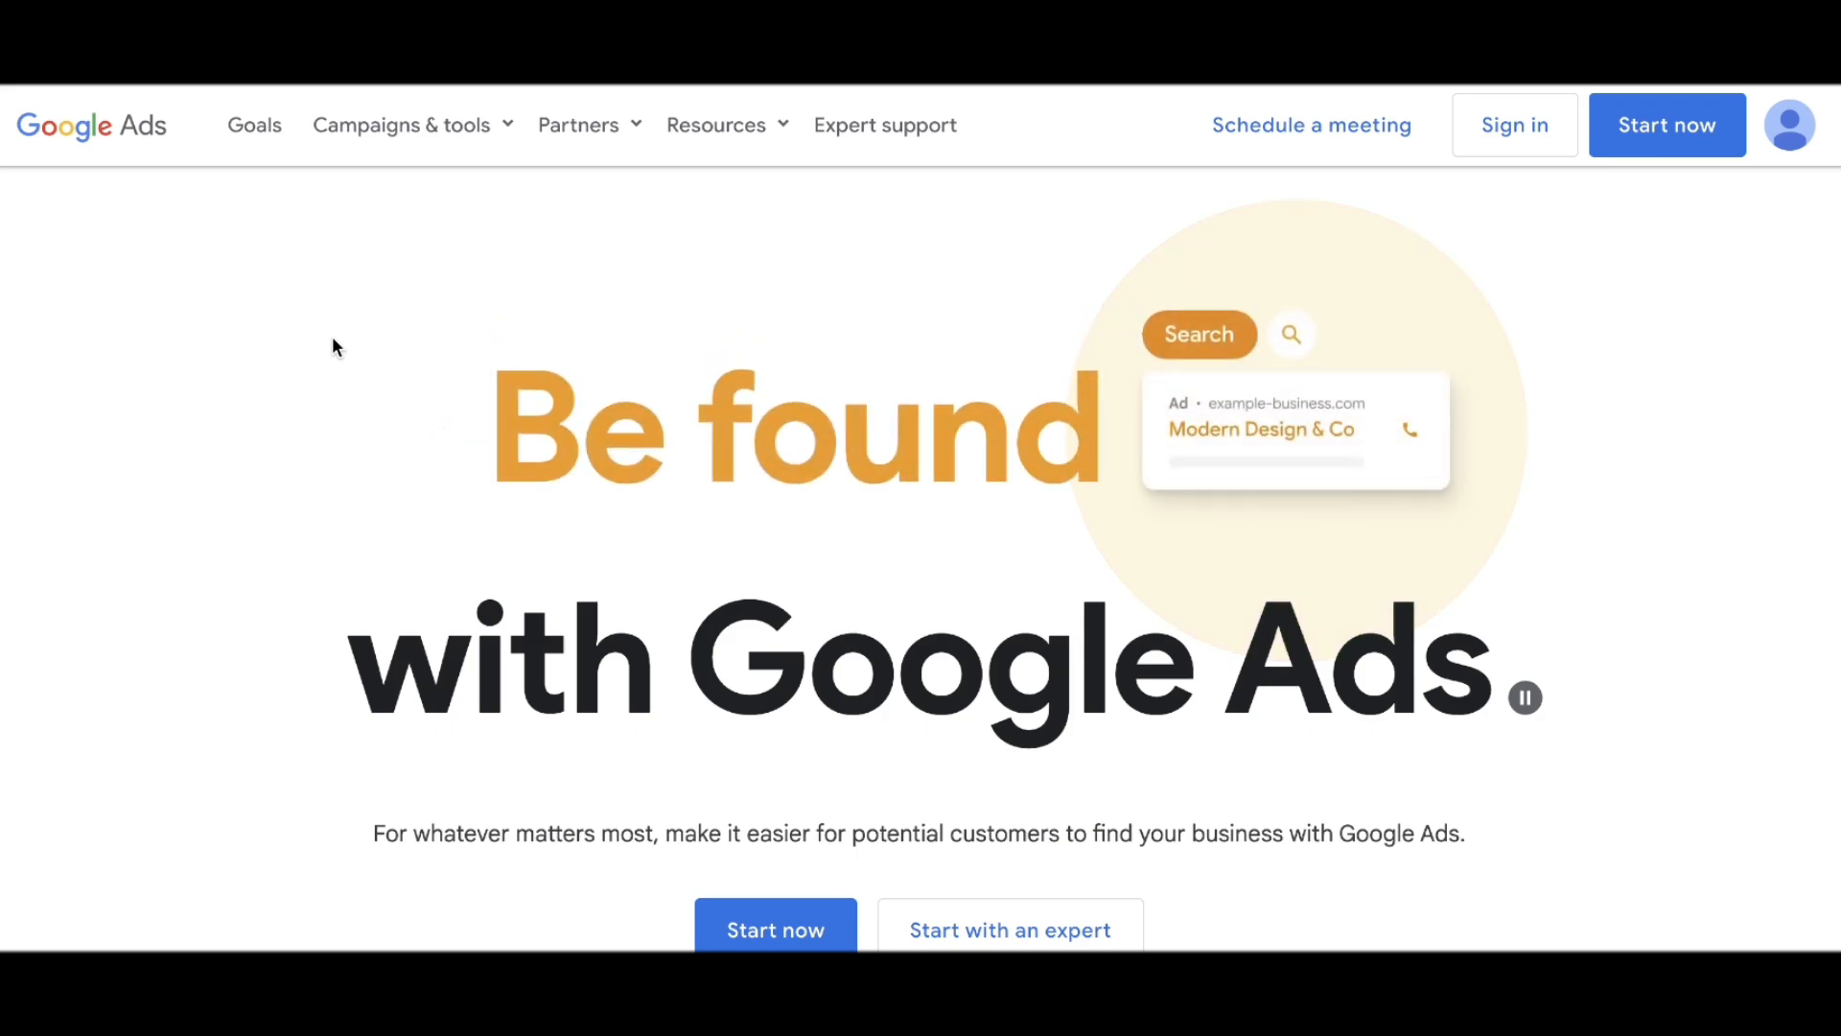
# - Start the Google Ads setup and submit the business information with "test" as business name and "Something else" as what to advertise
pyautogui.scroll(-2, 334, 345)
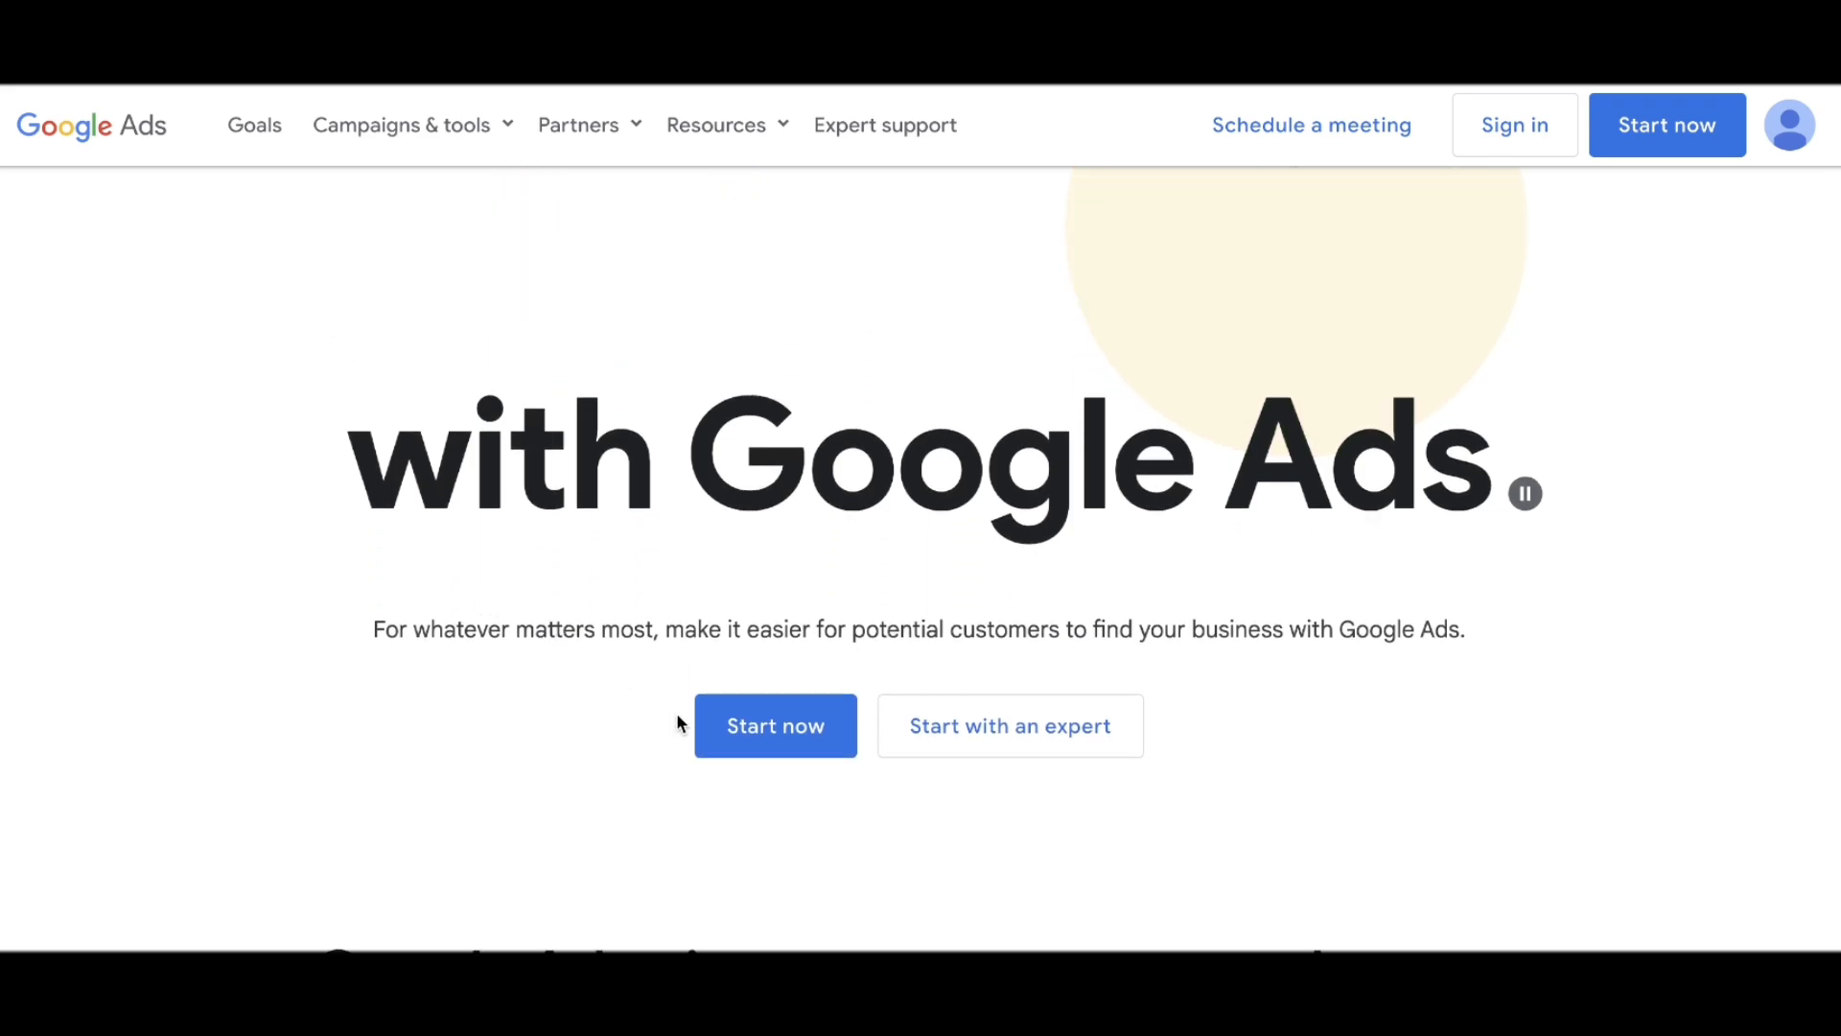
pyautogui.click(804, 726)
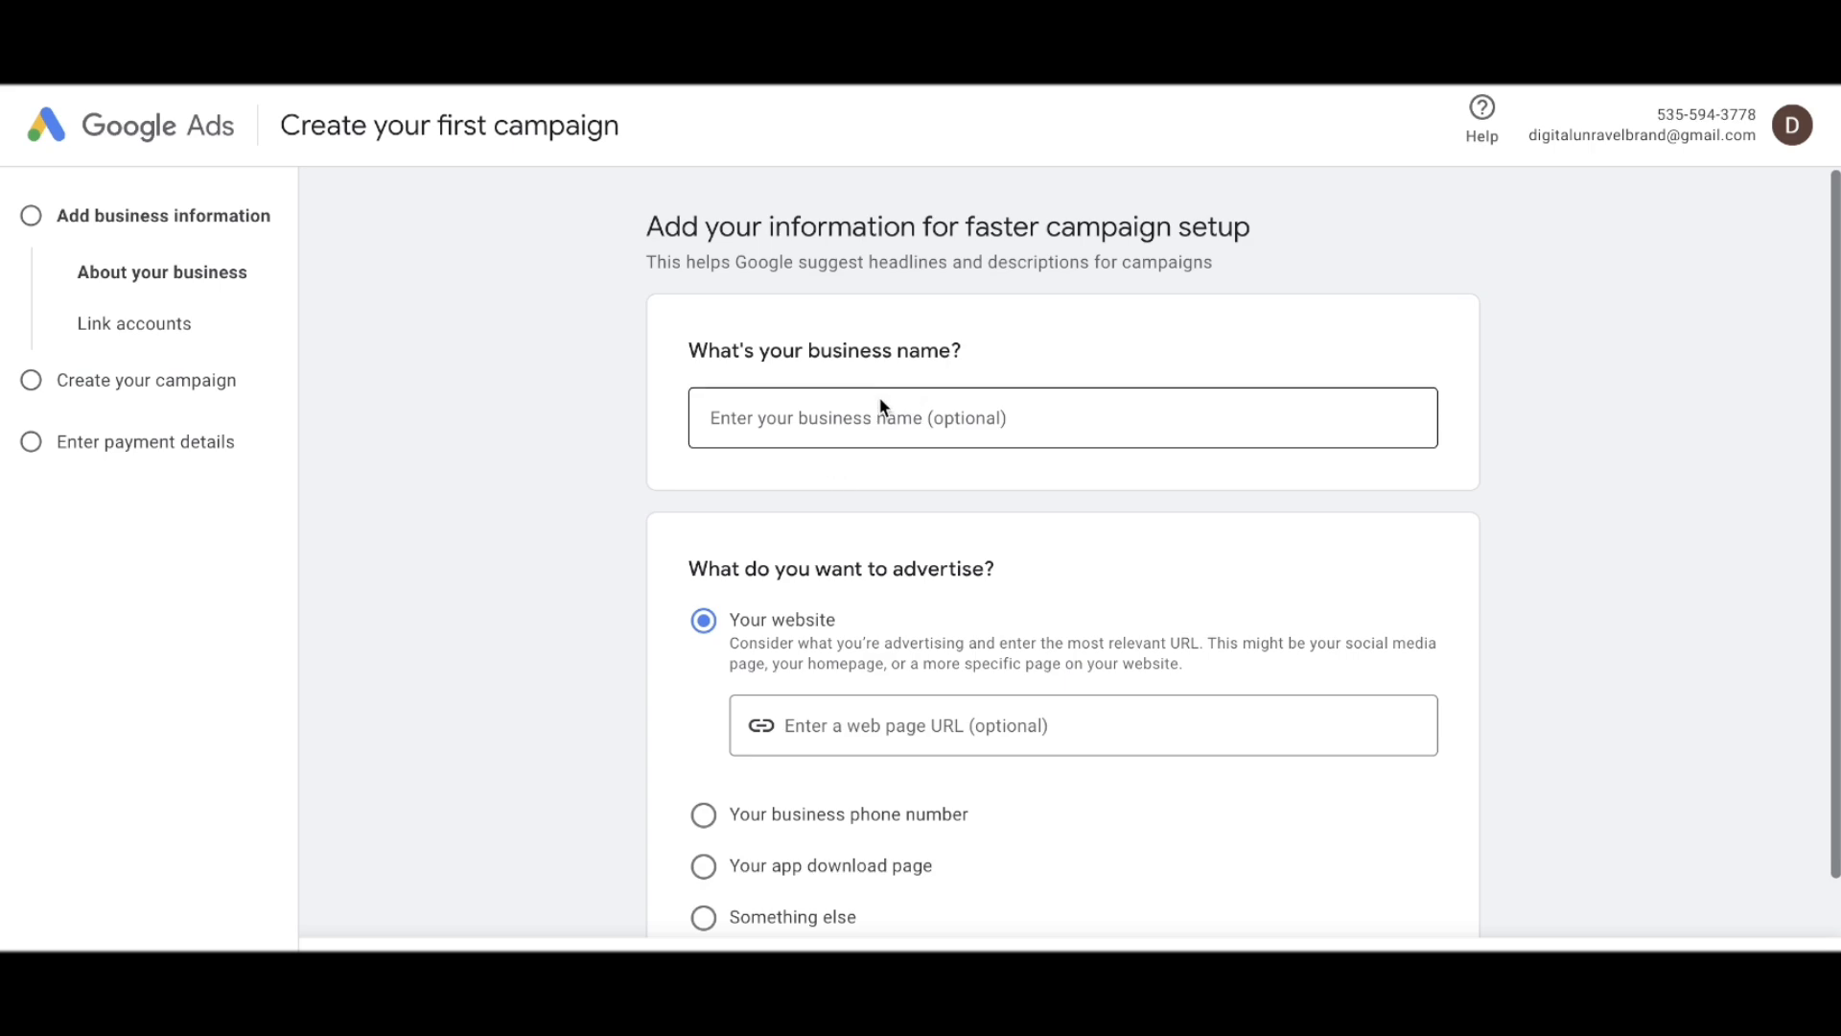
pyautogui.click(971, 411)
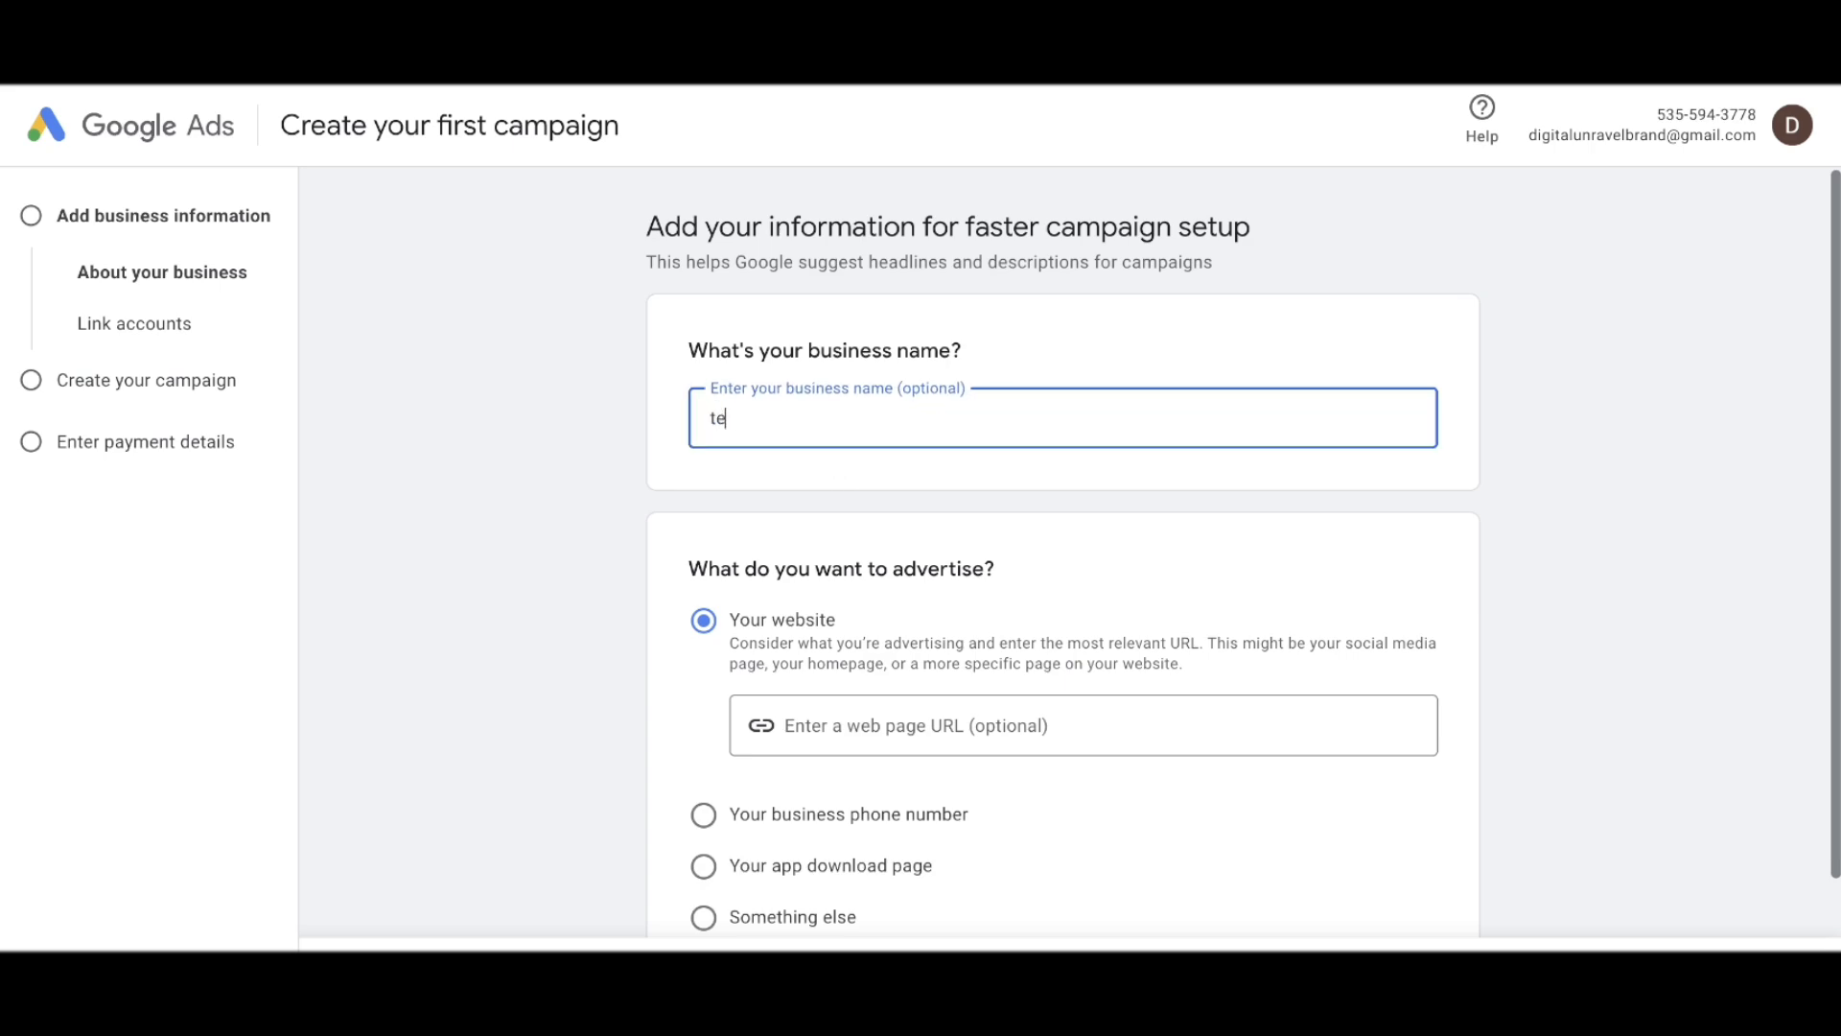
pyautogui.scroll(-2, 957, 606)
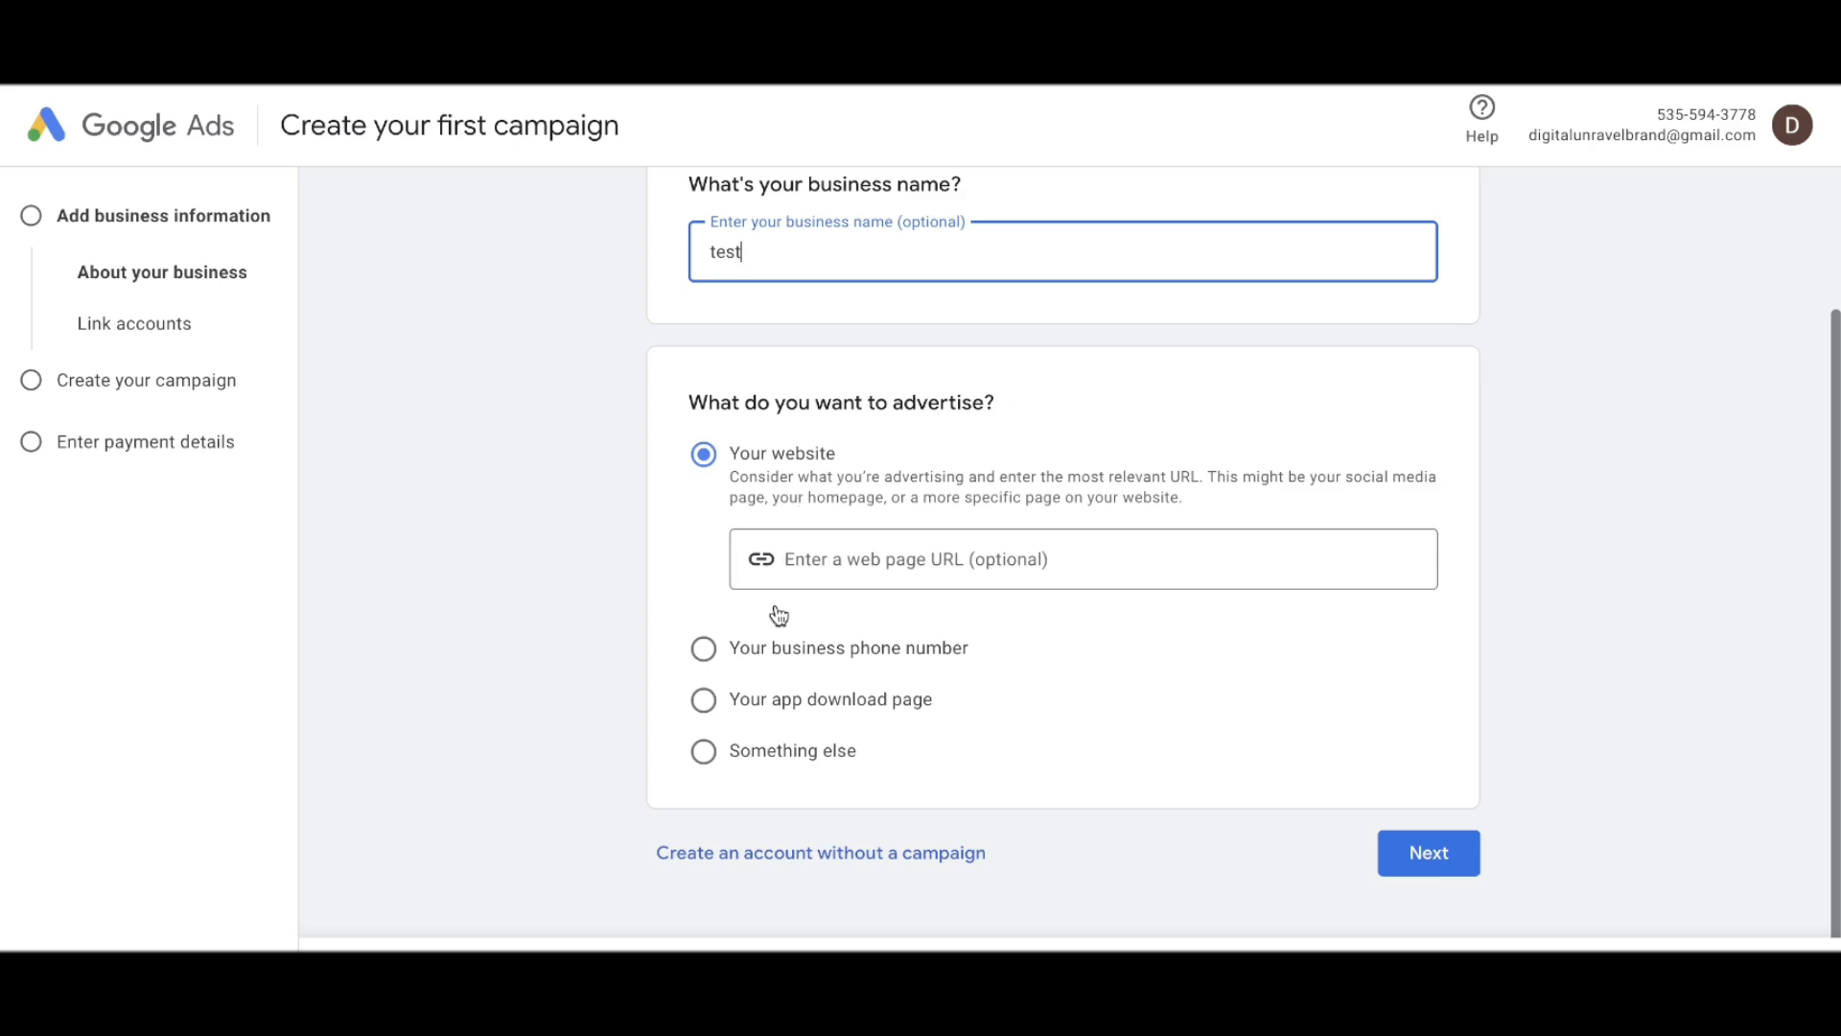
pyautogui.click(748, 756)
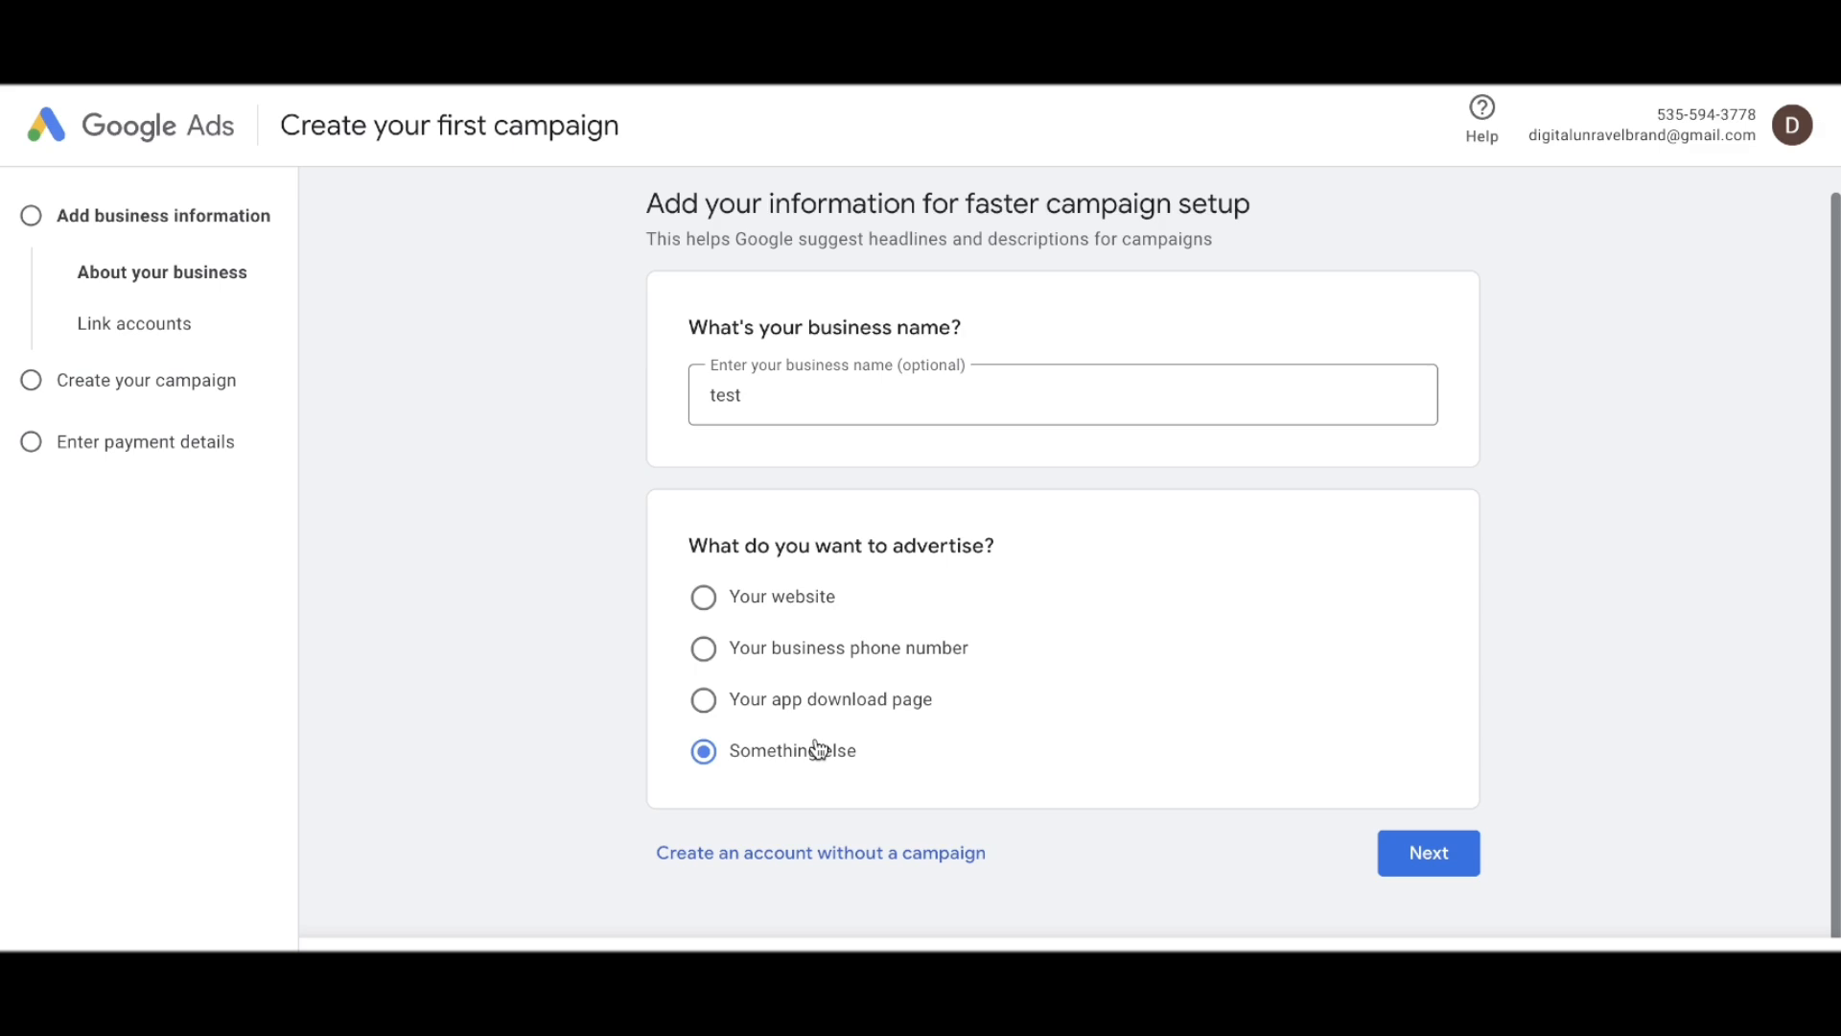
pyautogui.click(1425, 863)
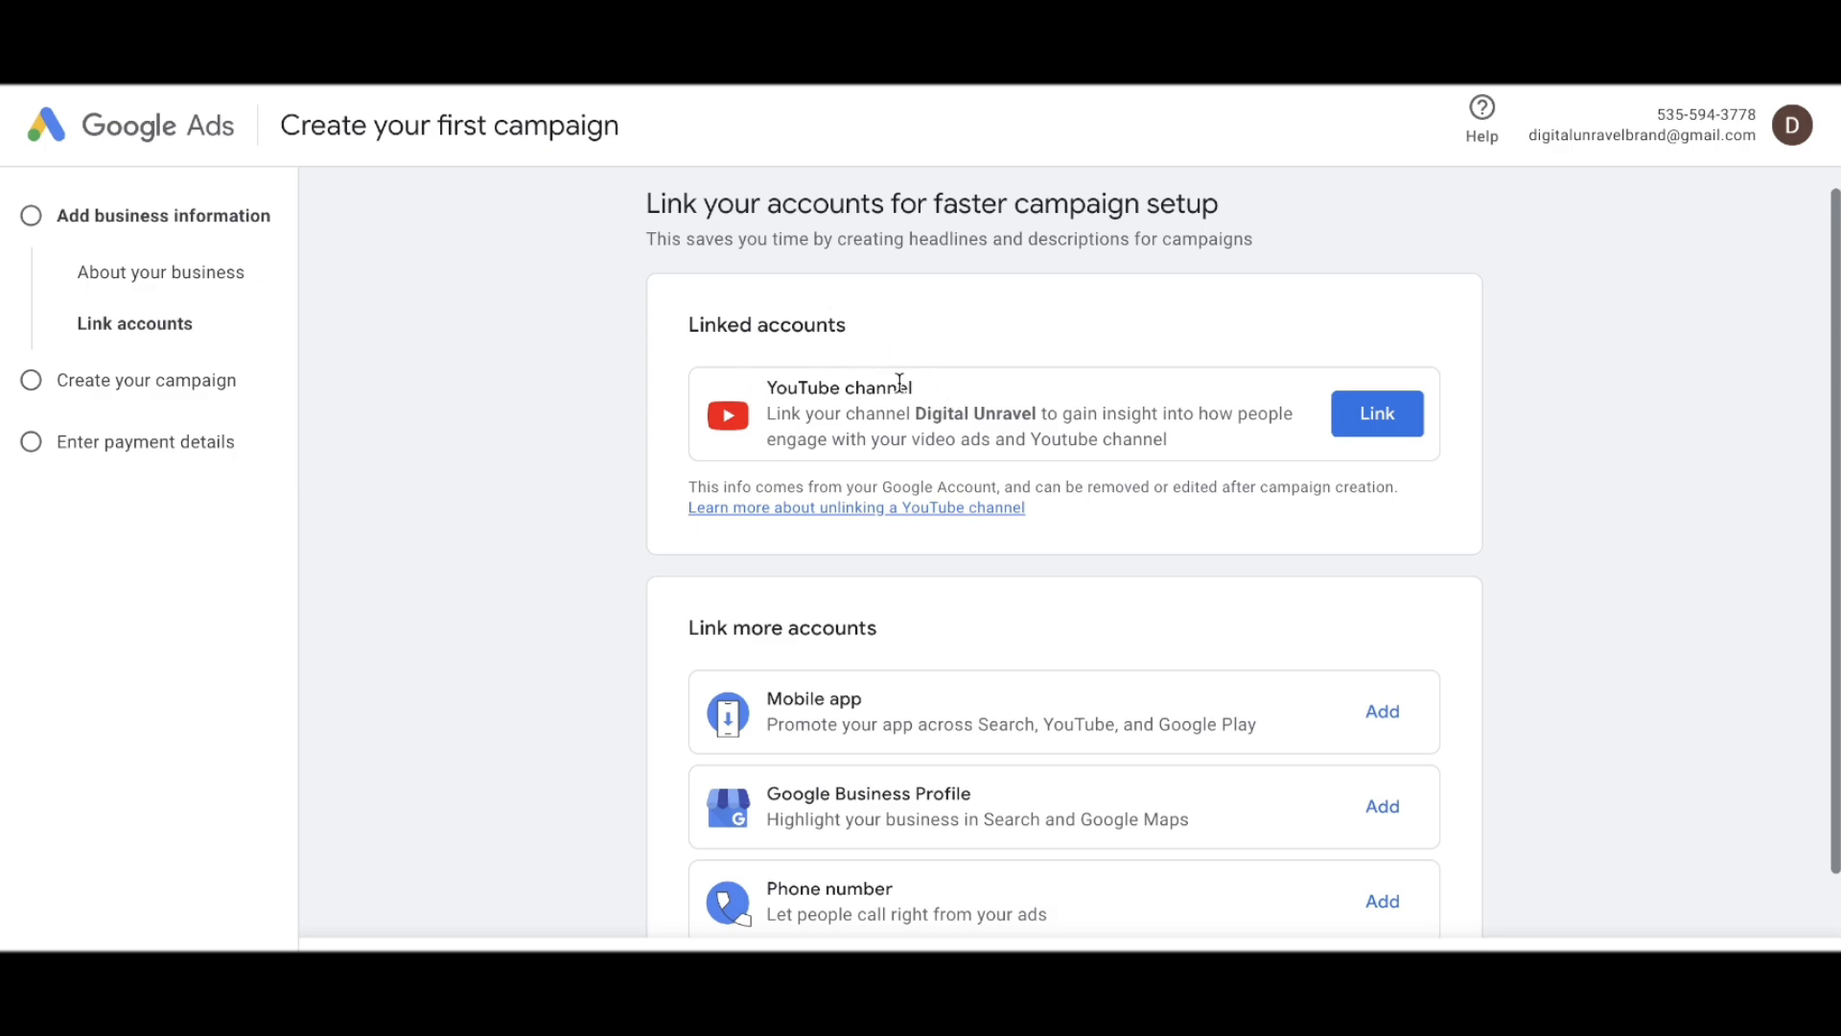
# - Skip linking accounts, and set Purchases as the campaign goal after going through the full list of goals
pyautogui.scroll(-2, 899, 383)
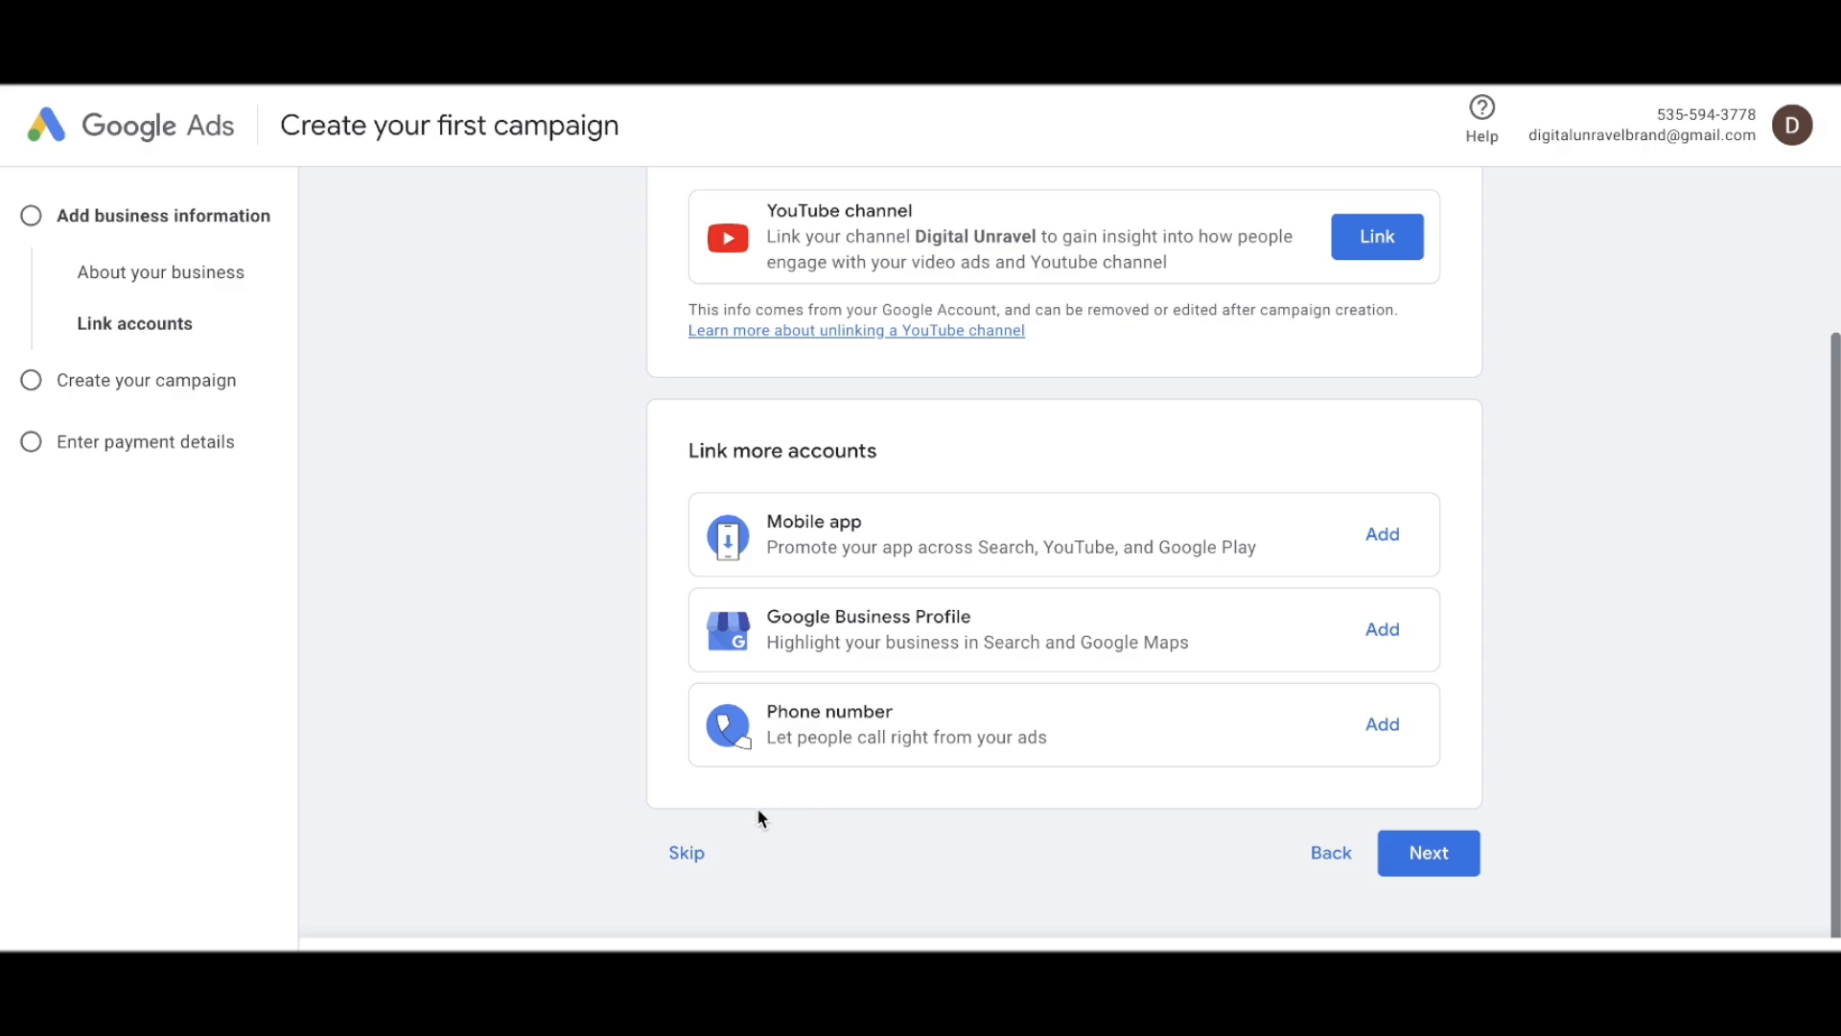
pyautogui.click(686, 854)
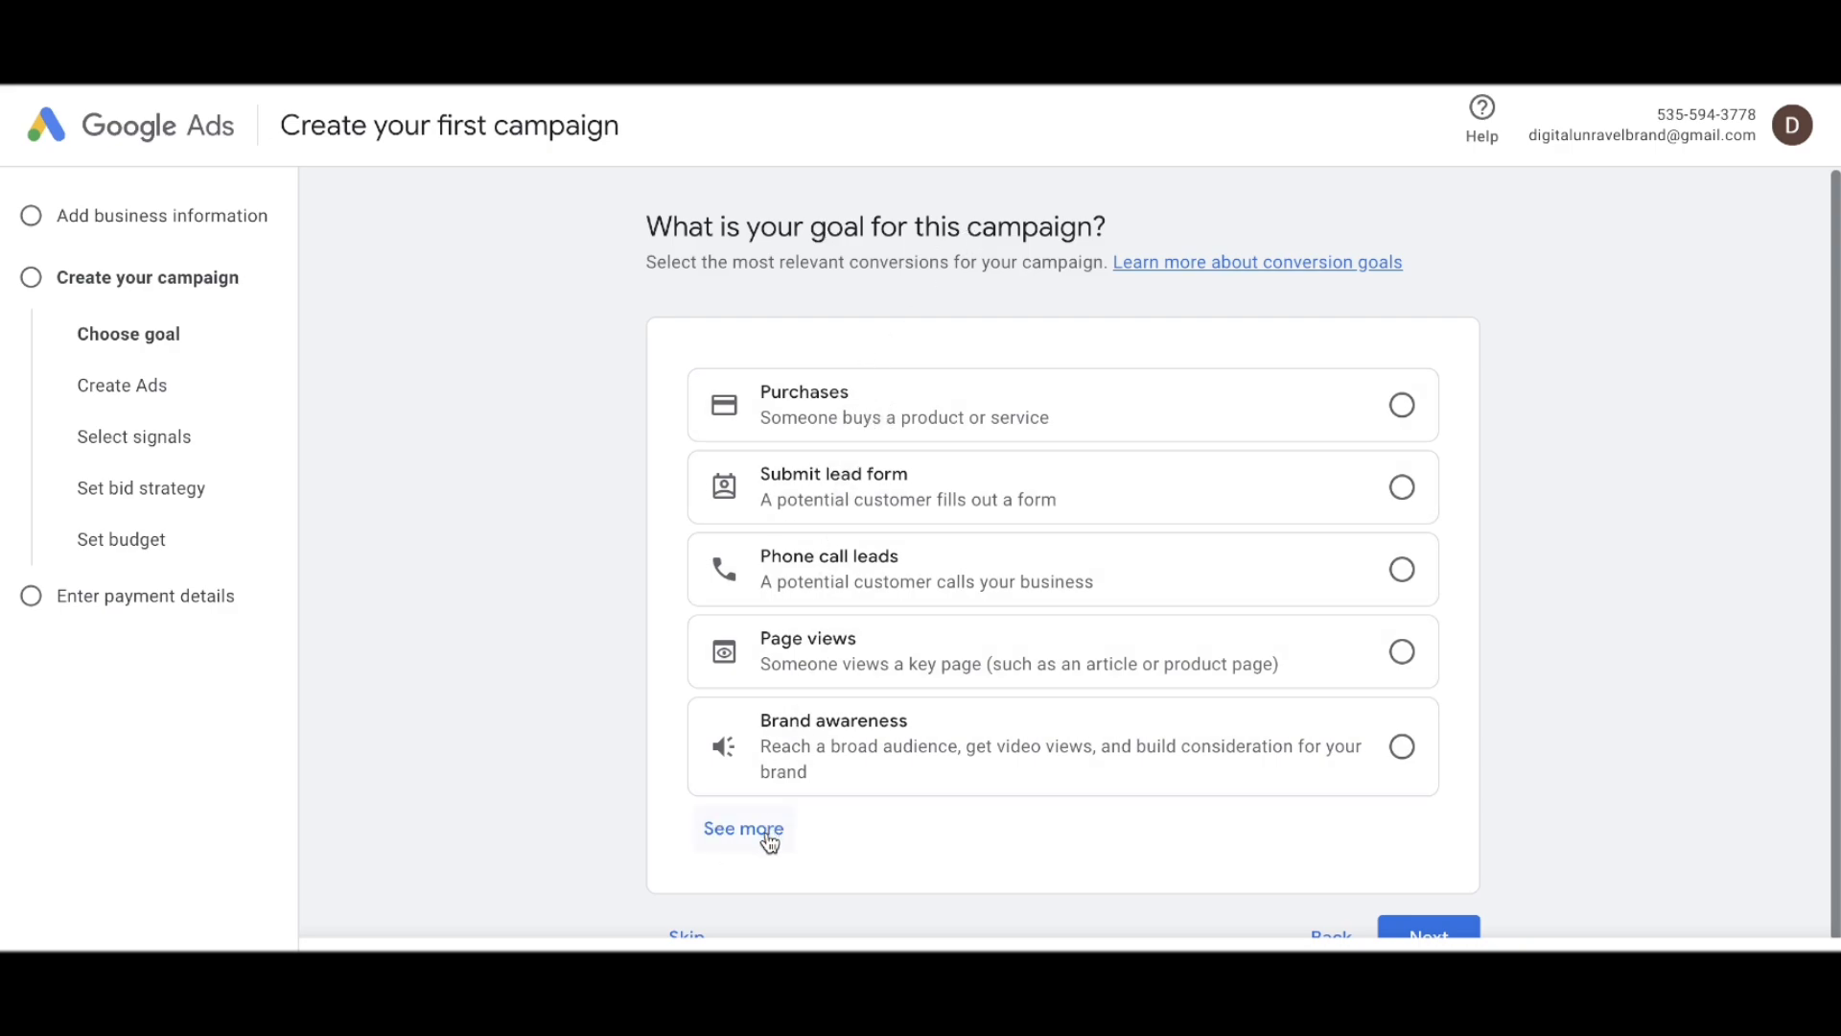
pyautogui.click(724, 830)
pyautogui.scroll(-3, 723, 836)
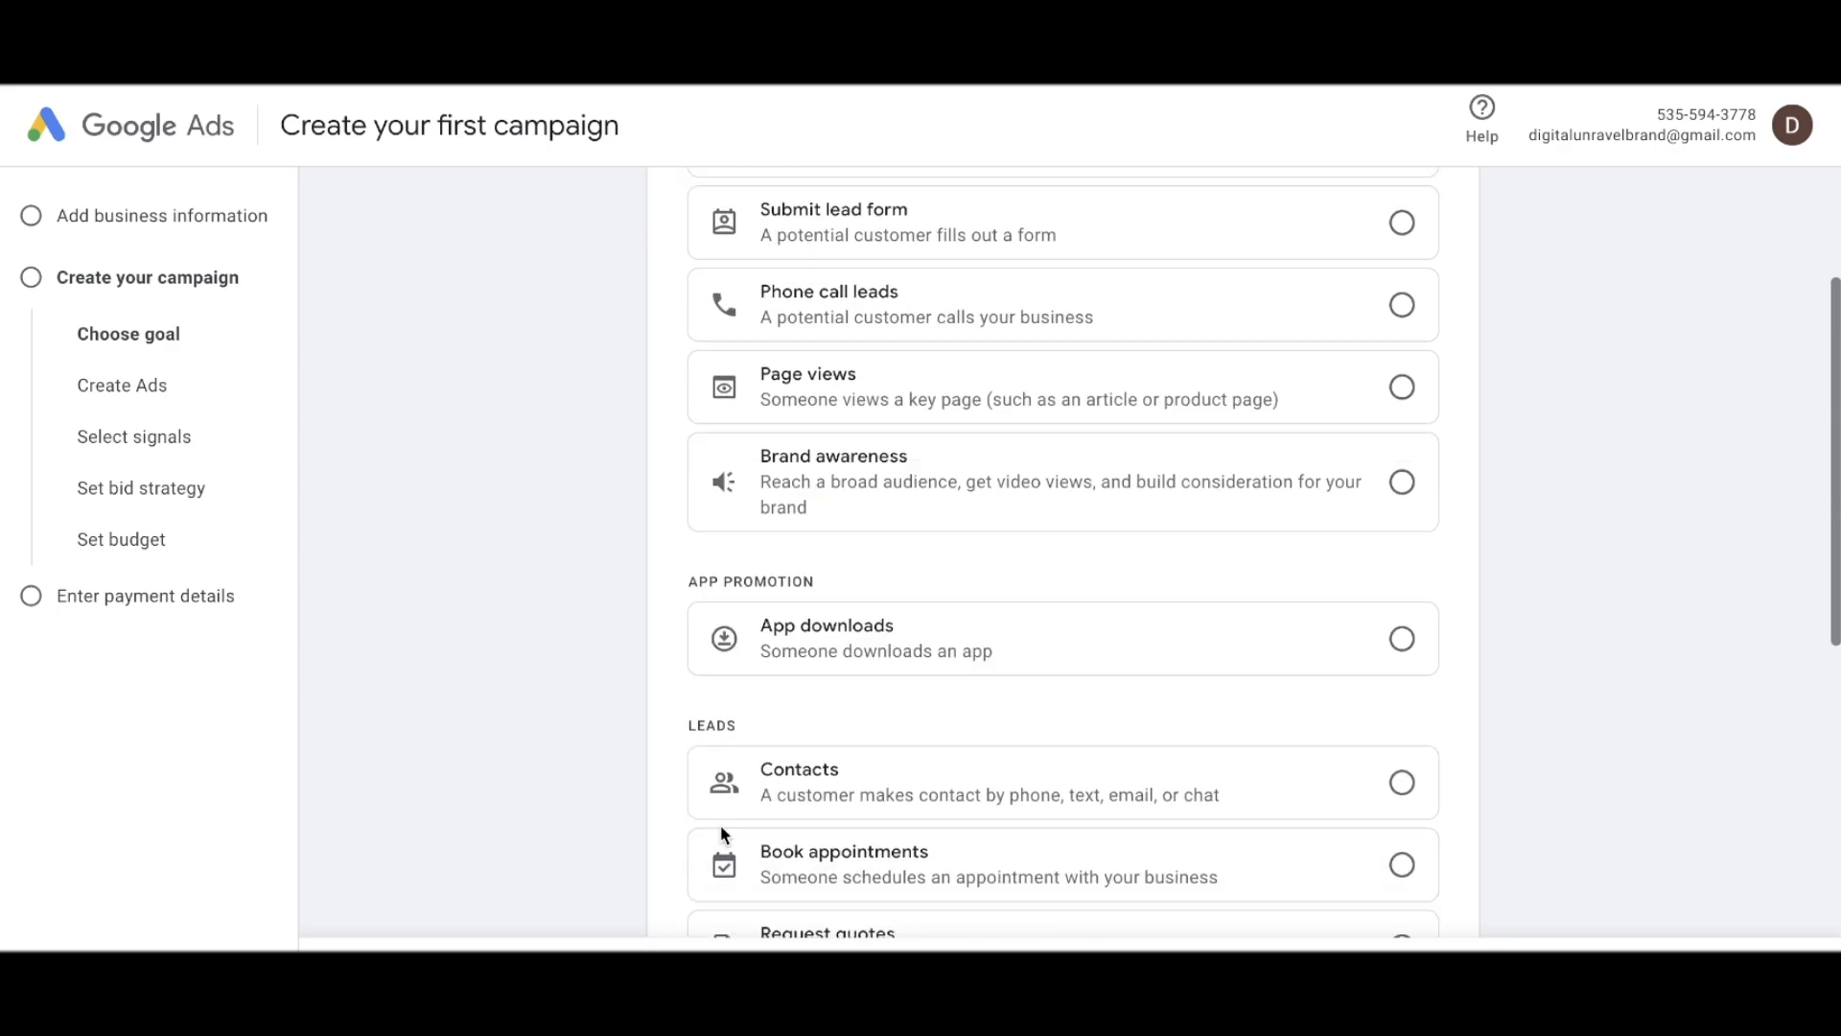
pyautogui.scroll(-2, 928, 542)
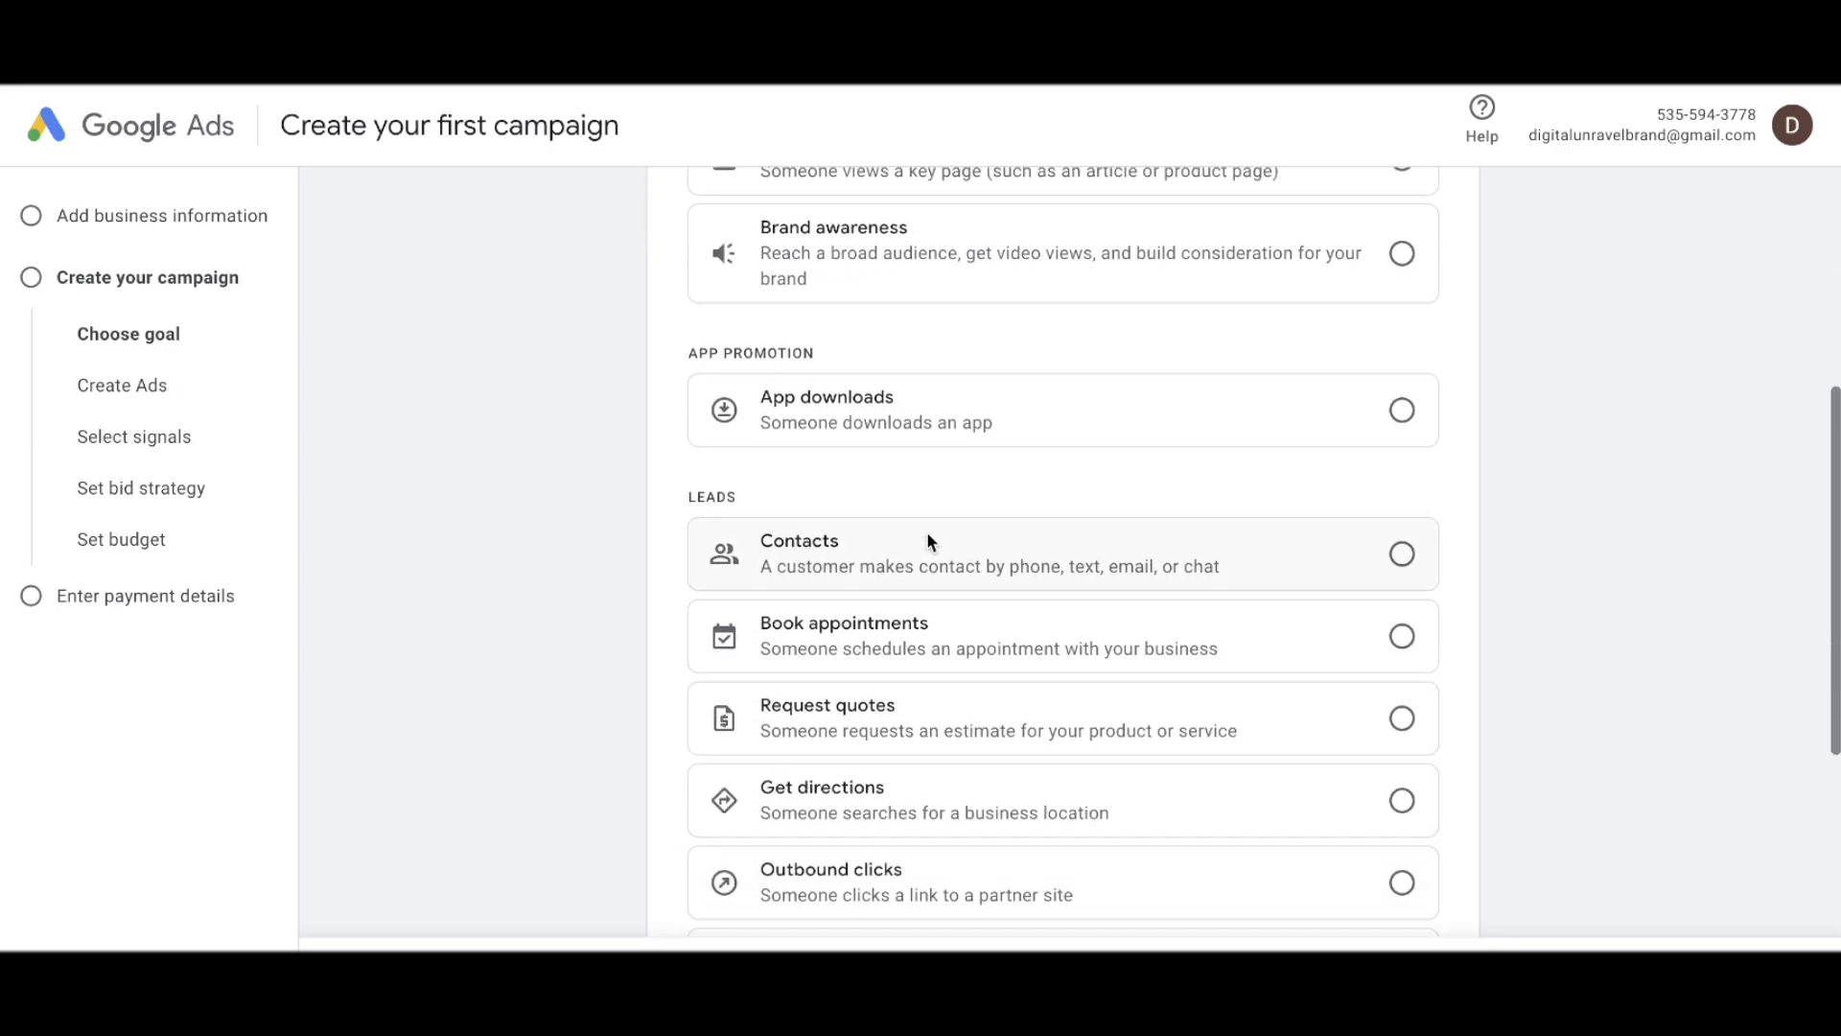
pyautogui.scroll(-3, 928, 542)
pyautogui.scroll(-3, 926, 537)
pyautogui.scroll(10, 927, 537)
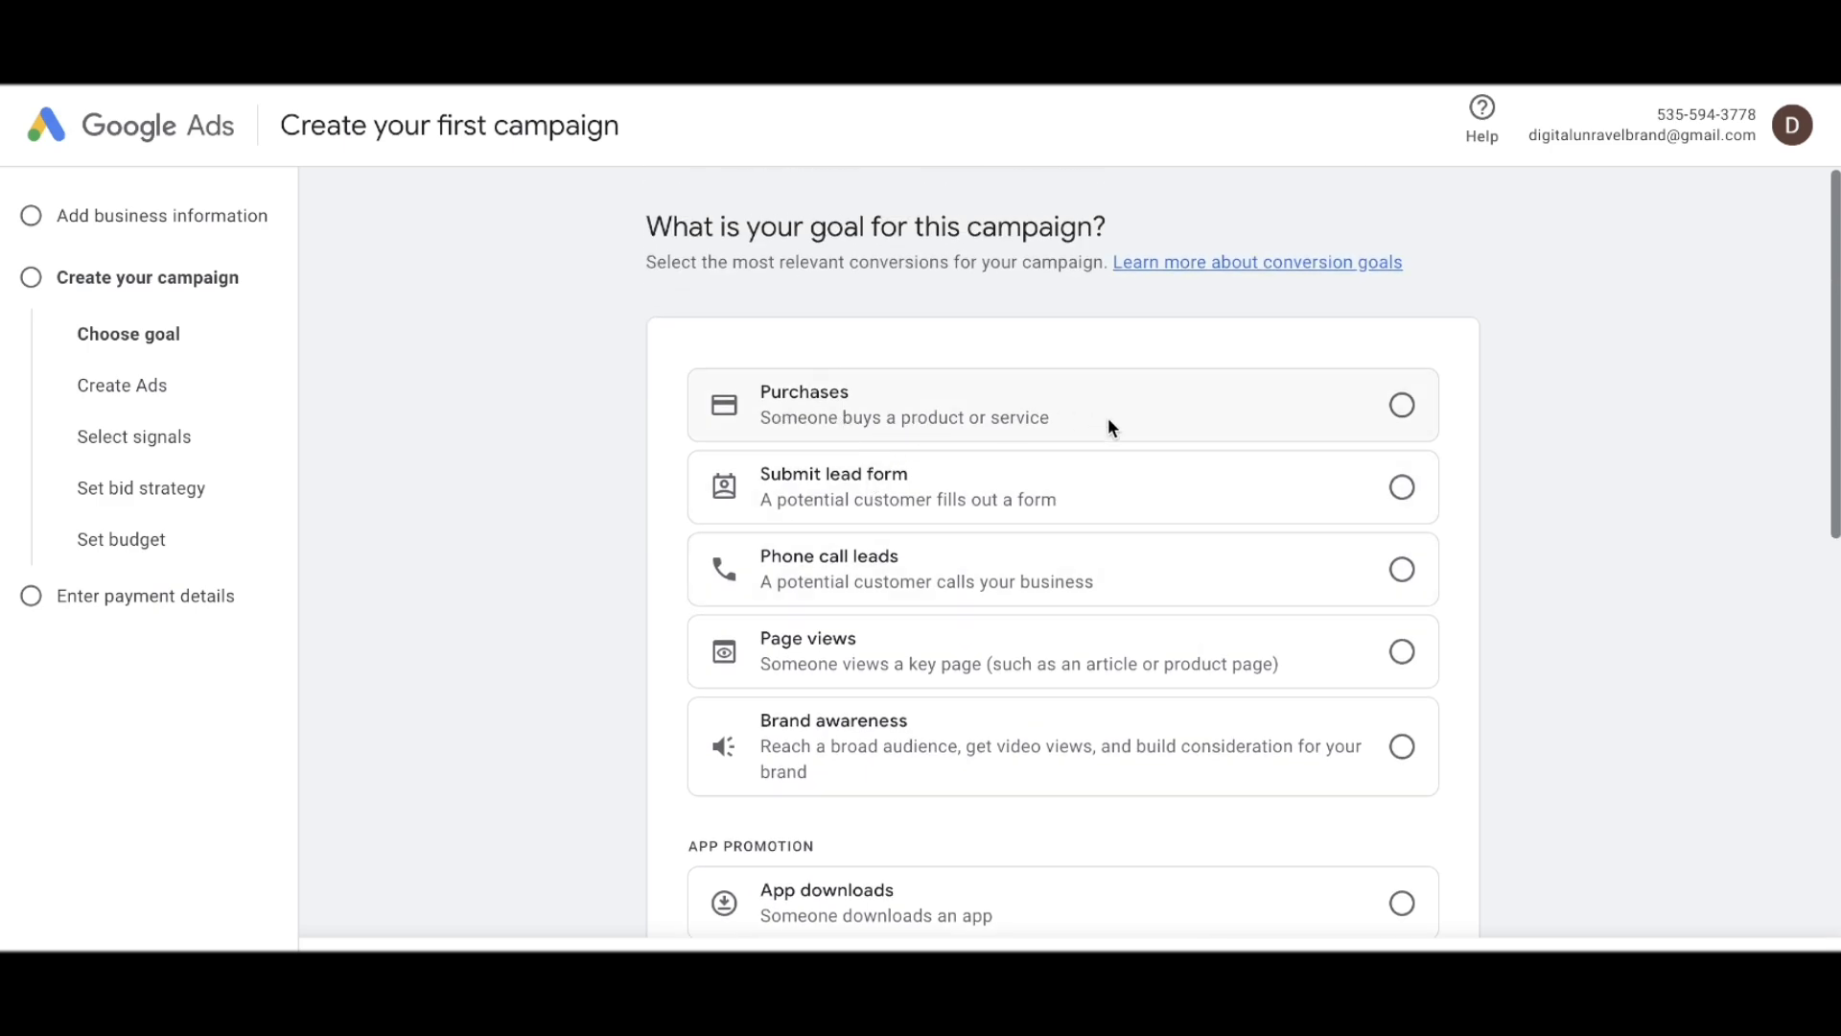
pyautogui.click(1403, 407)
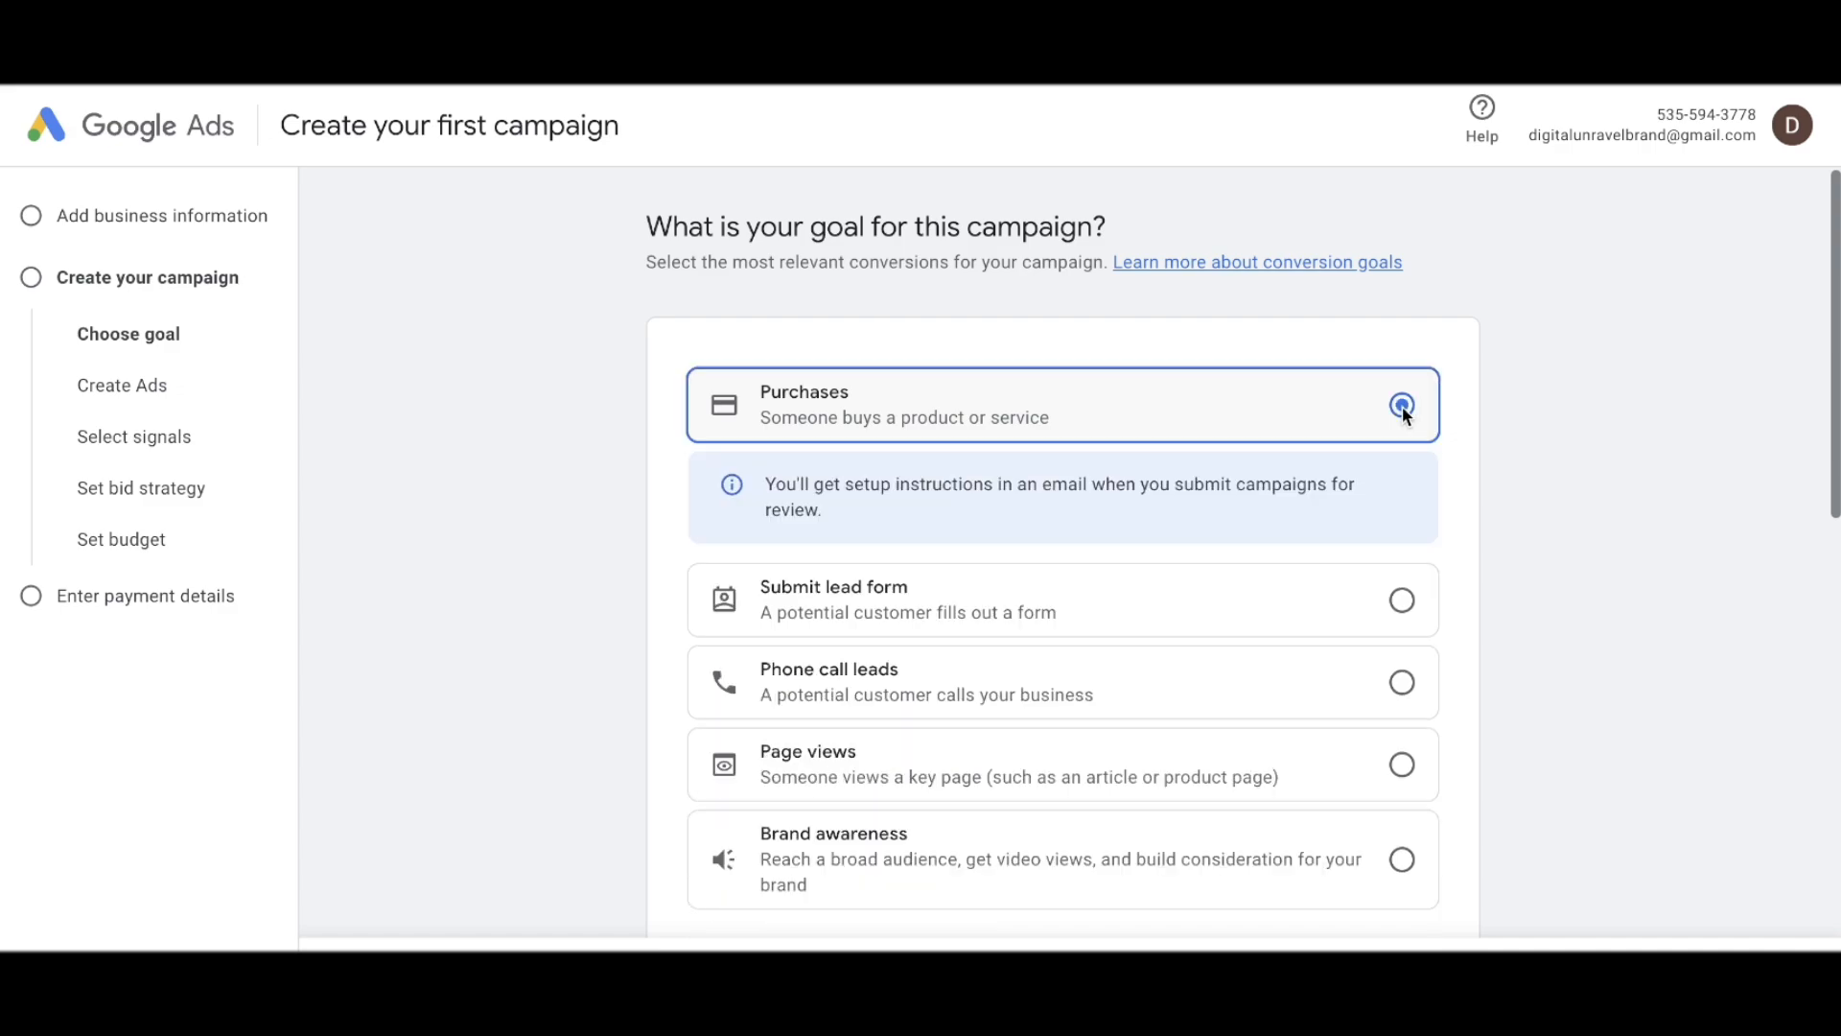
pyautogui.scroll(-2, 964, 473)
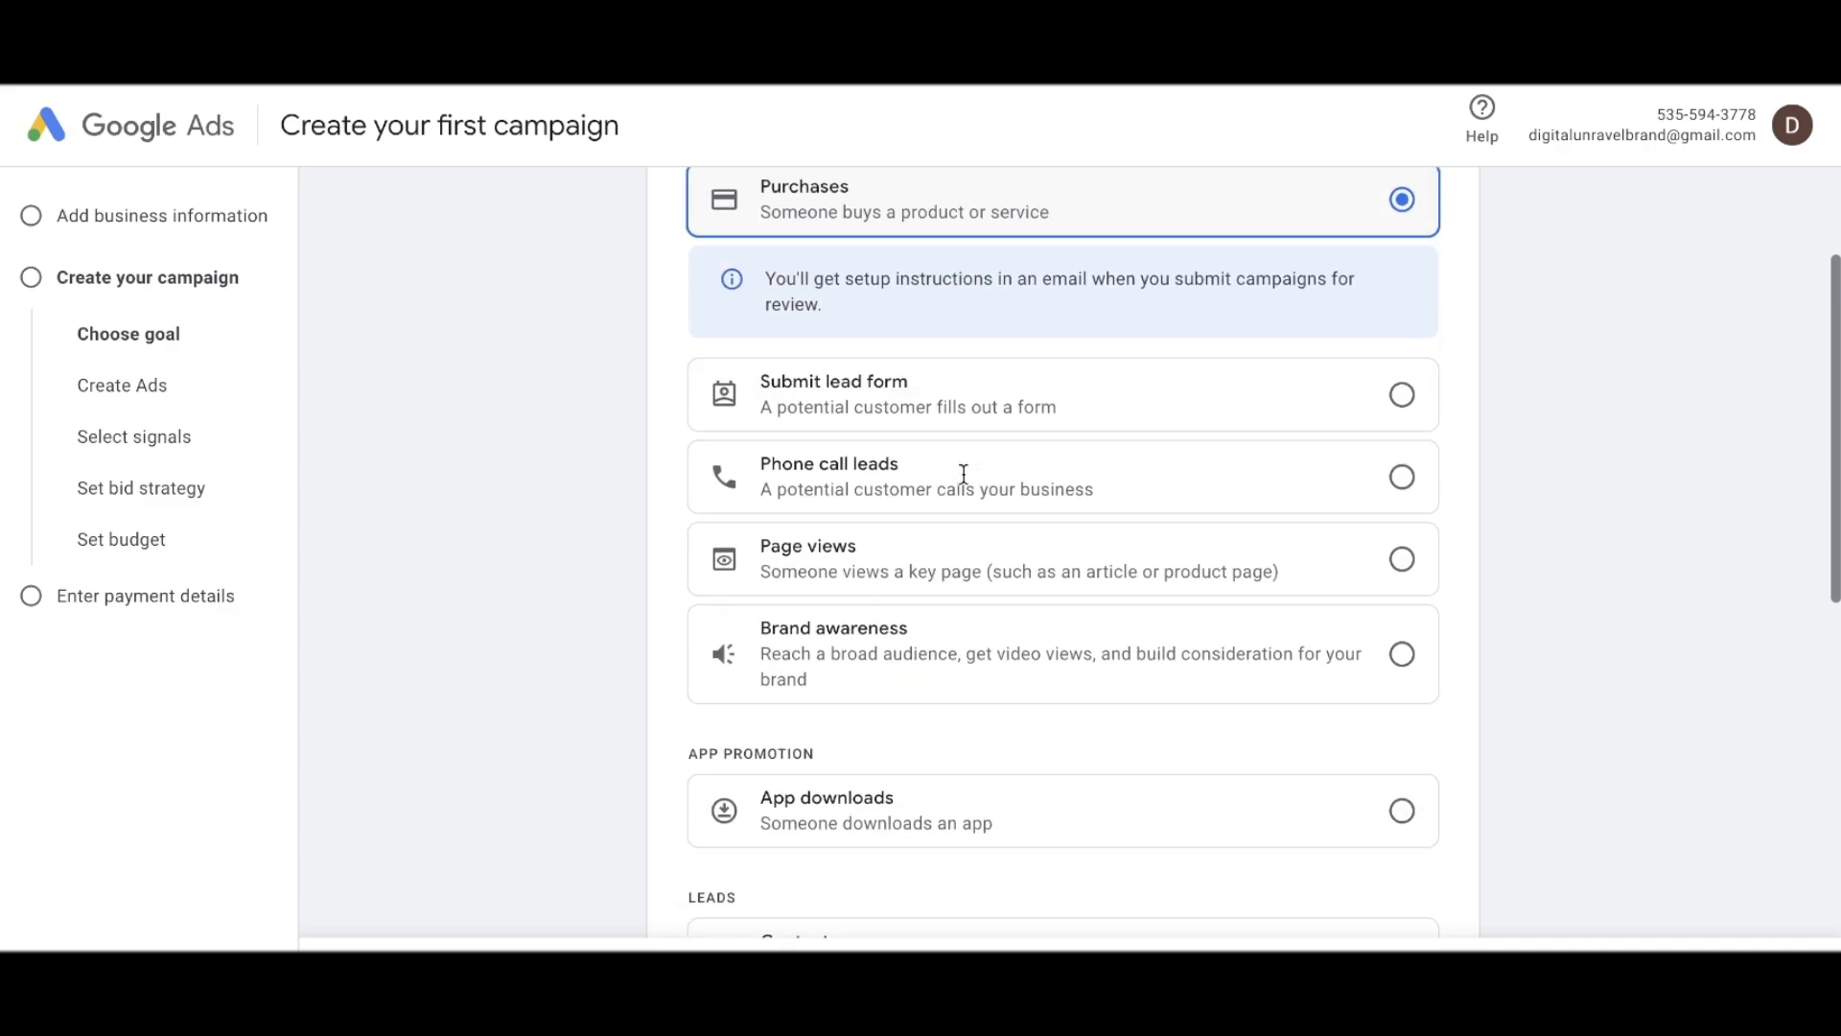
pyautogui.scroll(-10, 964, 481)
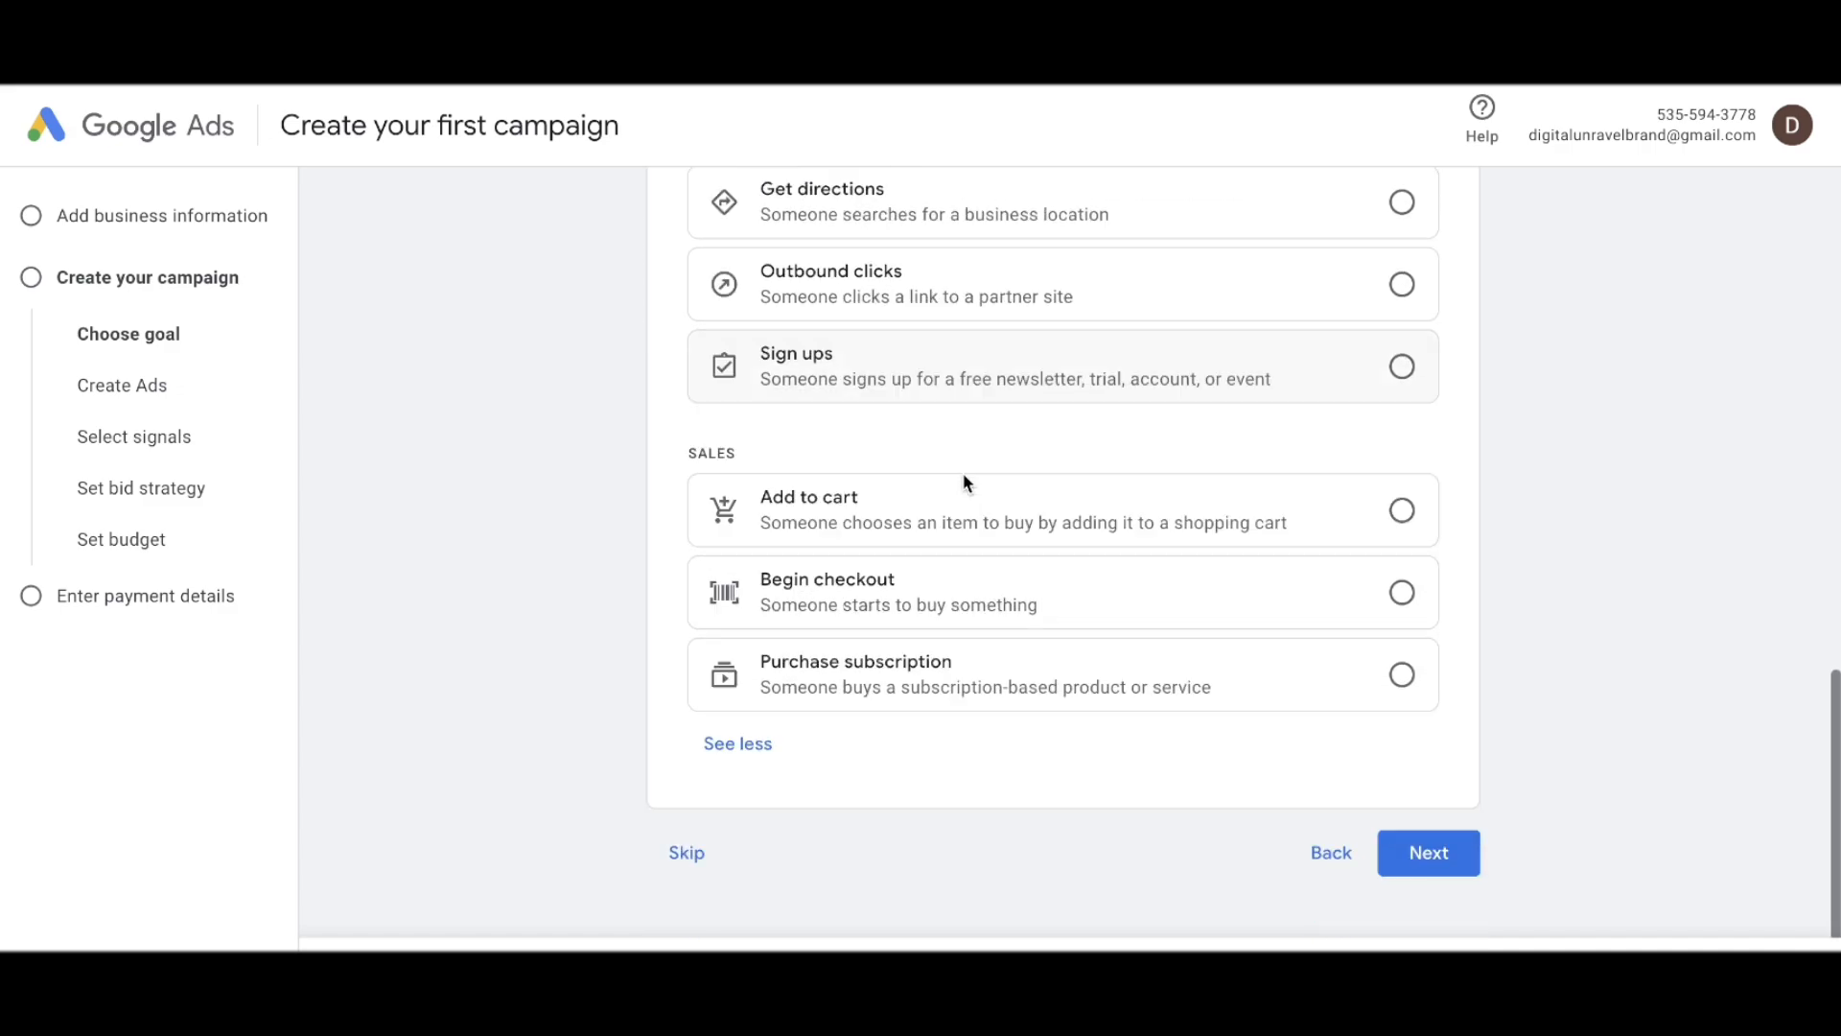
pyautogui.click(1477, 857)
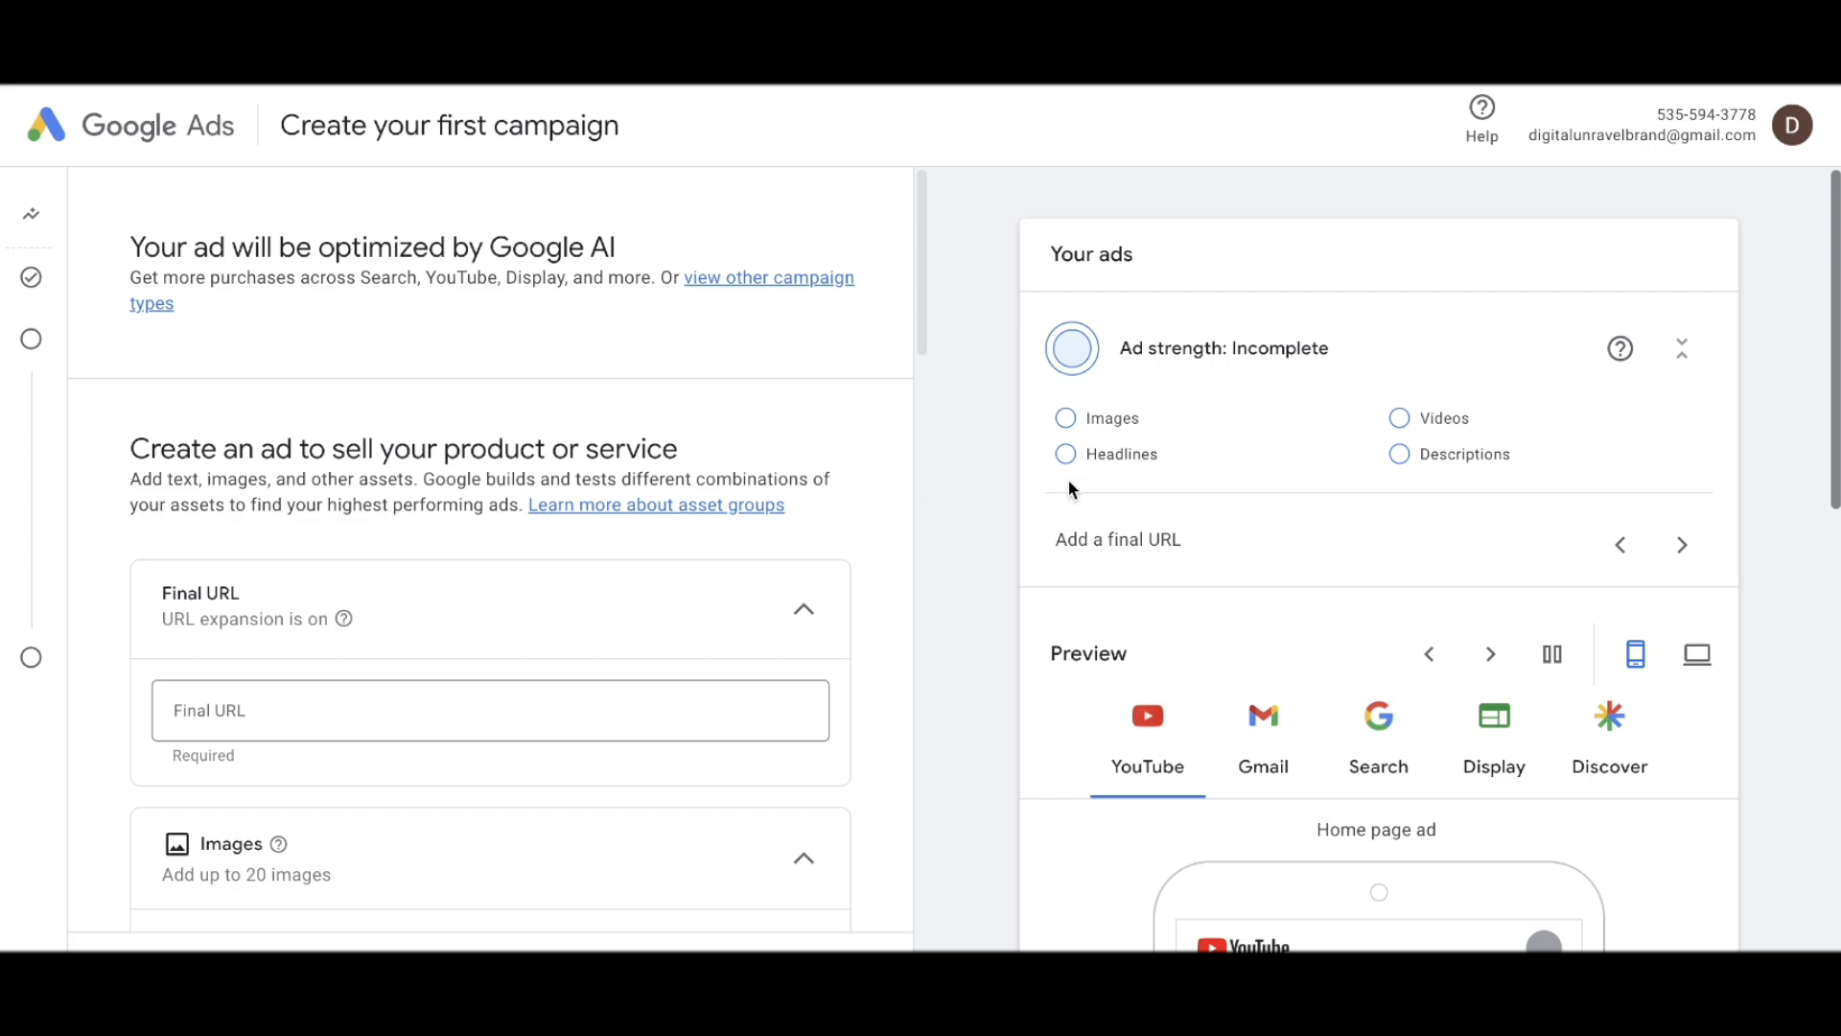
# - Set the ad's final URL to the houseoffraser.co.uk page of the Versace Jeans Couture embroidered stamp T-shirt
pyautogui.scroll(-3, 1199, 470)
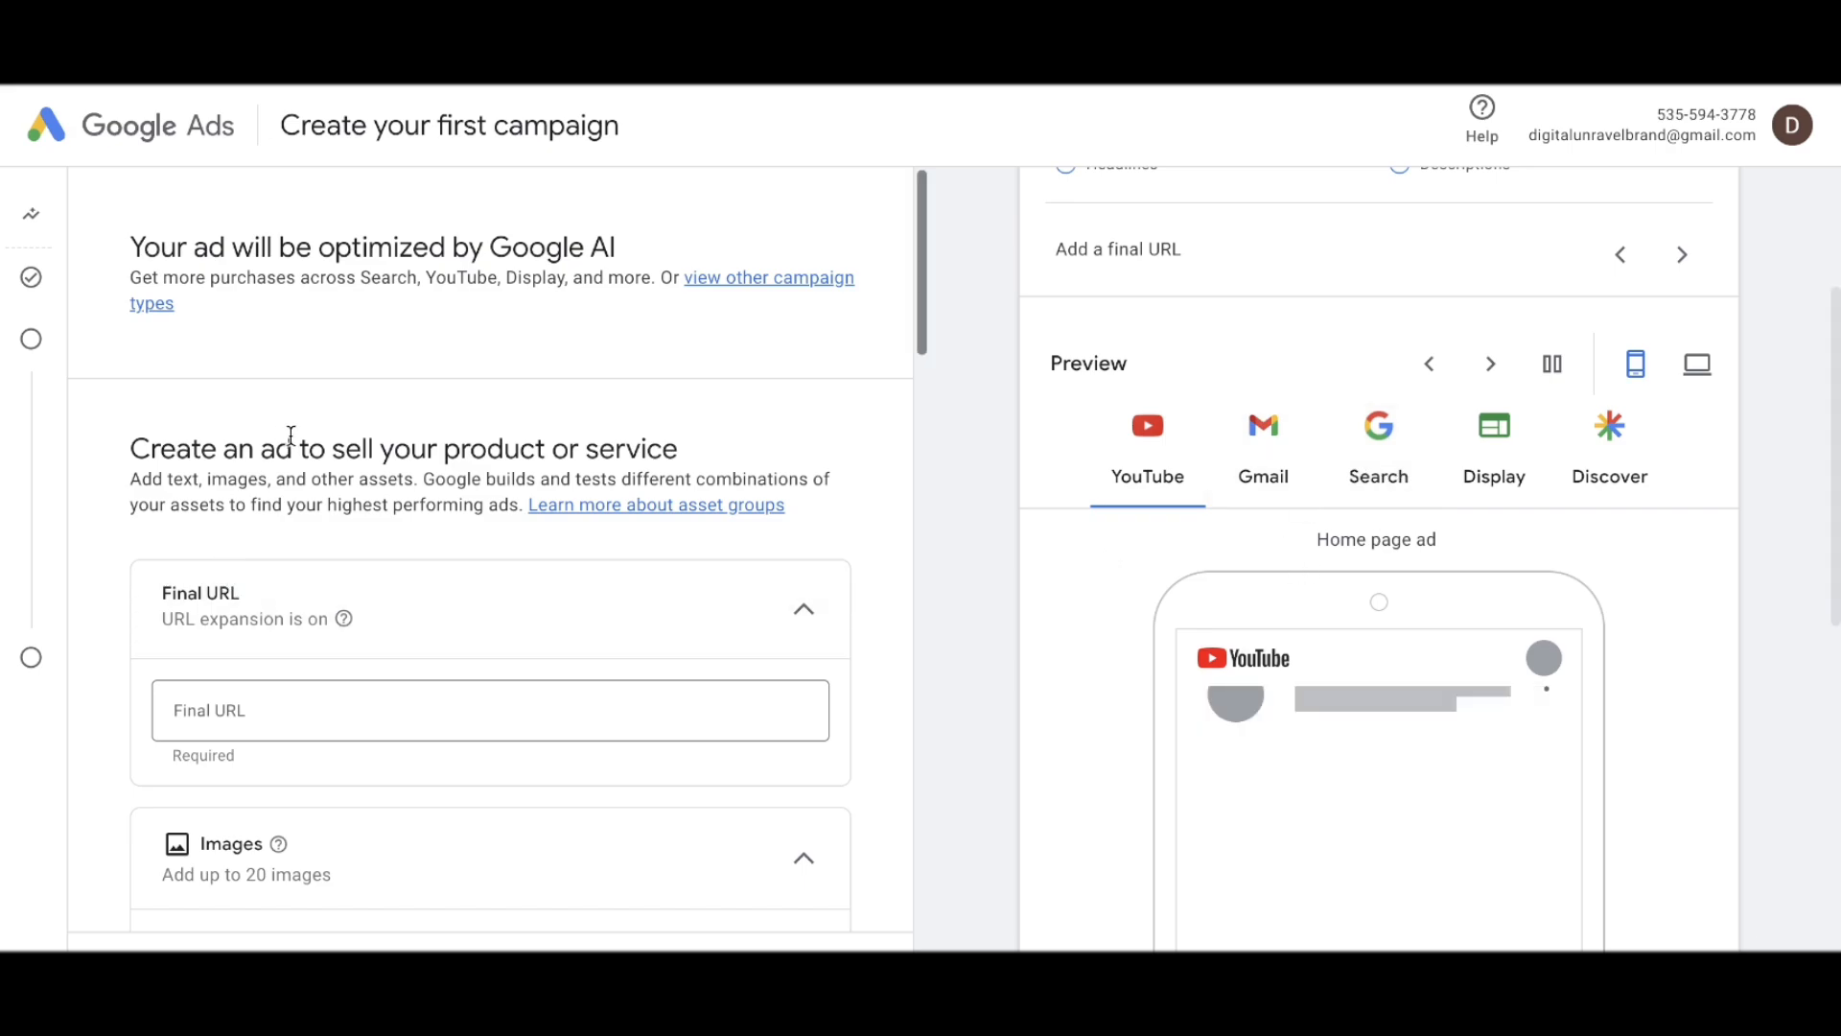
pyautogui.scroll(-1, 390, 619)
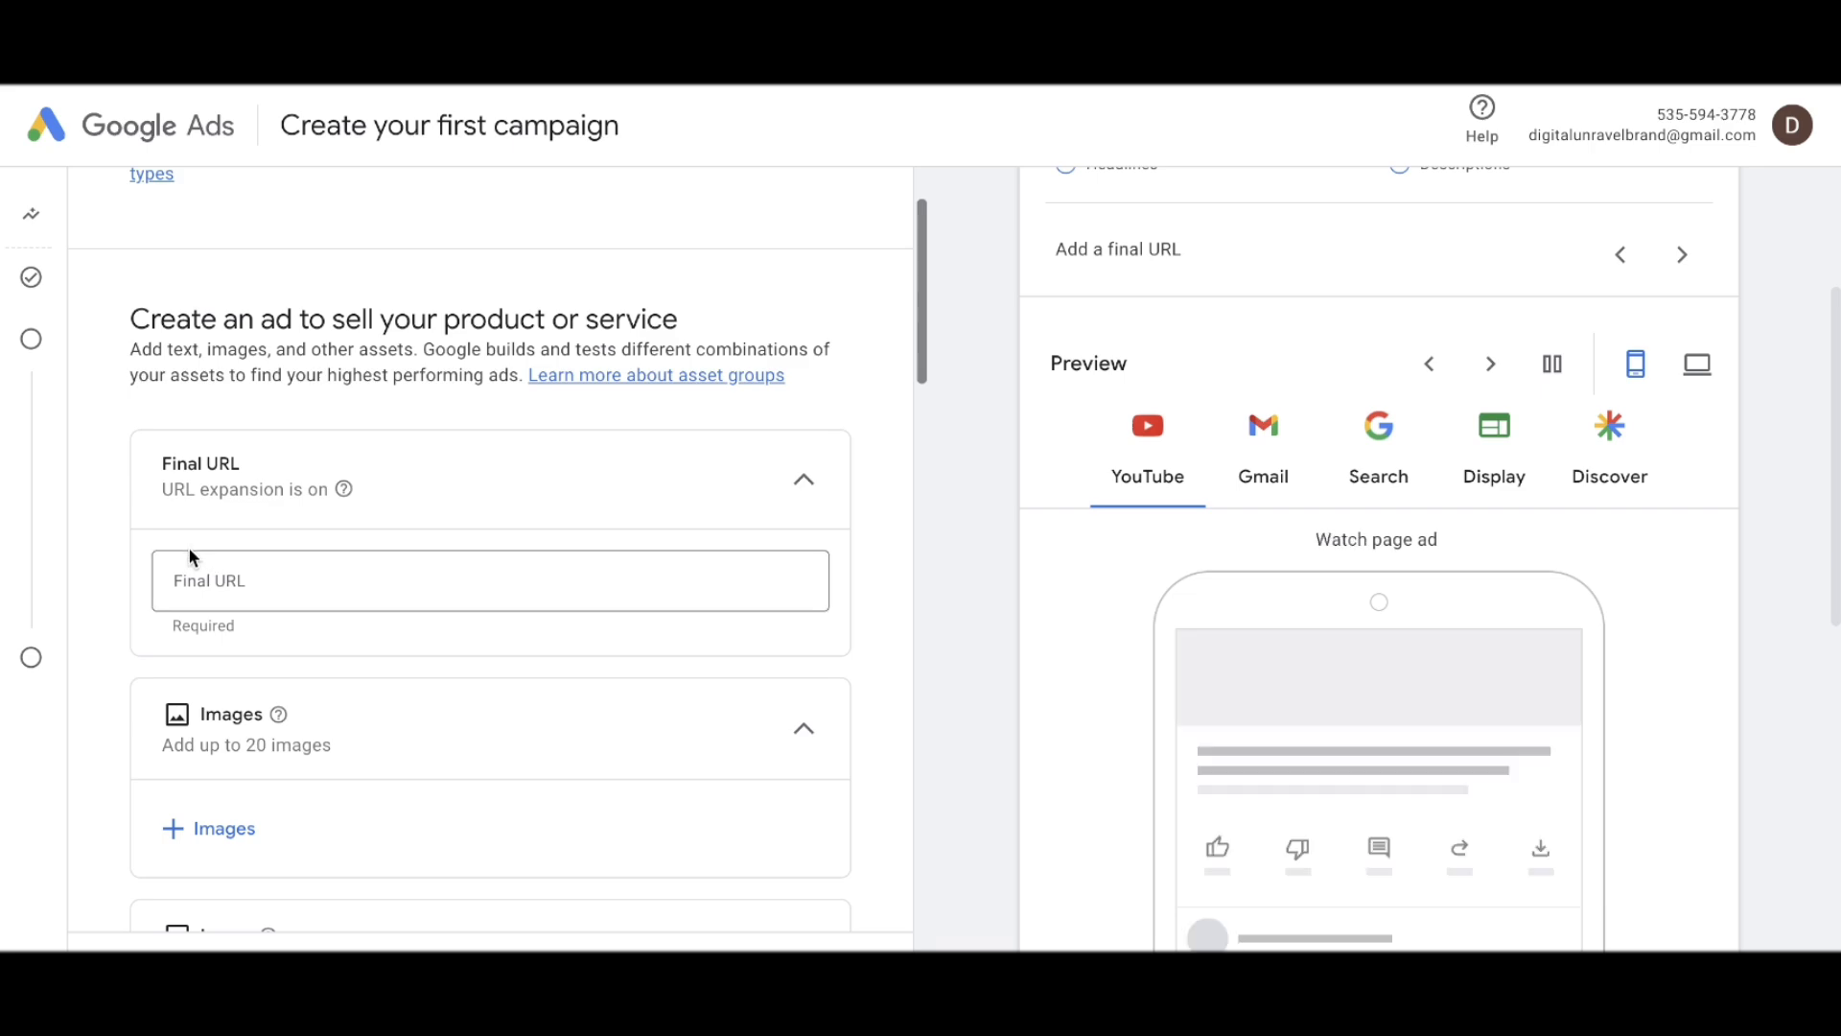
pyautogui.click(267, 564)
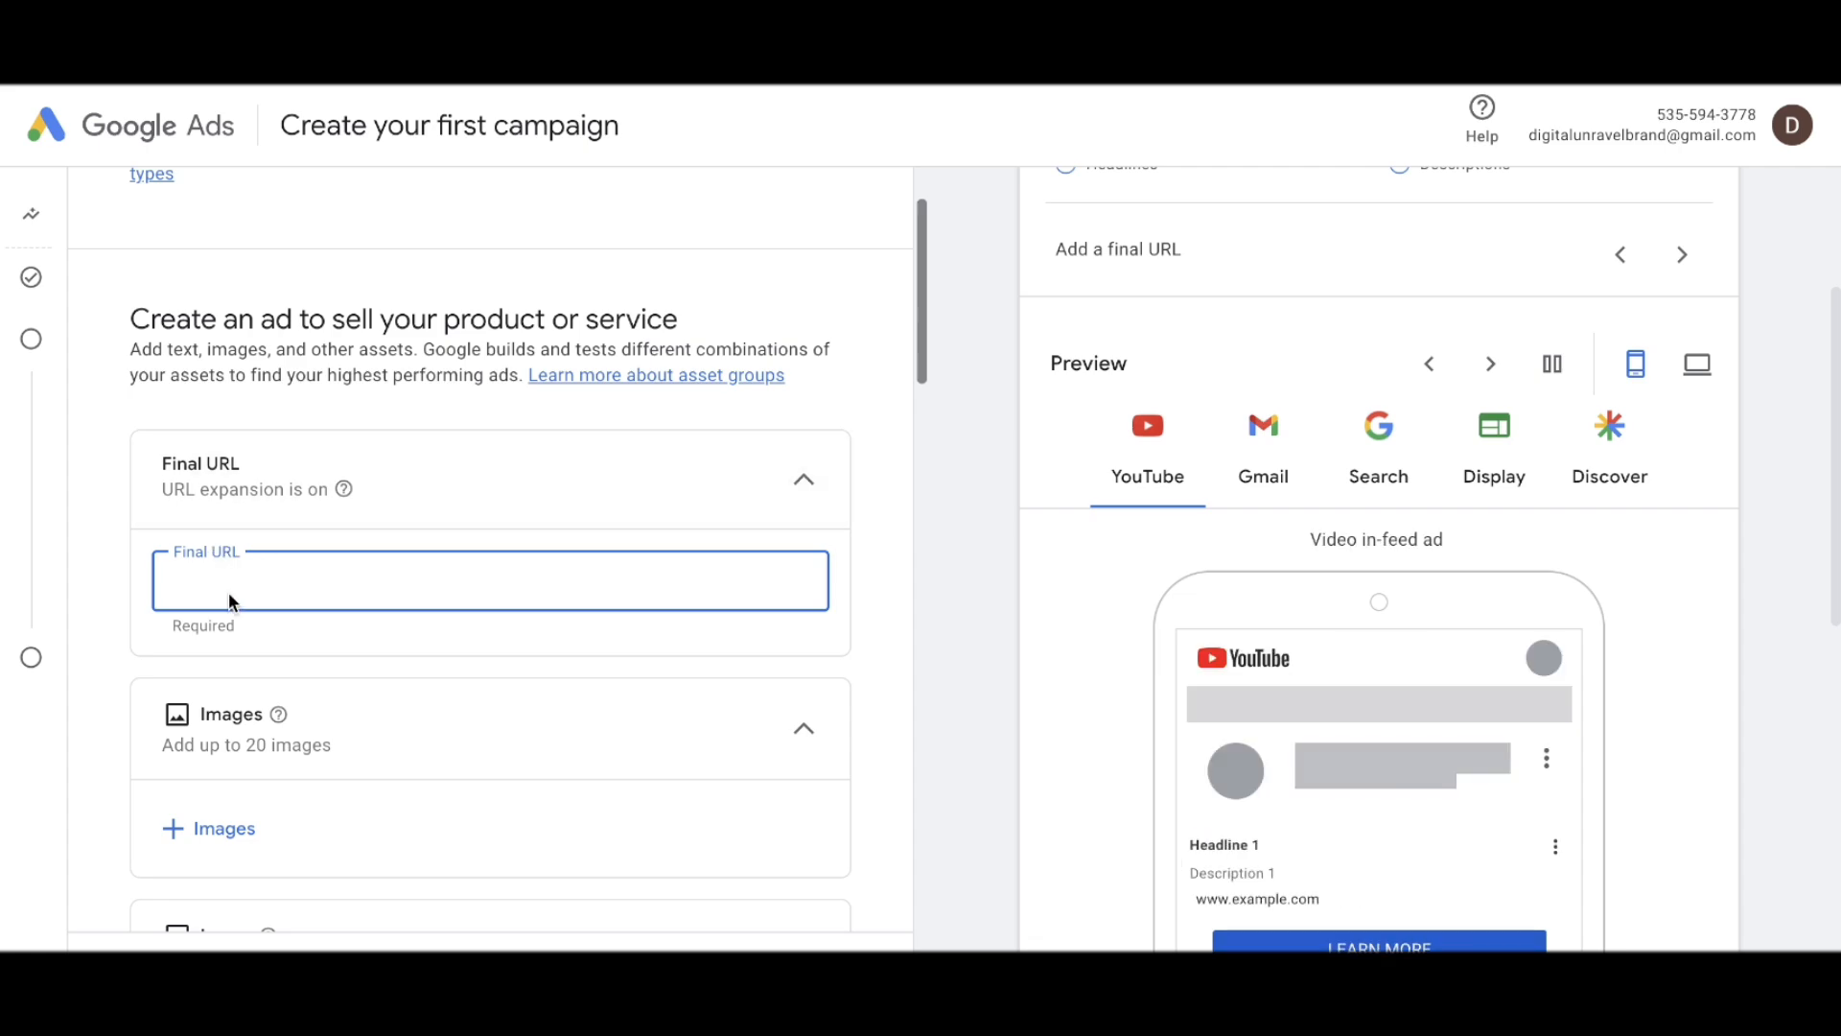
pyautogui.write('http://www')
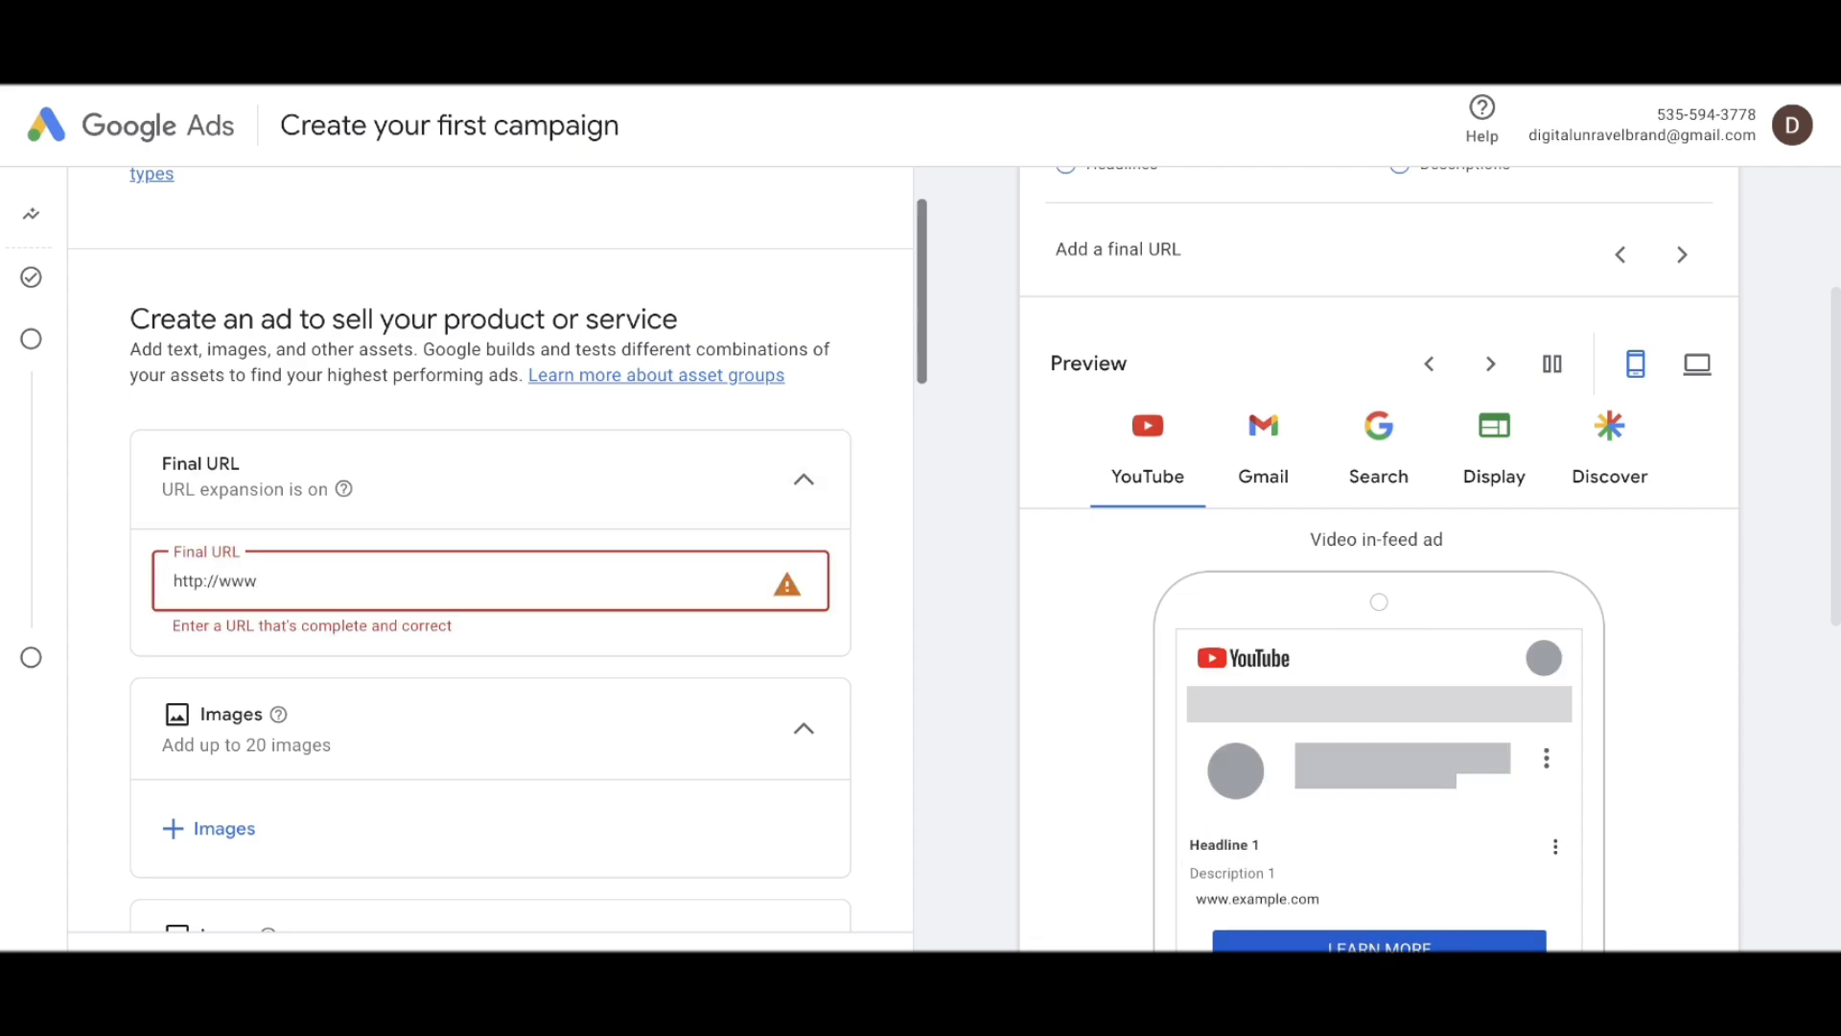
pyautogui.hotkey('ctrl', 'a')
pyautogui.hotkey('ctrl', 'v')
# - Crop the suggested black T-shirt image to 1:1 only, and save the ad's images without the multicoloured cross image
pyautogui.scroll(-2, 452, 631)
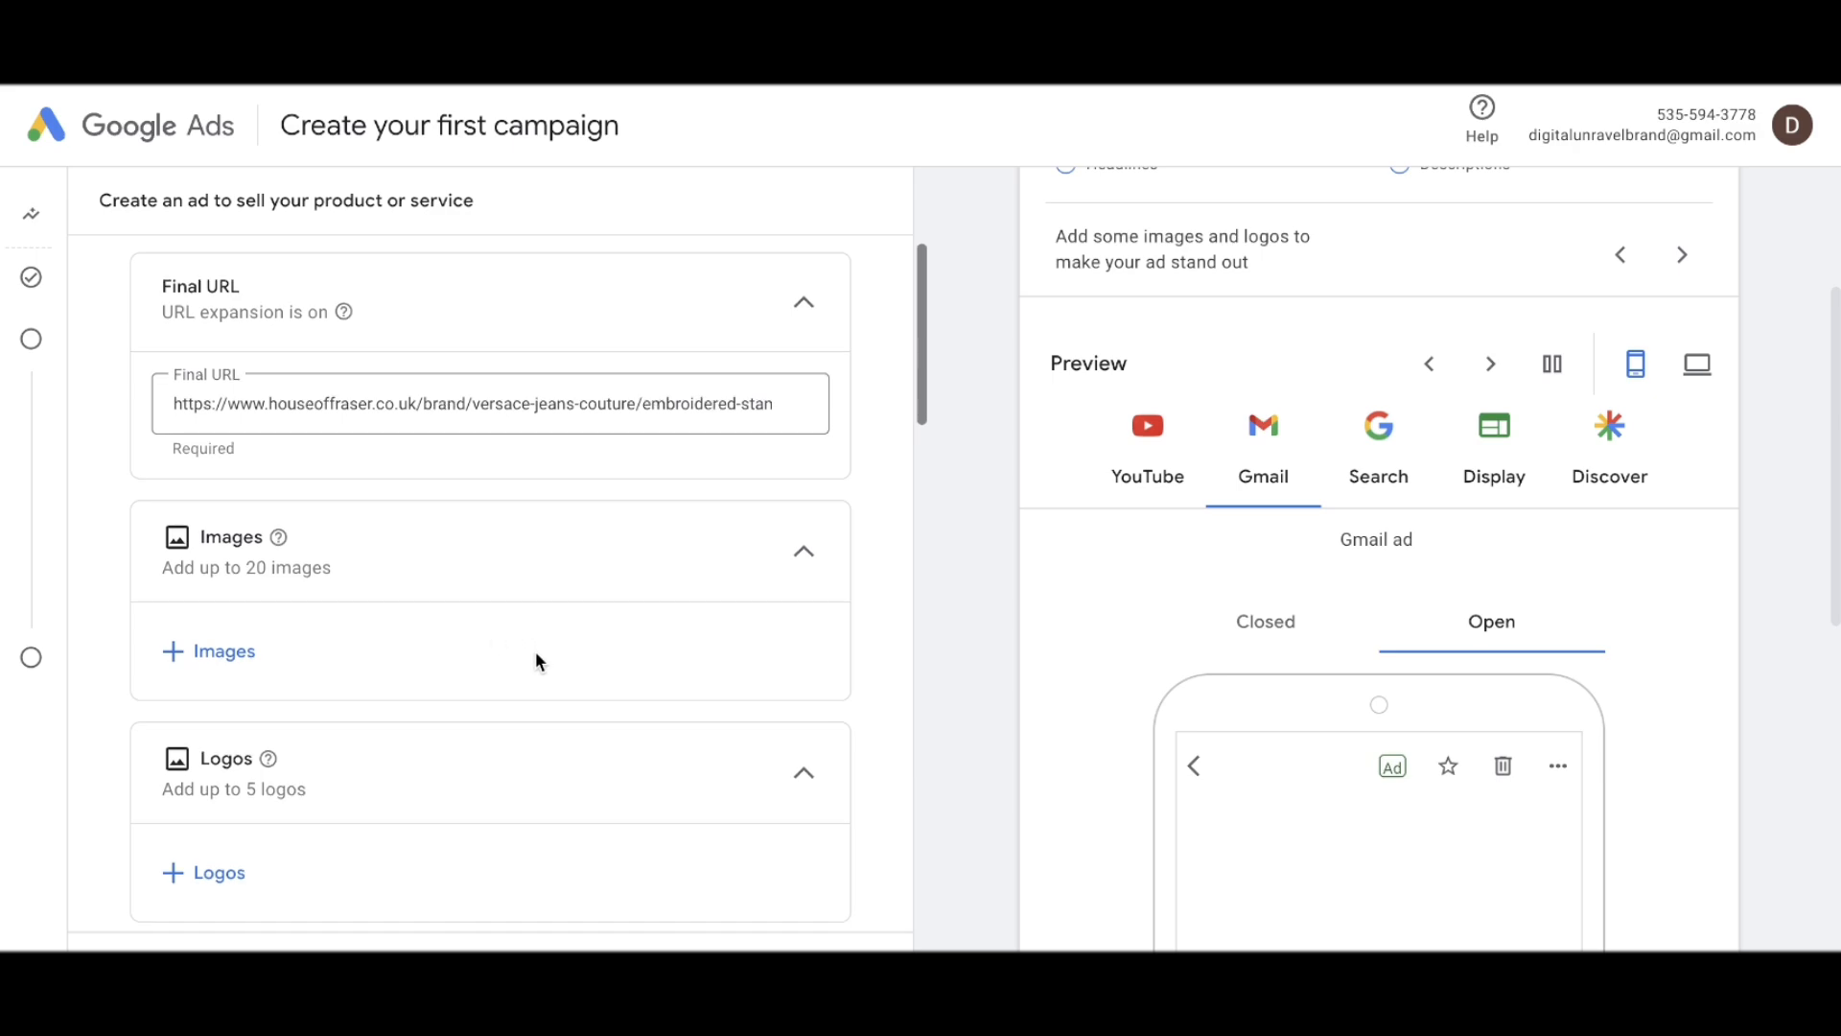
pyautogui.scroll(-2, 640, 561)
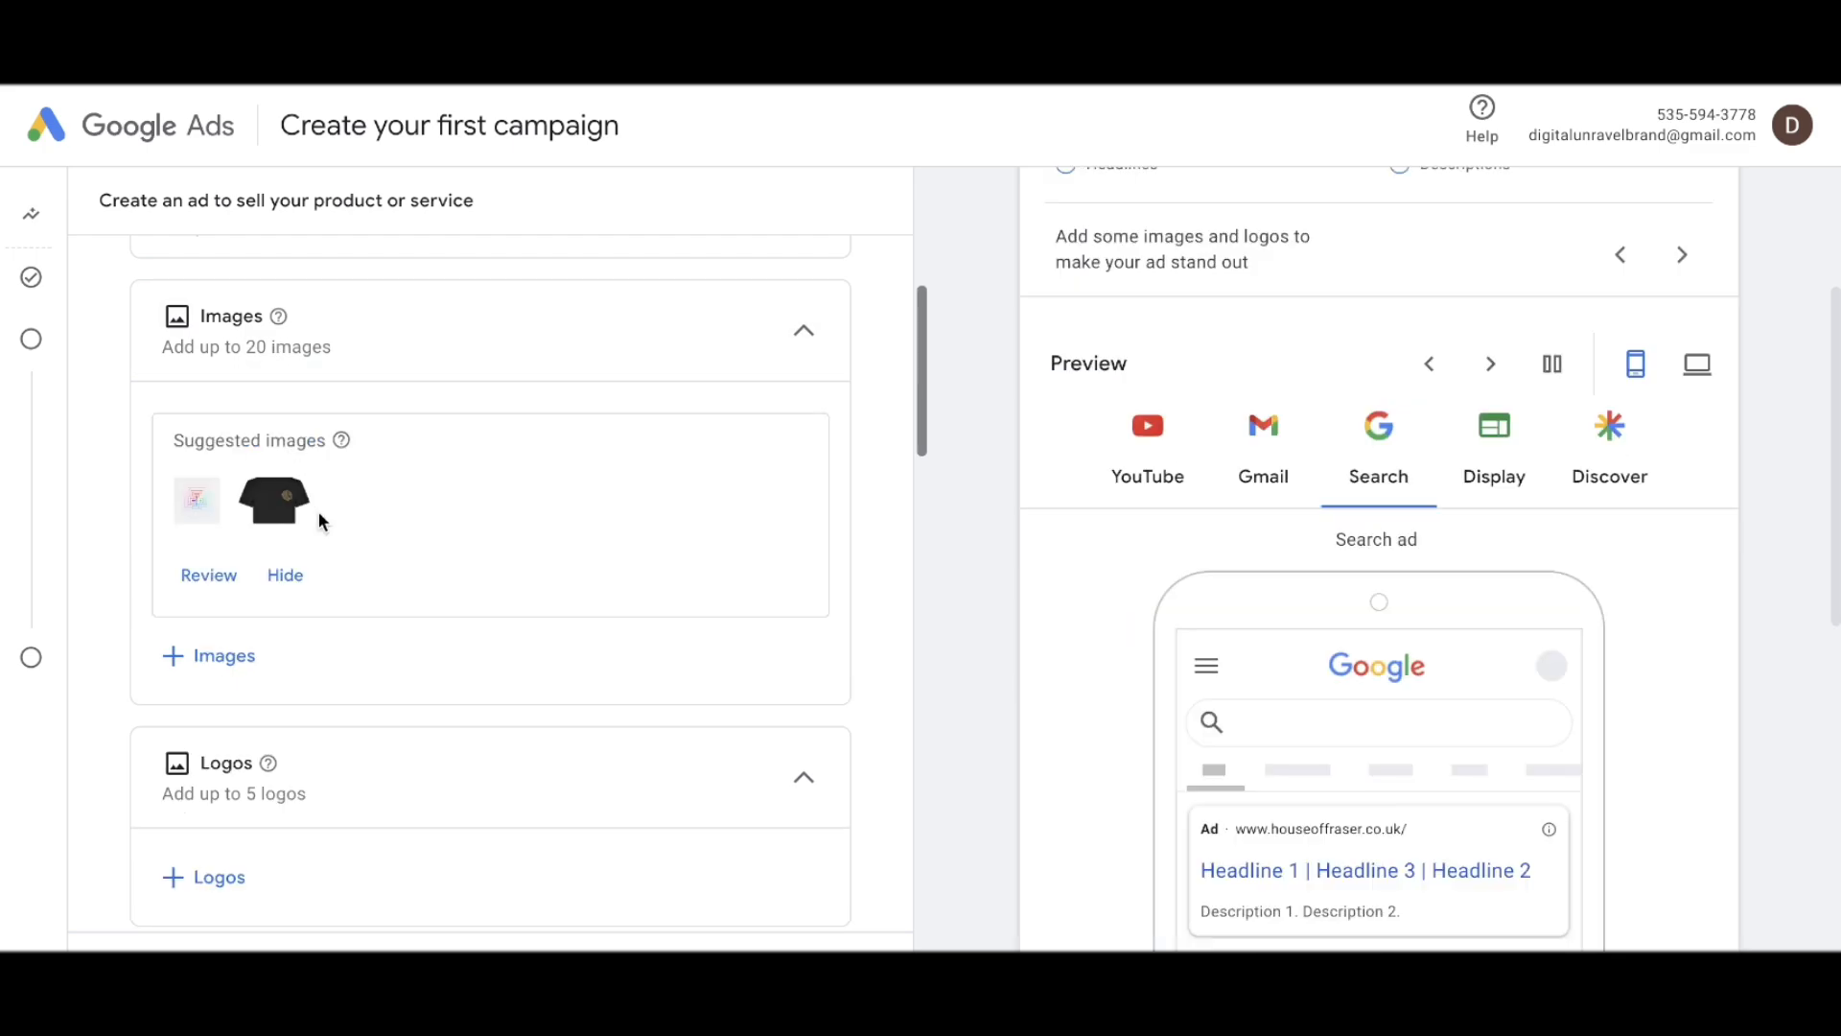
pyautogui.scroll(2, 324, 636)
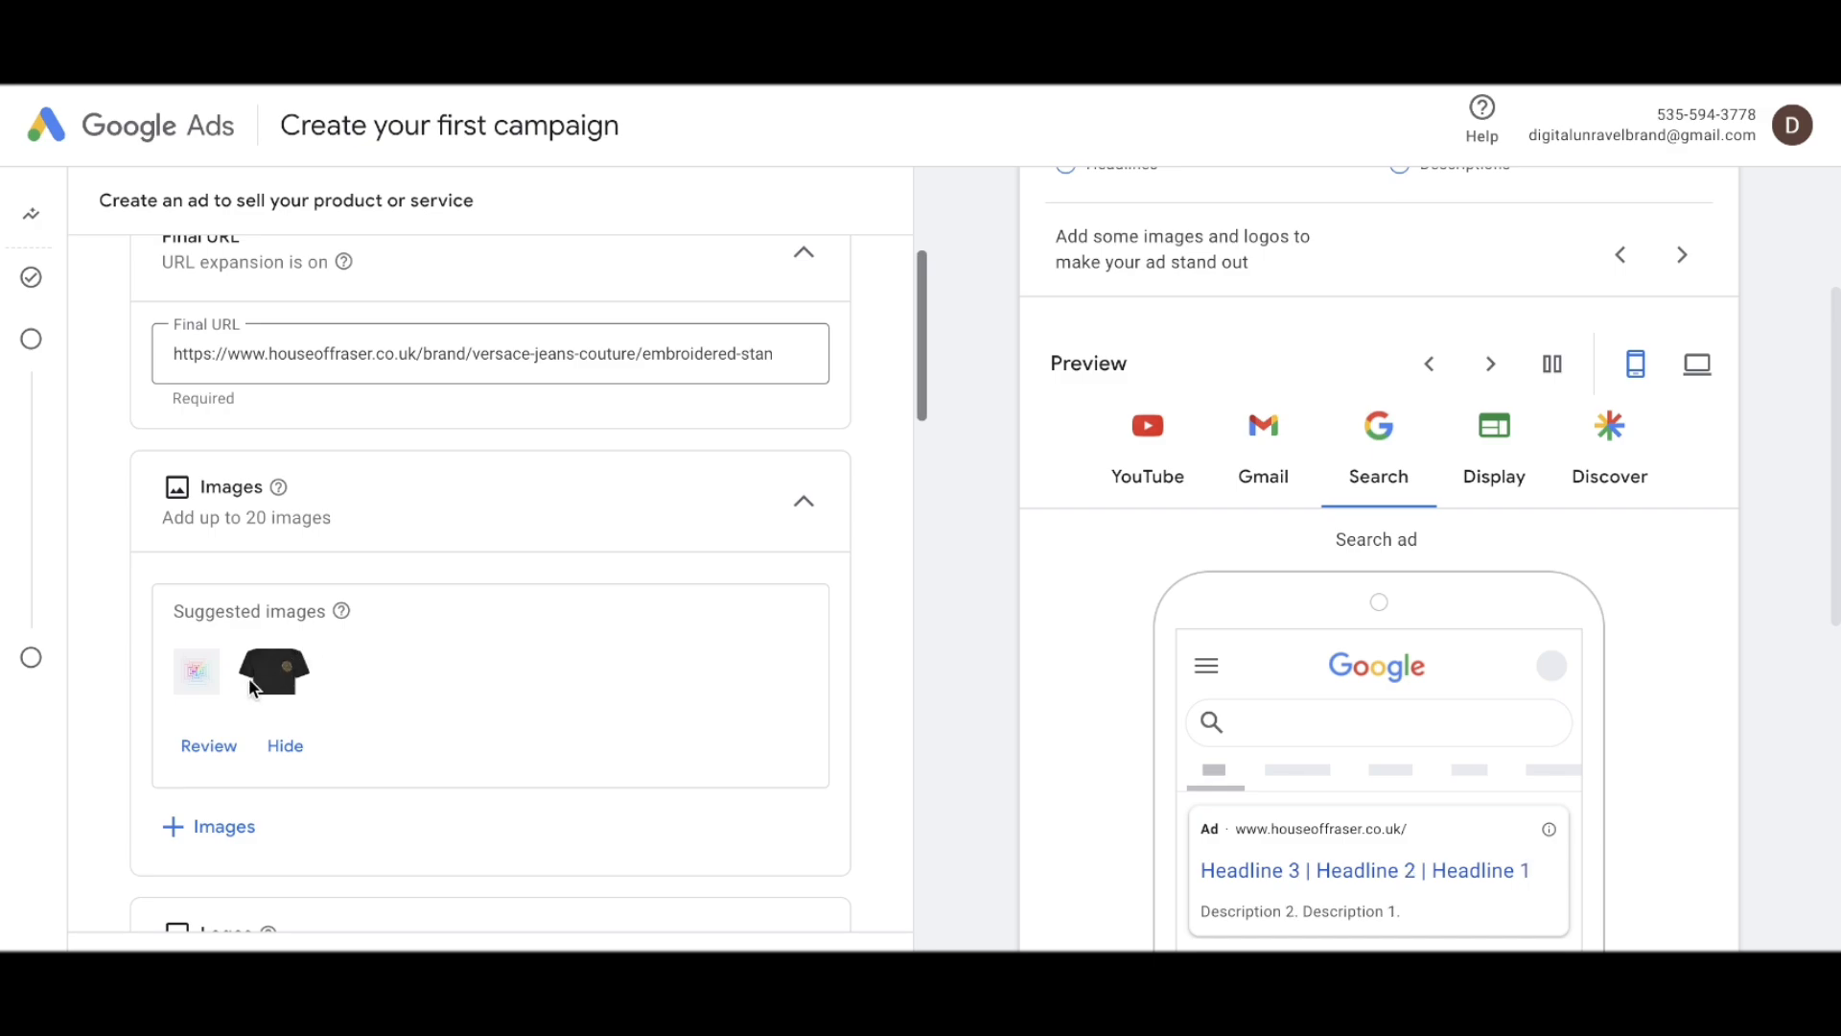
pyautogui.click(213, 747)
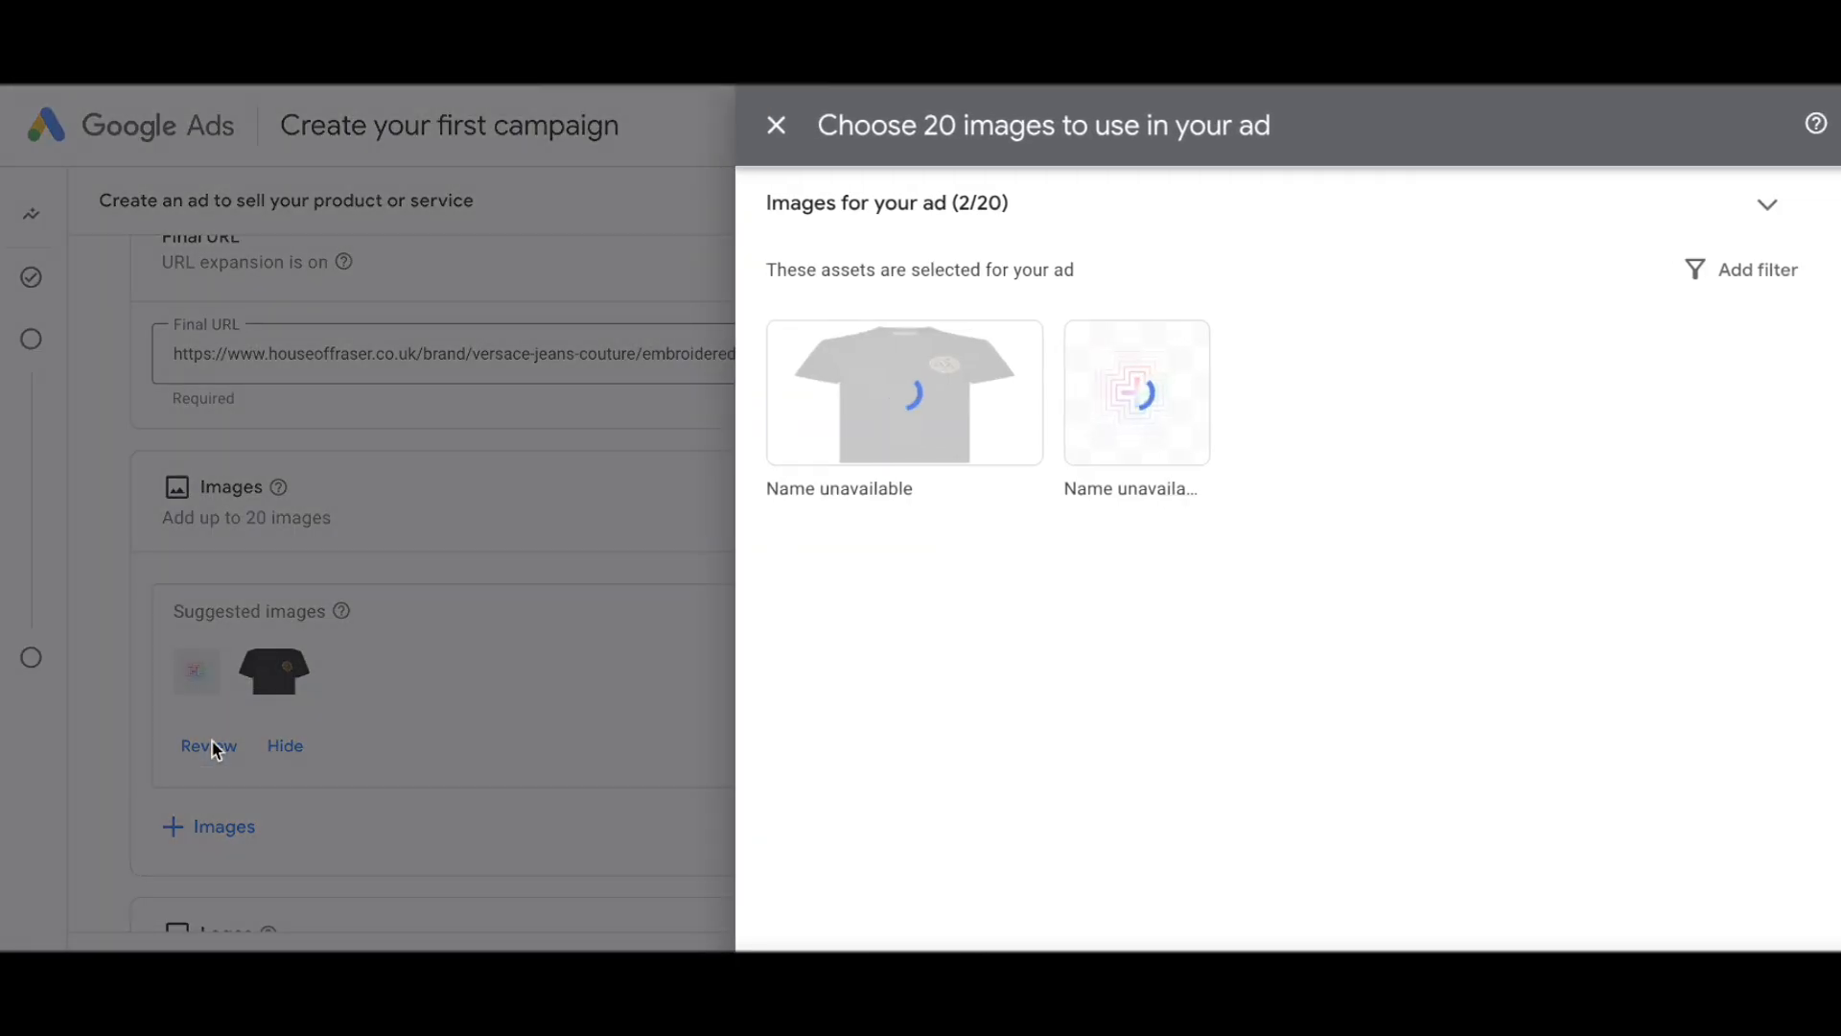
pyautogui.moveTo(999, 411)
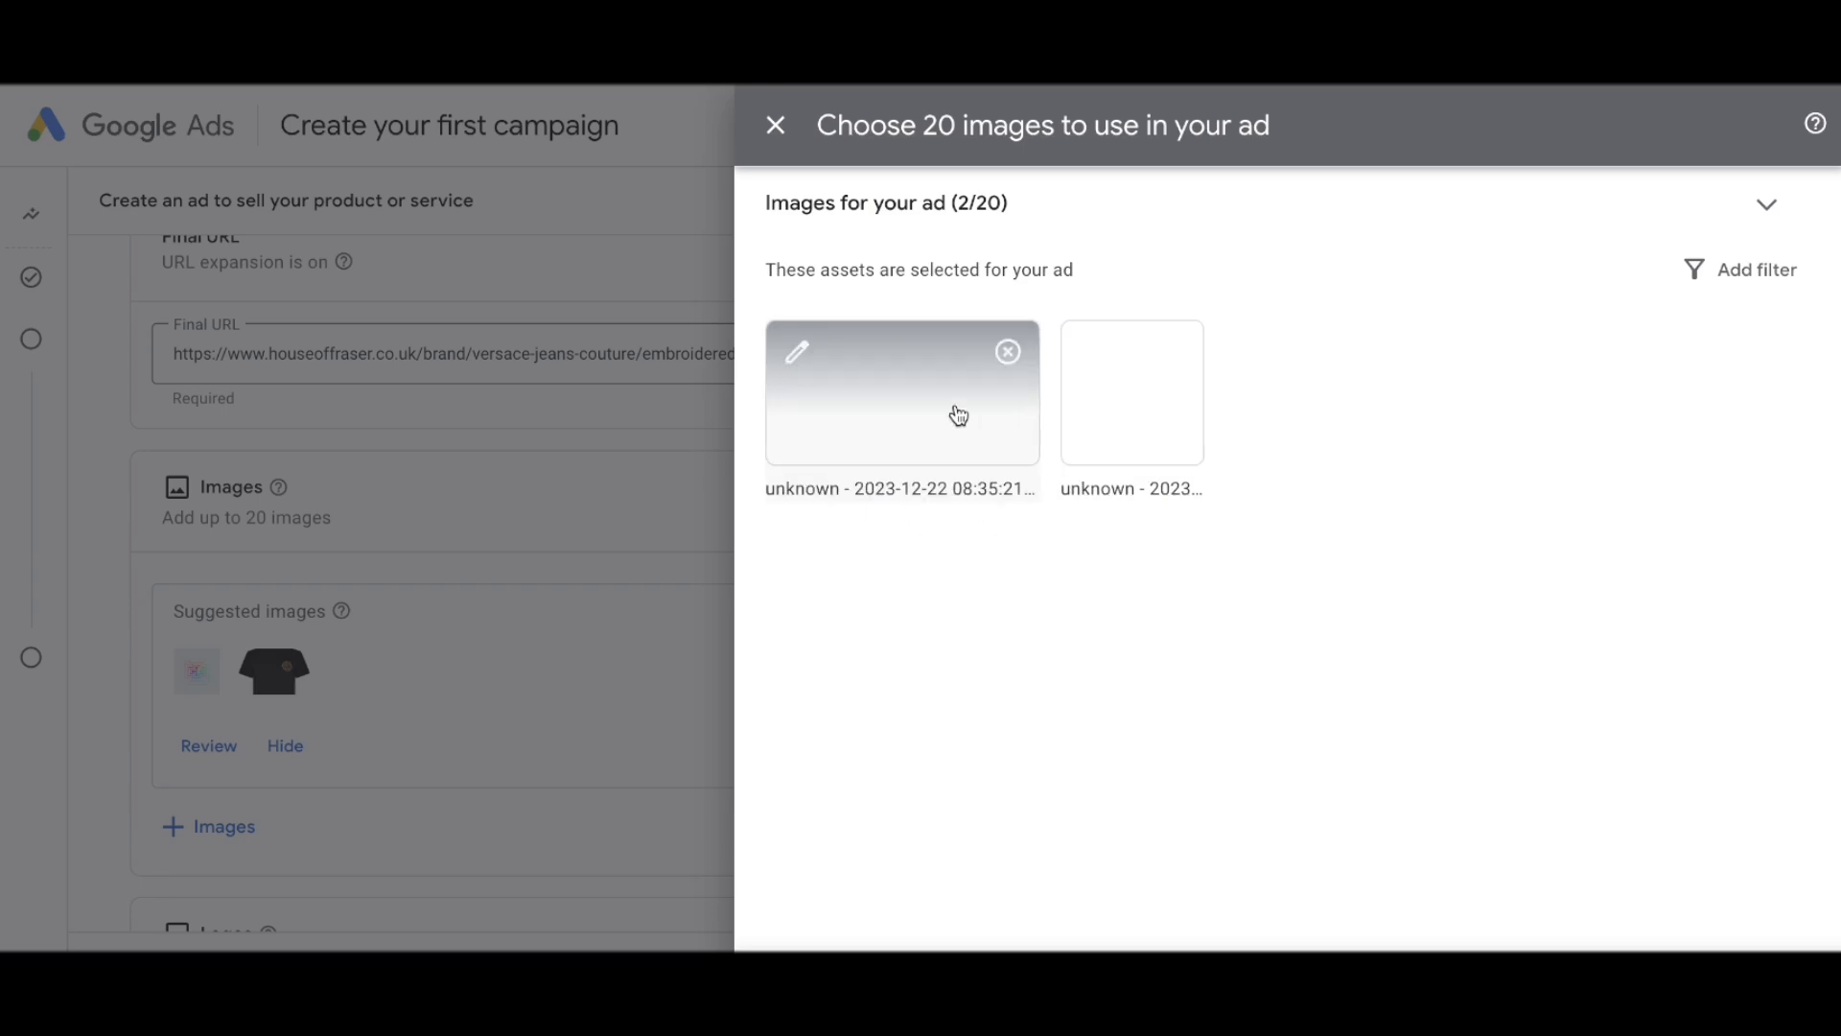
pyautogui.click(915, 400)
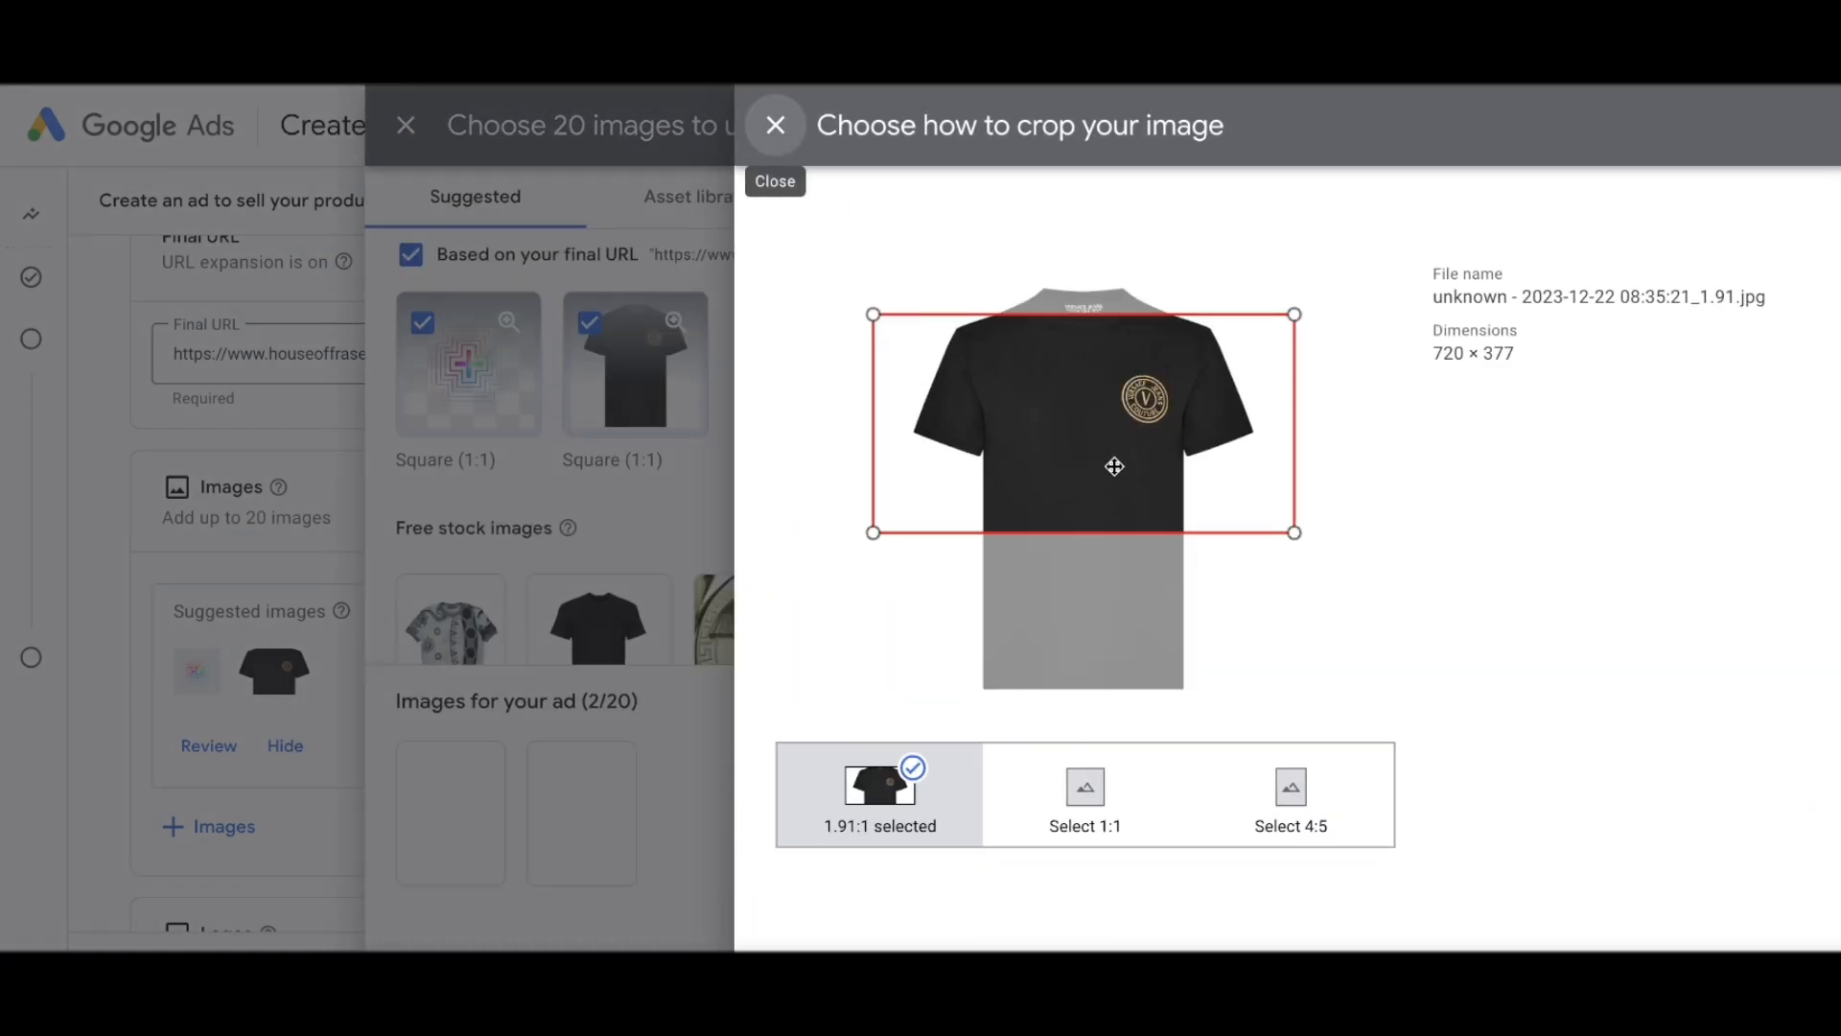
pyautogui.click(1065, 792)
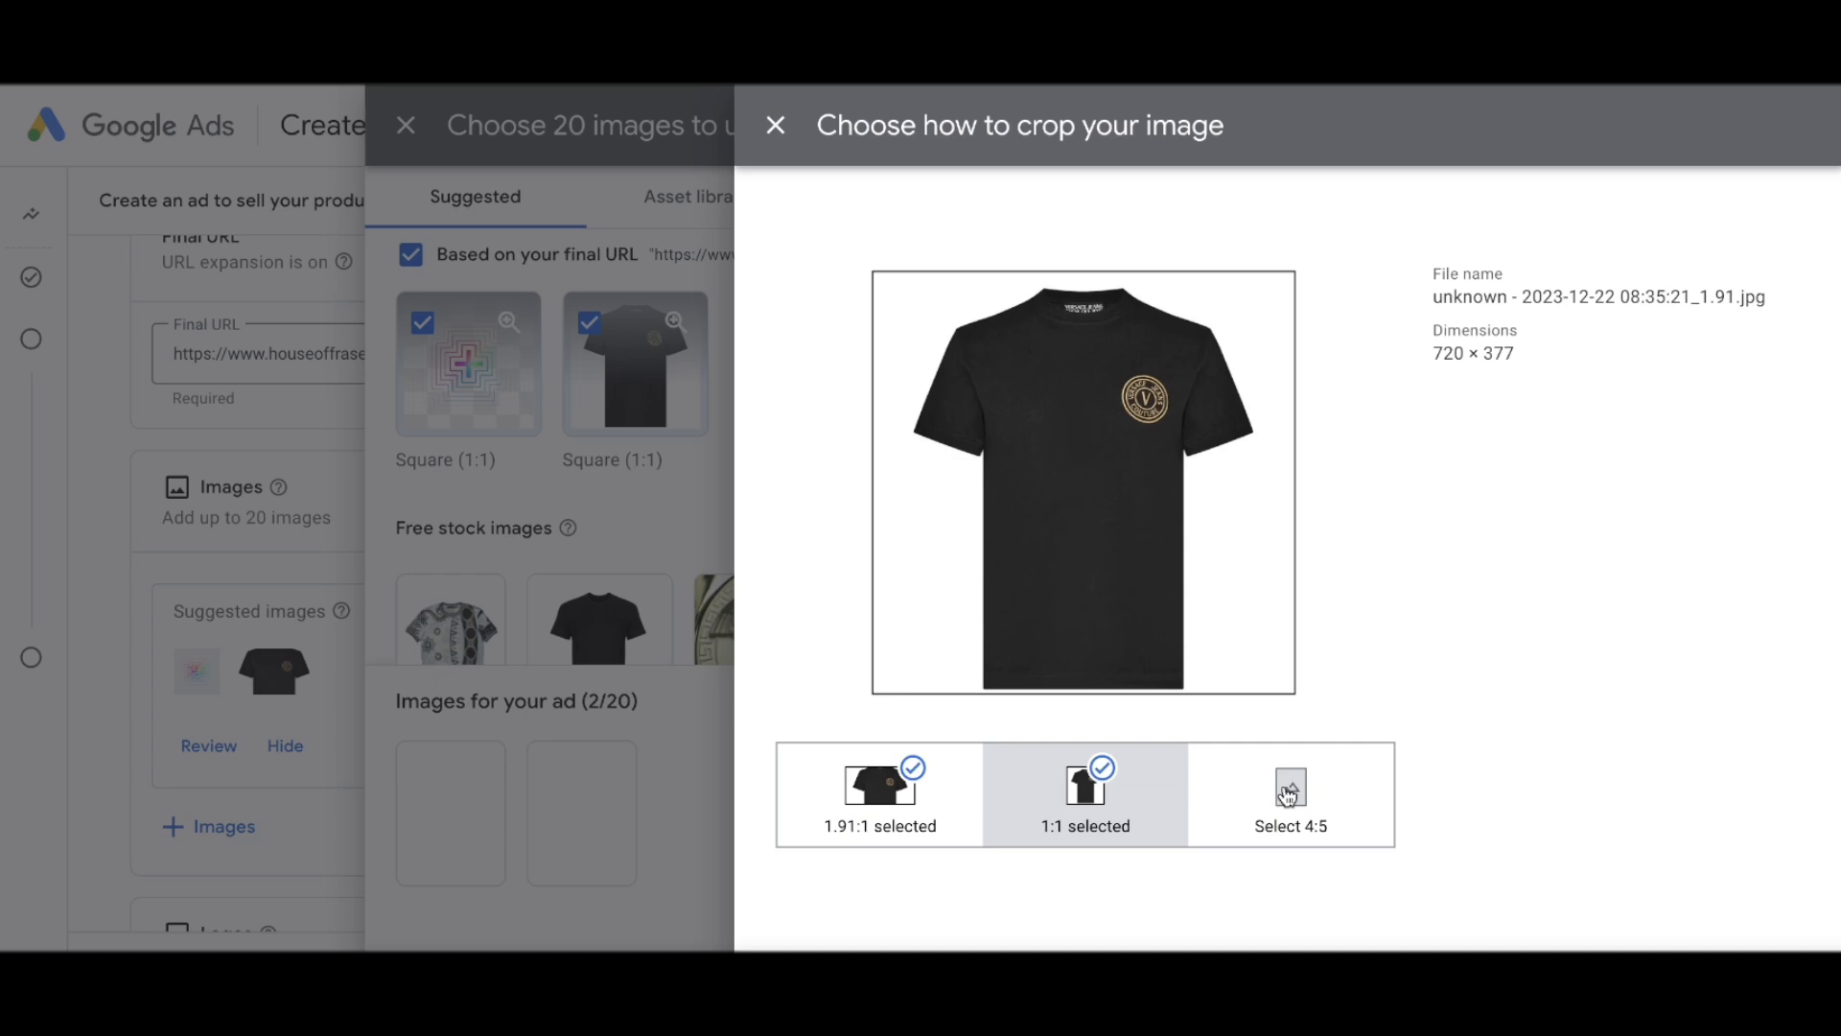
pyautogui.click(1282, 793)
pyautogui.click(1146, 812)
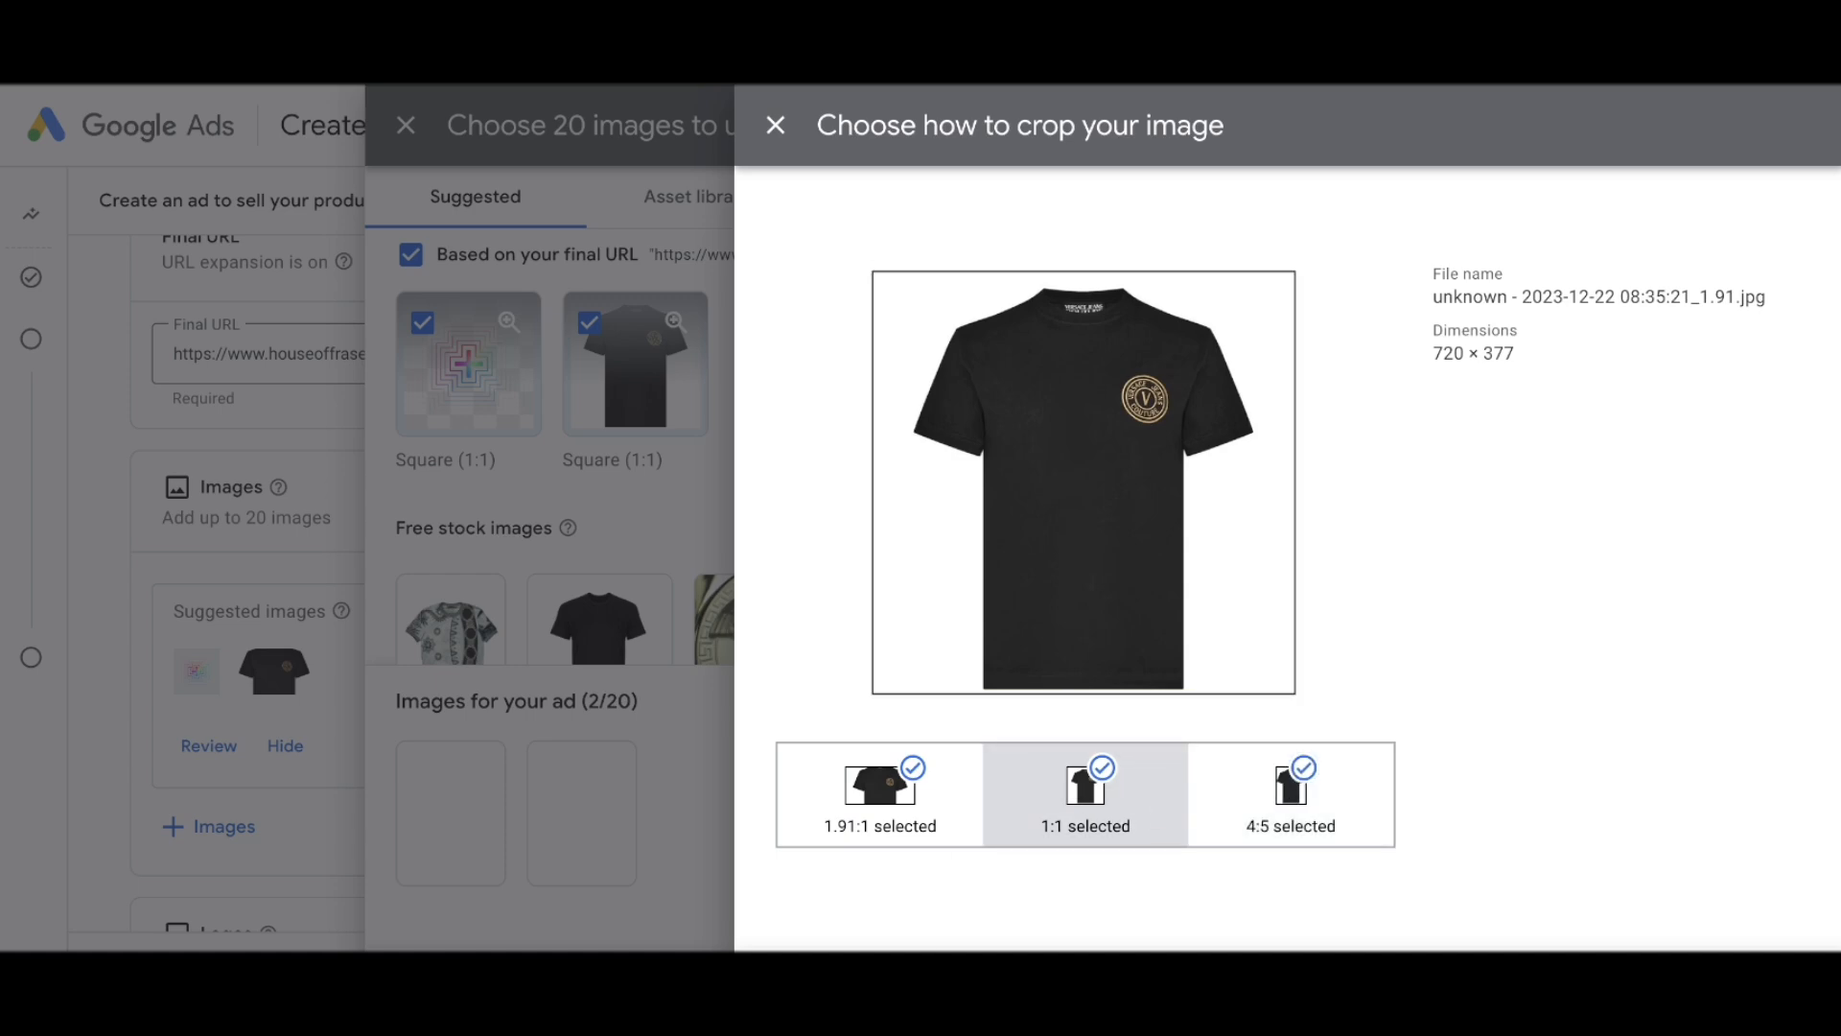
pyautogui.click(913, 768)
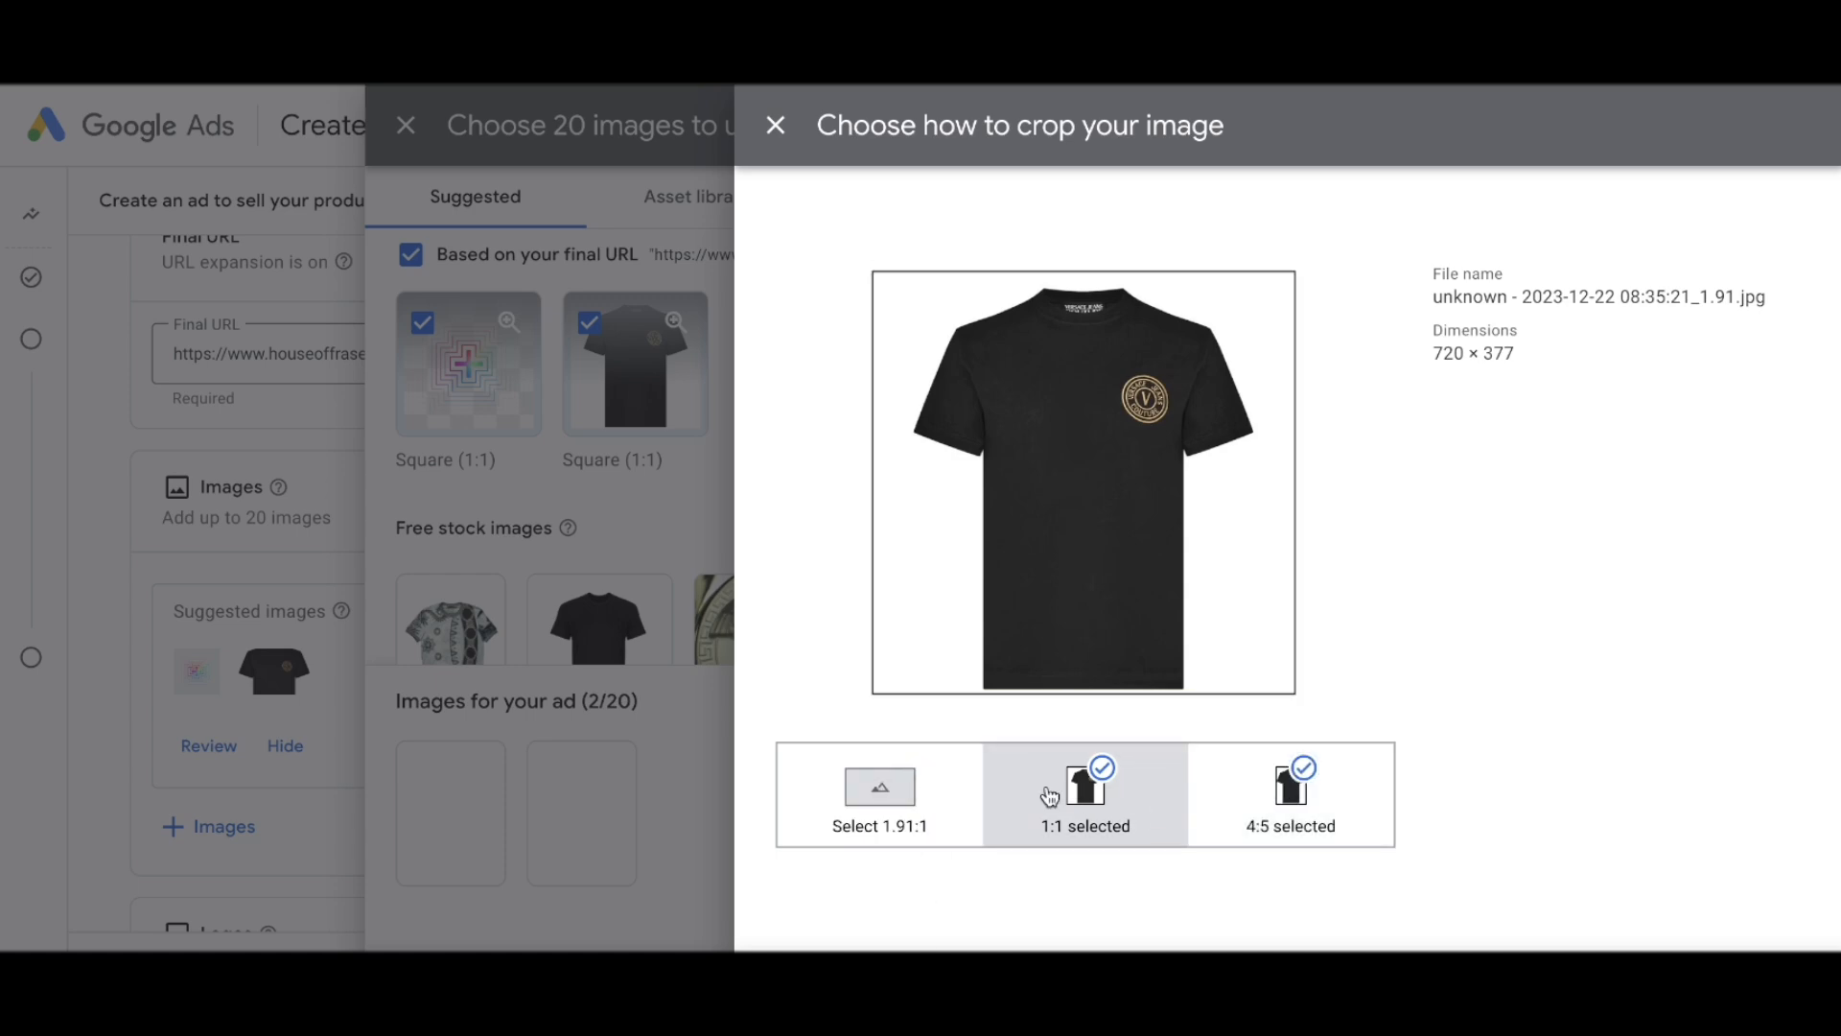
pyautogui.click(1306, 769)
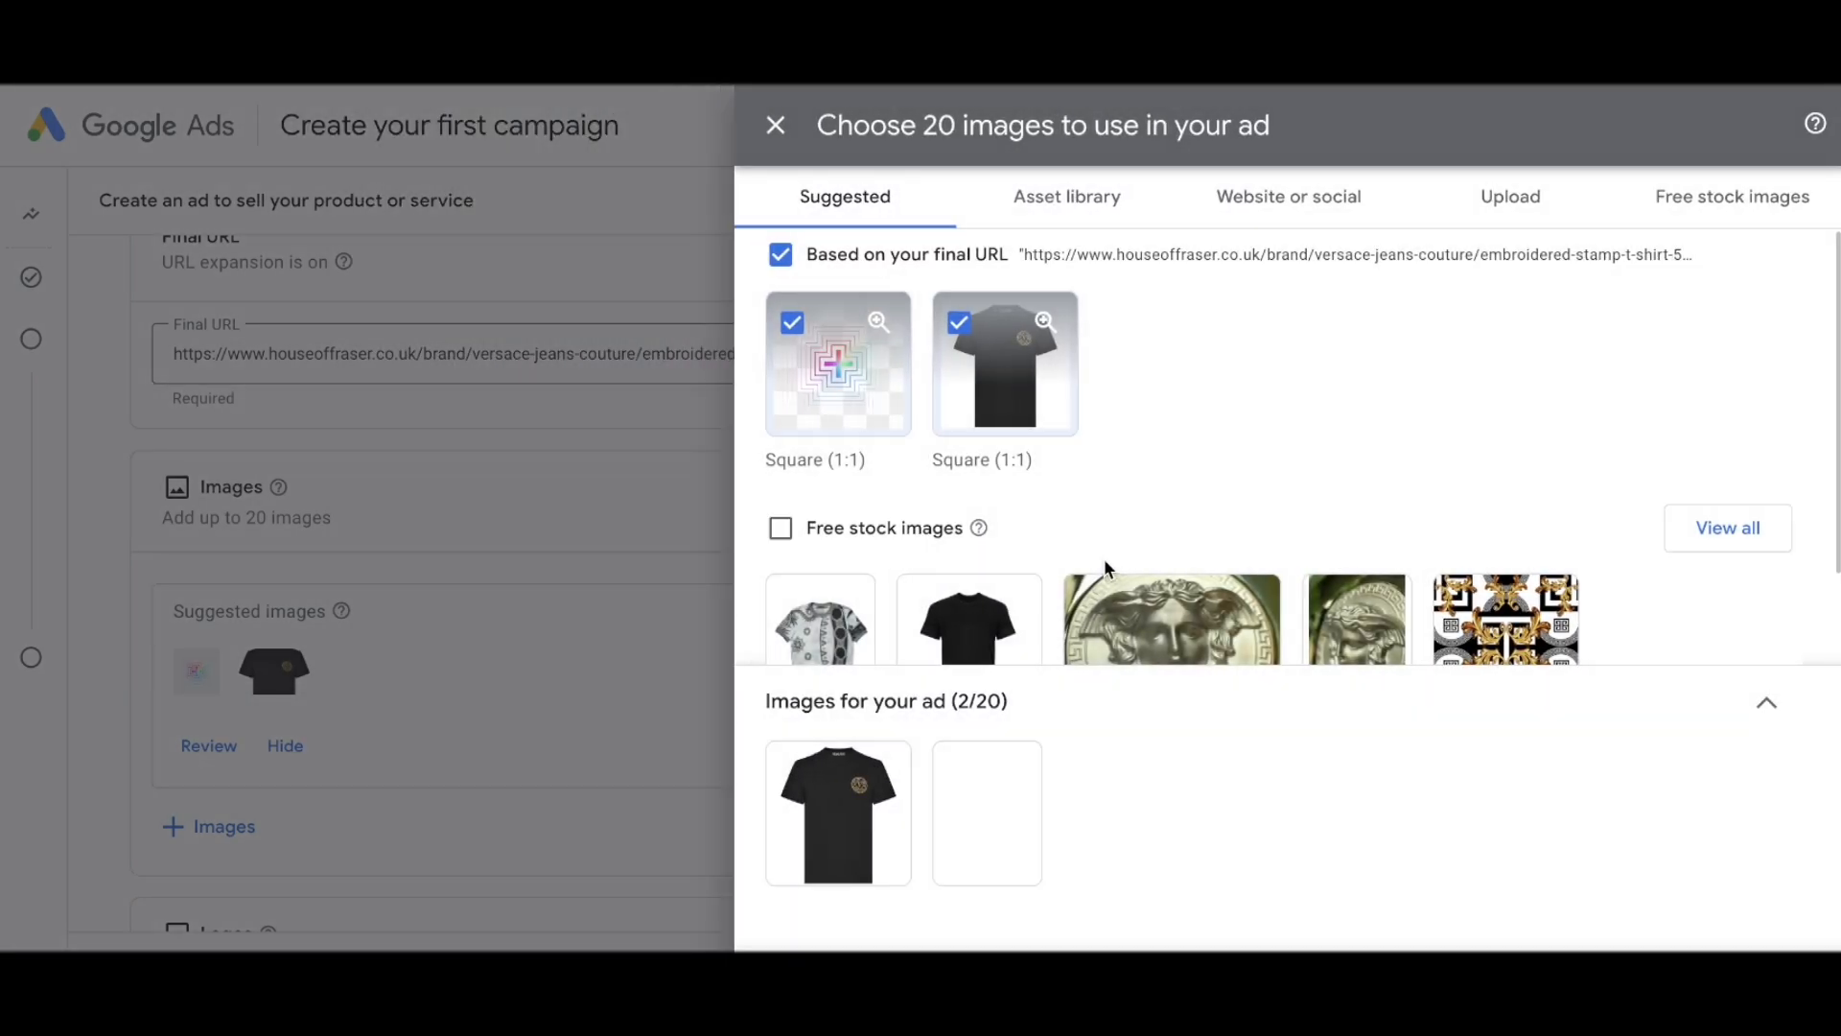
pyautogui.click(790, 326)
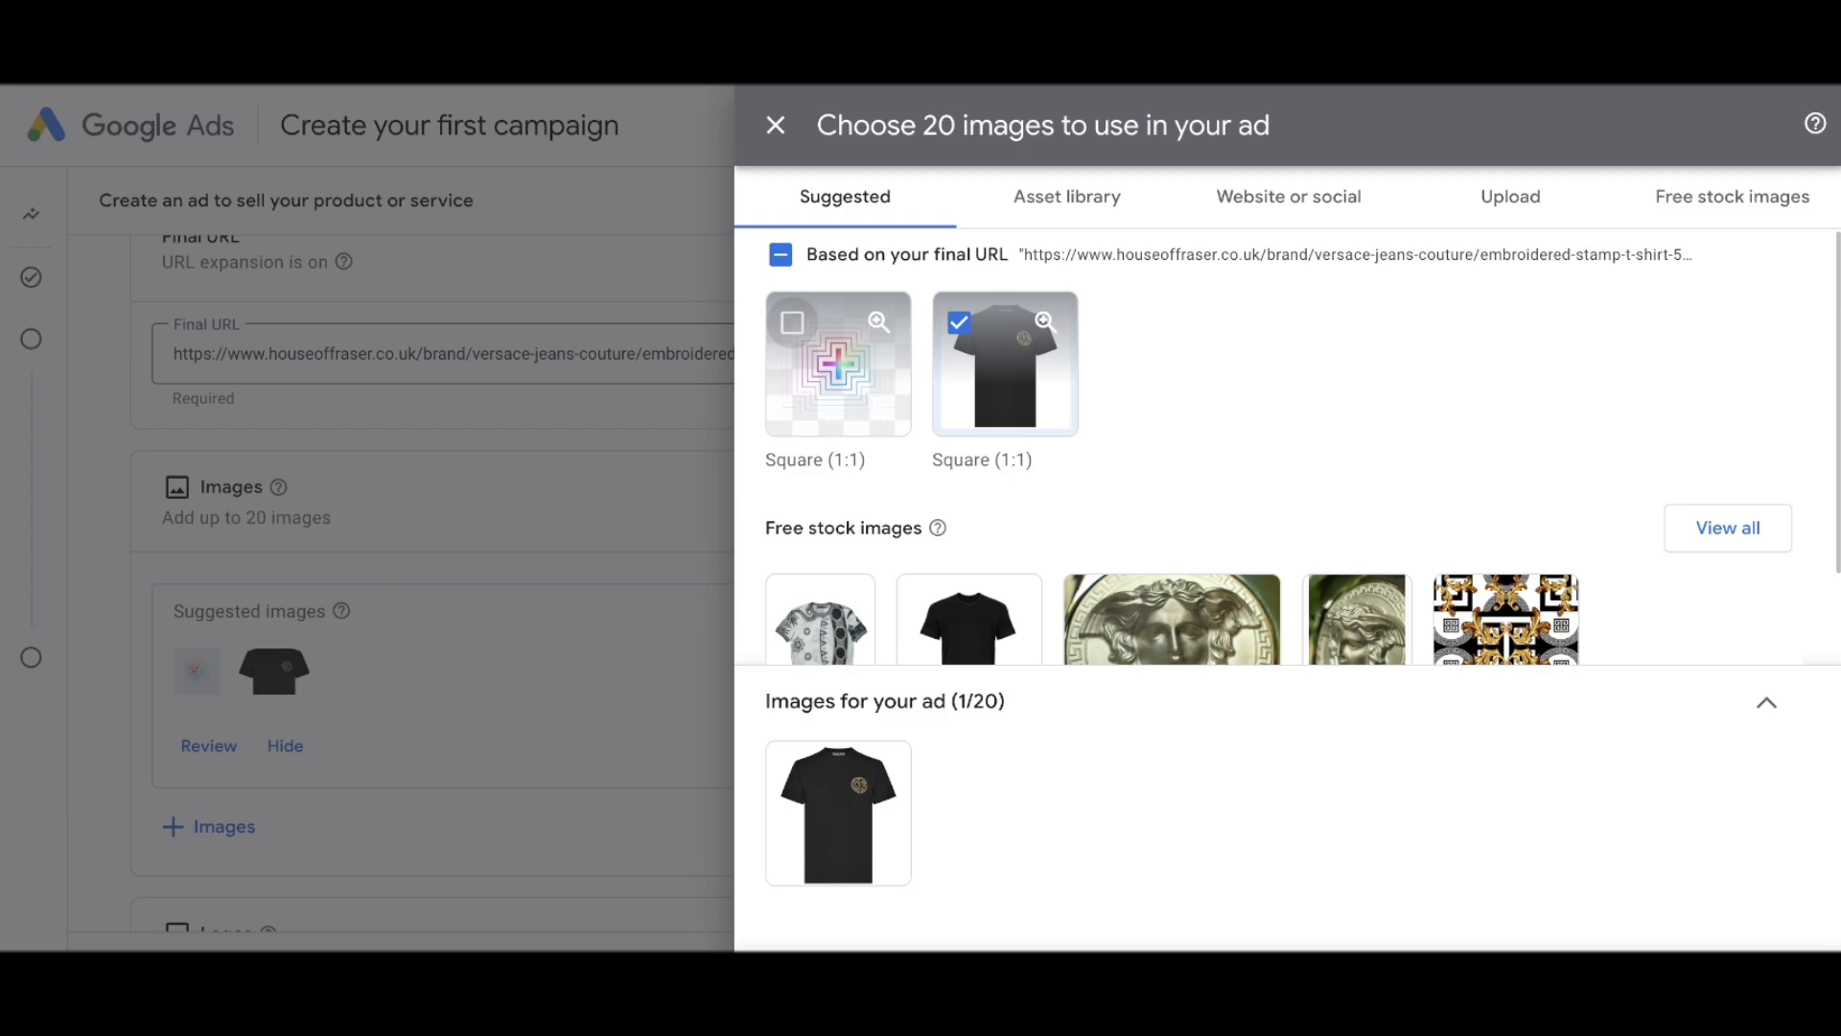
pyautogui.click(802, 969)
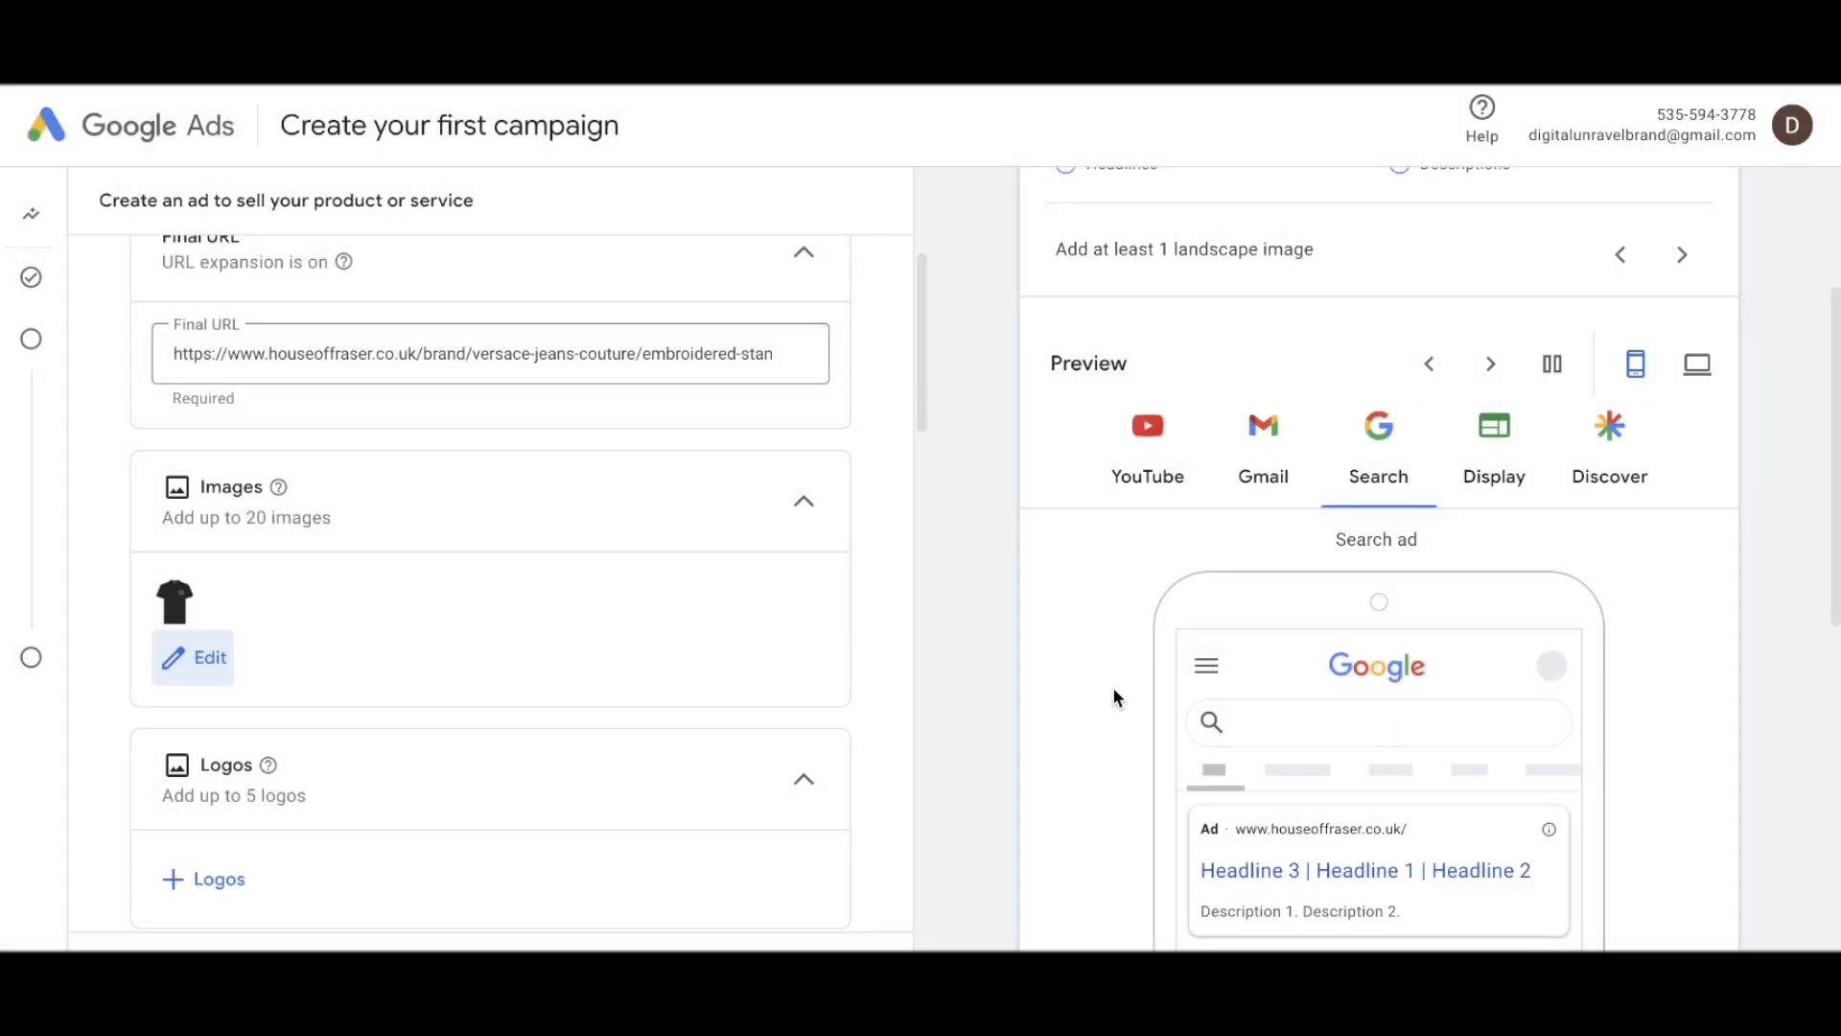
# - Add the first square asset from the asset library as the ad's logo
pyautogui.scroll(-3, 1114, 692)
pyautogui.click(403, 764)
pyautogui.scroll(-2, 412, 764)
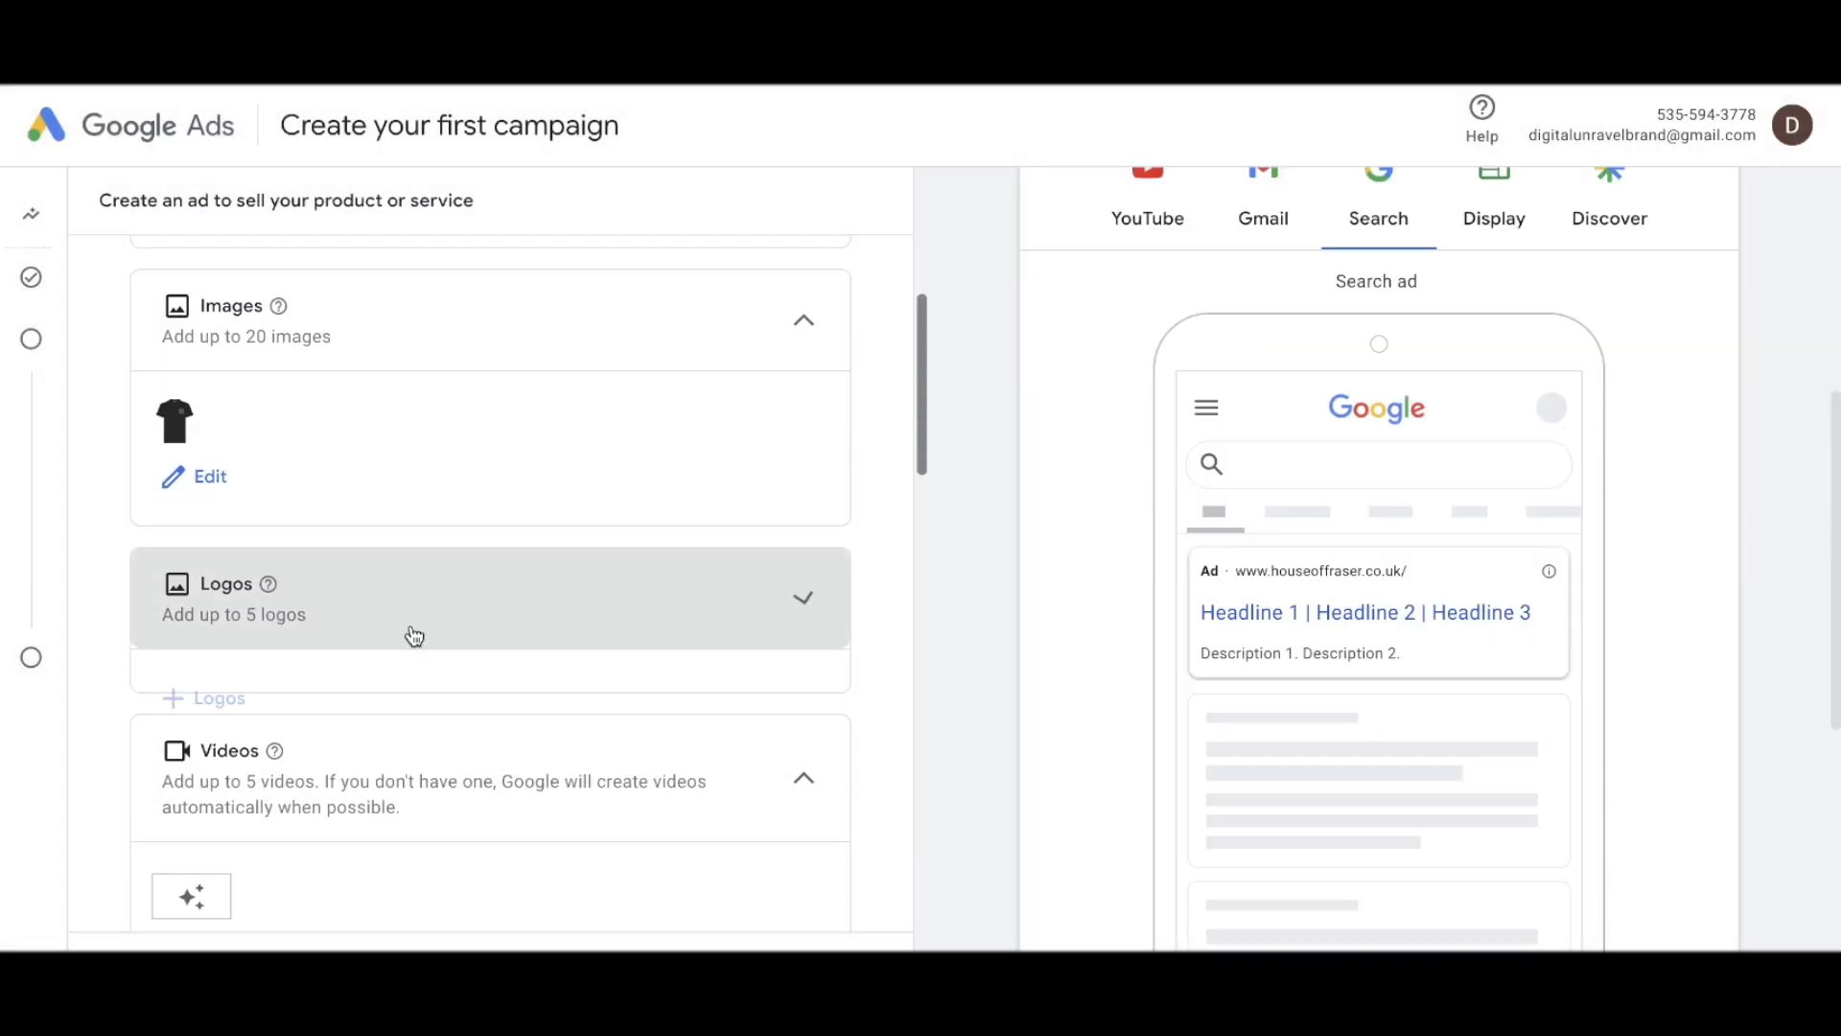
pyautogui.click(213, 698)
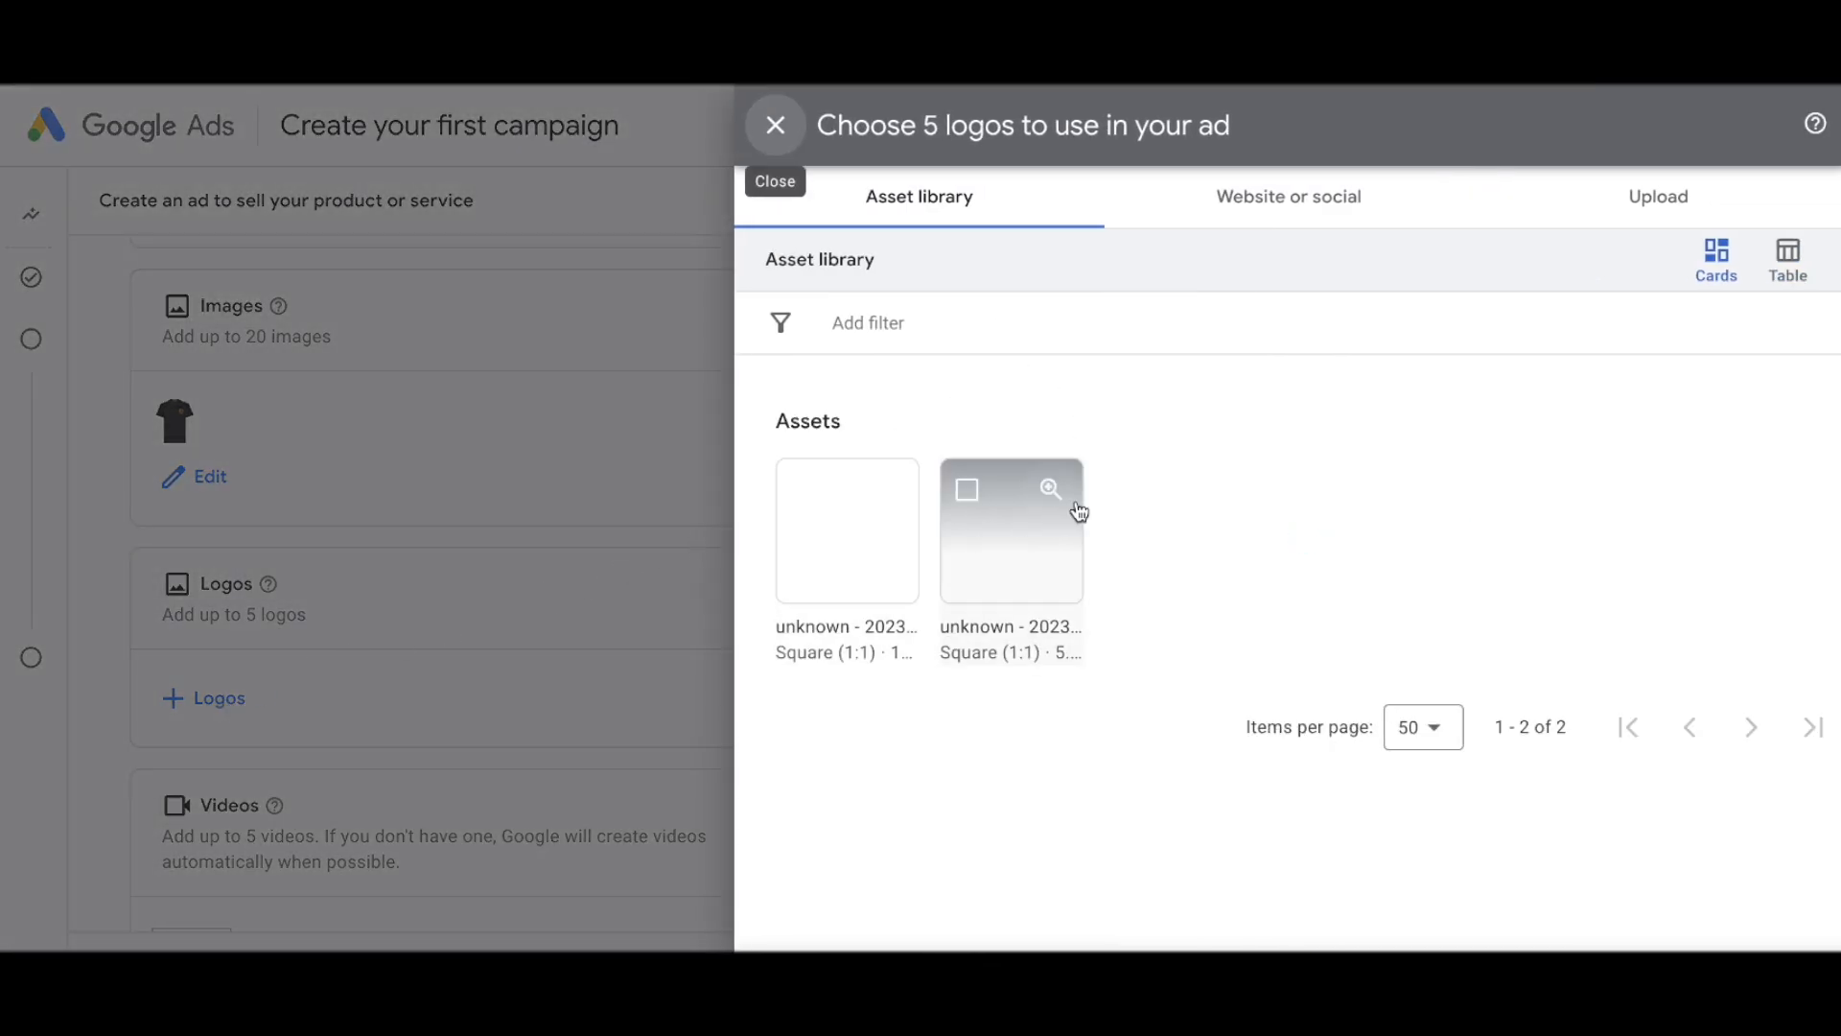
pyautogui.click(805, 491)
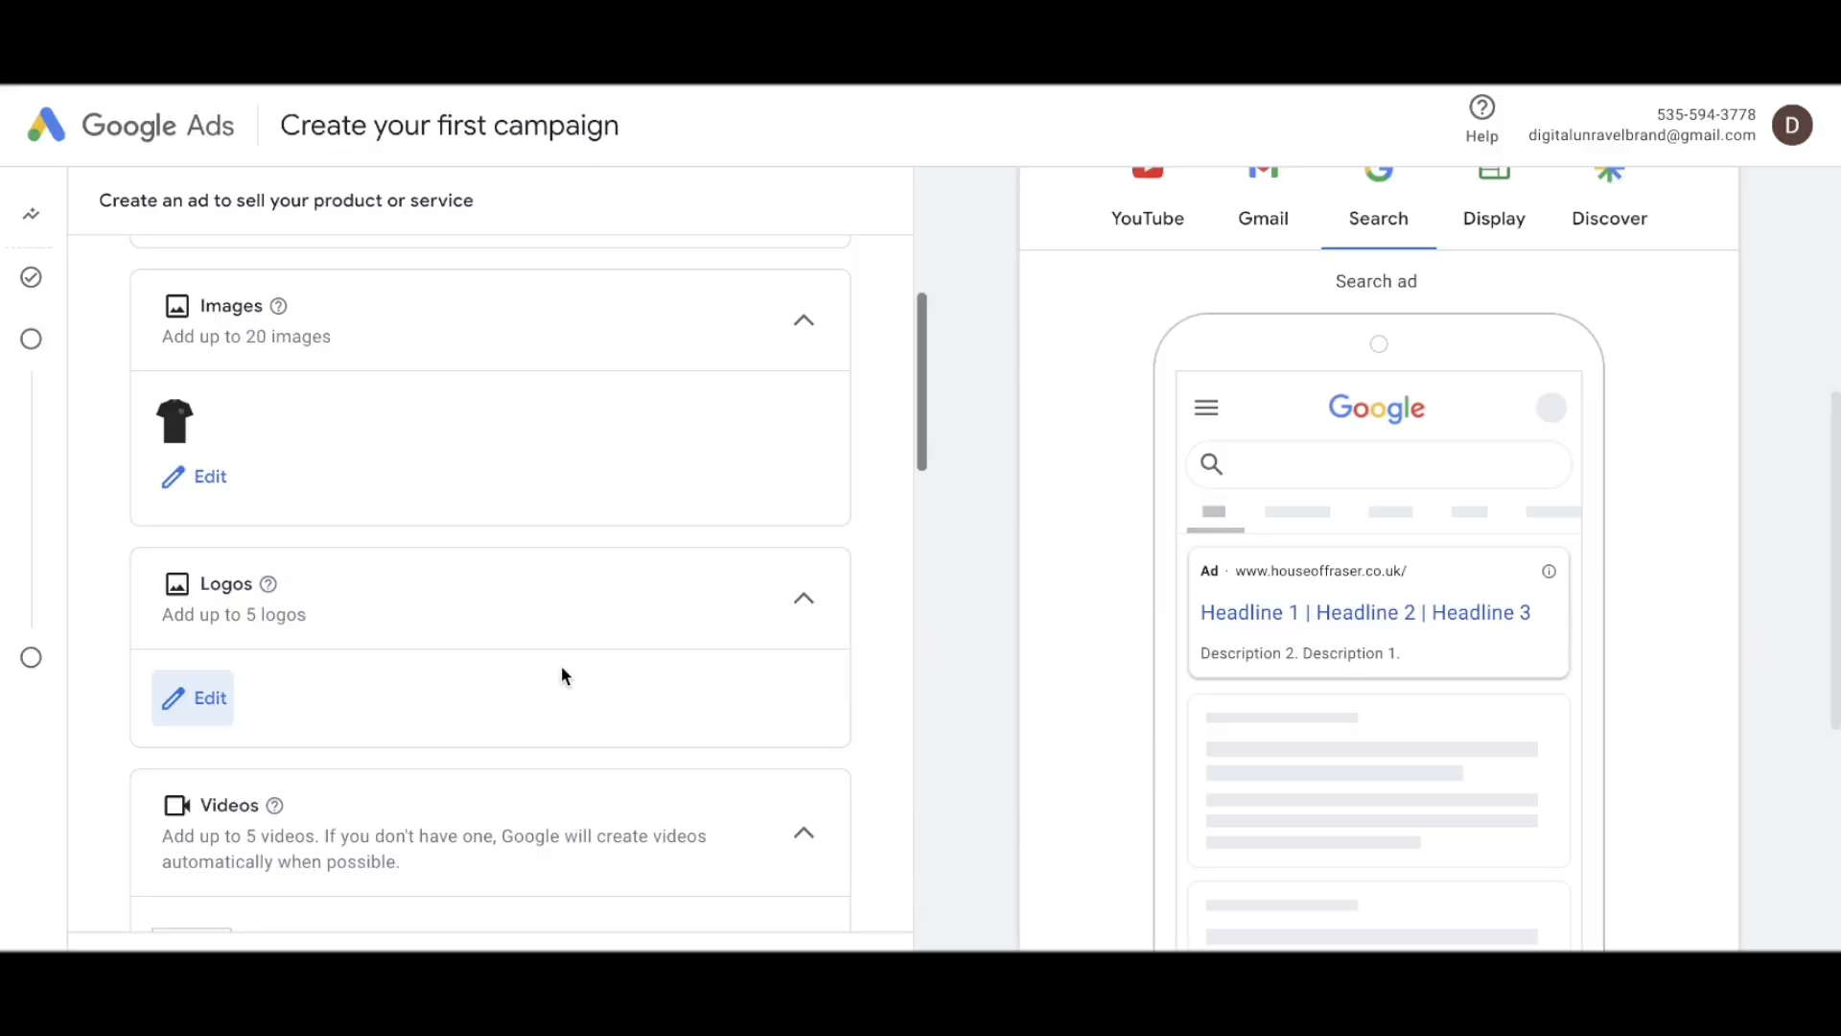
pyautogui.scroll(-3, 561, 665)
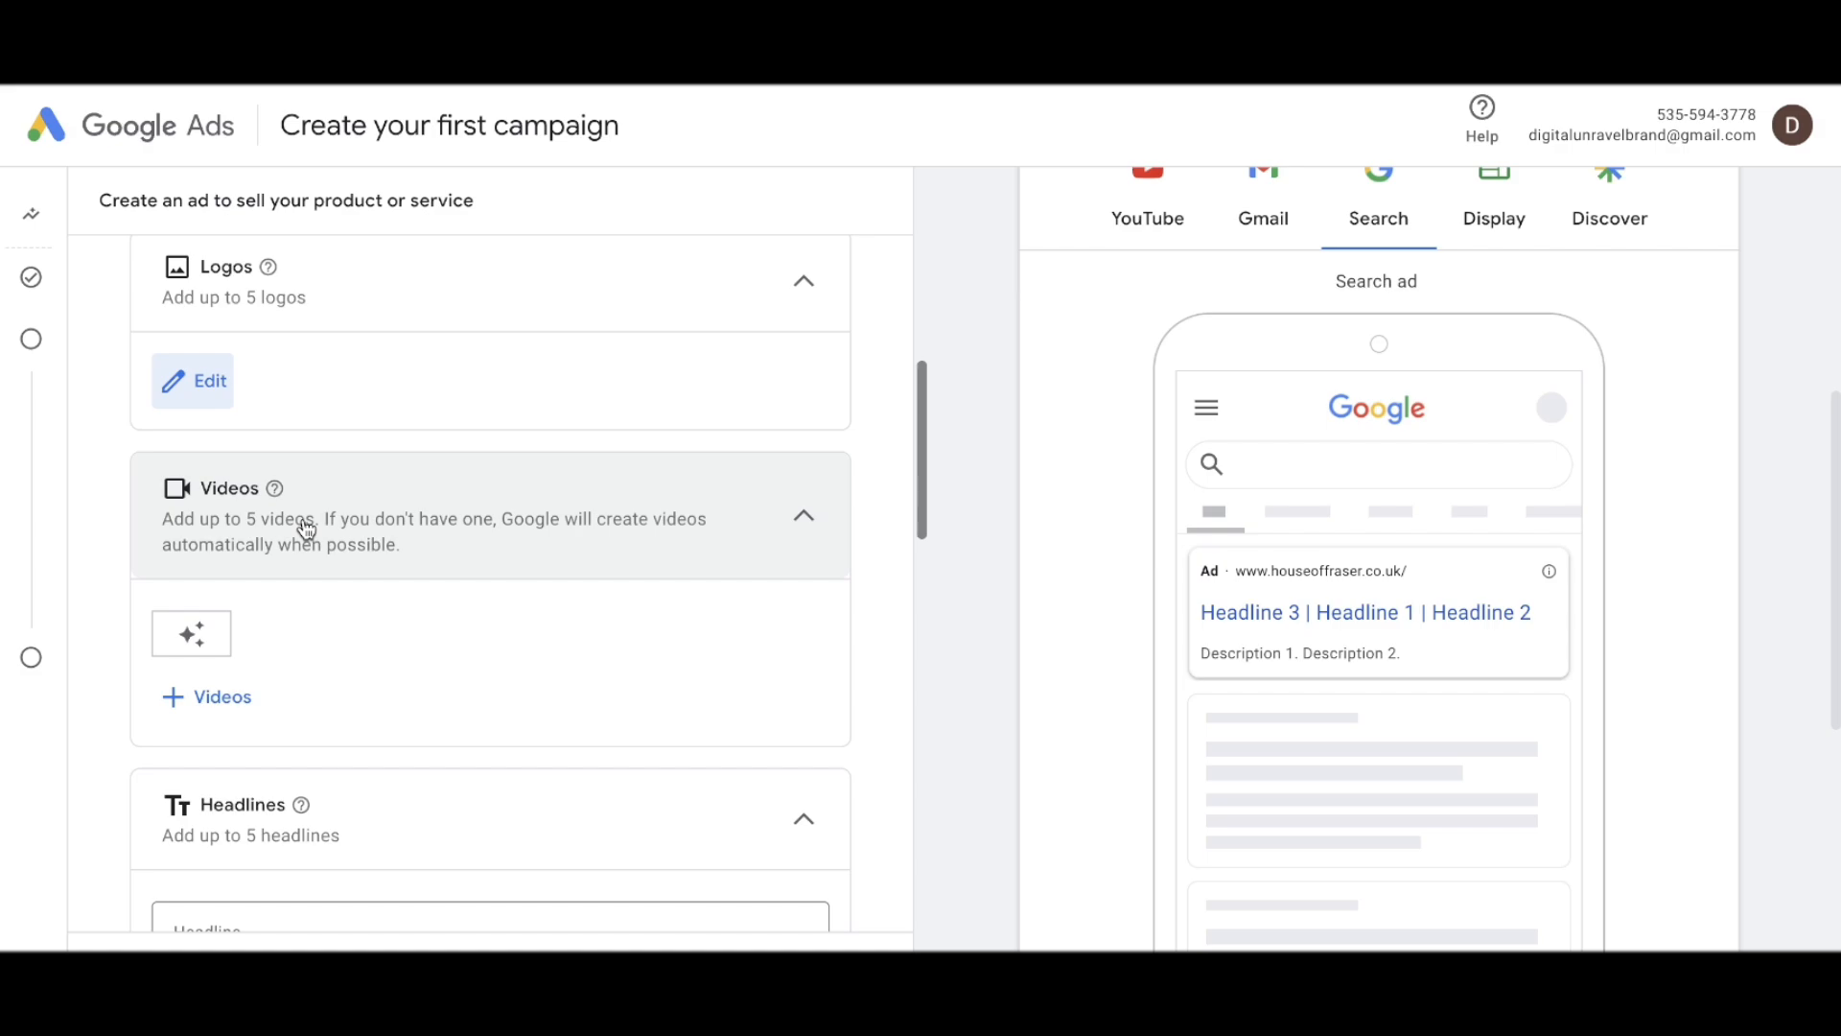
# - Look over the empty headline fields and preview the ad in its Search format
pyautogui.scroll(-3, 307, 529)
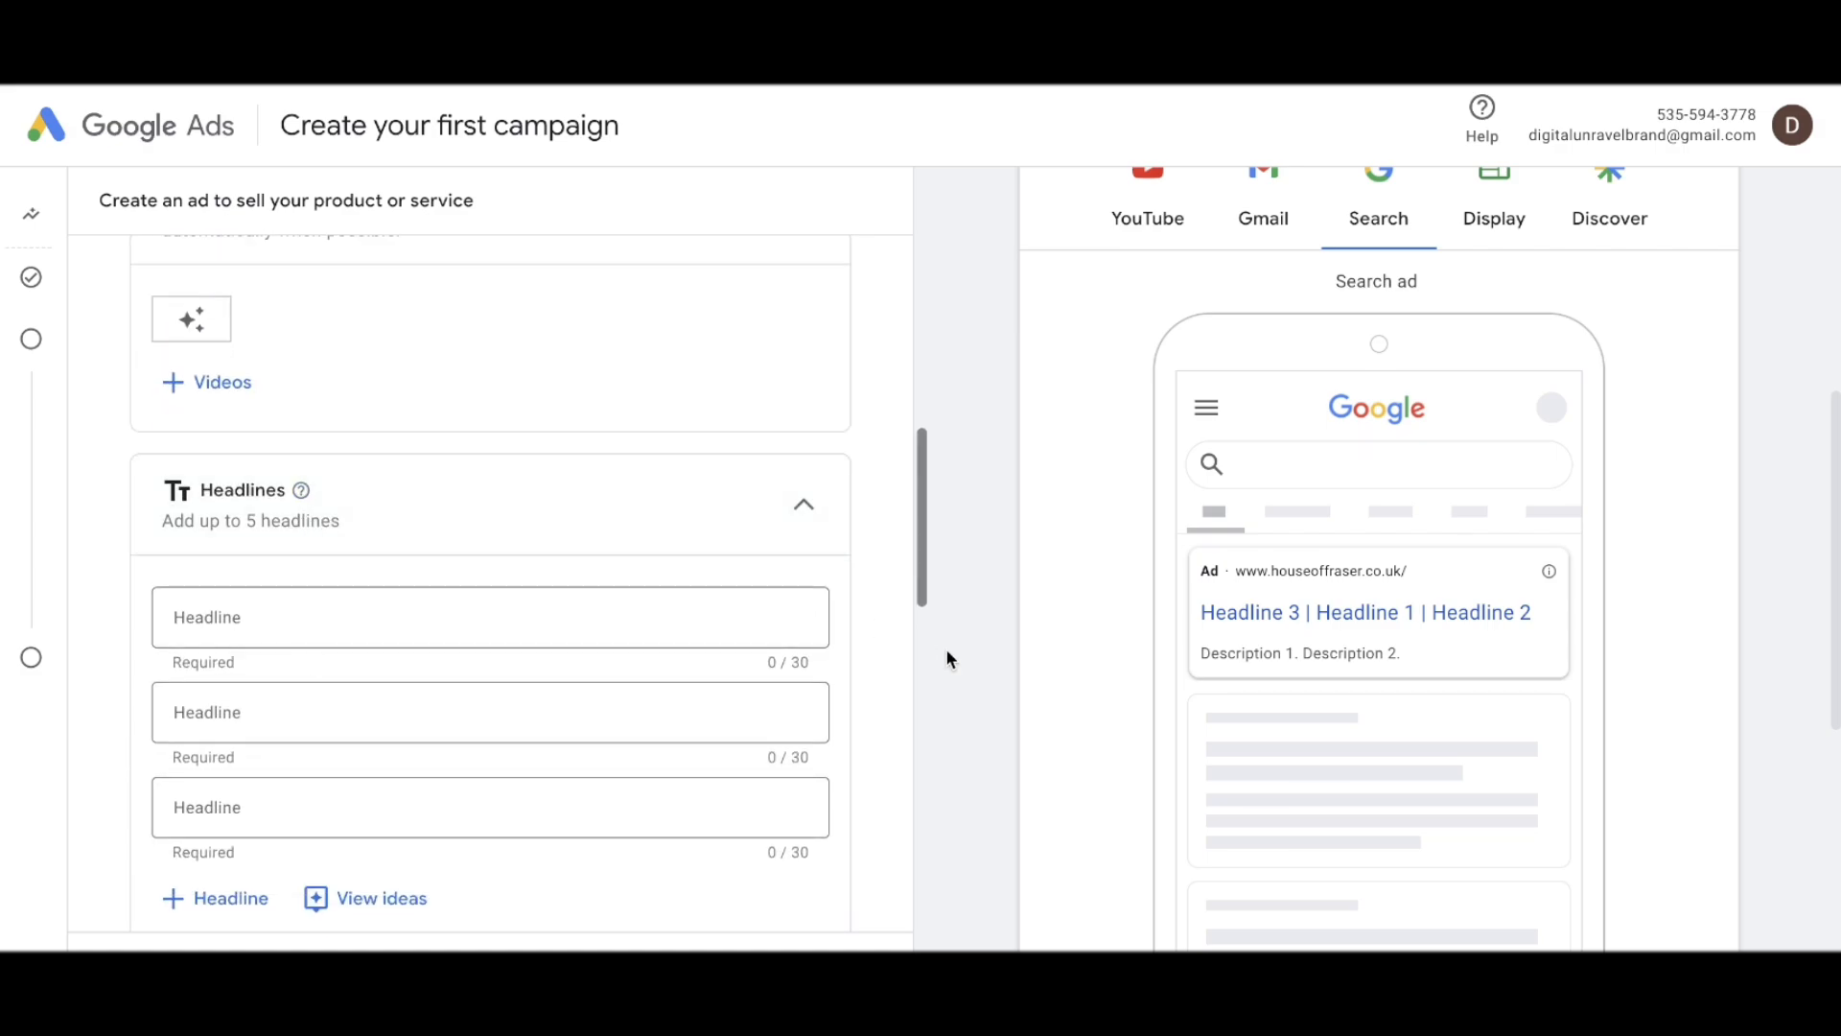
pyautogui.scroll(5, 1289, 547)
pyautogui.scroll(-5, 1286, 547)
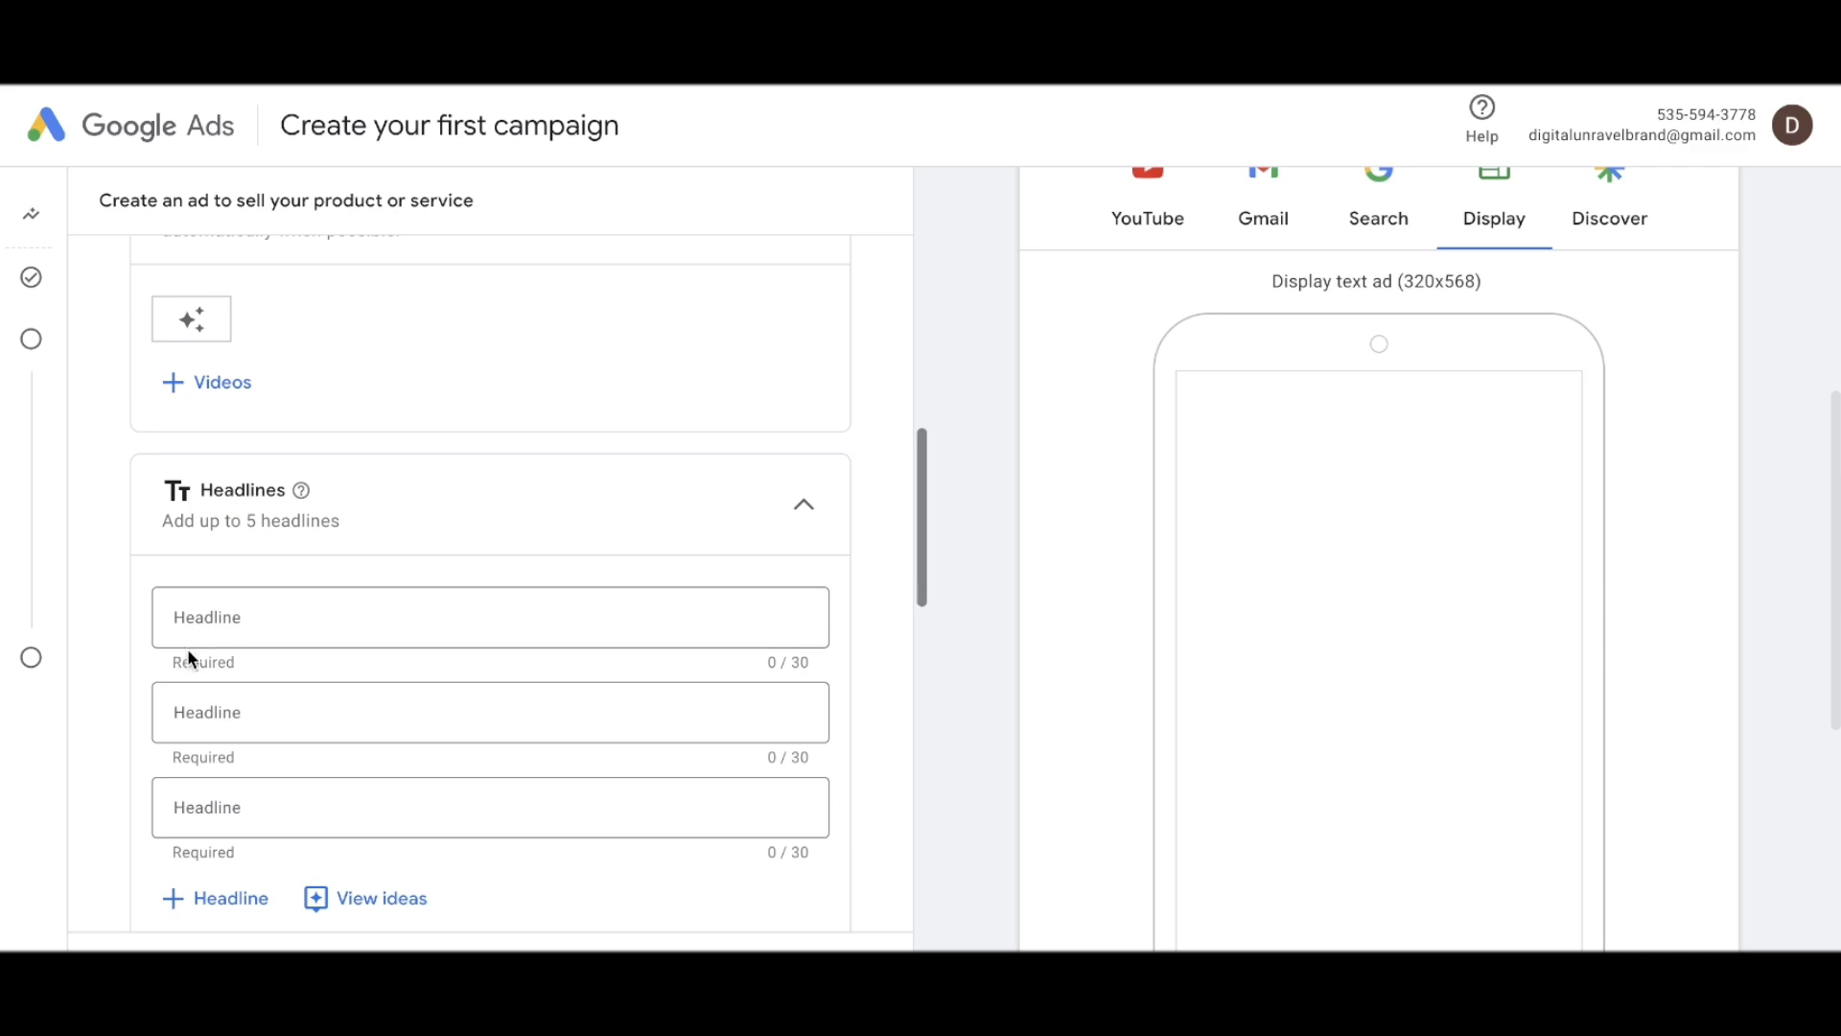
pyautogui.click(1358, 208)
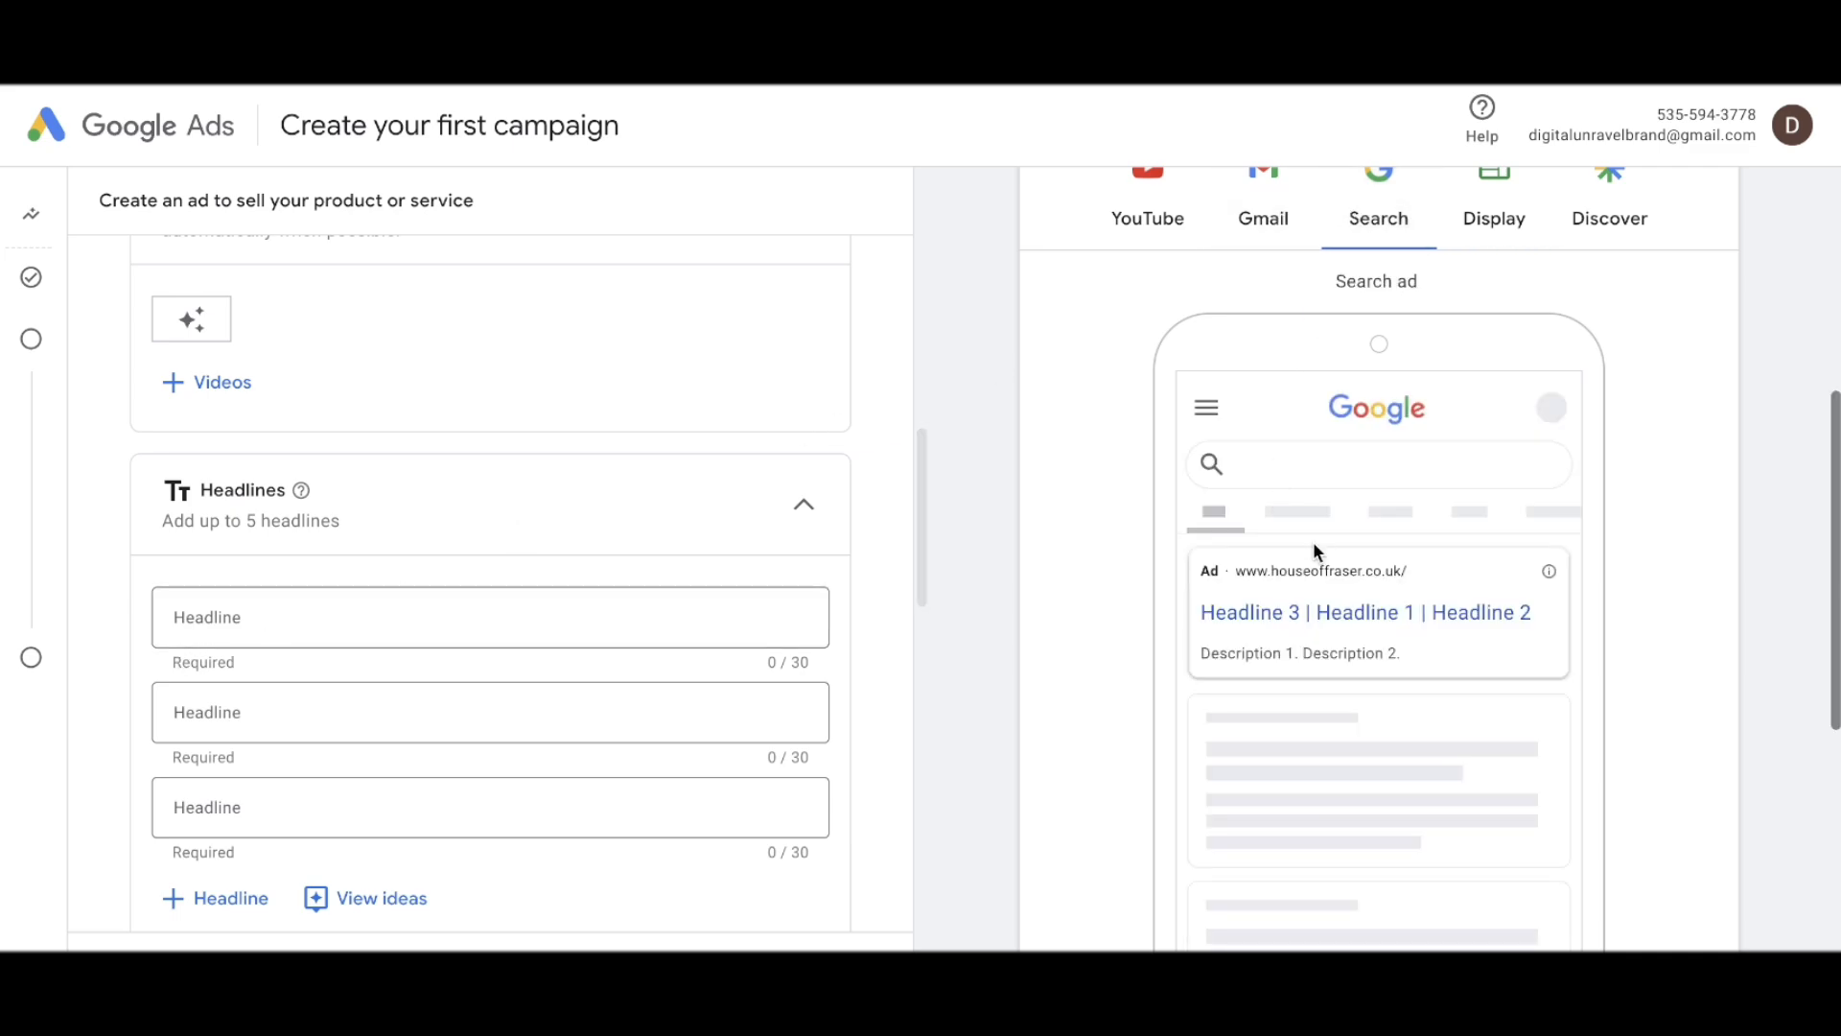
# - Enter buy as the ad's first headline
pyautogui.click(282, 622)
pyautogui.write('bu')
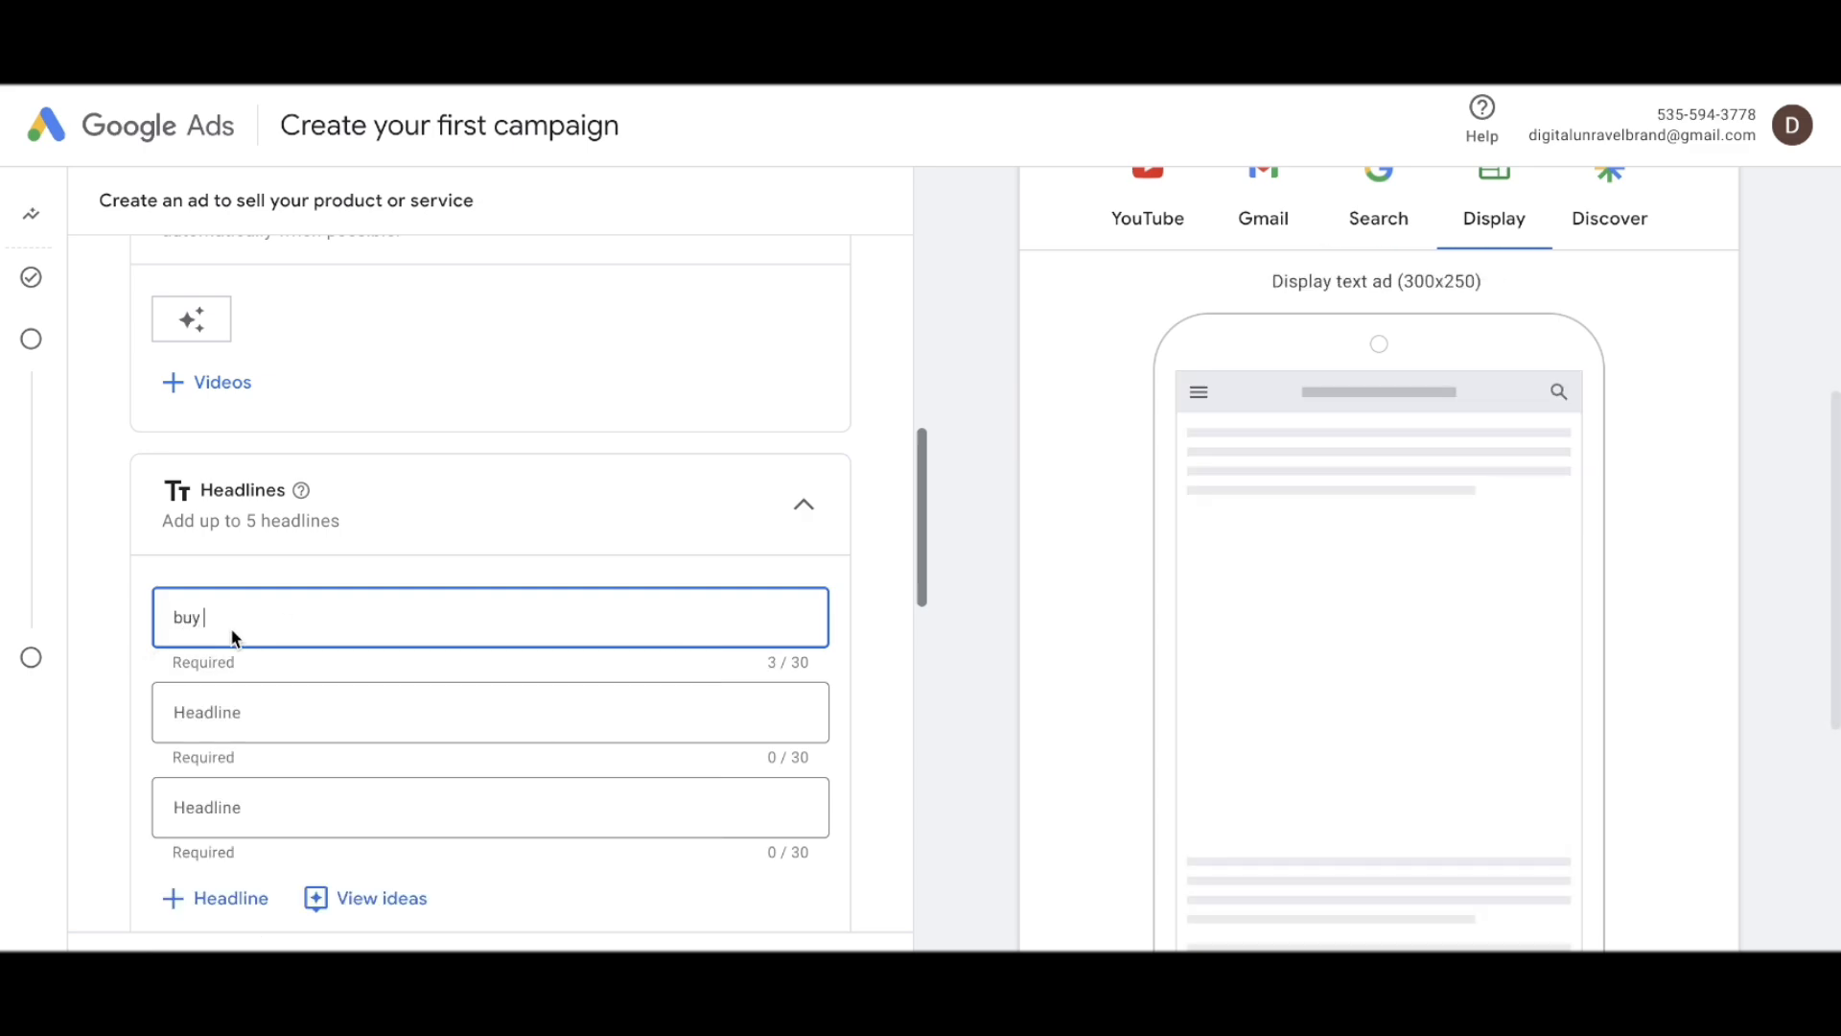
pyautogui.write('y')
pyautogui.press('BackSpace')
pyautogui.press('BackSpace')
pyautogui.press('BackSpace')
pyautogui.write('buy')
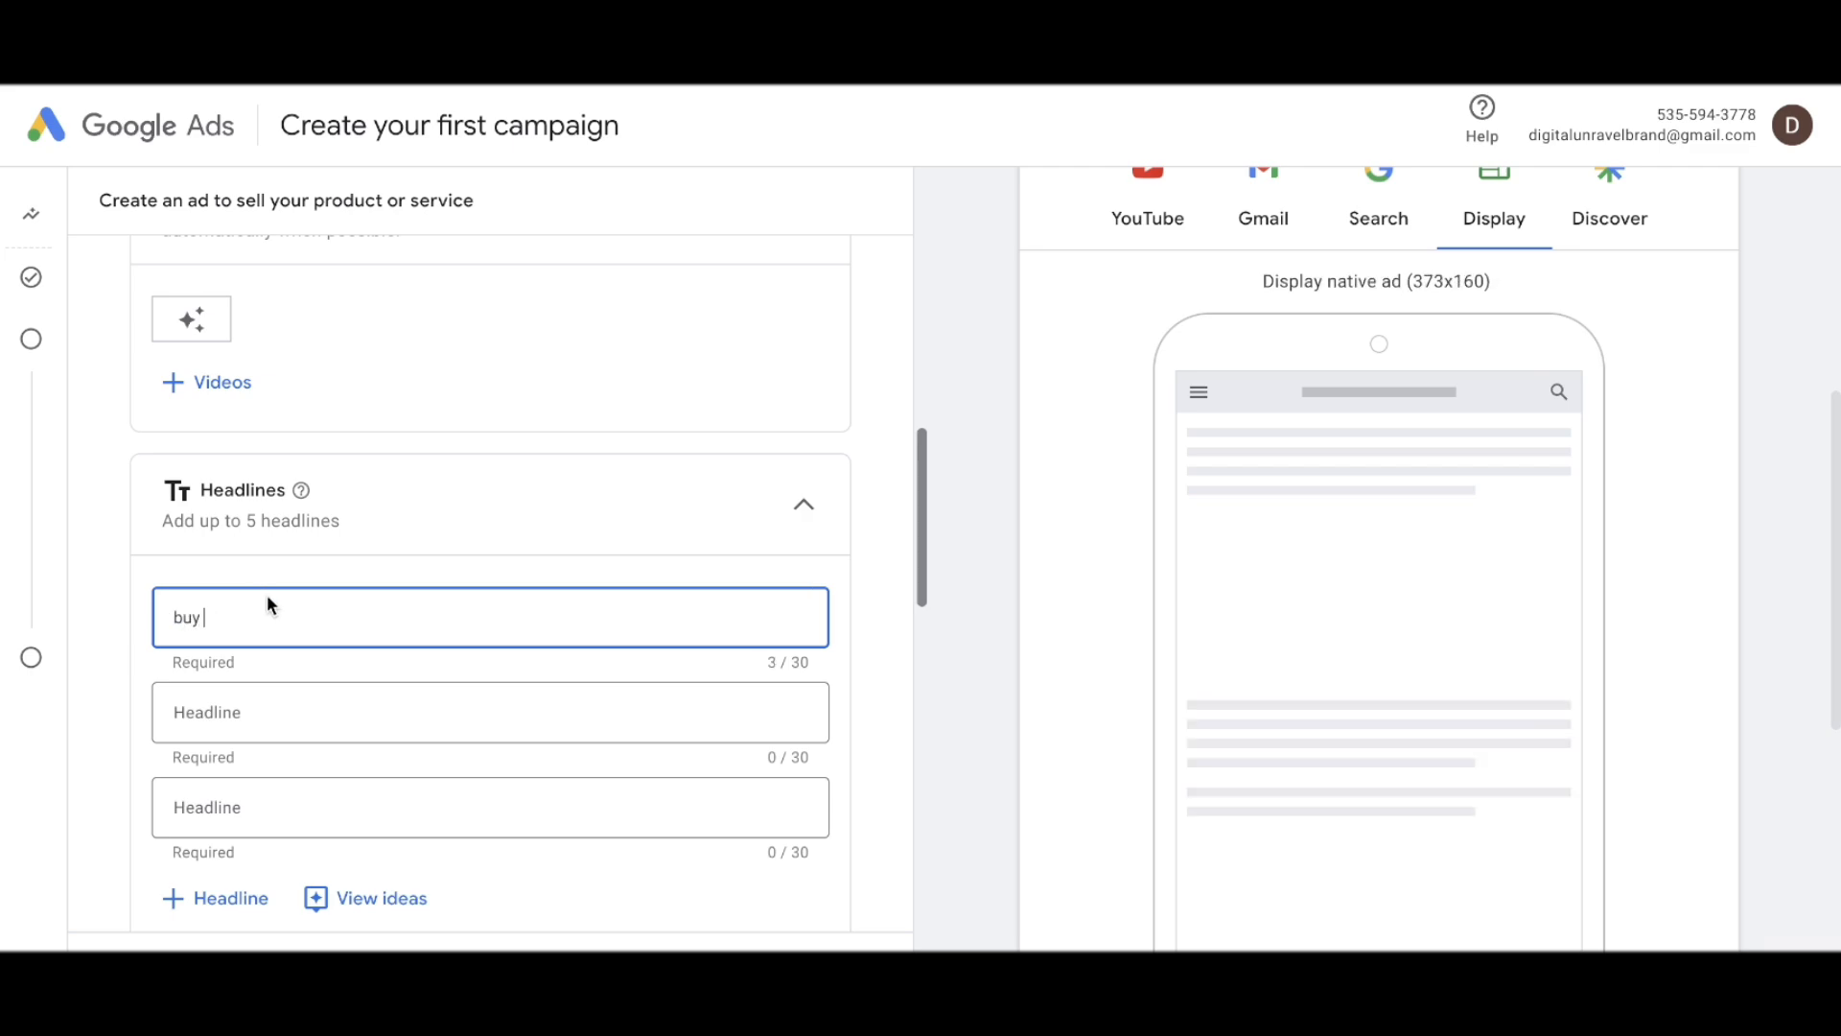
# - Fill the second headline with the suggestion House of Fraser and the third with Embroidered Stamp T Shirt
pyautogui.click(284, 694)
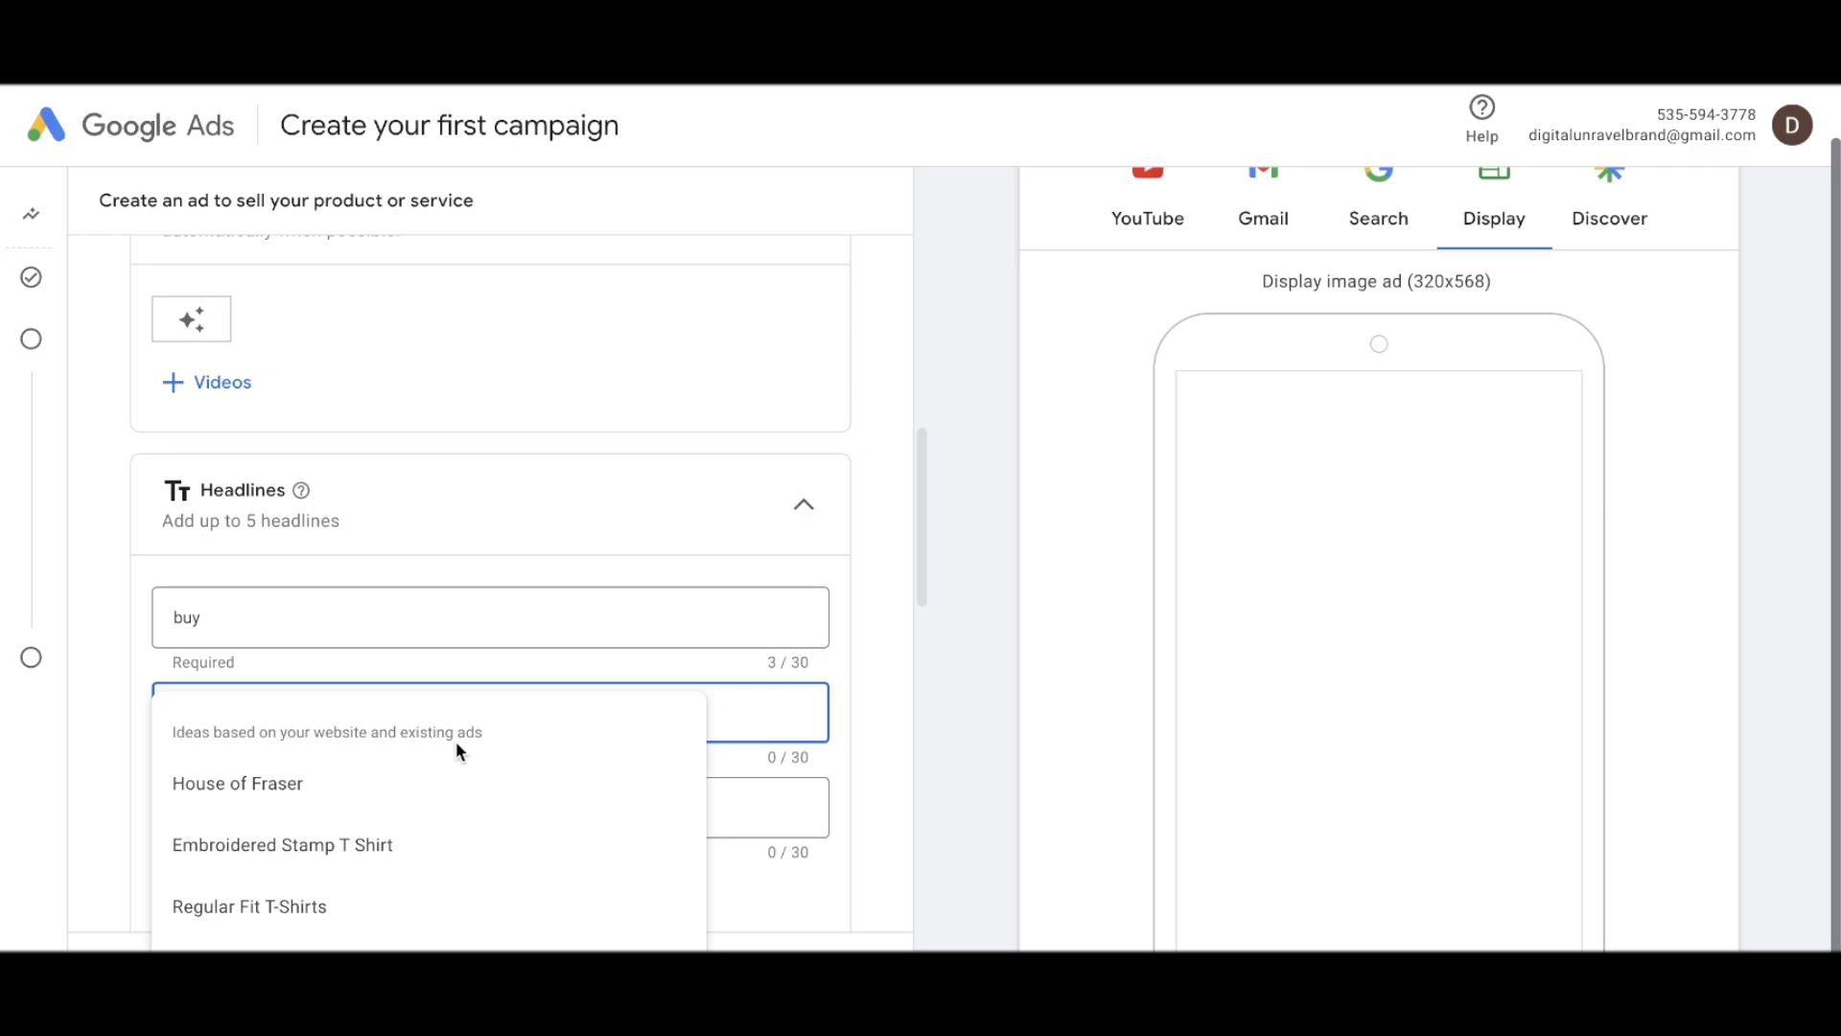
pyautogui.click(367, 793)
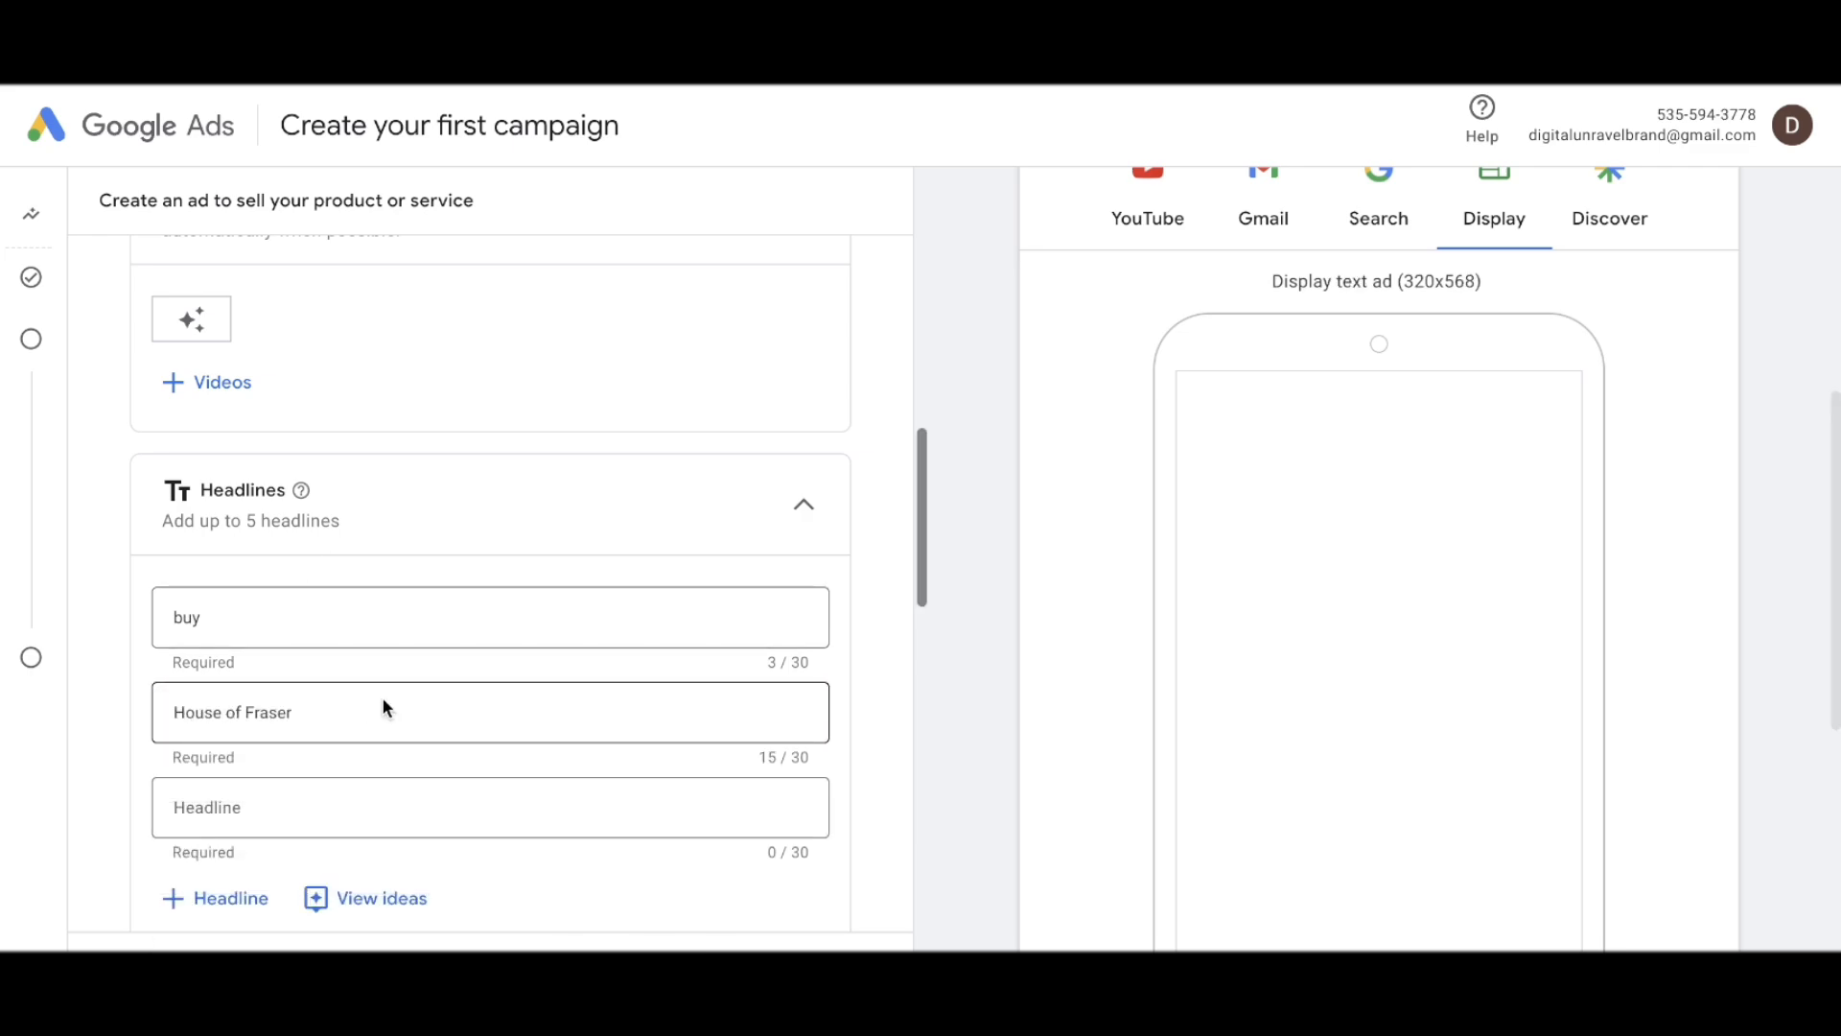
pyautogui.click(331, 799)
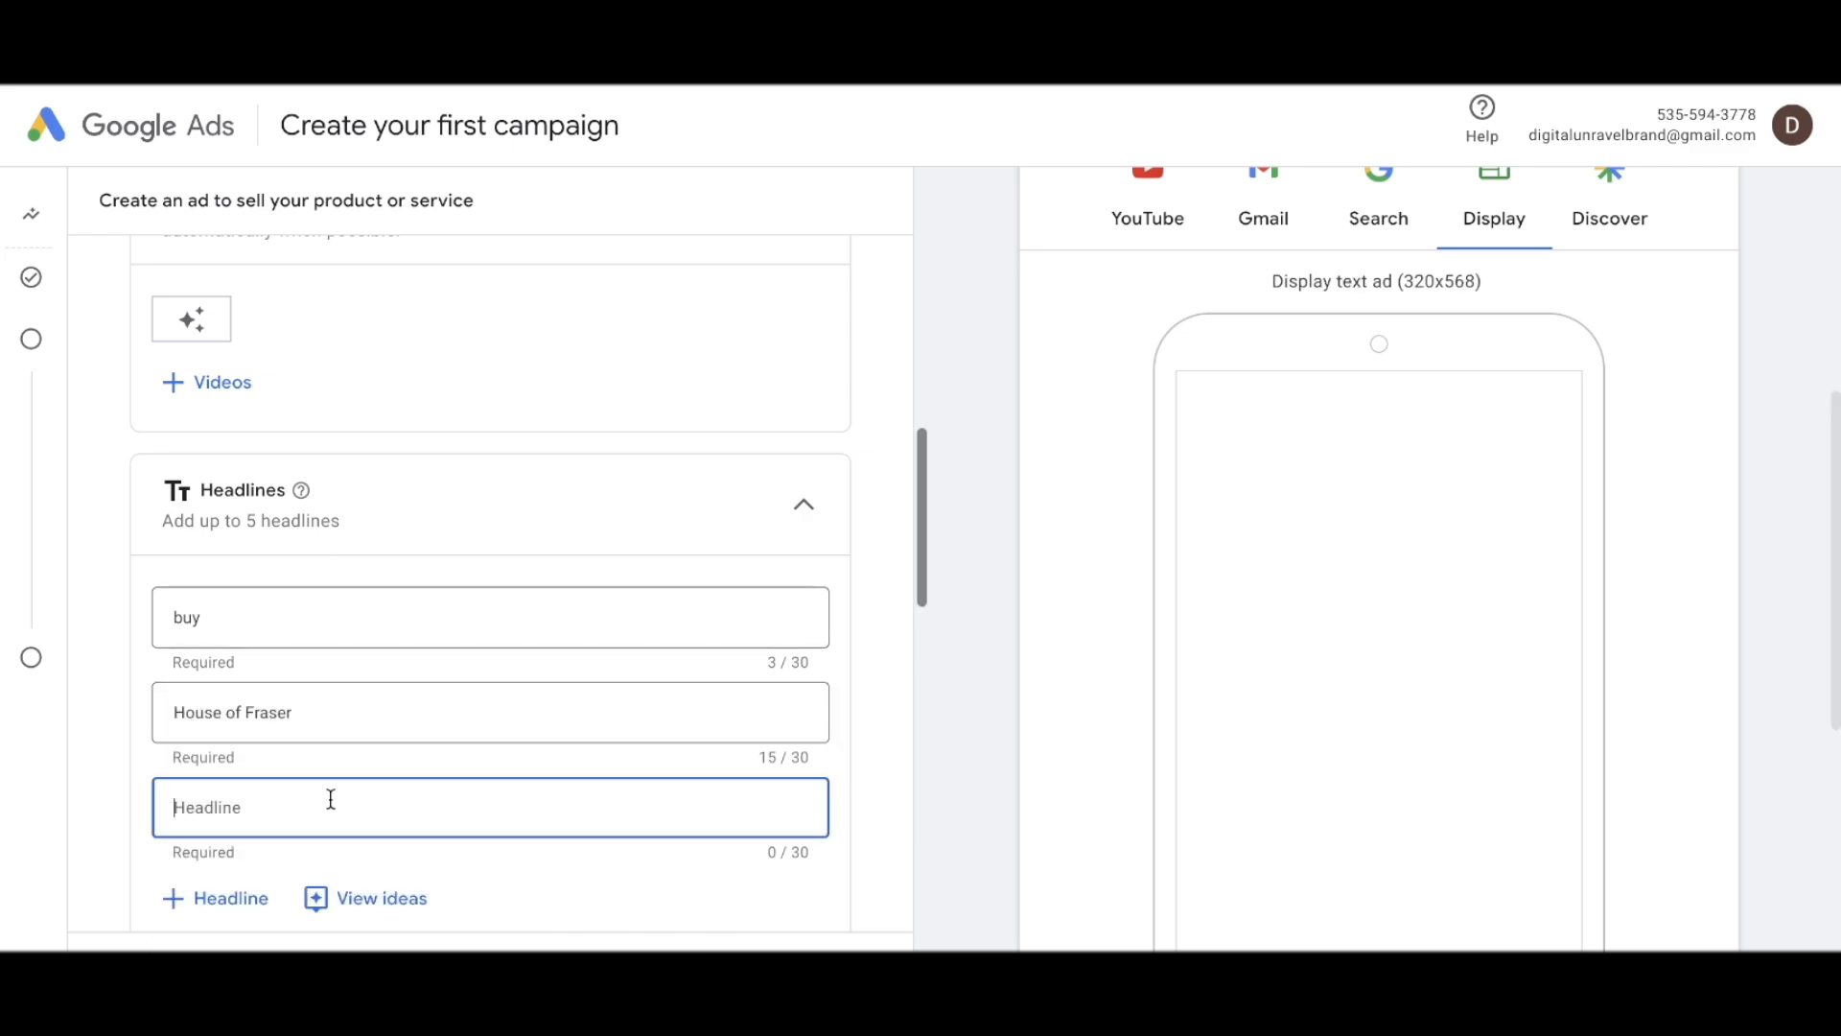
pyautogui.click(317, 854)
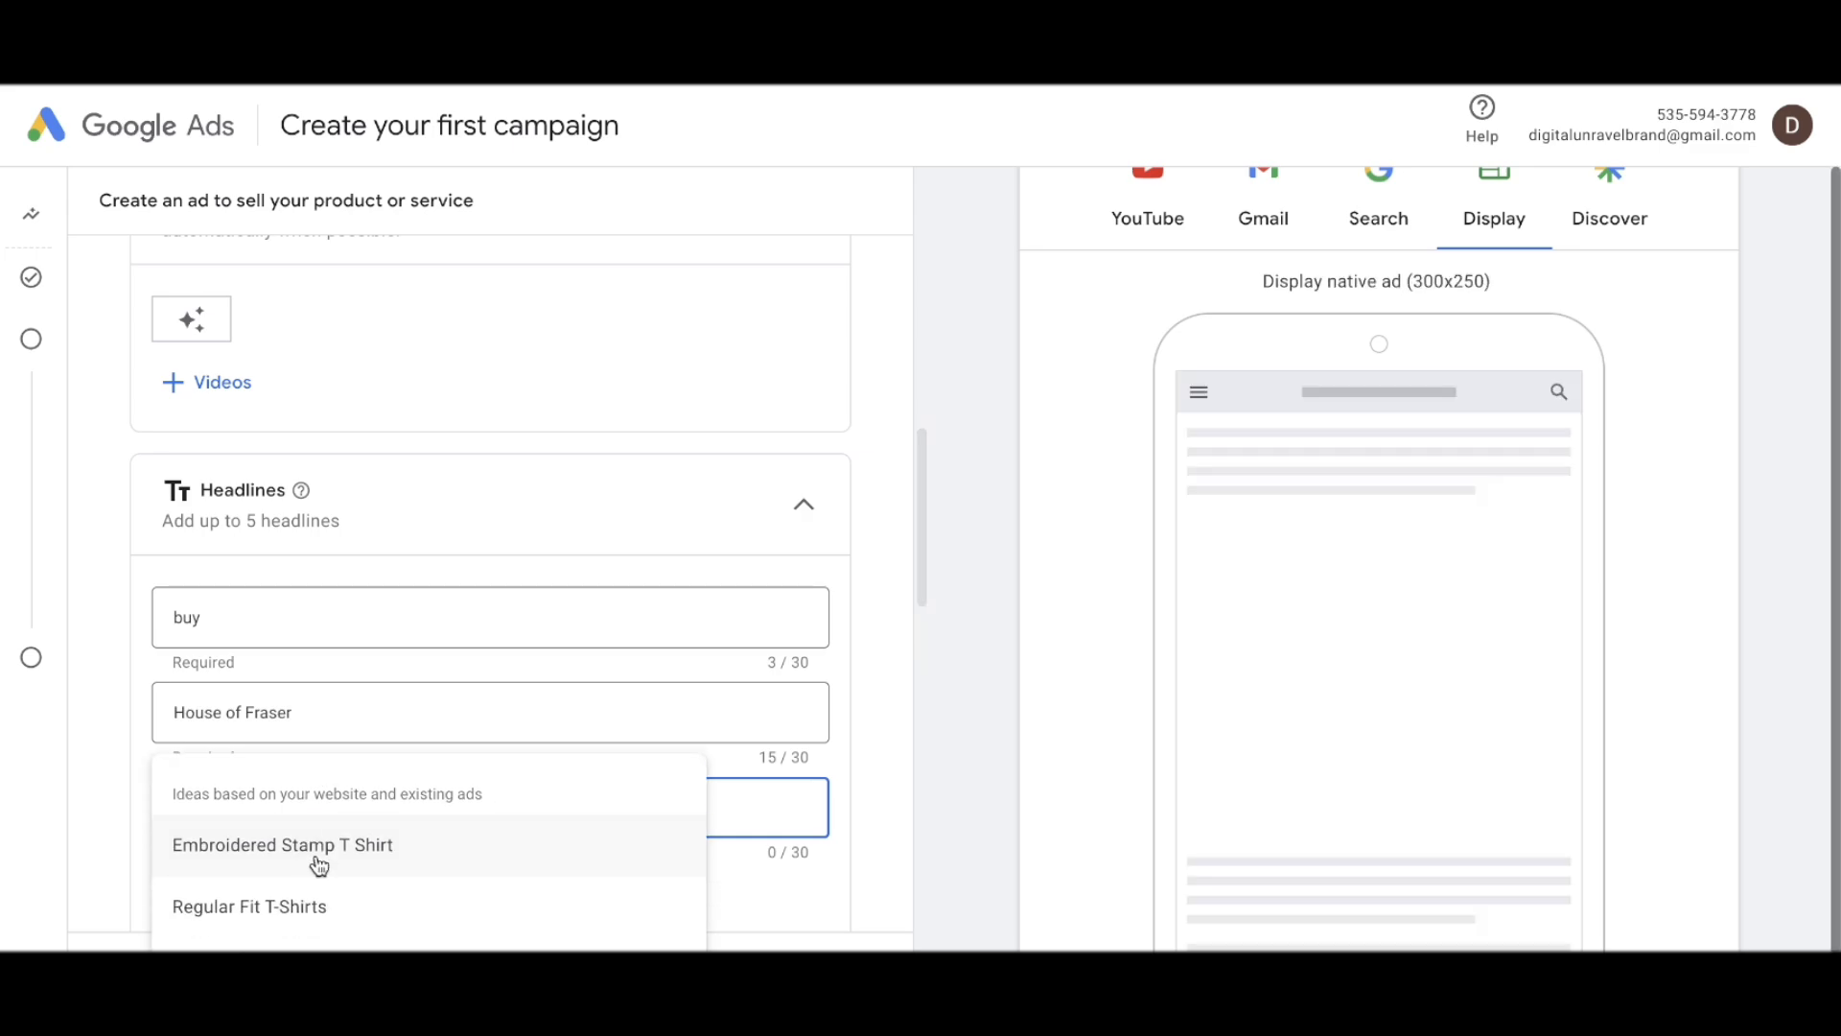
# - Replace the first headline with Versace Jeans Couture and add the suggestion Up To 50% Off Sale Now On as the fourth
pyautogui.click(355, 624)
pyautogui.press('BackSpace')
pyautogui.press('BackSpace')
pyautogui.press('BackSpace')
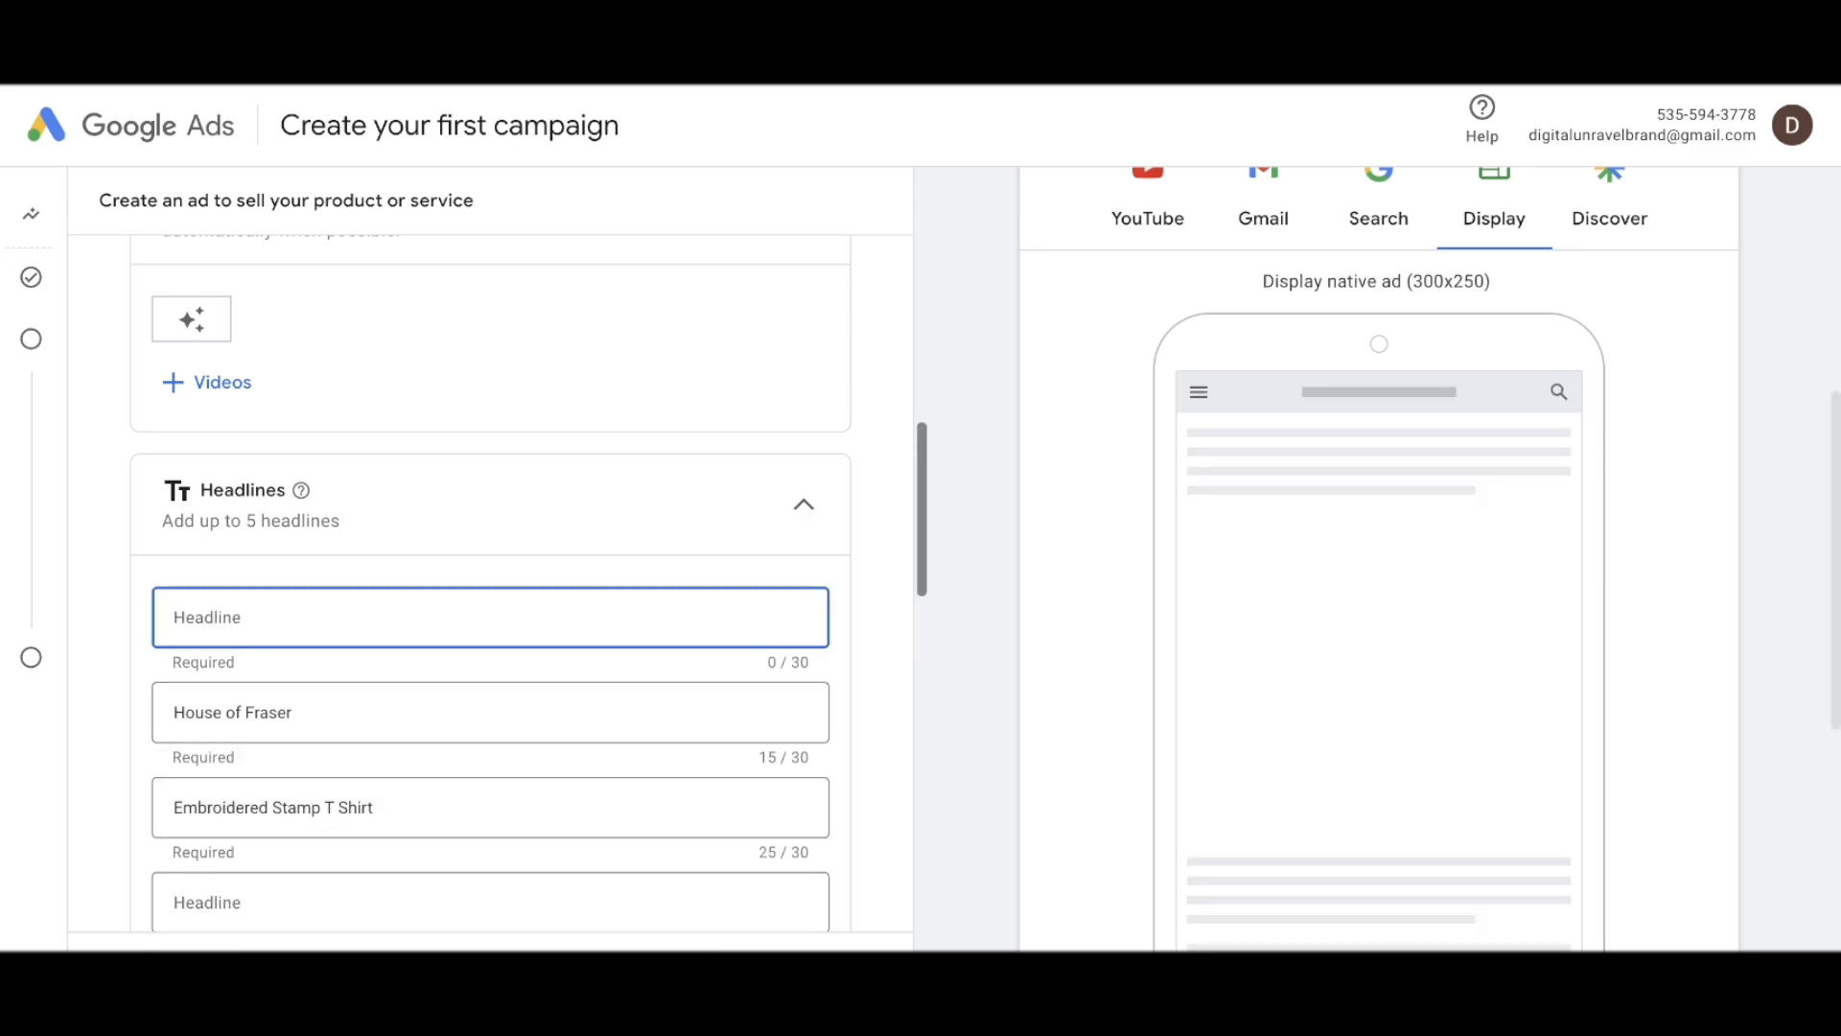
pyautogui.scroll(-3, 349, 612)
pyautogui.click(297, 679)
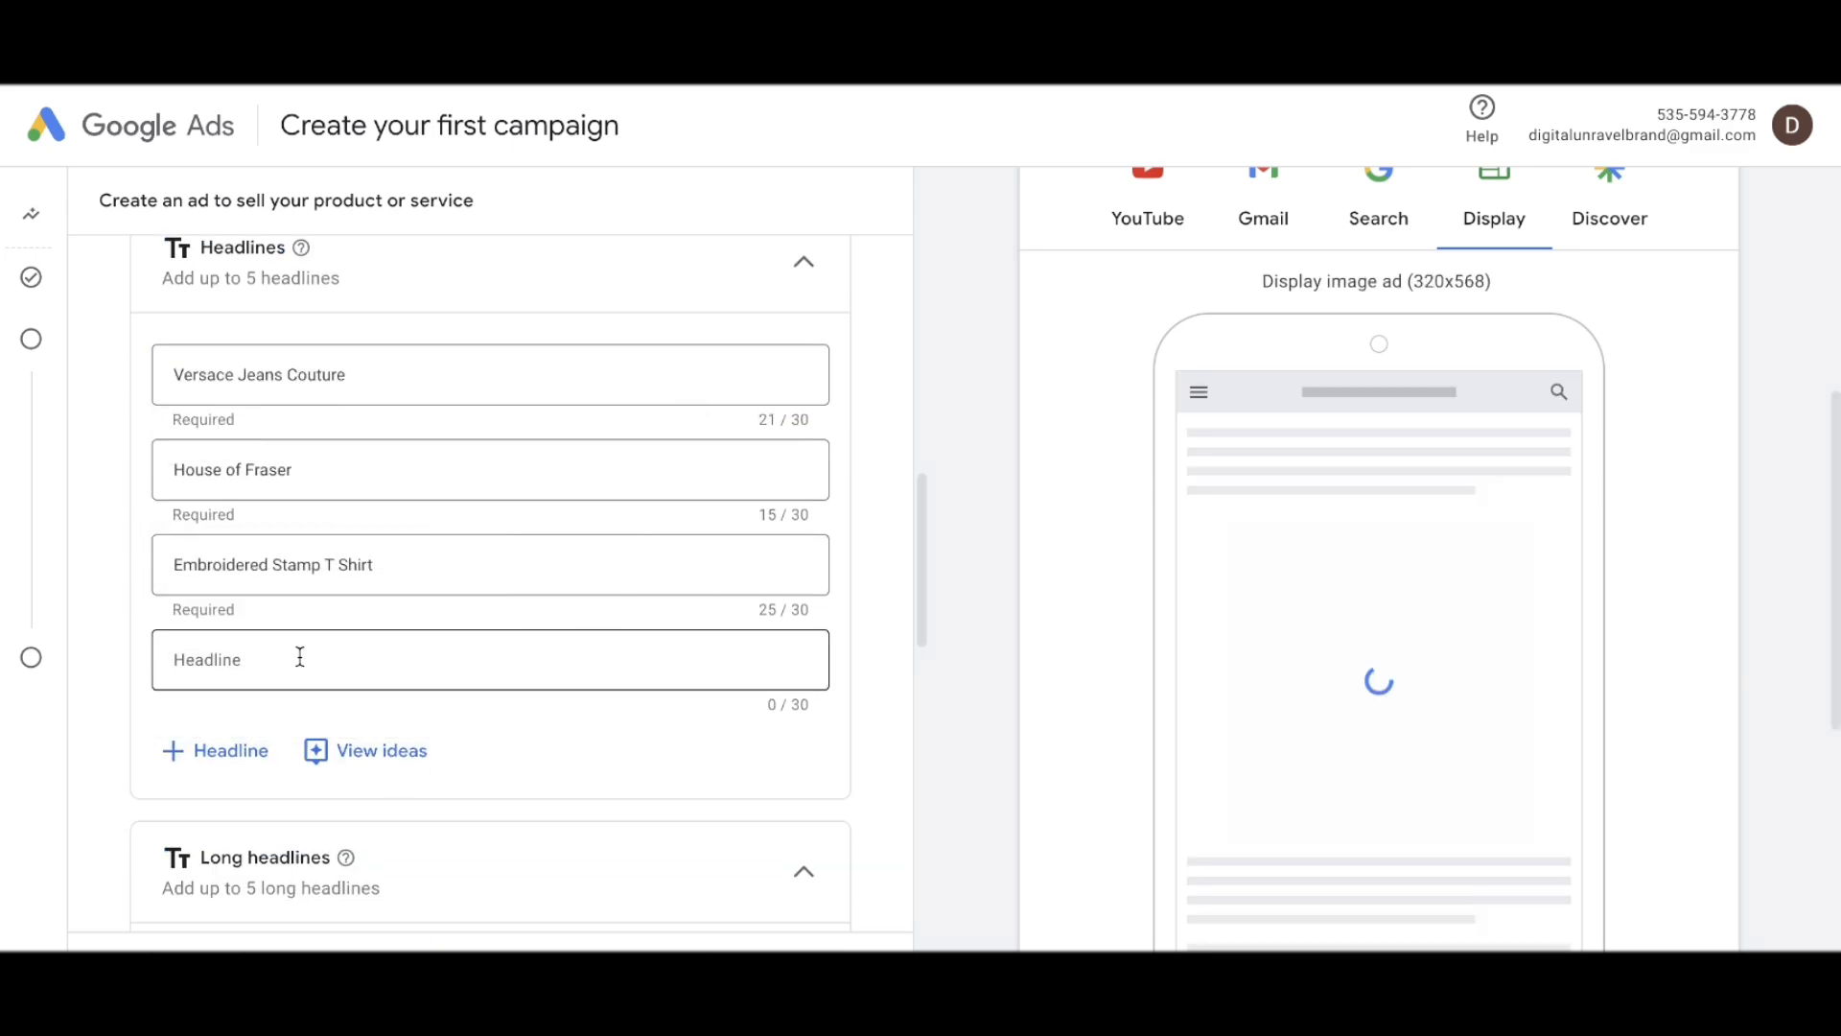
pyautogui.click(279, 679)
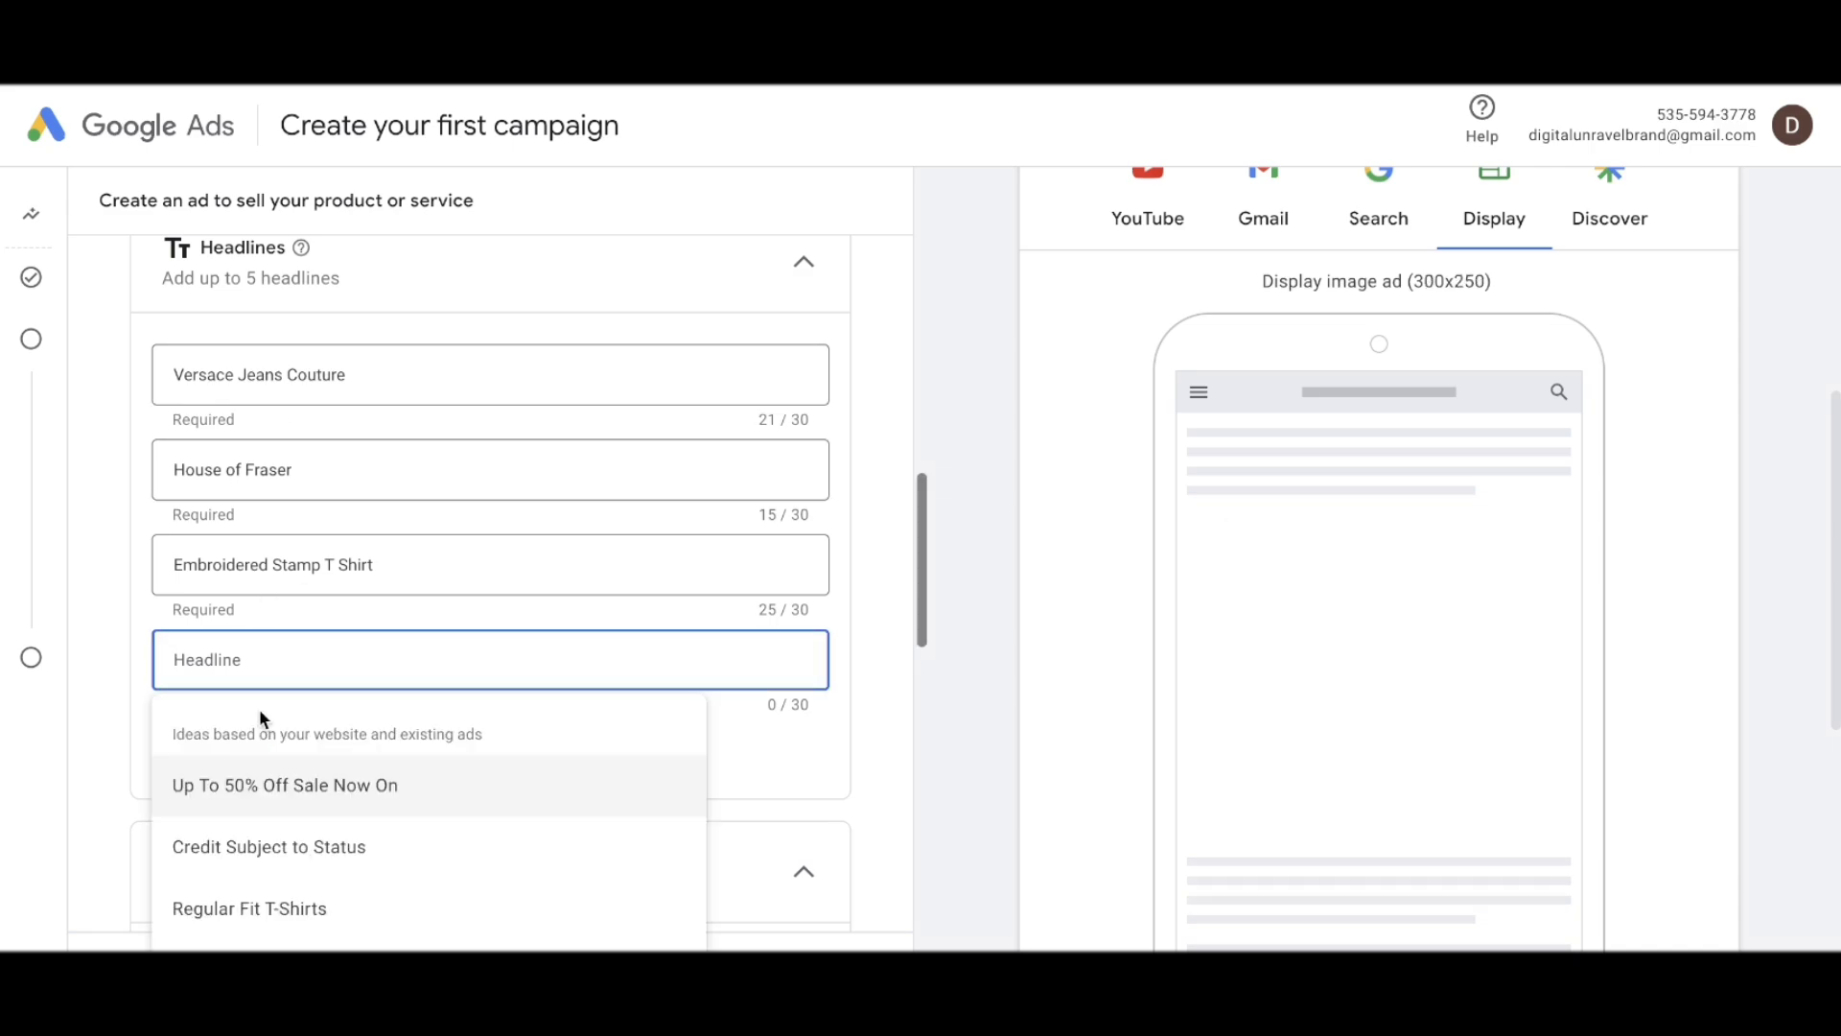
pyautogui.click(281, 786)
# - Review the entered headlines in the ad's Search preview
pyautogui.scroll(-3, 317, 707)
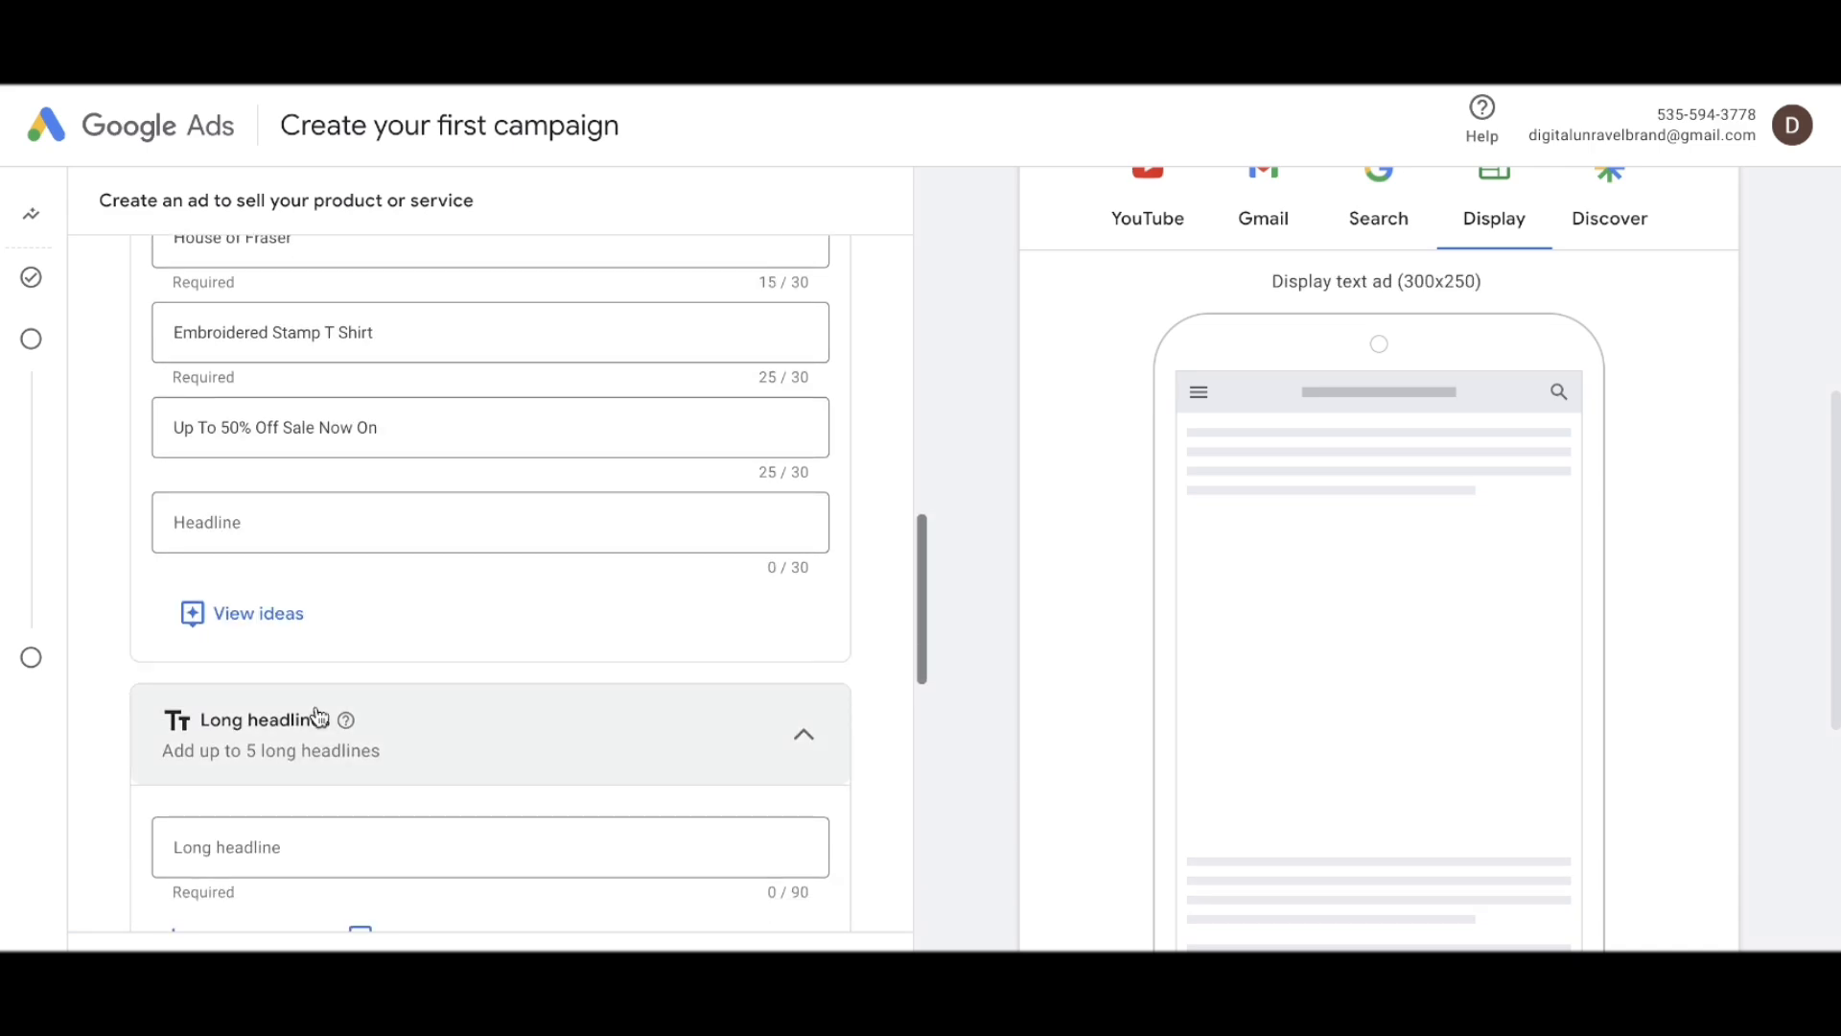
pyautogui.scroll(1, 461, 489)
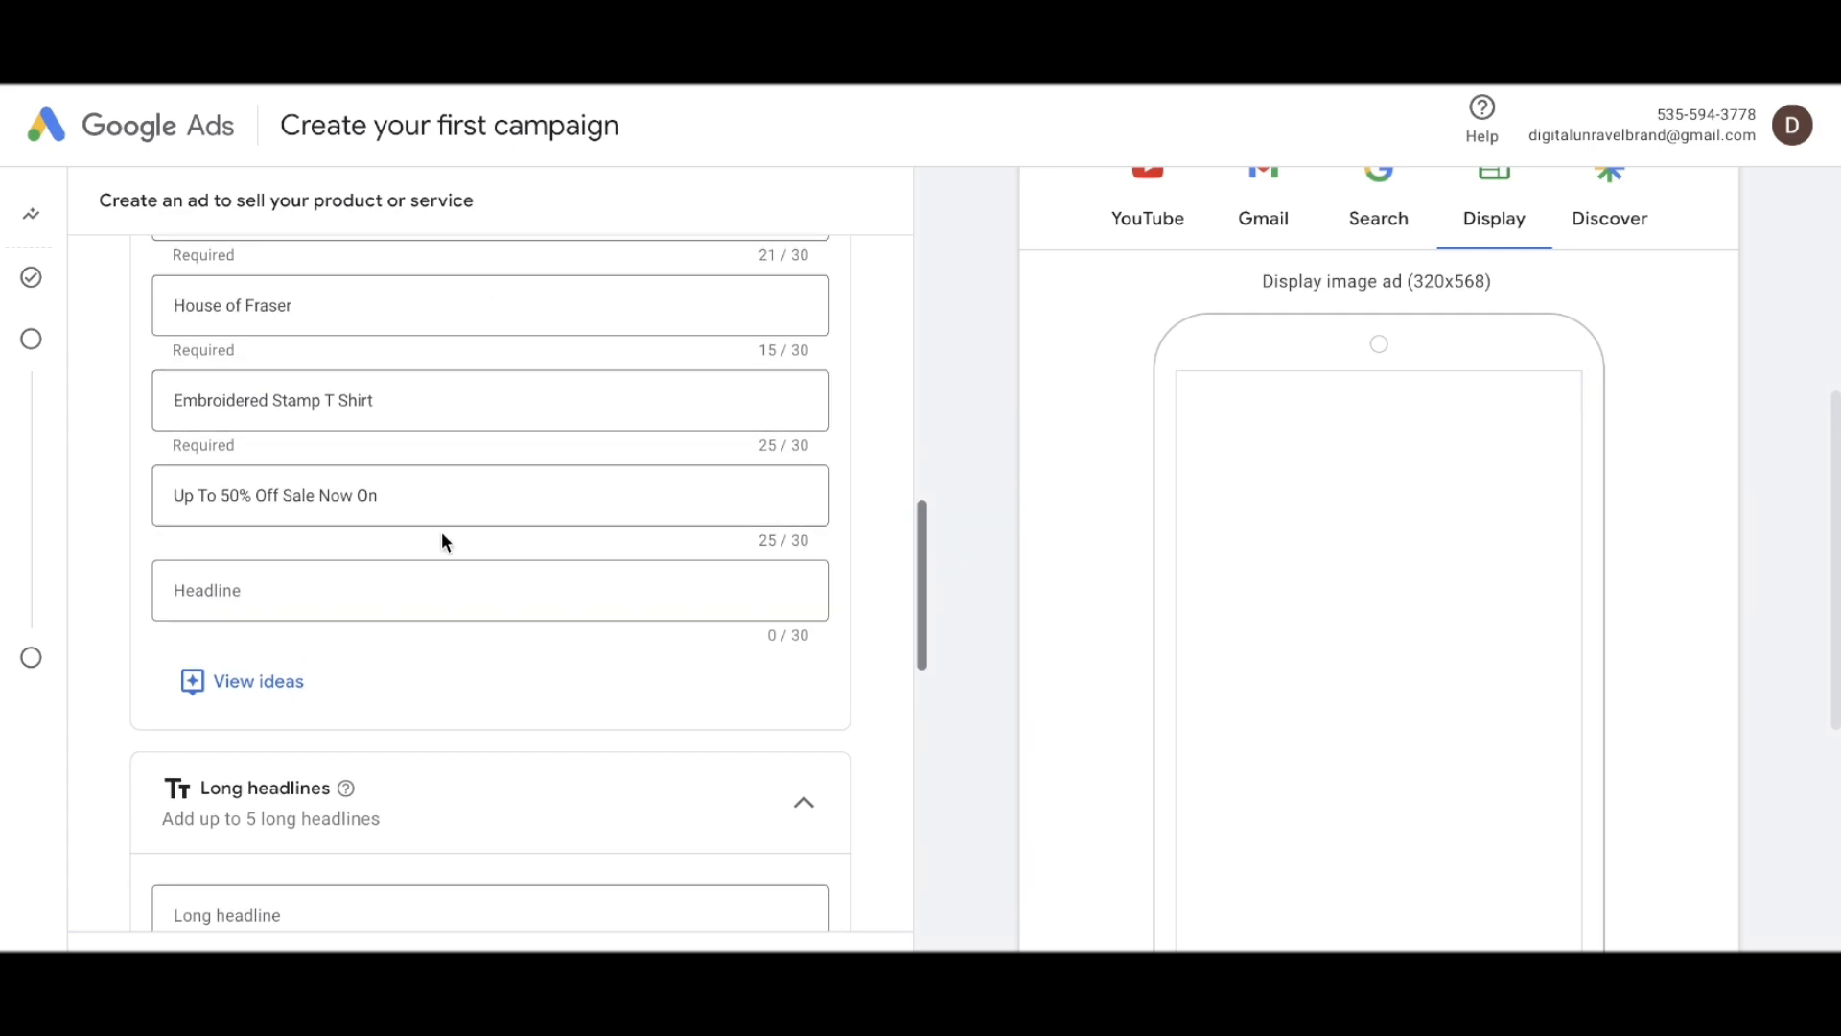
pyautogui.scroll(-1, 441, 533)
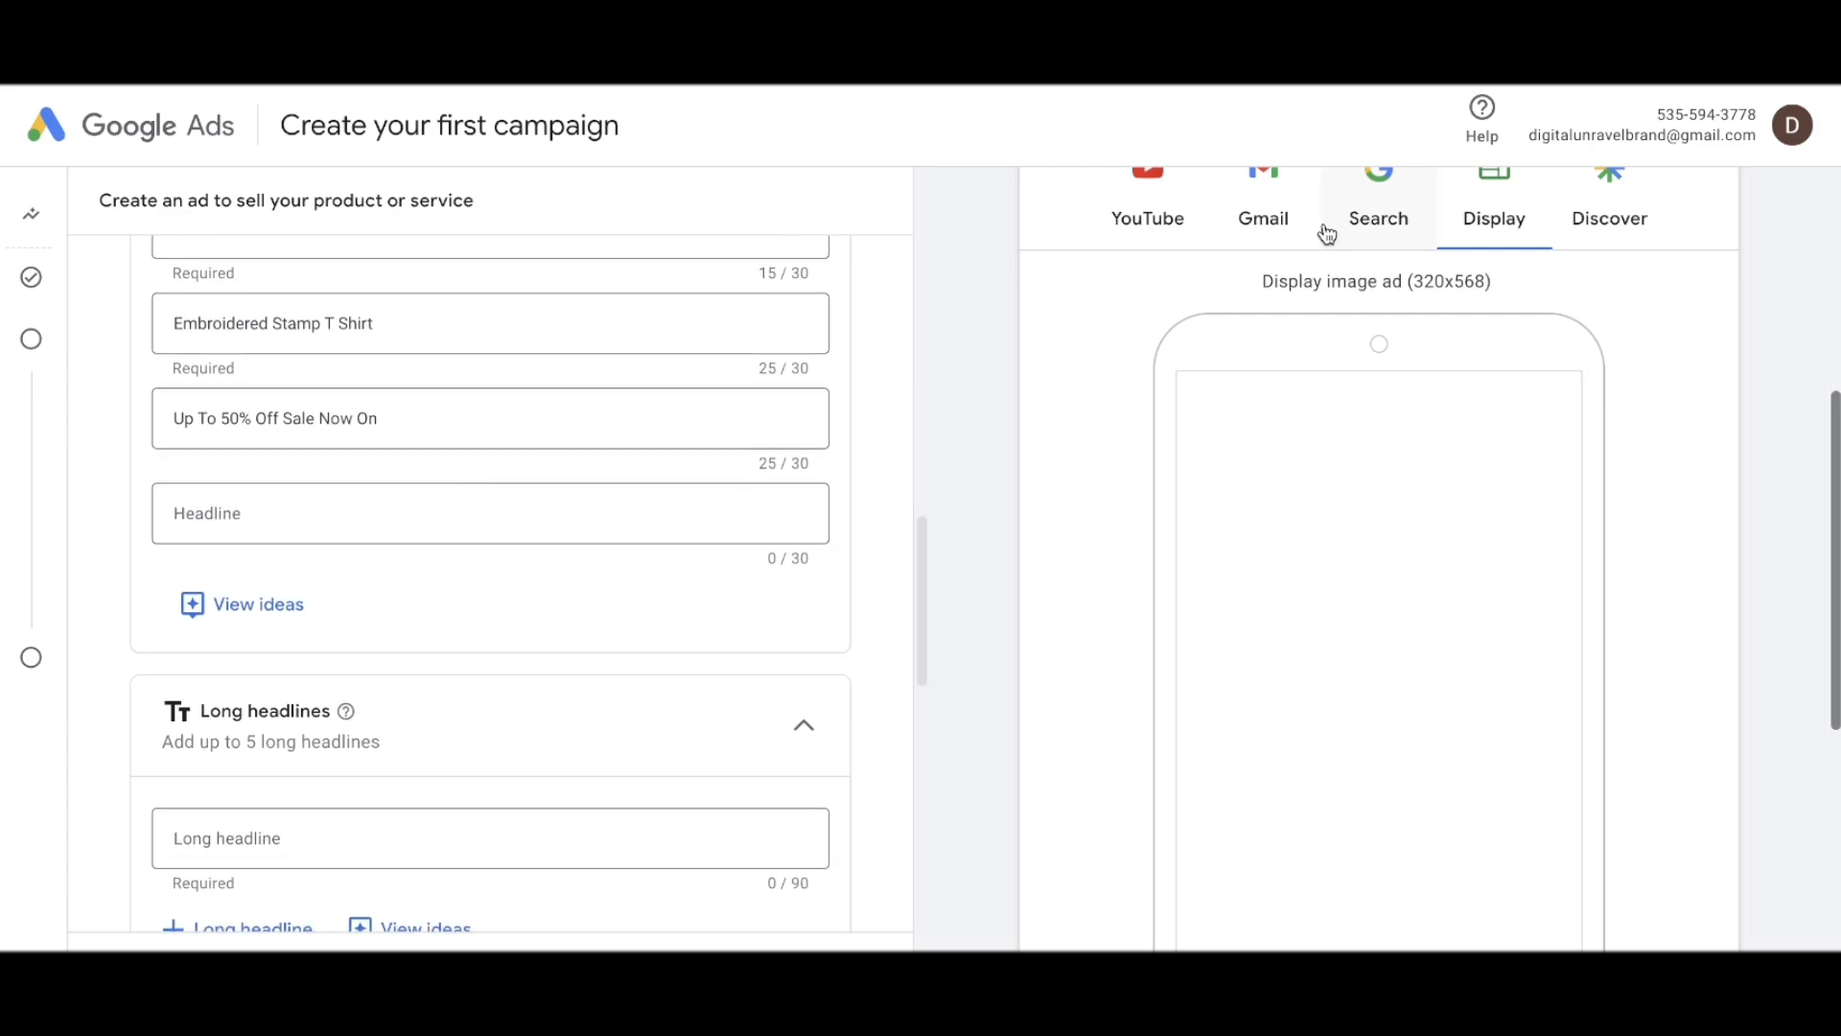
pyautogui.click(1243, 220)
pyautogui.click(1374, 220)
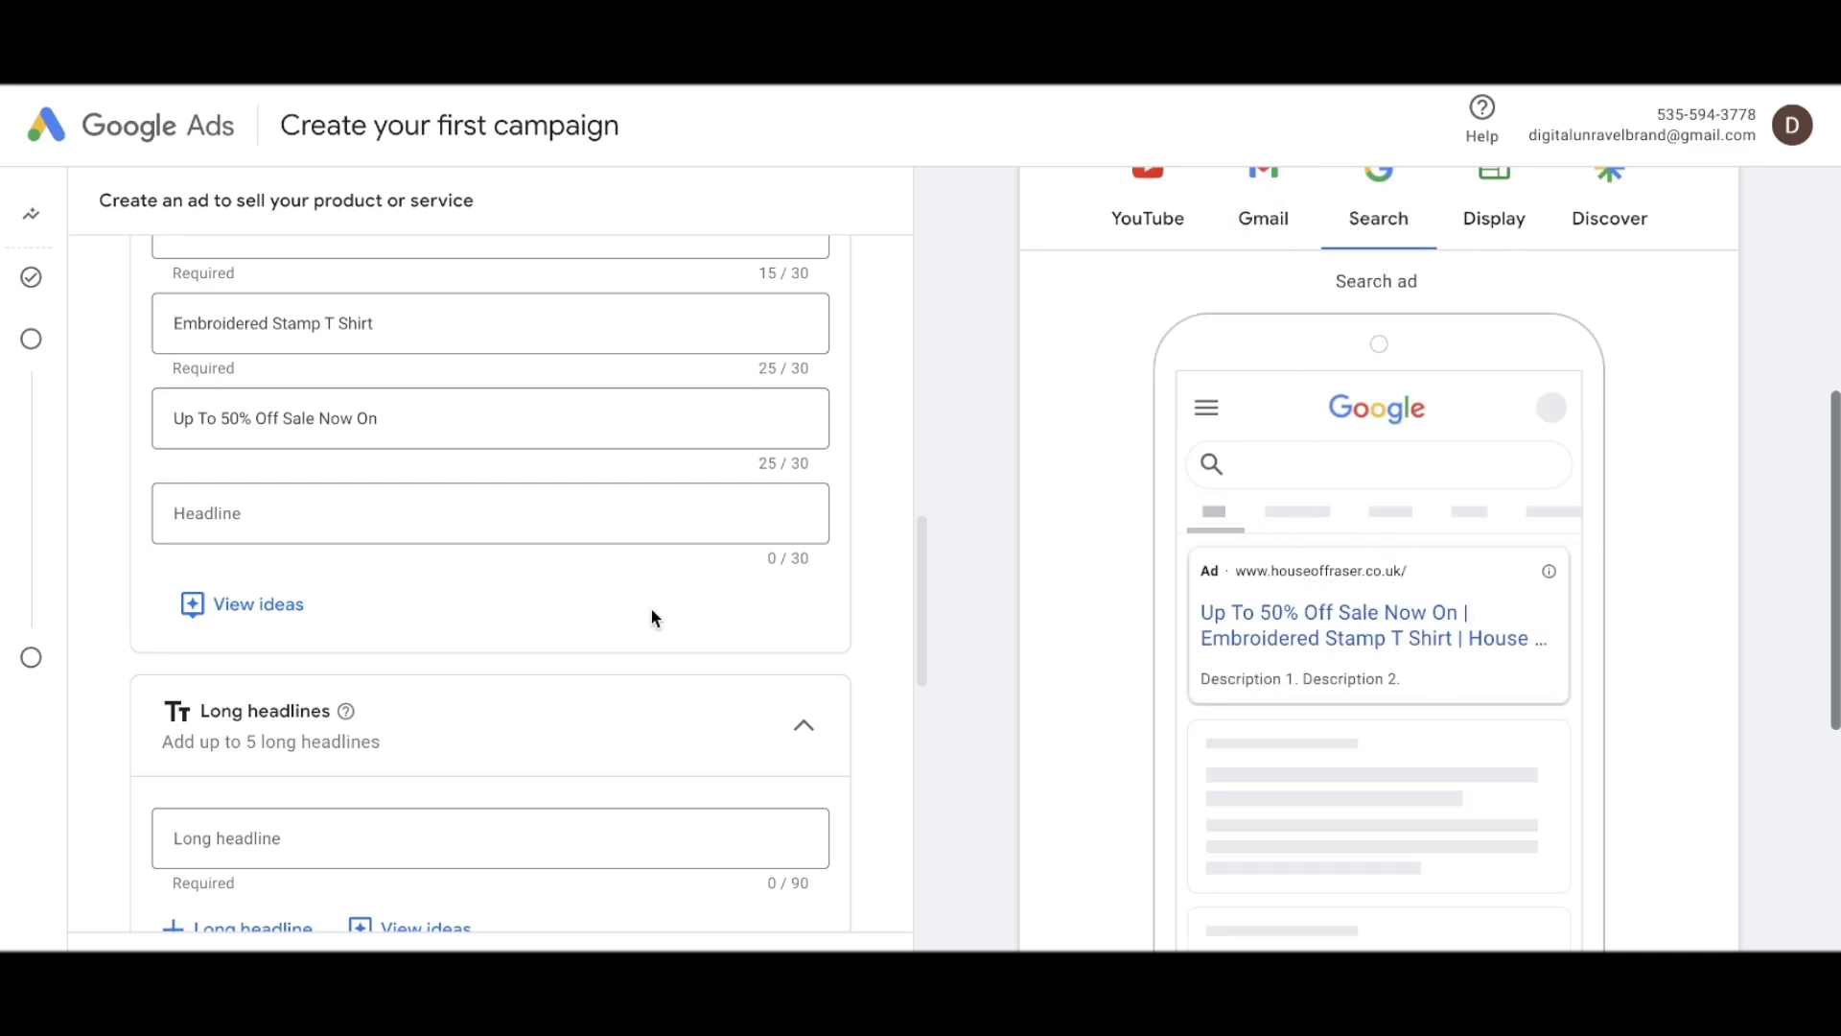
# - Set the long headline to the suggestion Versace Jeans Couture | Embroidered Stamp T Shirt
pyautogui.scroll(-3, 437, 622)
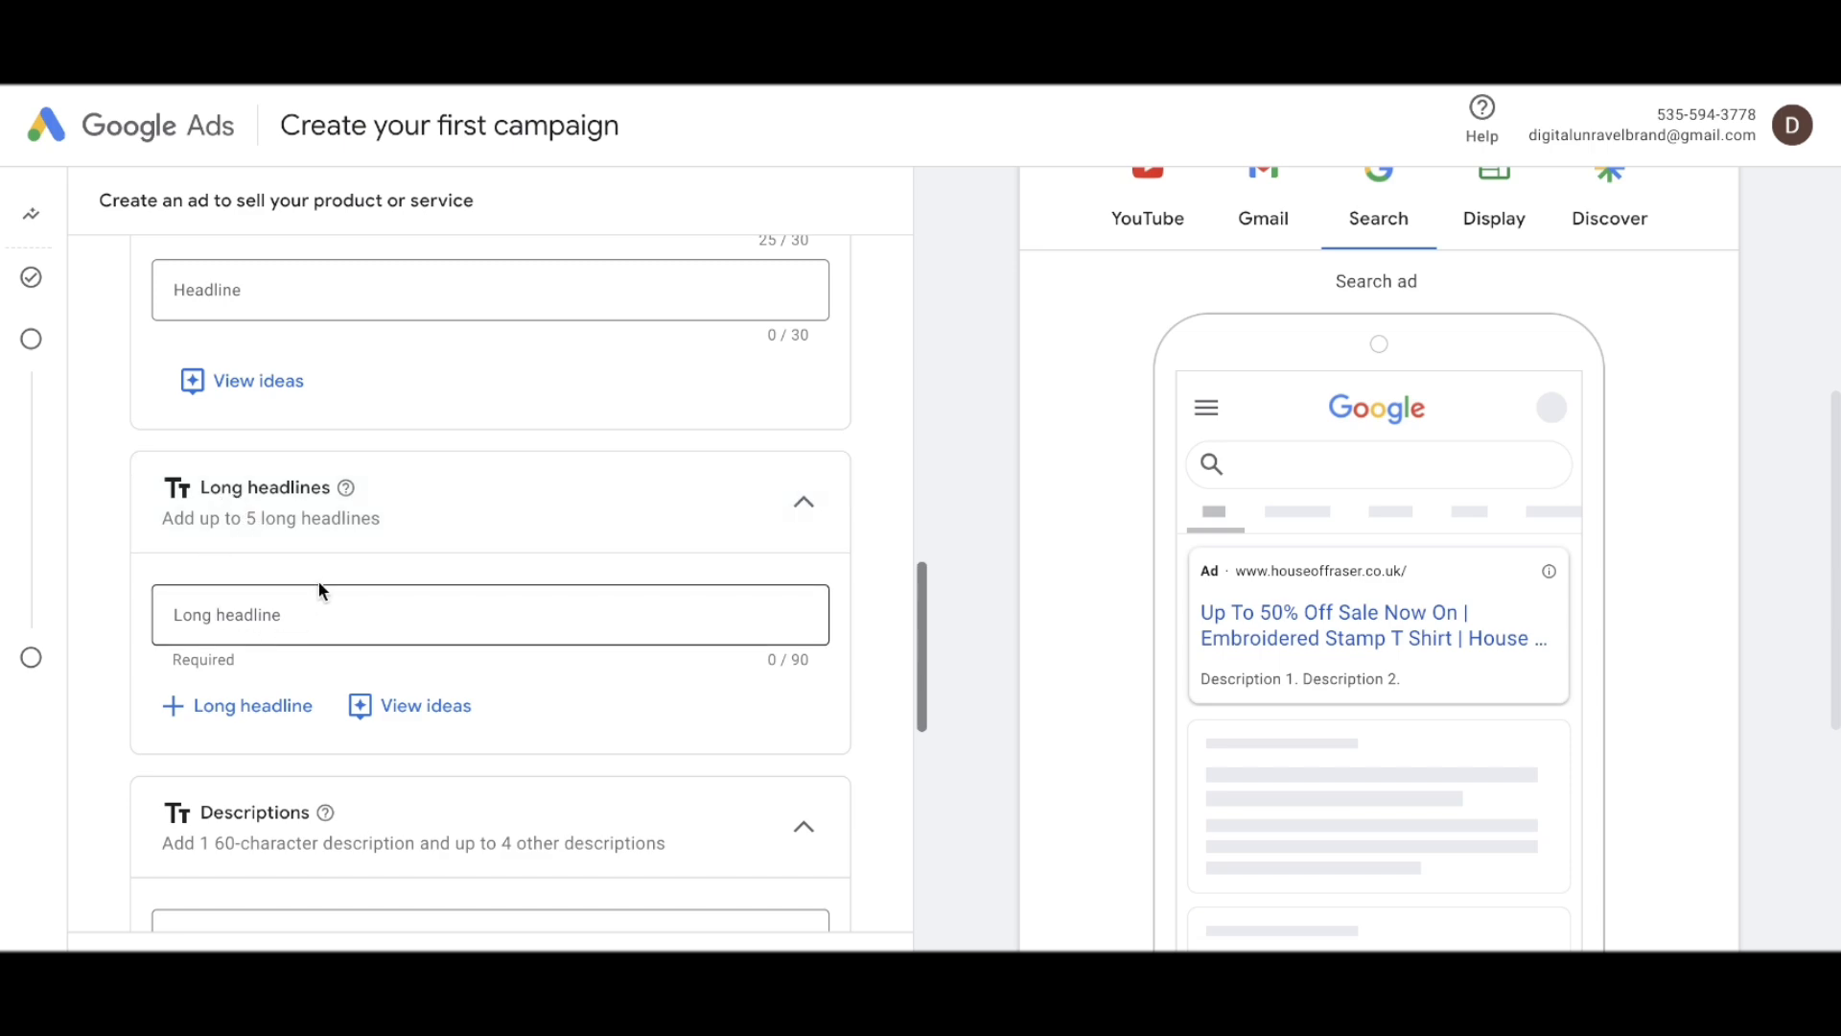
pyautogui.click(324, 610)
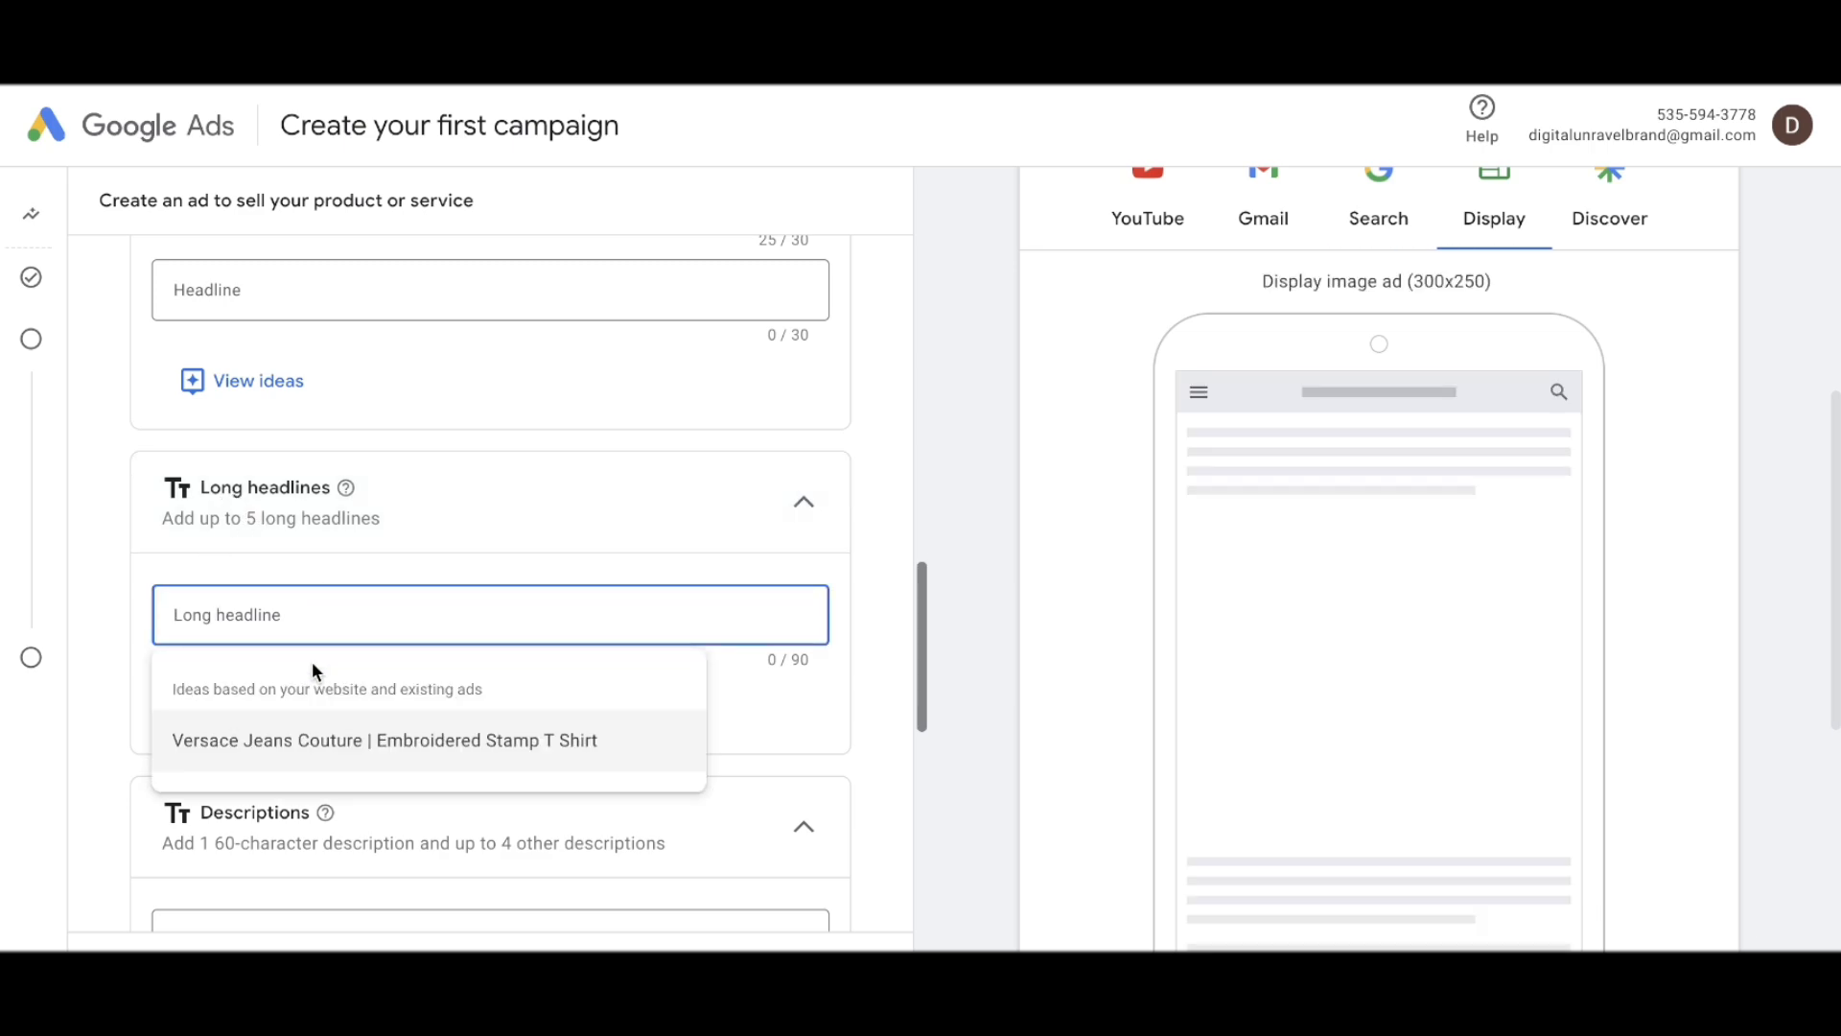
pyautogui.click(295, 743)
# - Use Last Order Dates for Guaranteed UK Christmas Delivery as short description and Shop online or in-store for some of the UK's favourite products as description
pyautogui.scroll(-5, 497, 688)
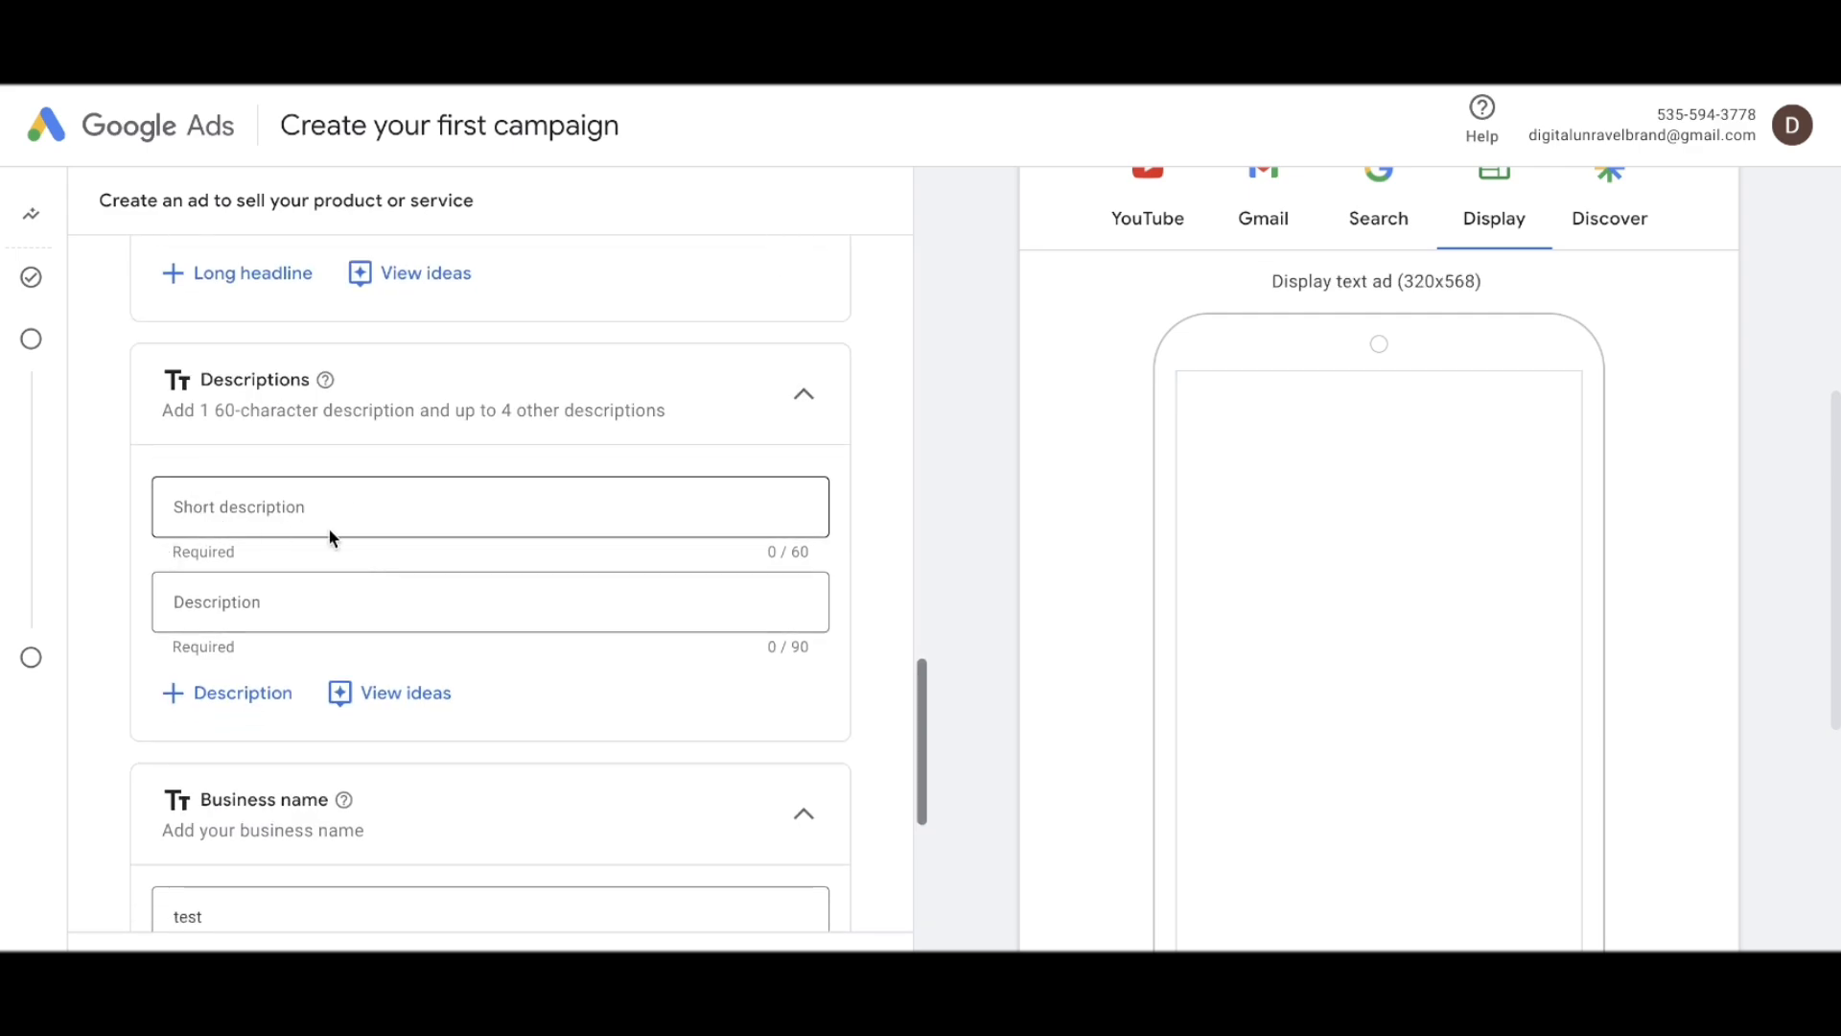
pyautogui.click(262, 518)
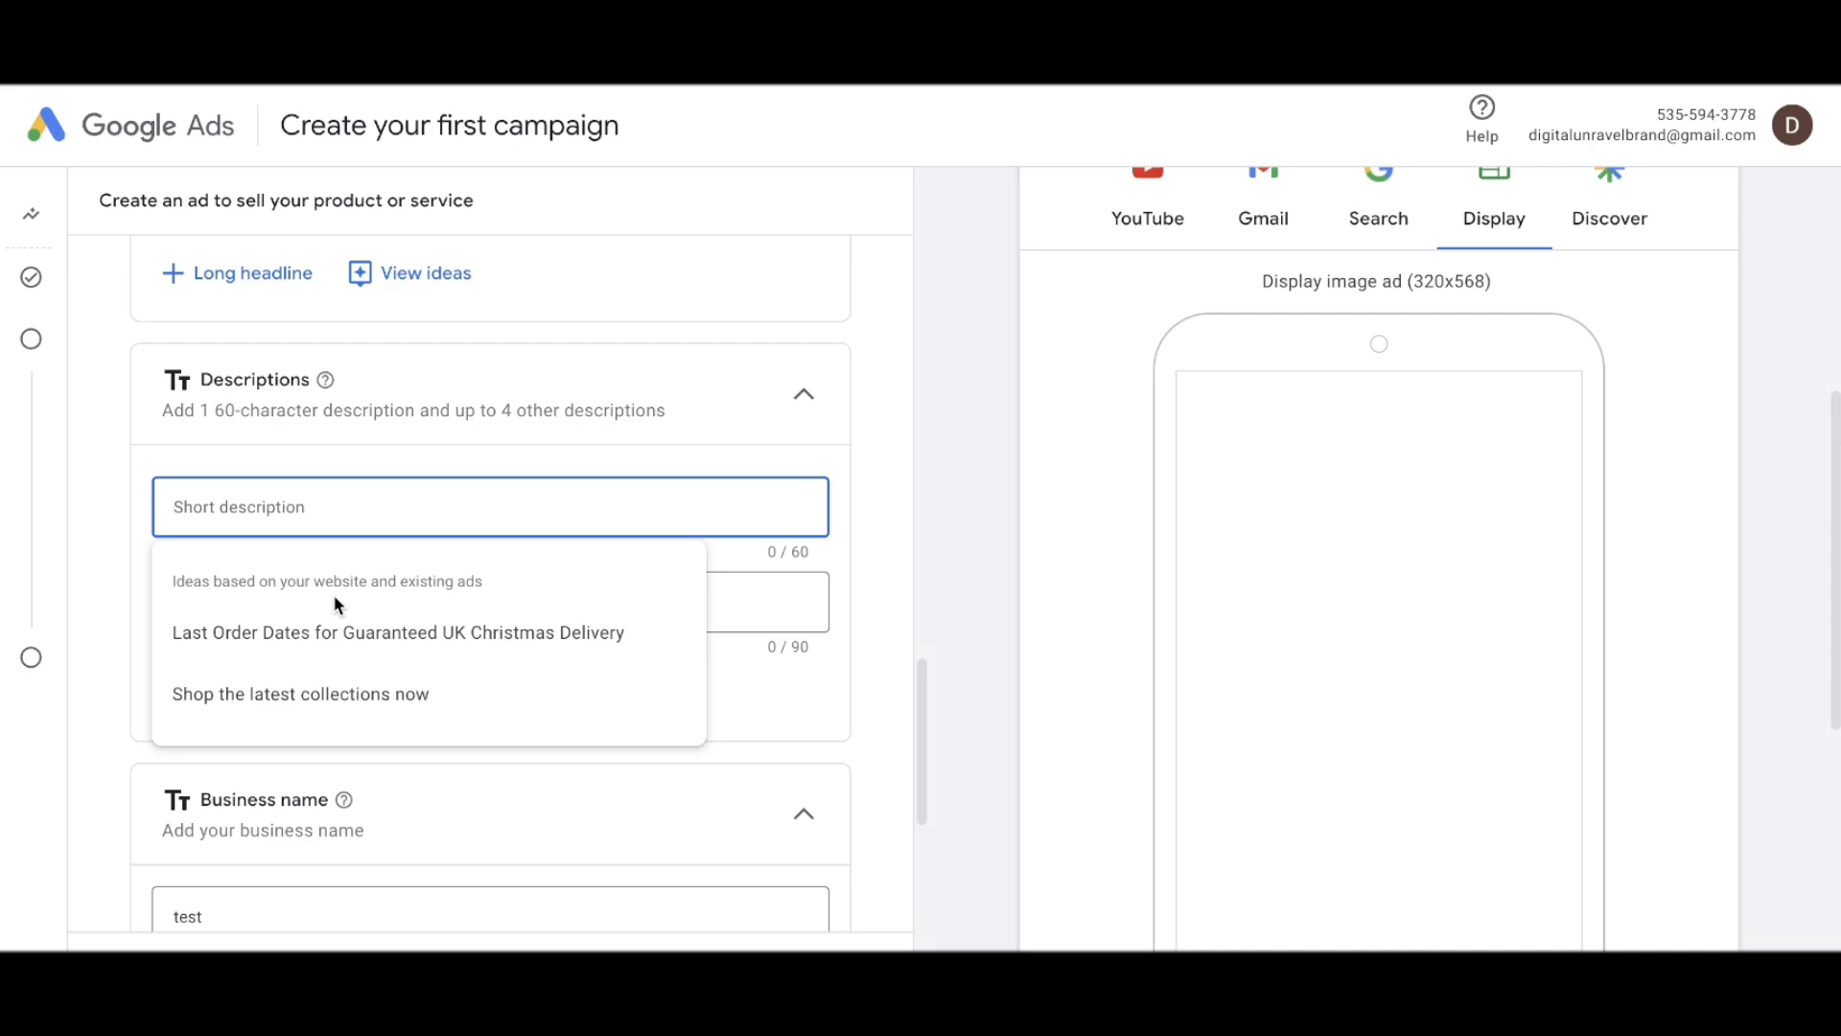
pyautogui.click(388, 632)
pyautogui.click(384, 622)
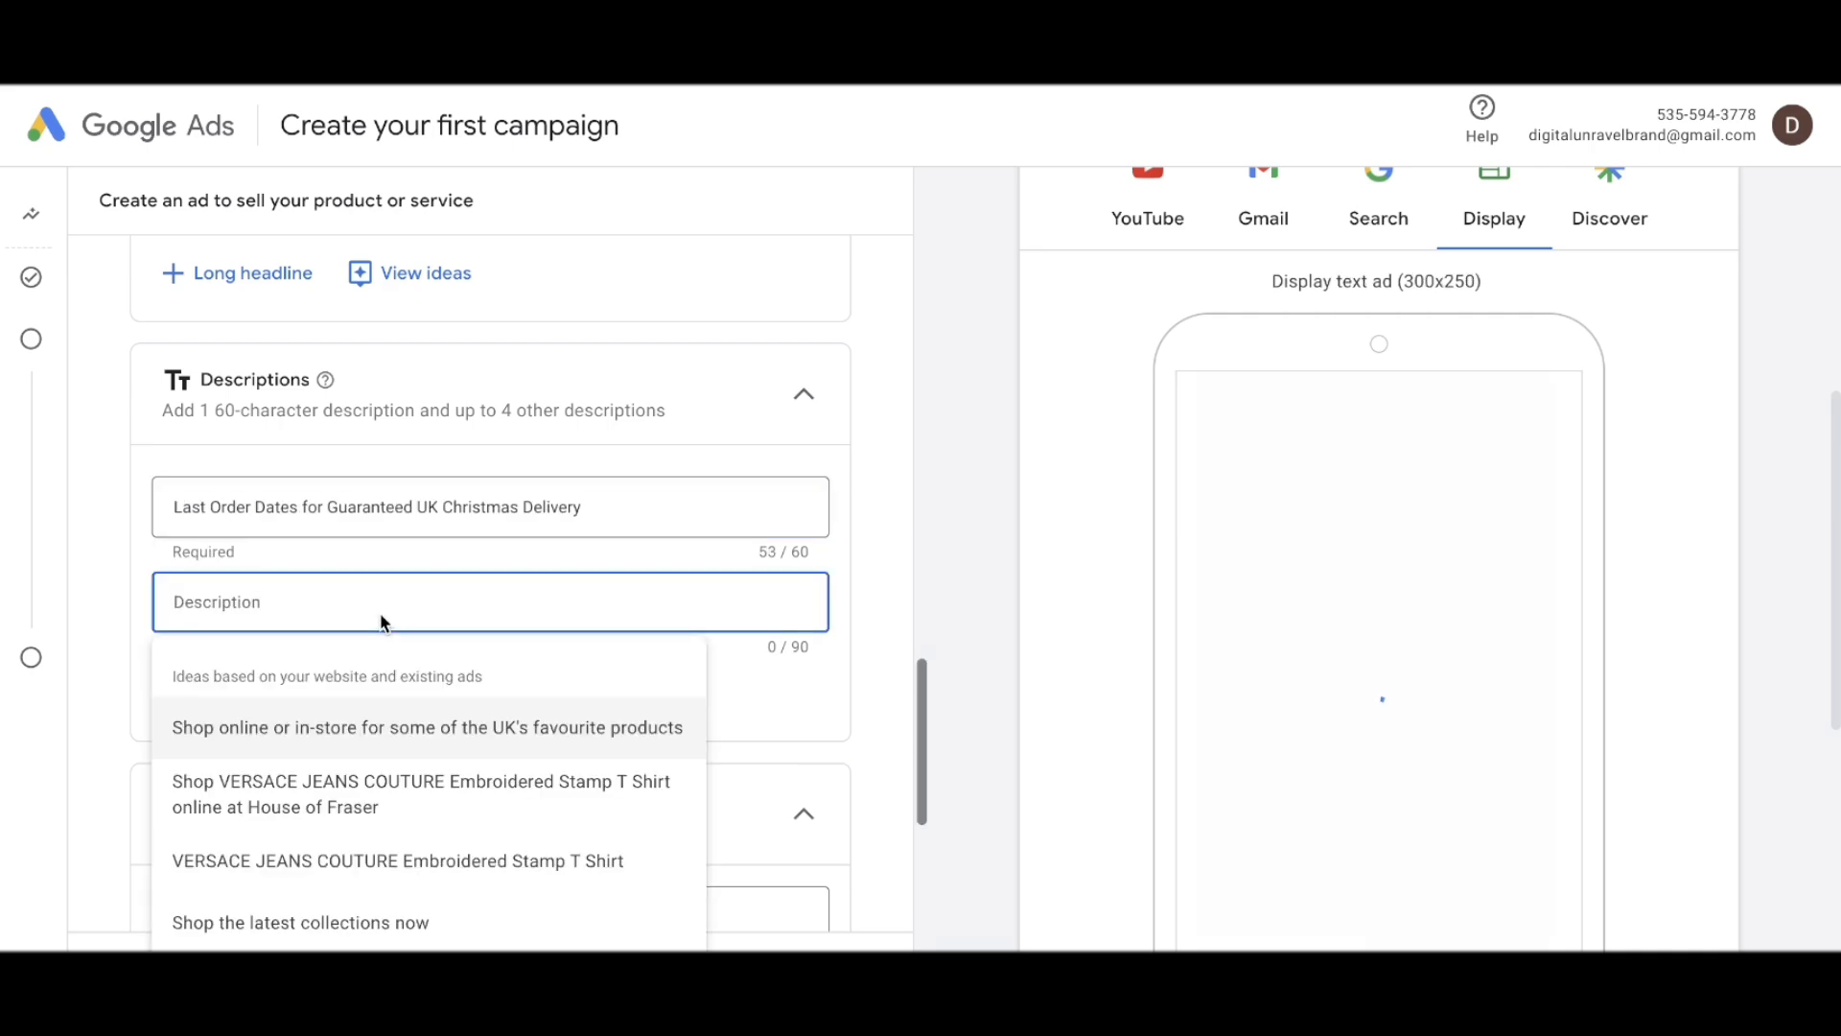
pyautogui.click(420, 750)
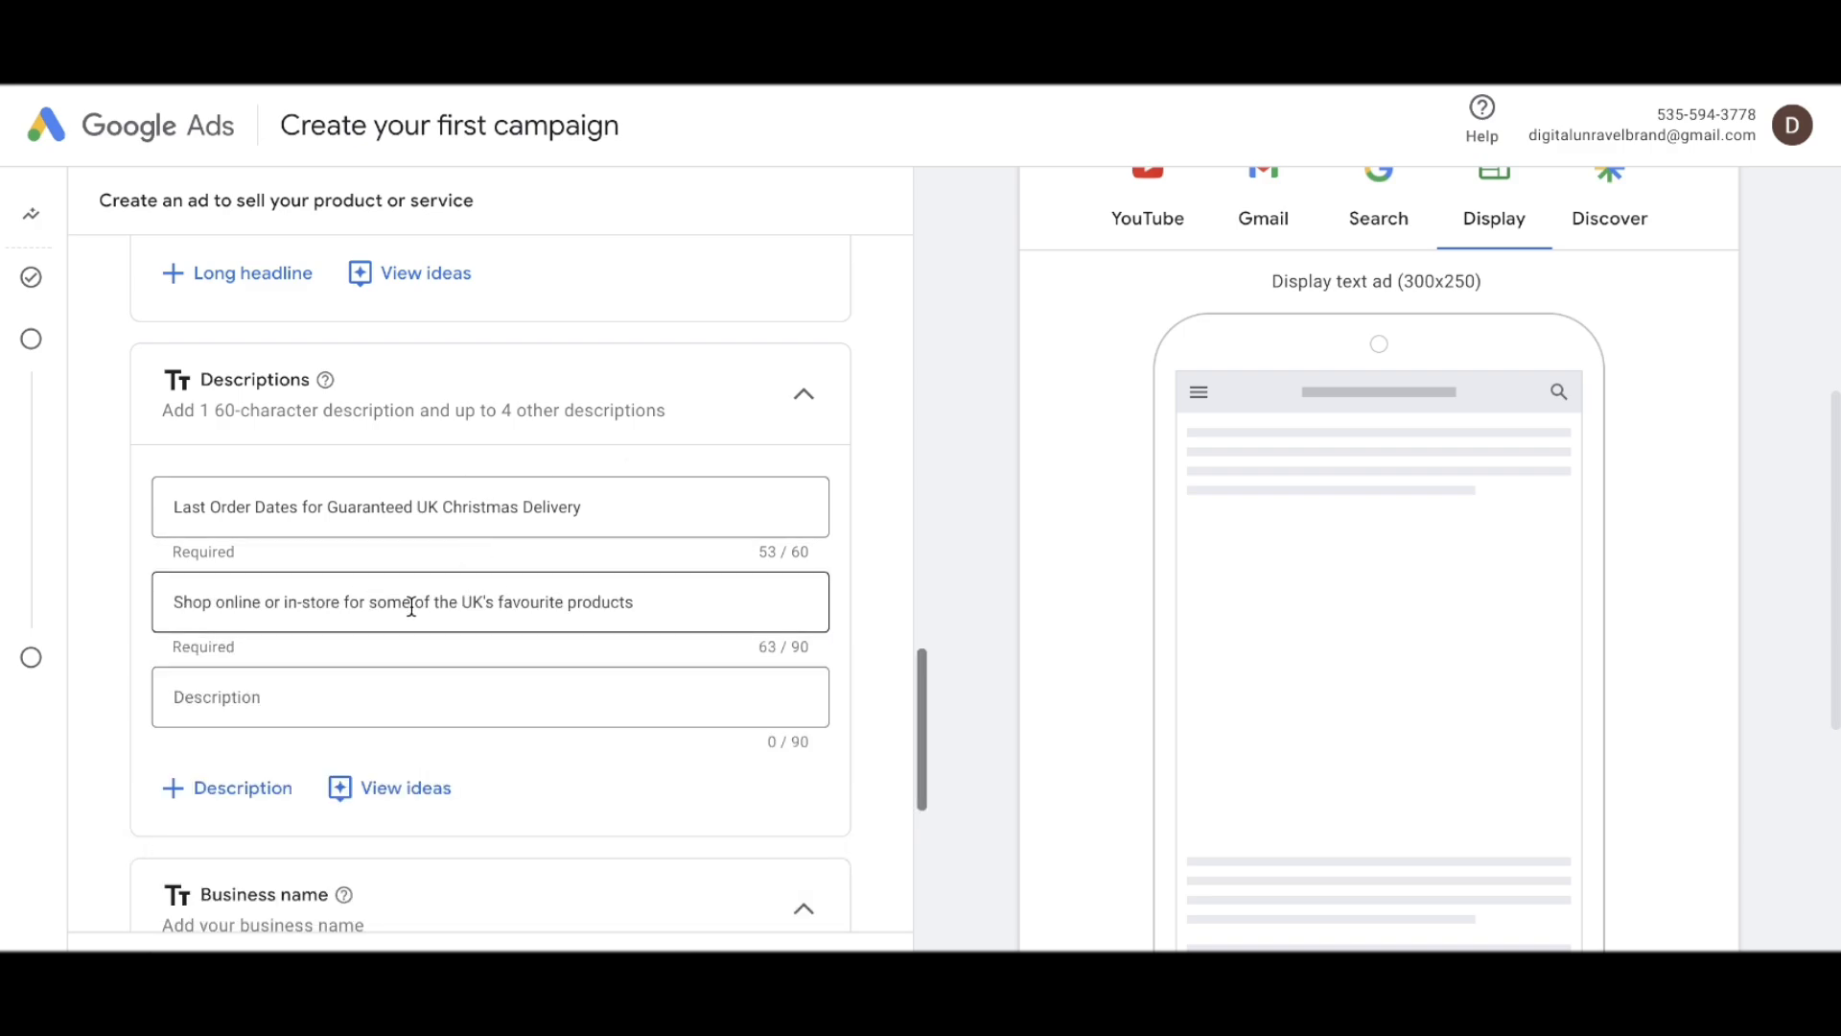
# - Set the ad's call to action to Shop now, leaving the business name and sitelinks as they are
pyautogui.scroll(-1, 411, 606)
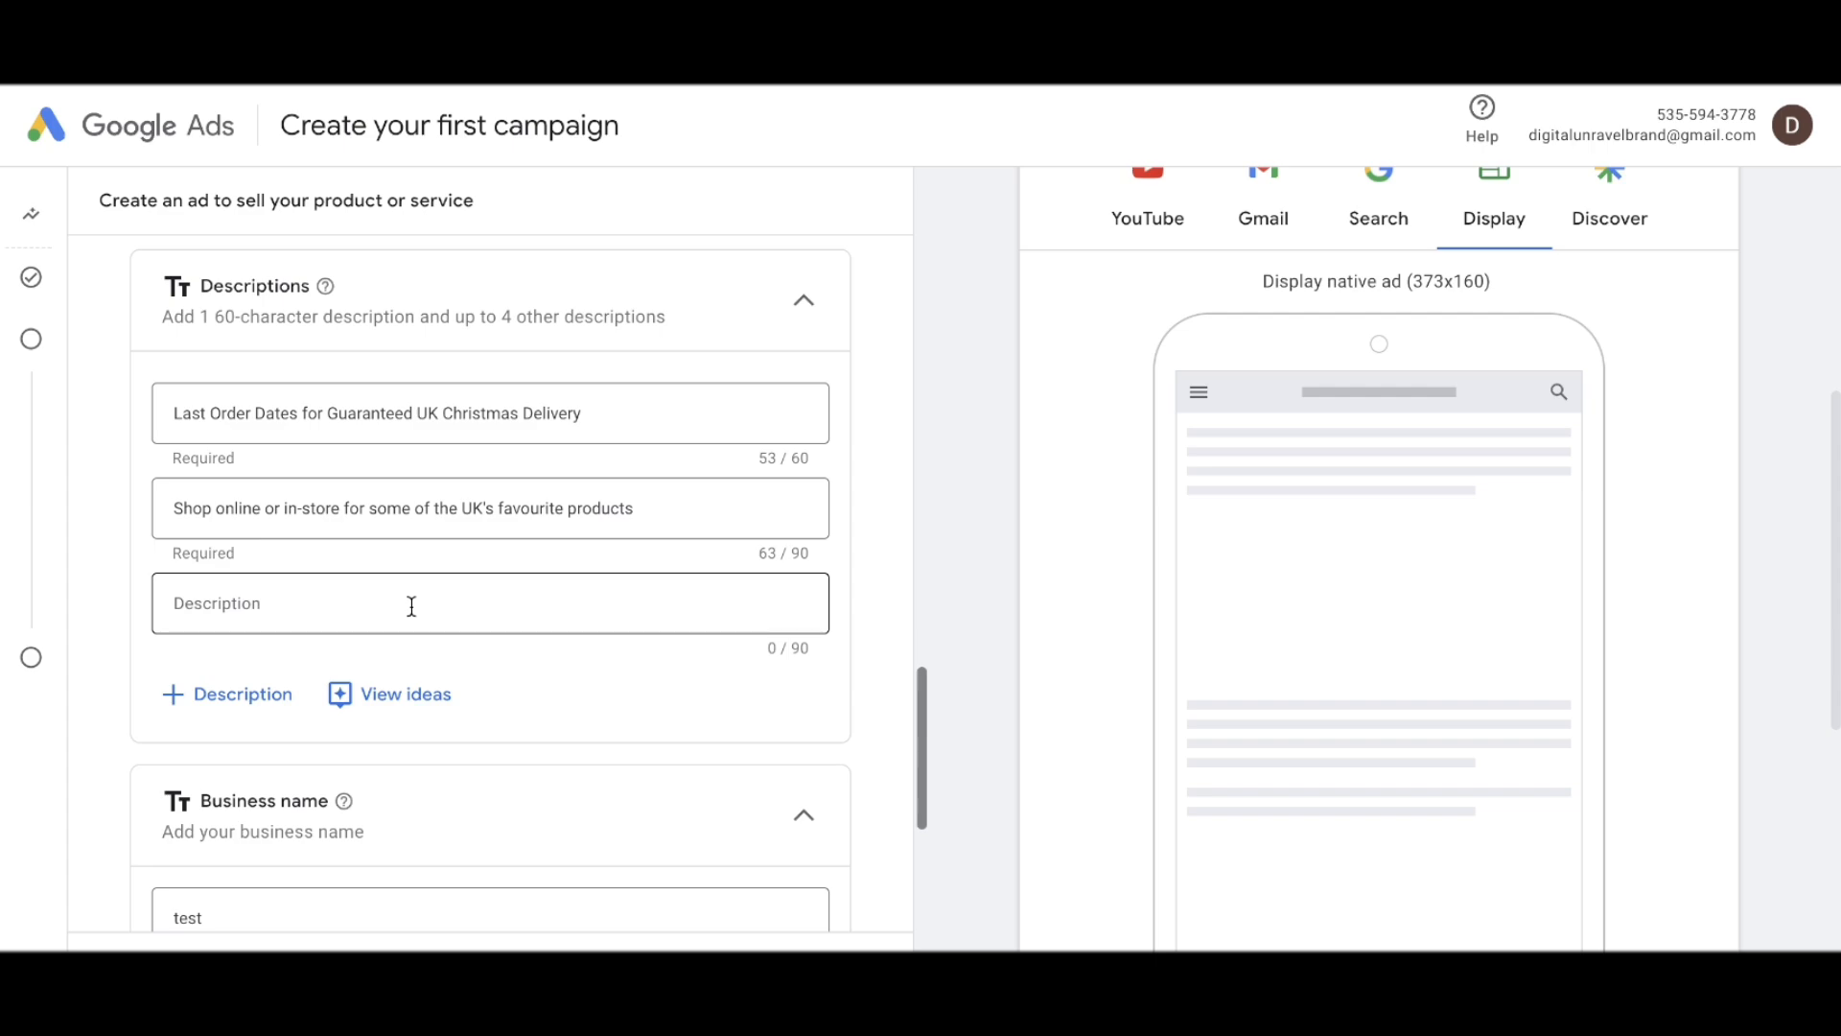
pyautogui.scroll(-1, 411, 606)
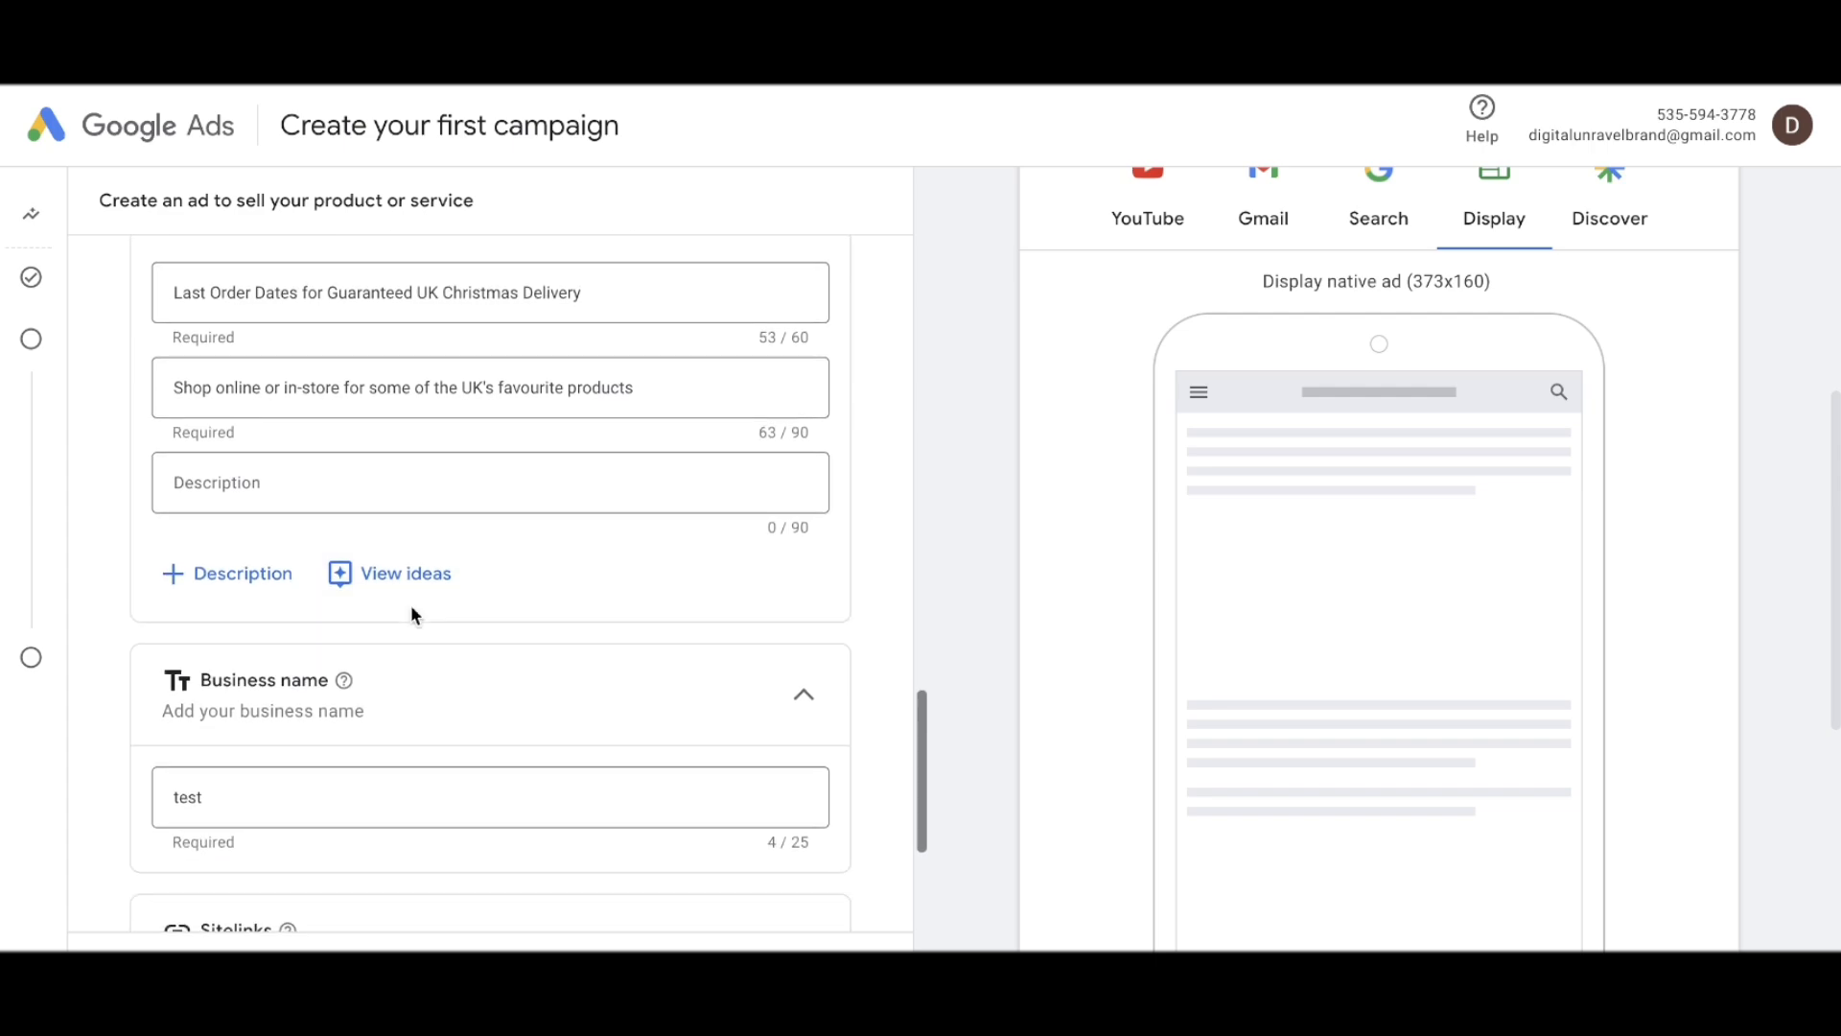
pyautogui.scroll(-3, 495, 542)
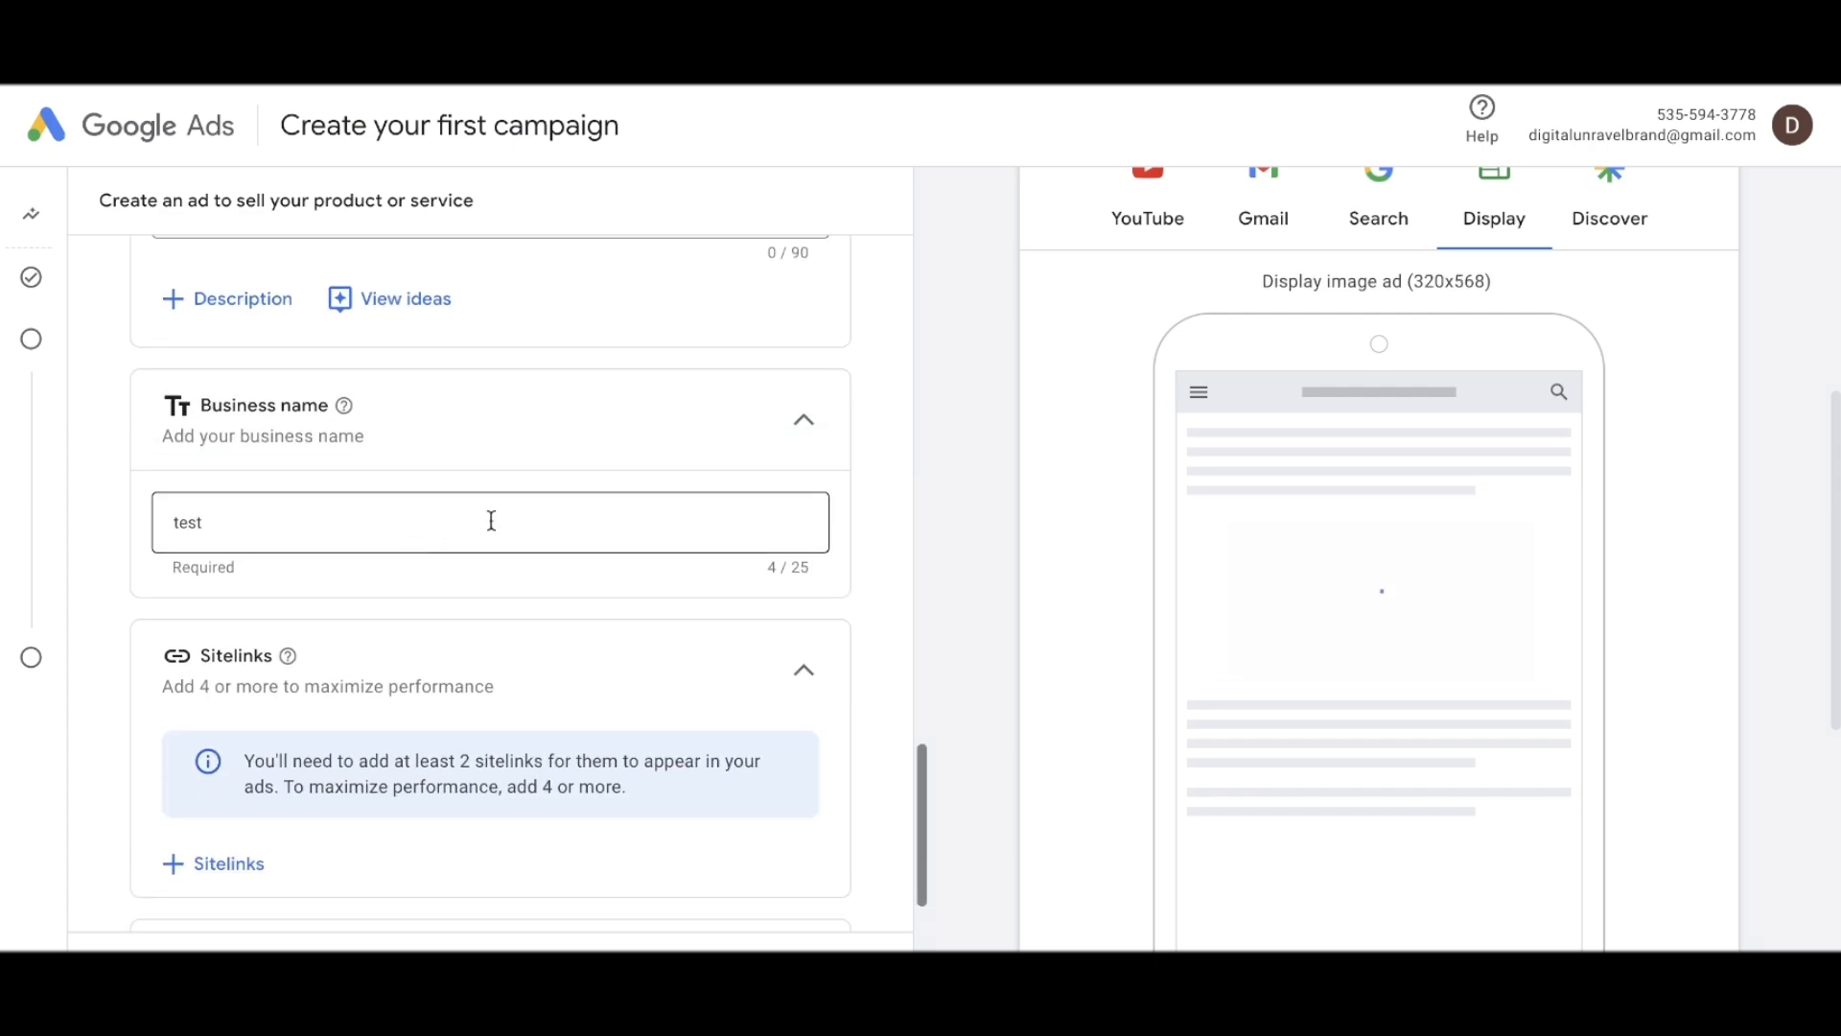
pyautogui.scroll(-2, 432, 523)
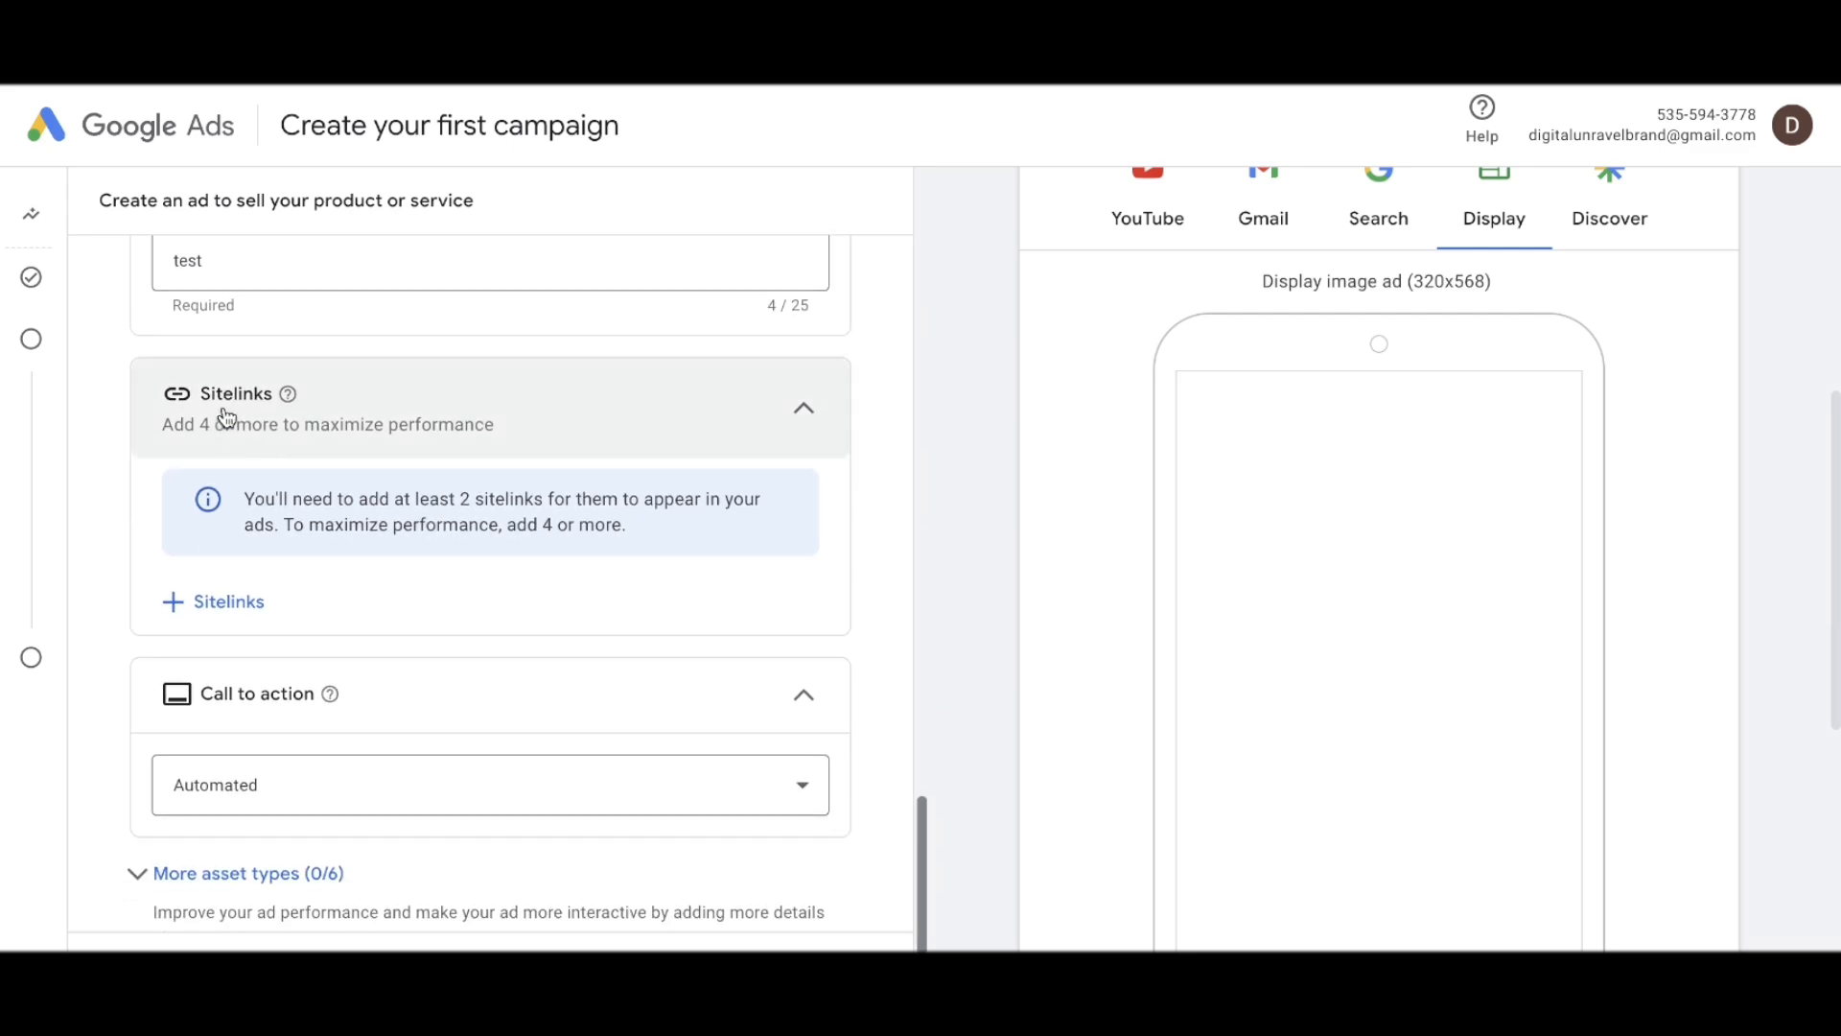
pyautogui.scroll(-2, 279, 522)
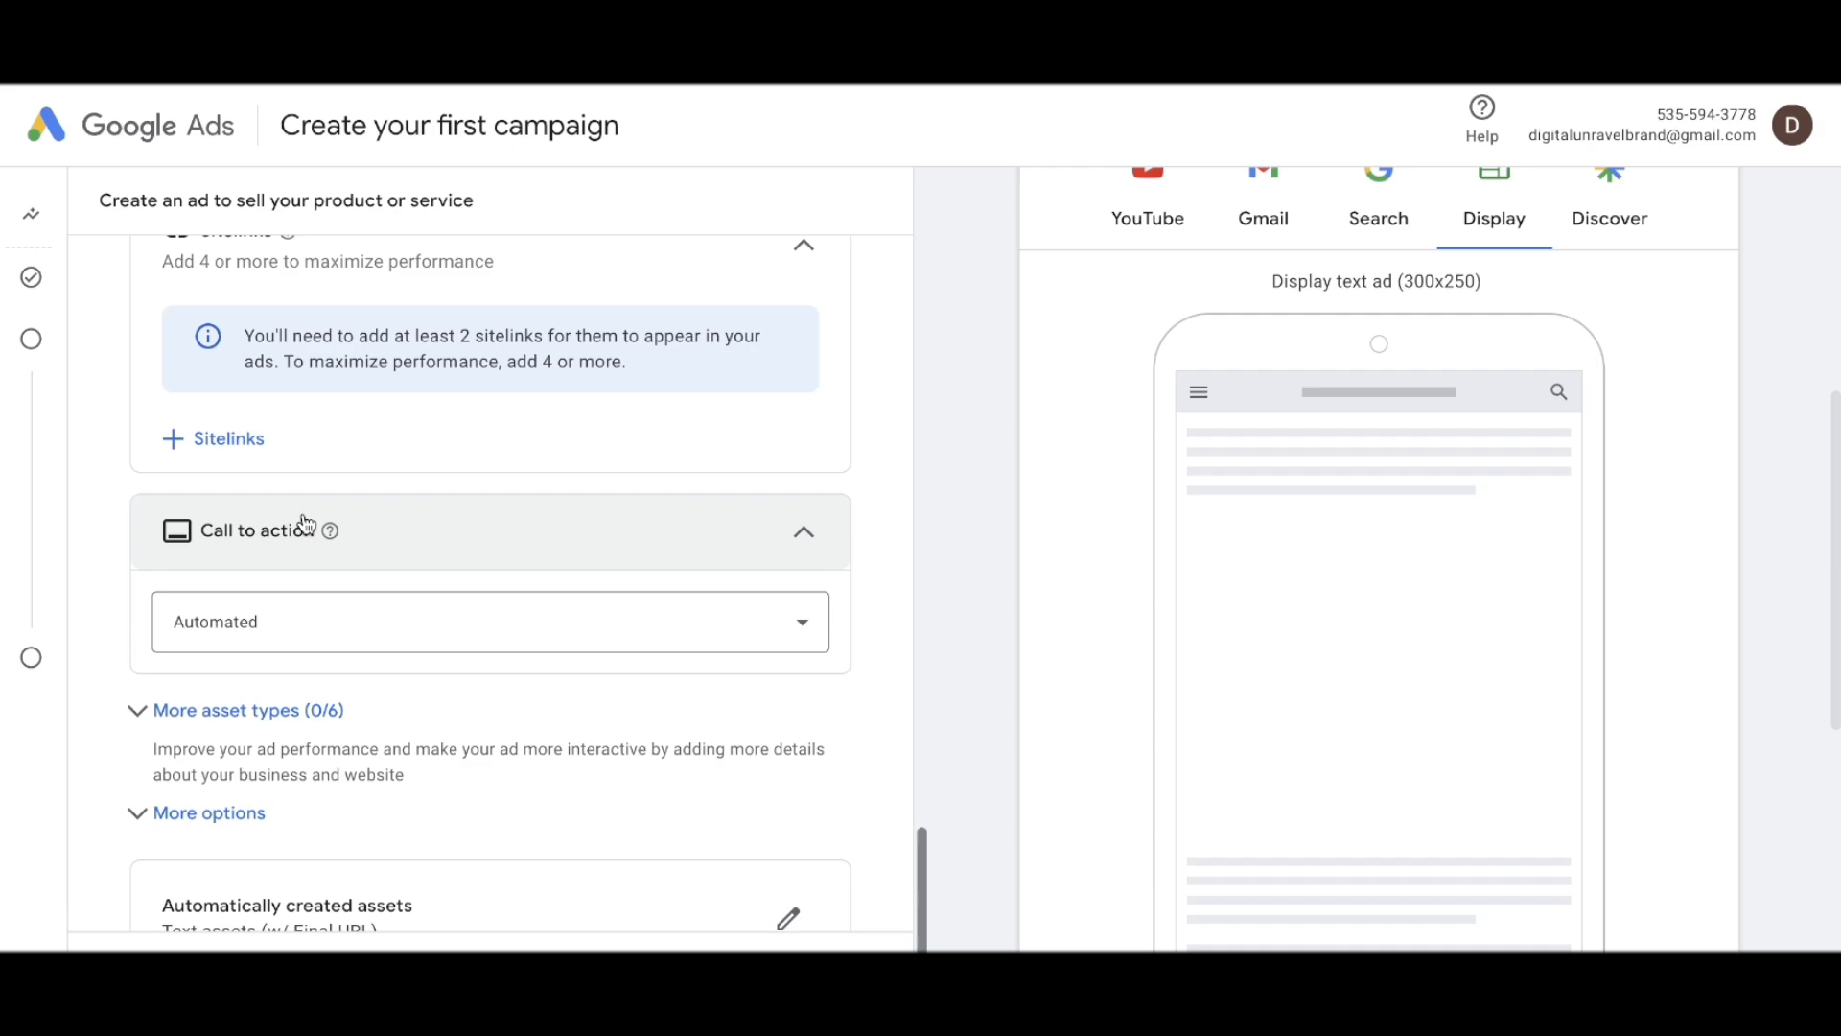
pyautogui.click(337, 631)
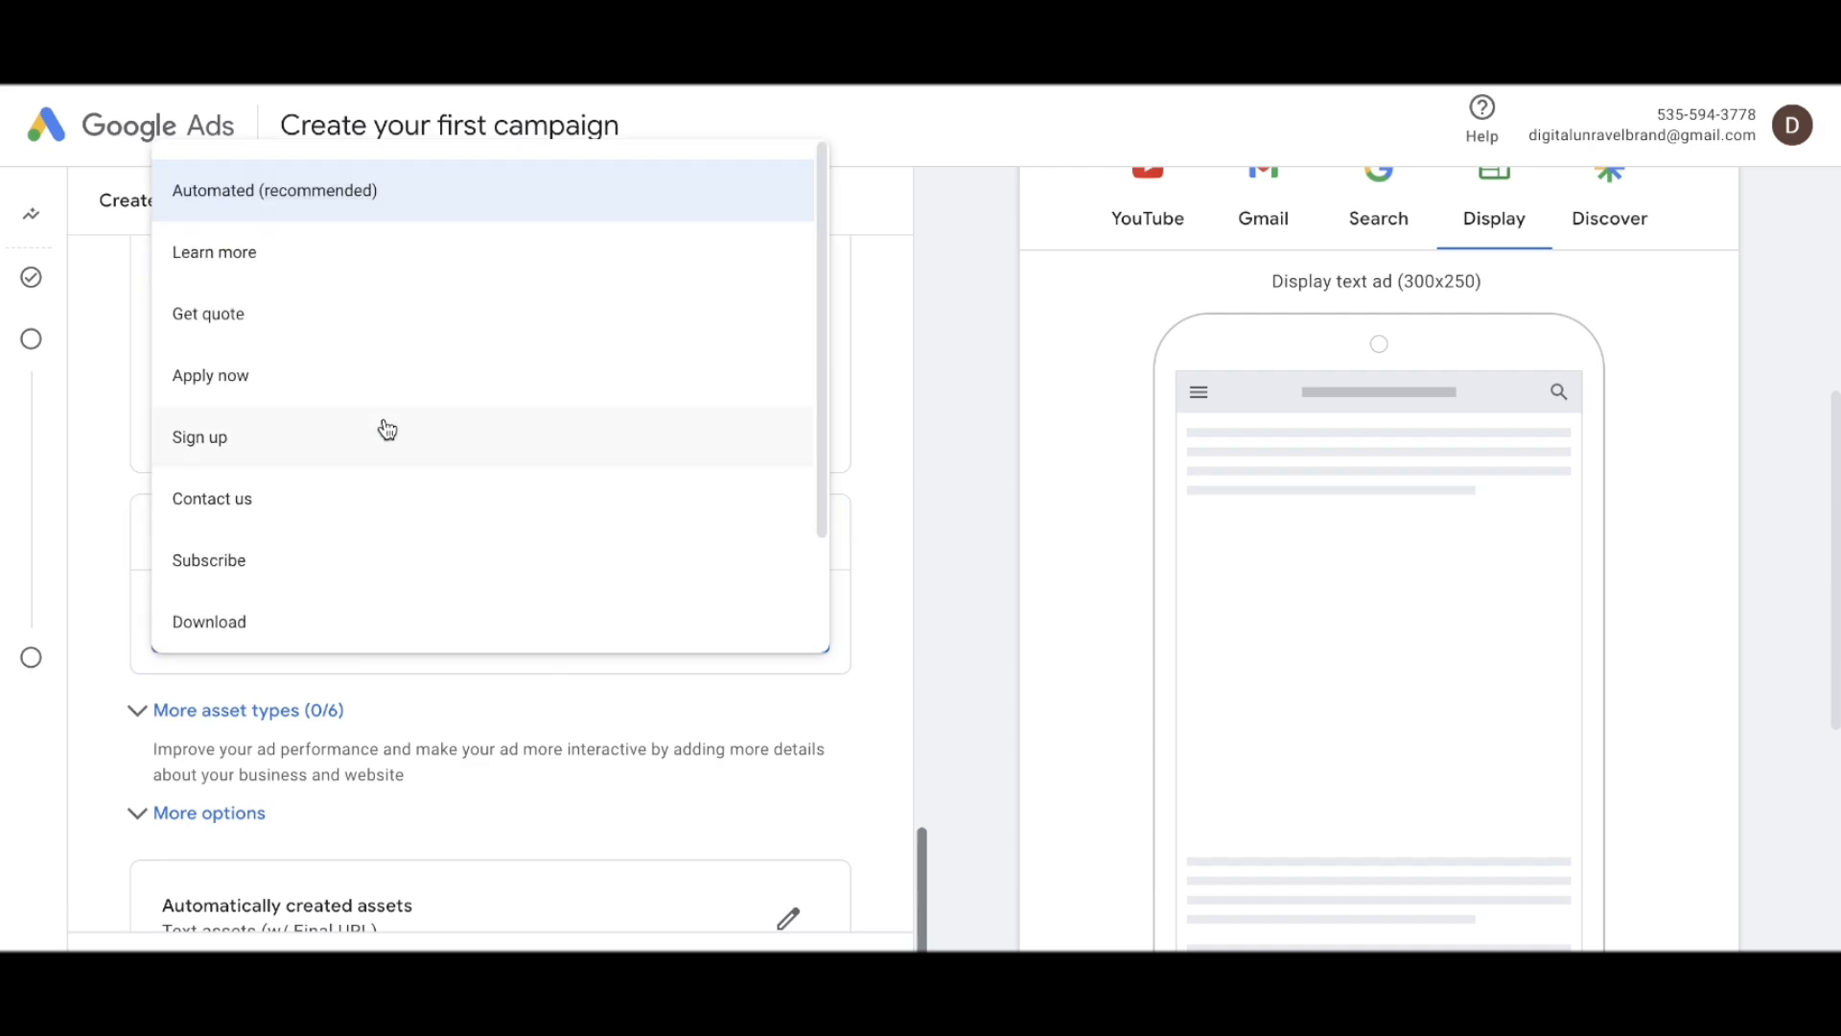
pyautogui.scroll(-2, 382, 427)
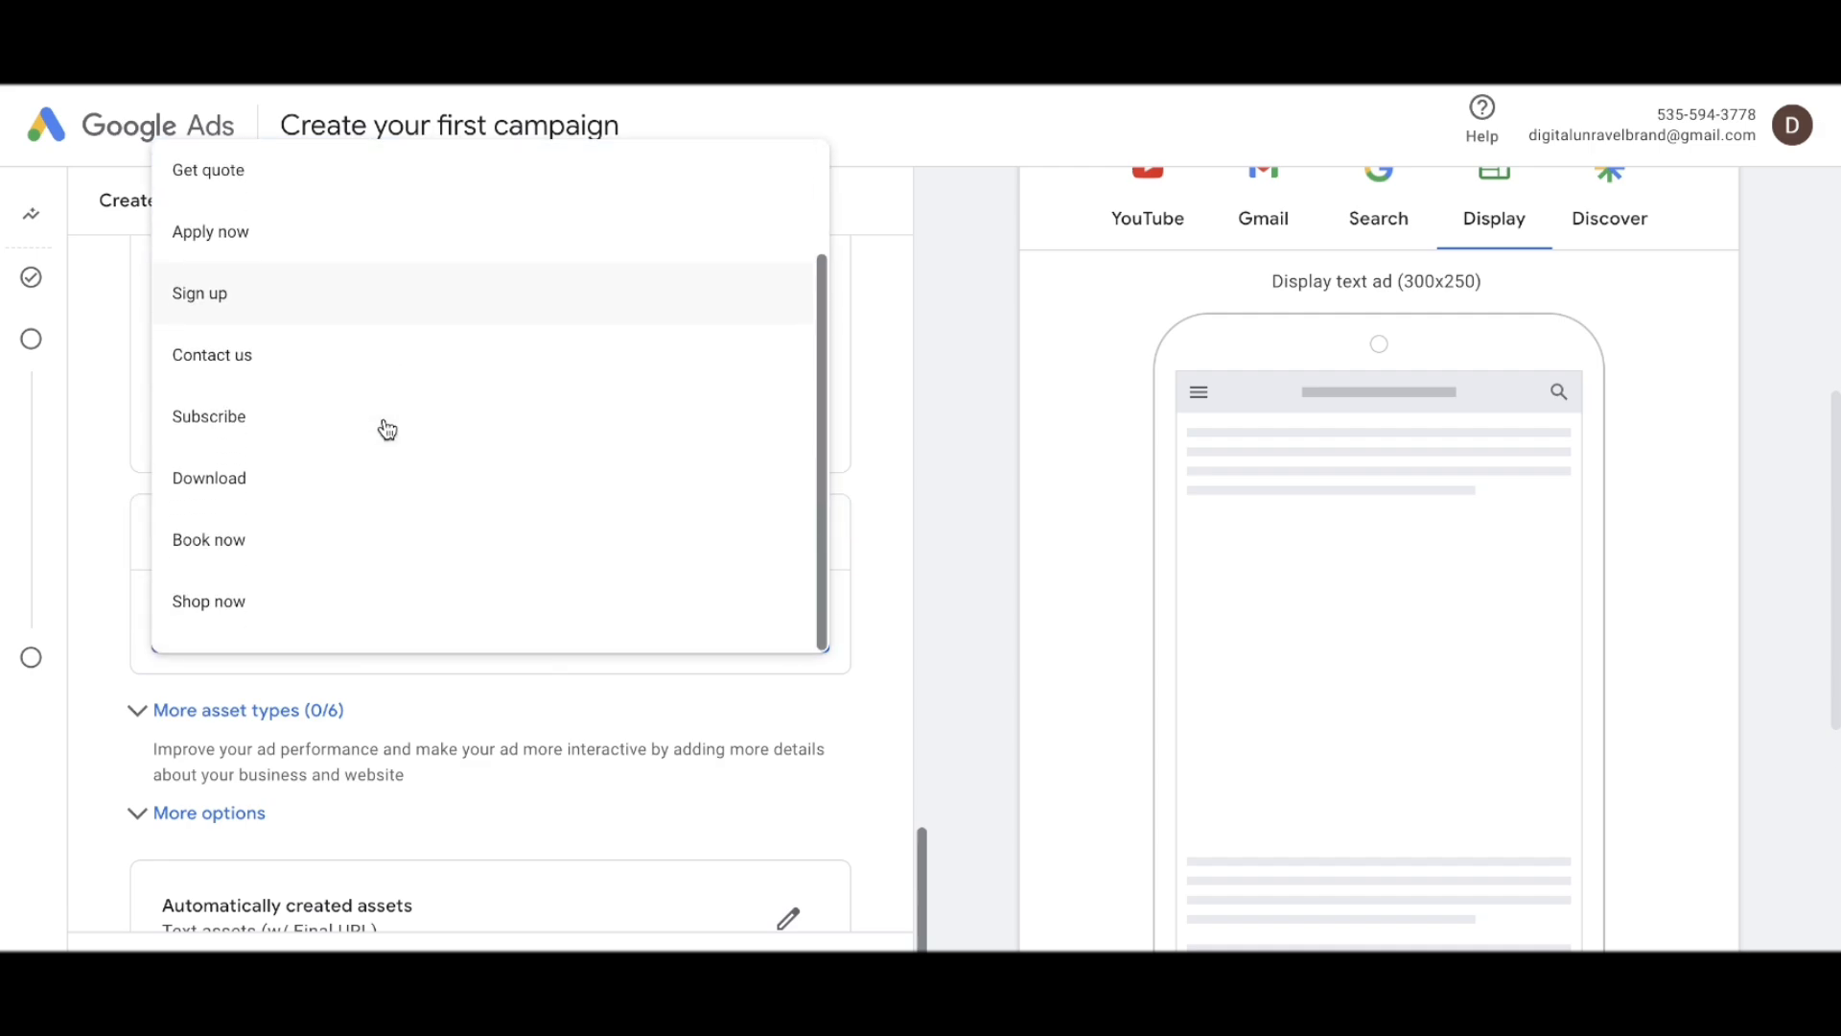
pyautogui.click(222, 619)
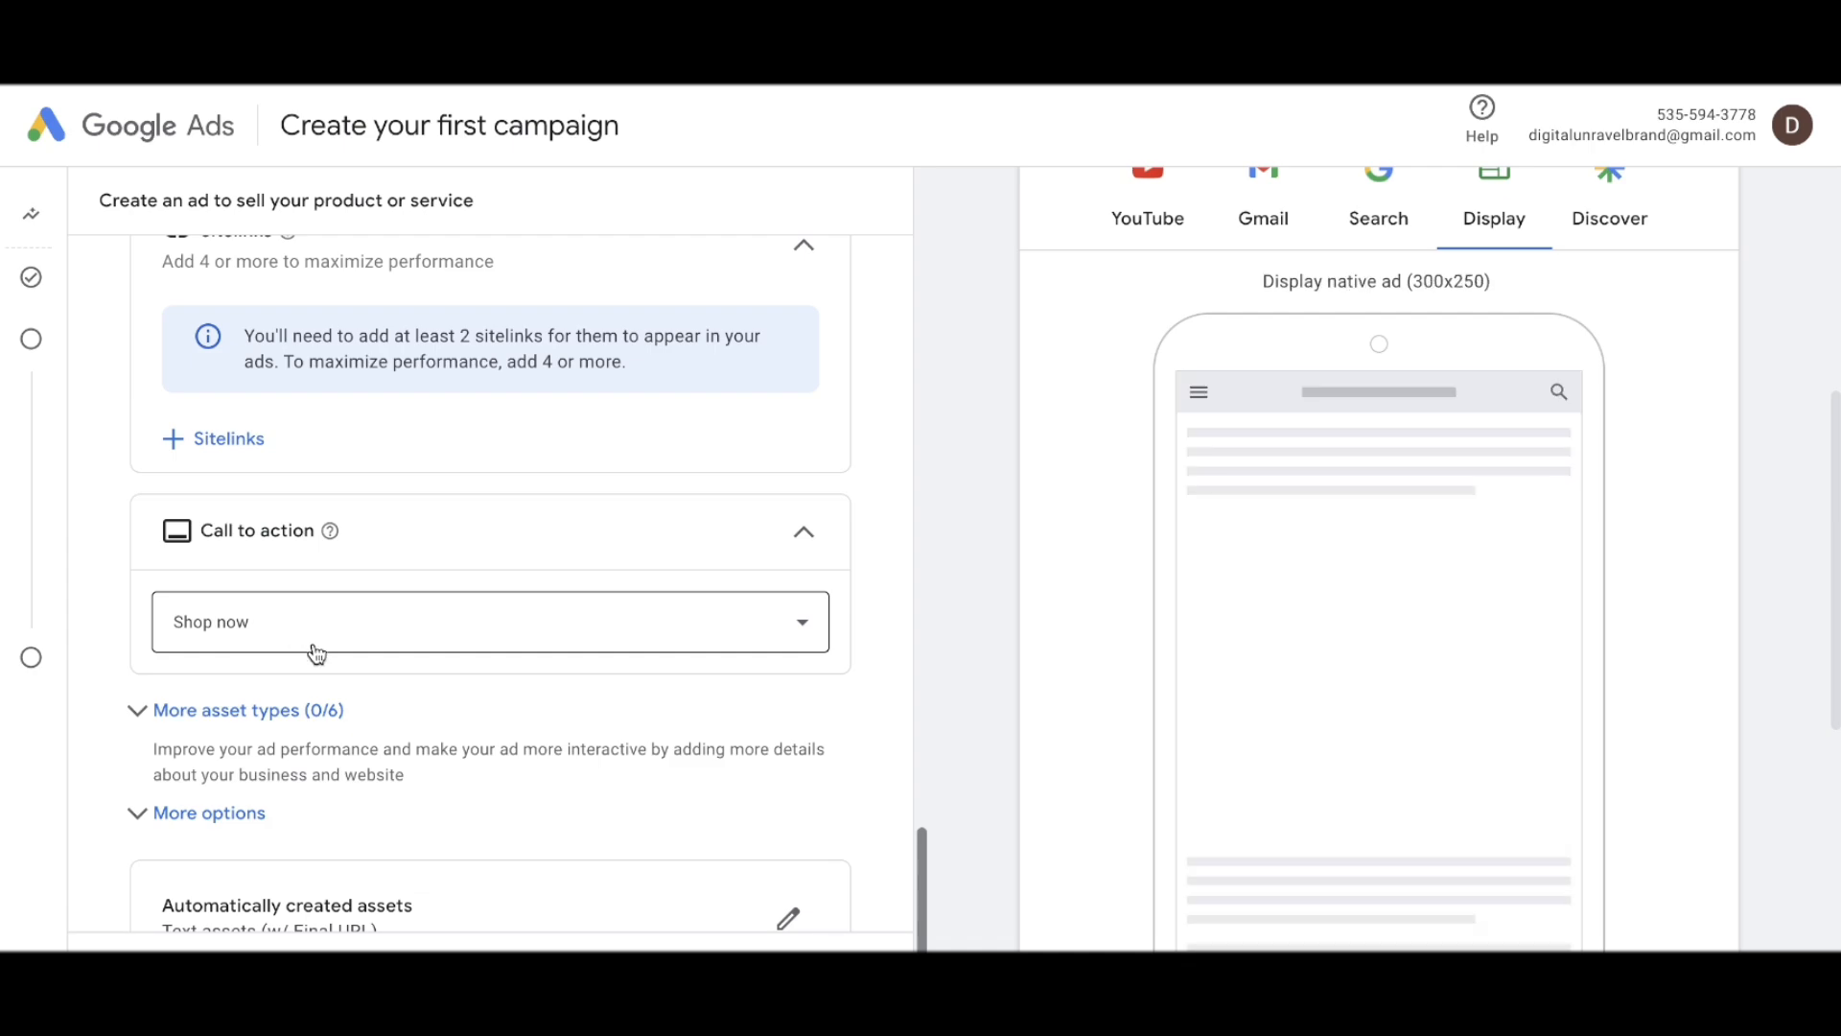
# - Go through the call to action options, set it to Automated, and check the ad's Search preview
pyautogui.click(316, 653)
pyautogui.scroll(2, 374, 414)
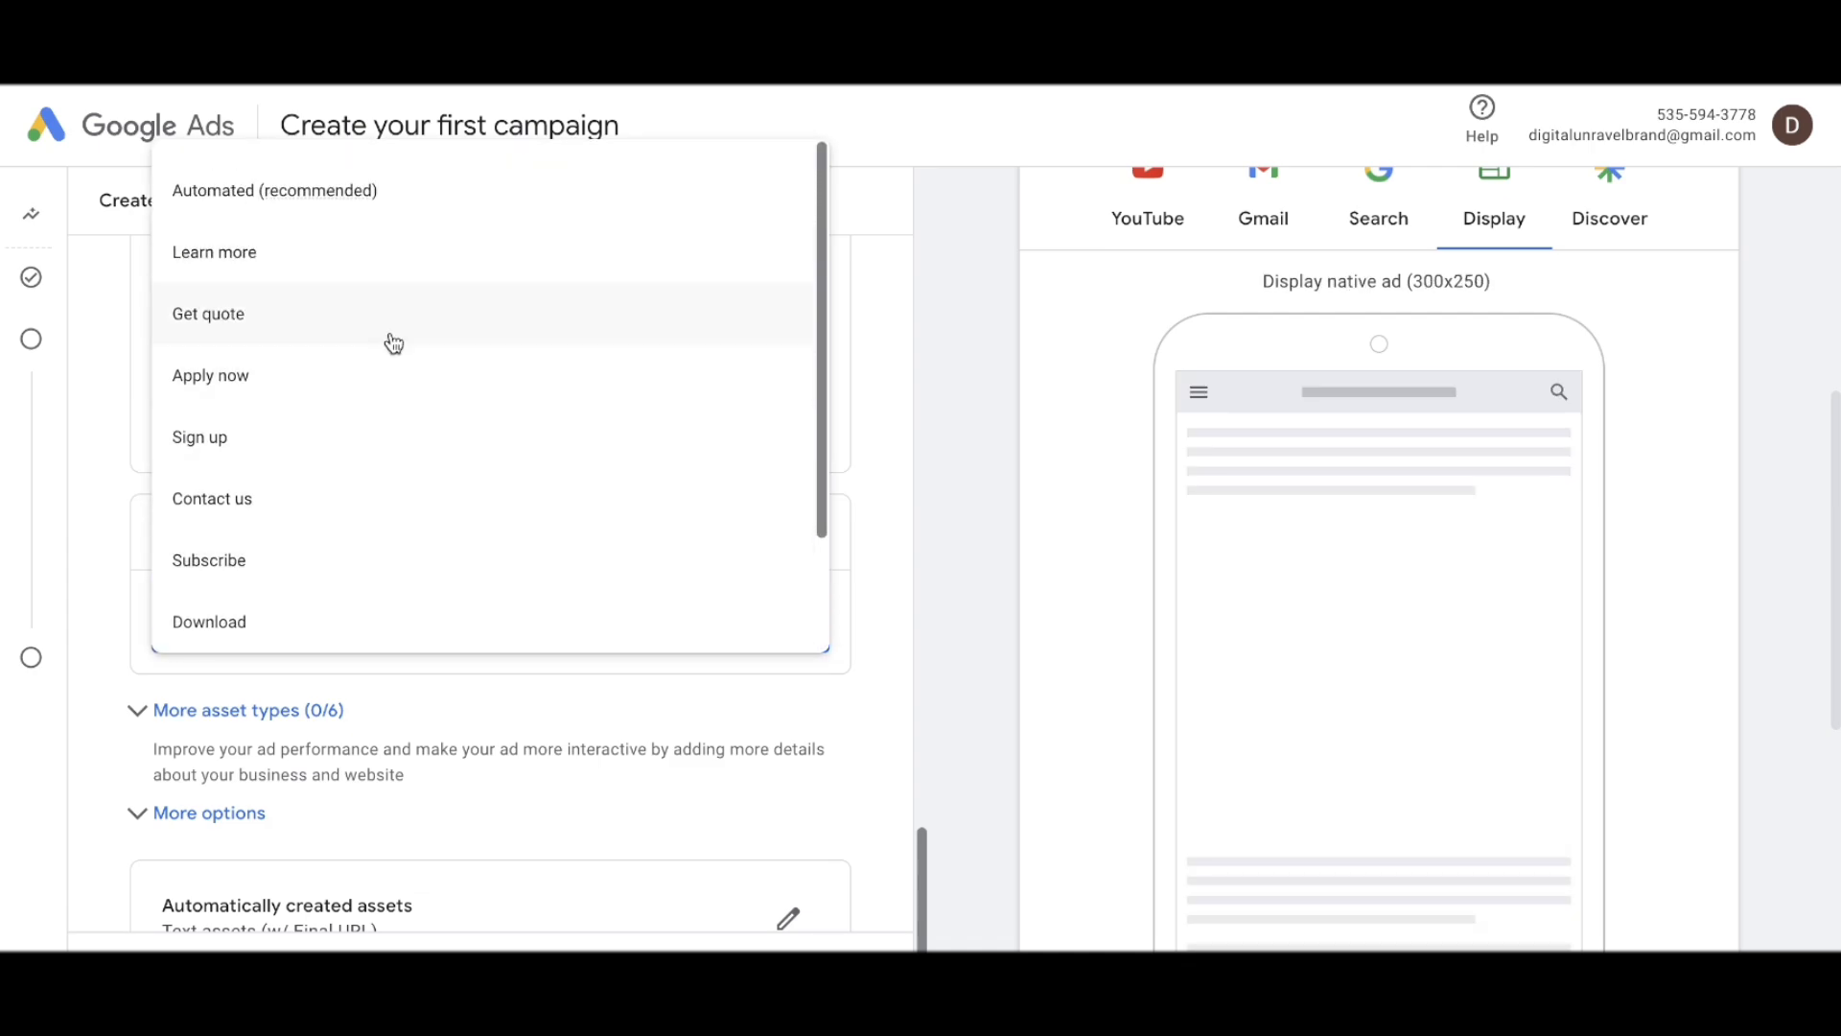
pyautogui.scroll(-2, 391, 343)
pyautogui.scroll(2, 268, 462)
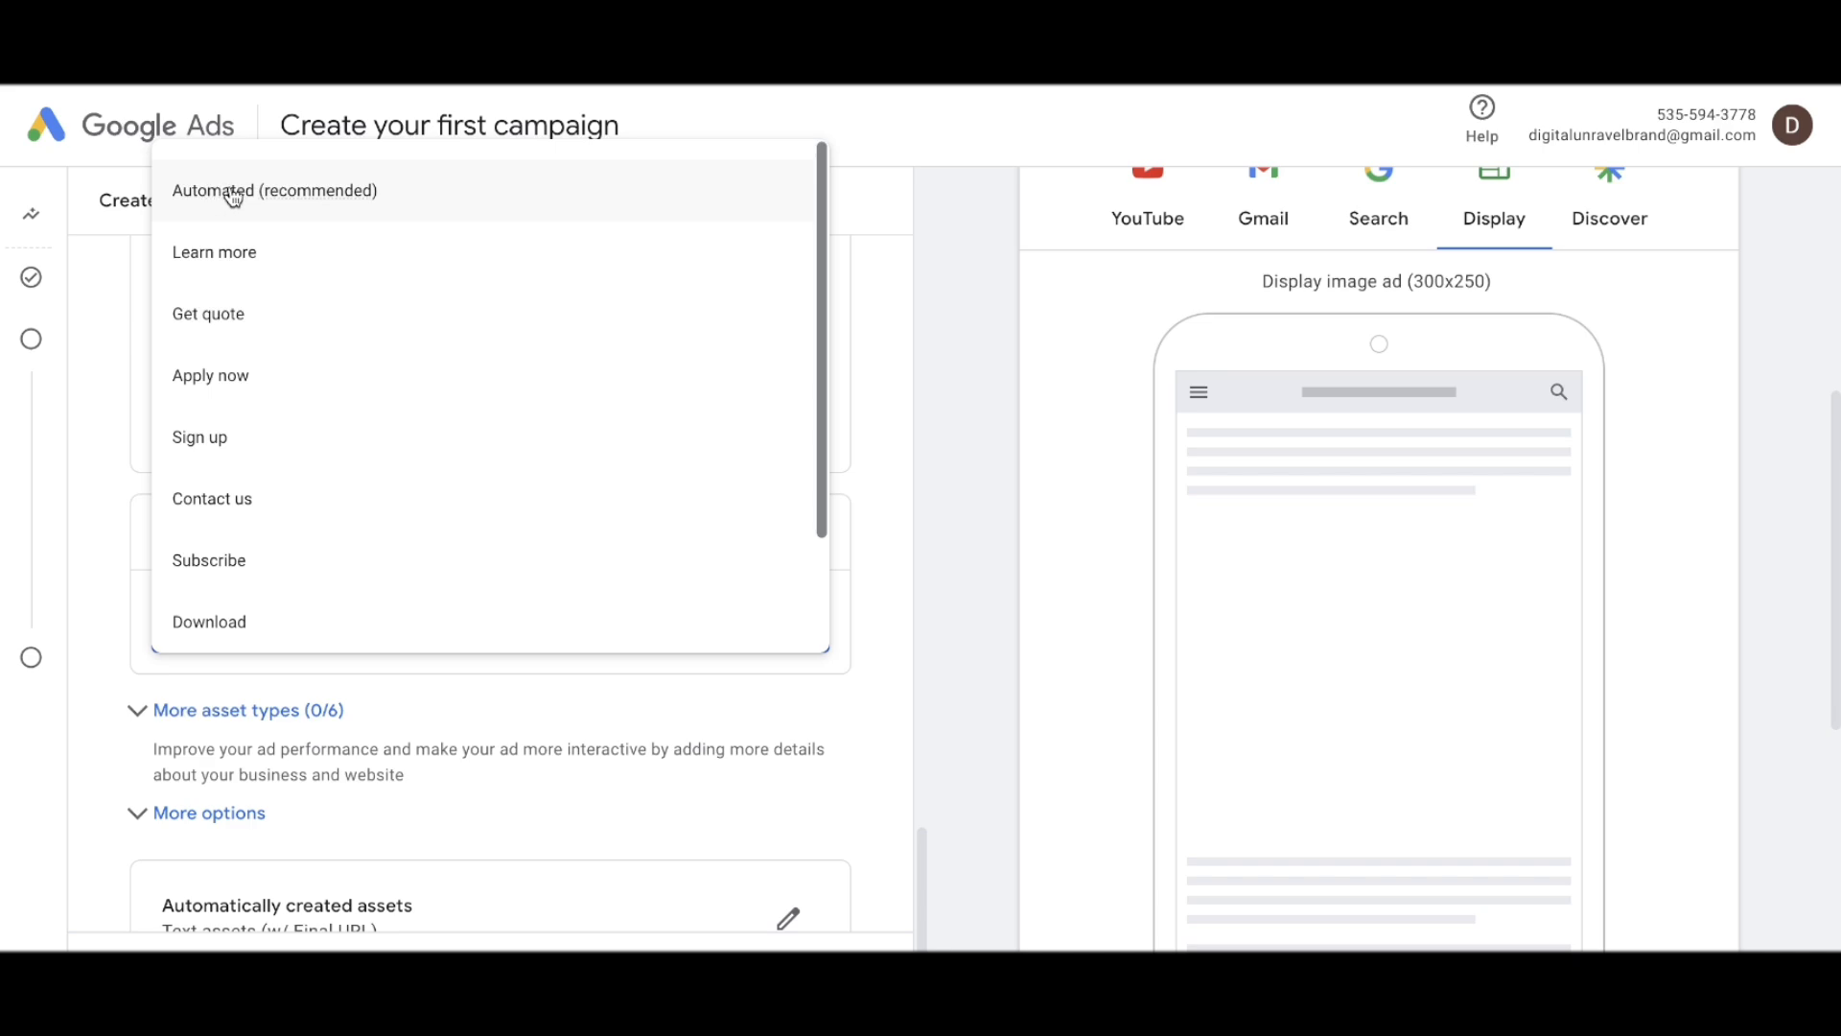
pyautogui.scroll(-2, 438, 346)
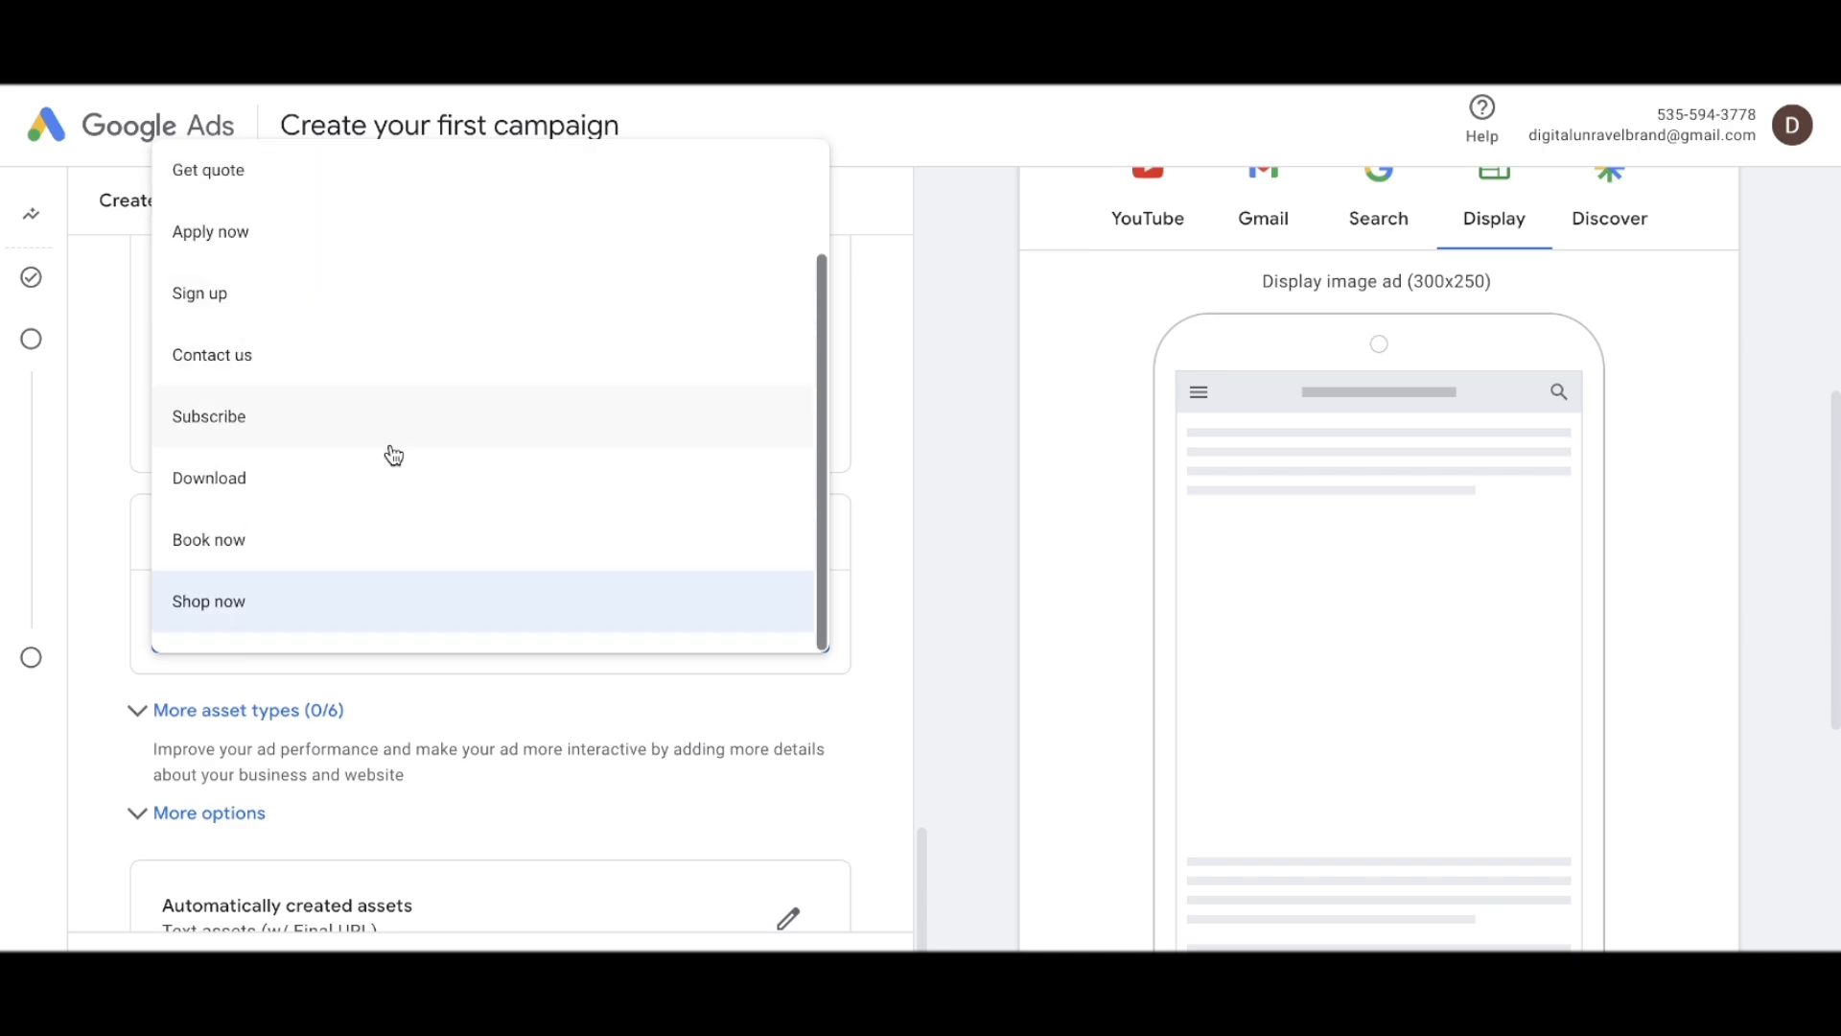
pyautogui.click(337, 606)
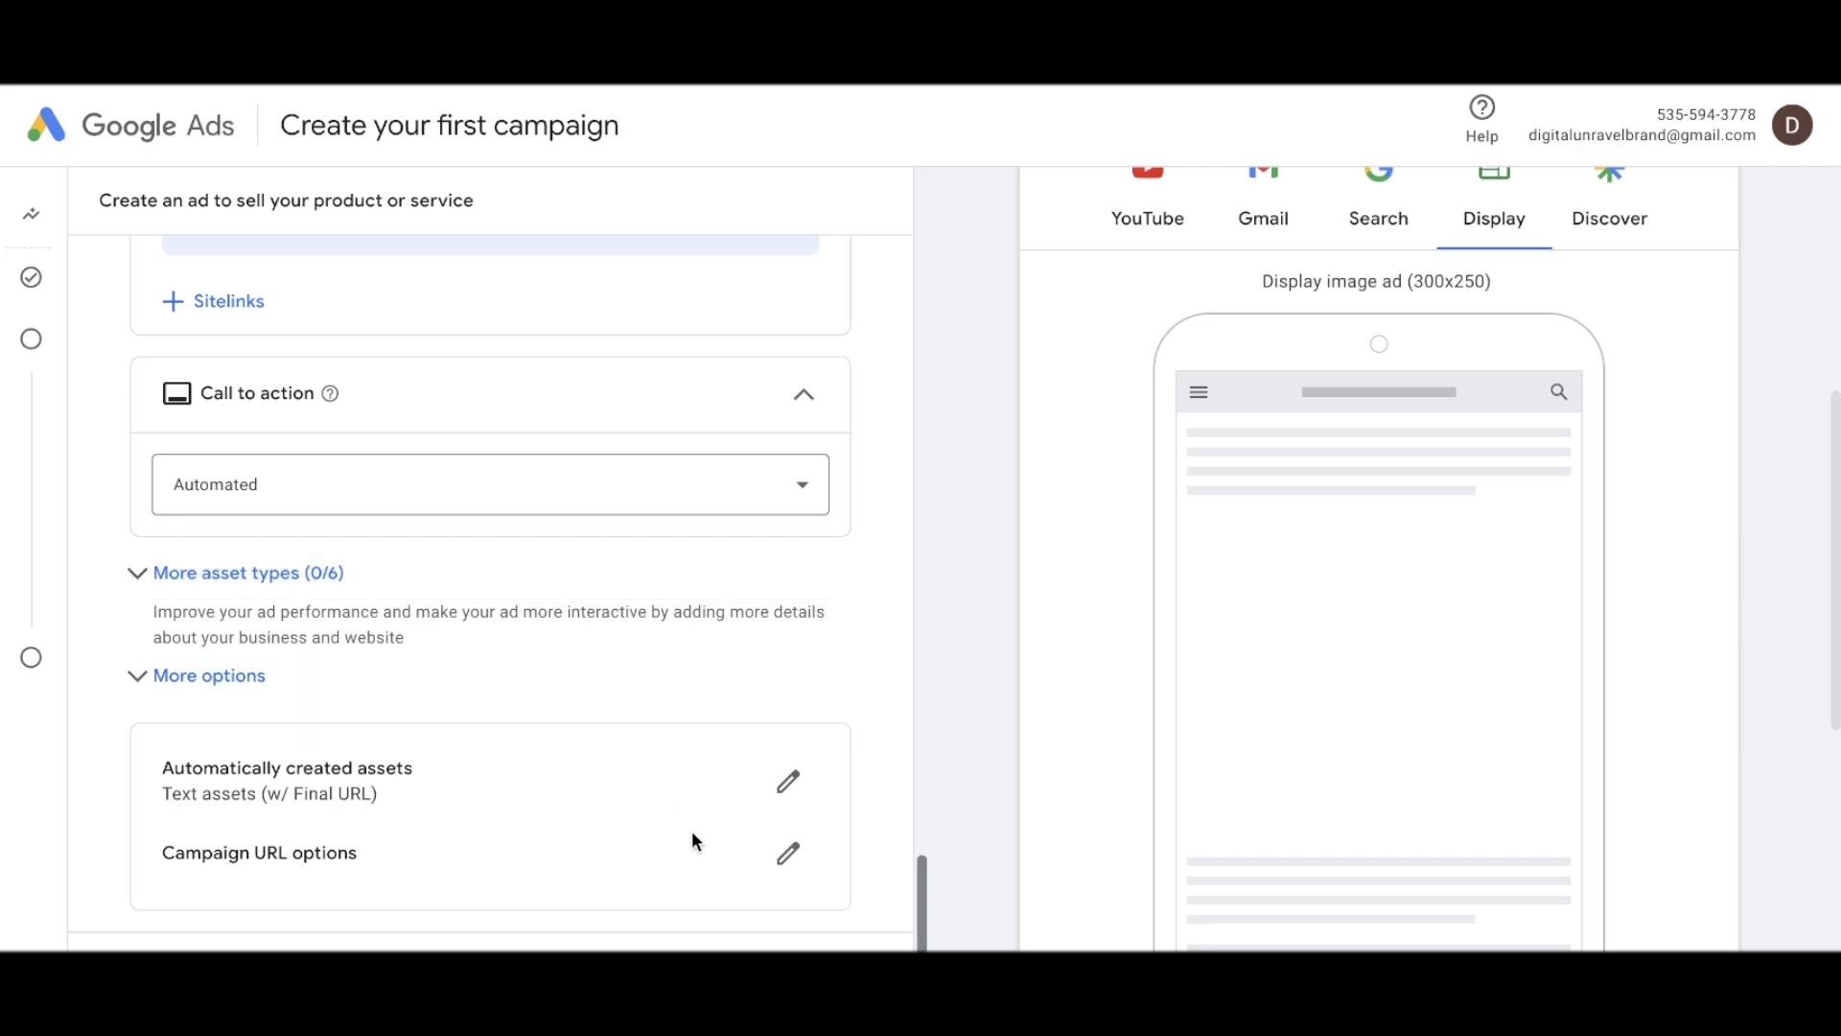
pyautogui.click(1383, 187)
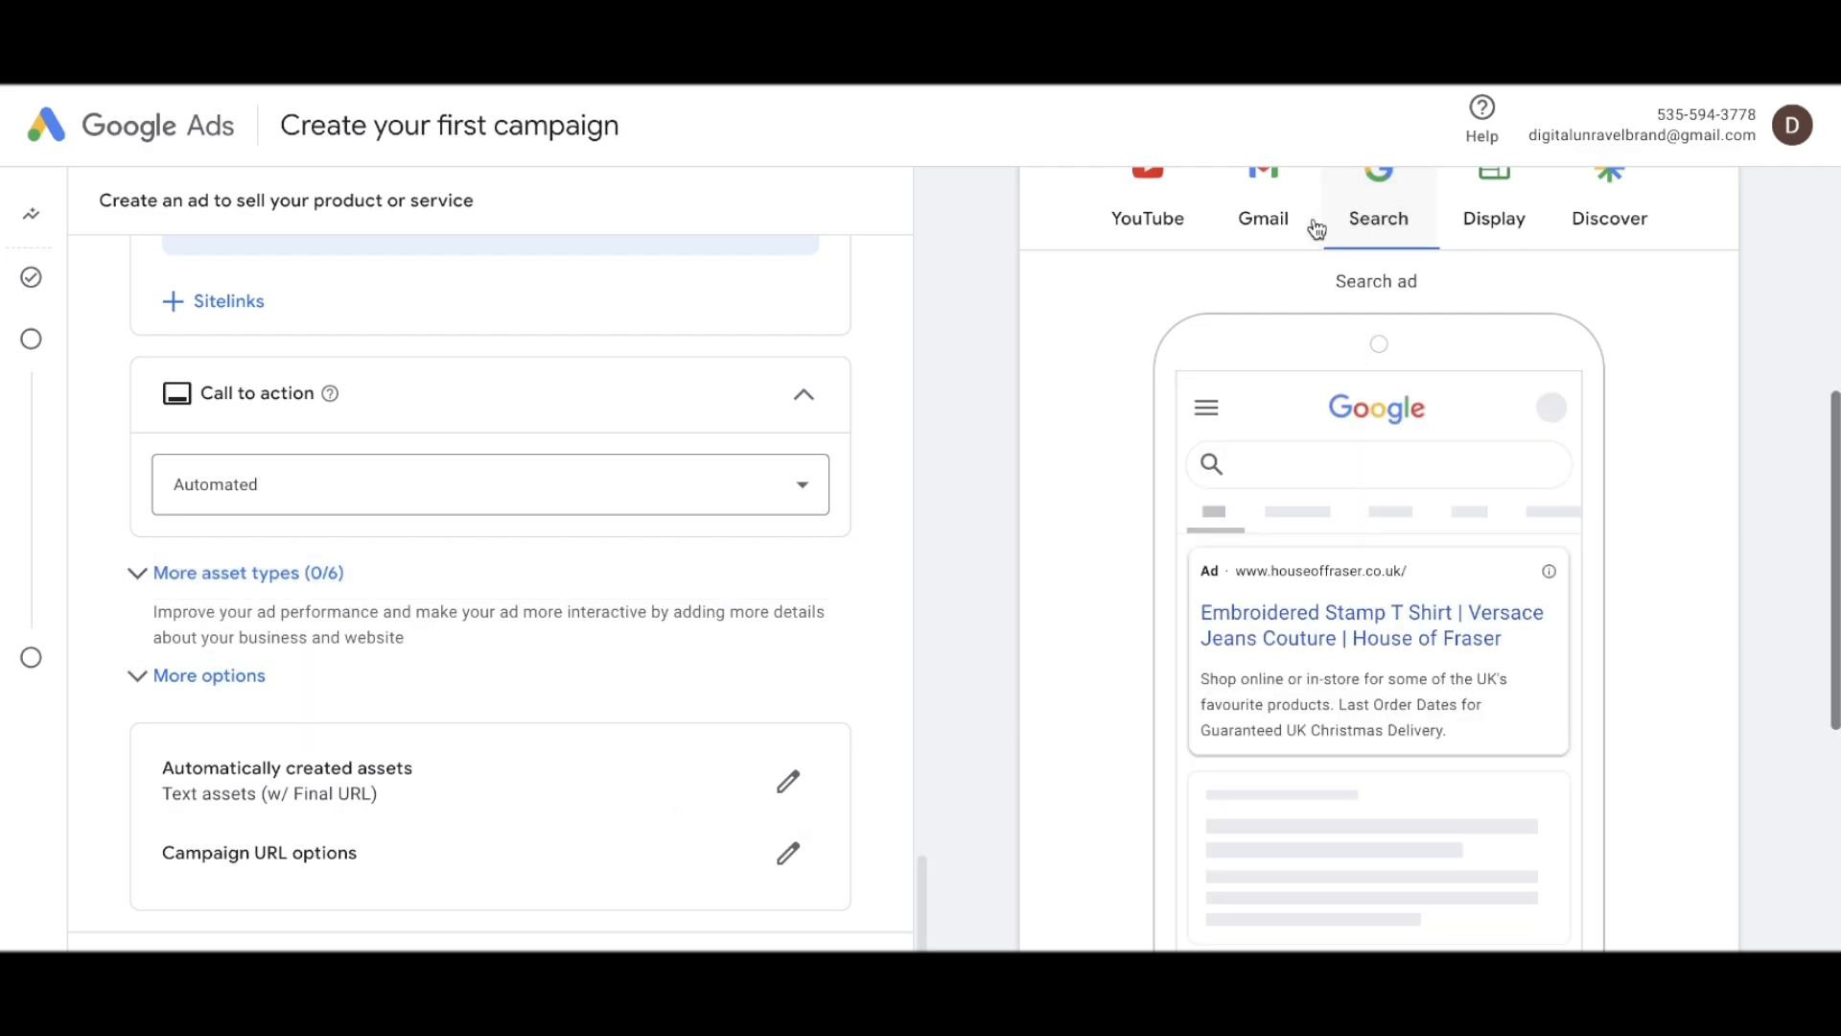
# - Check the ad's Gmail preview in its closed state, and return to the Search preview
pyautogui.click(1263, 167)
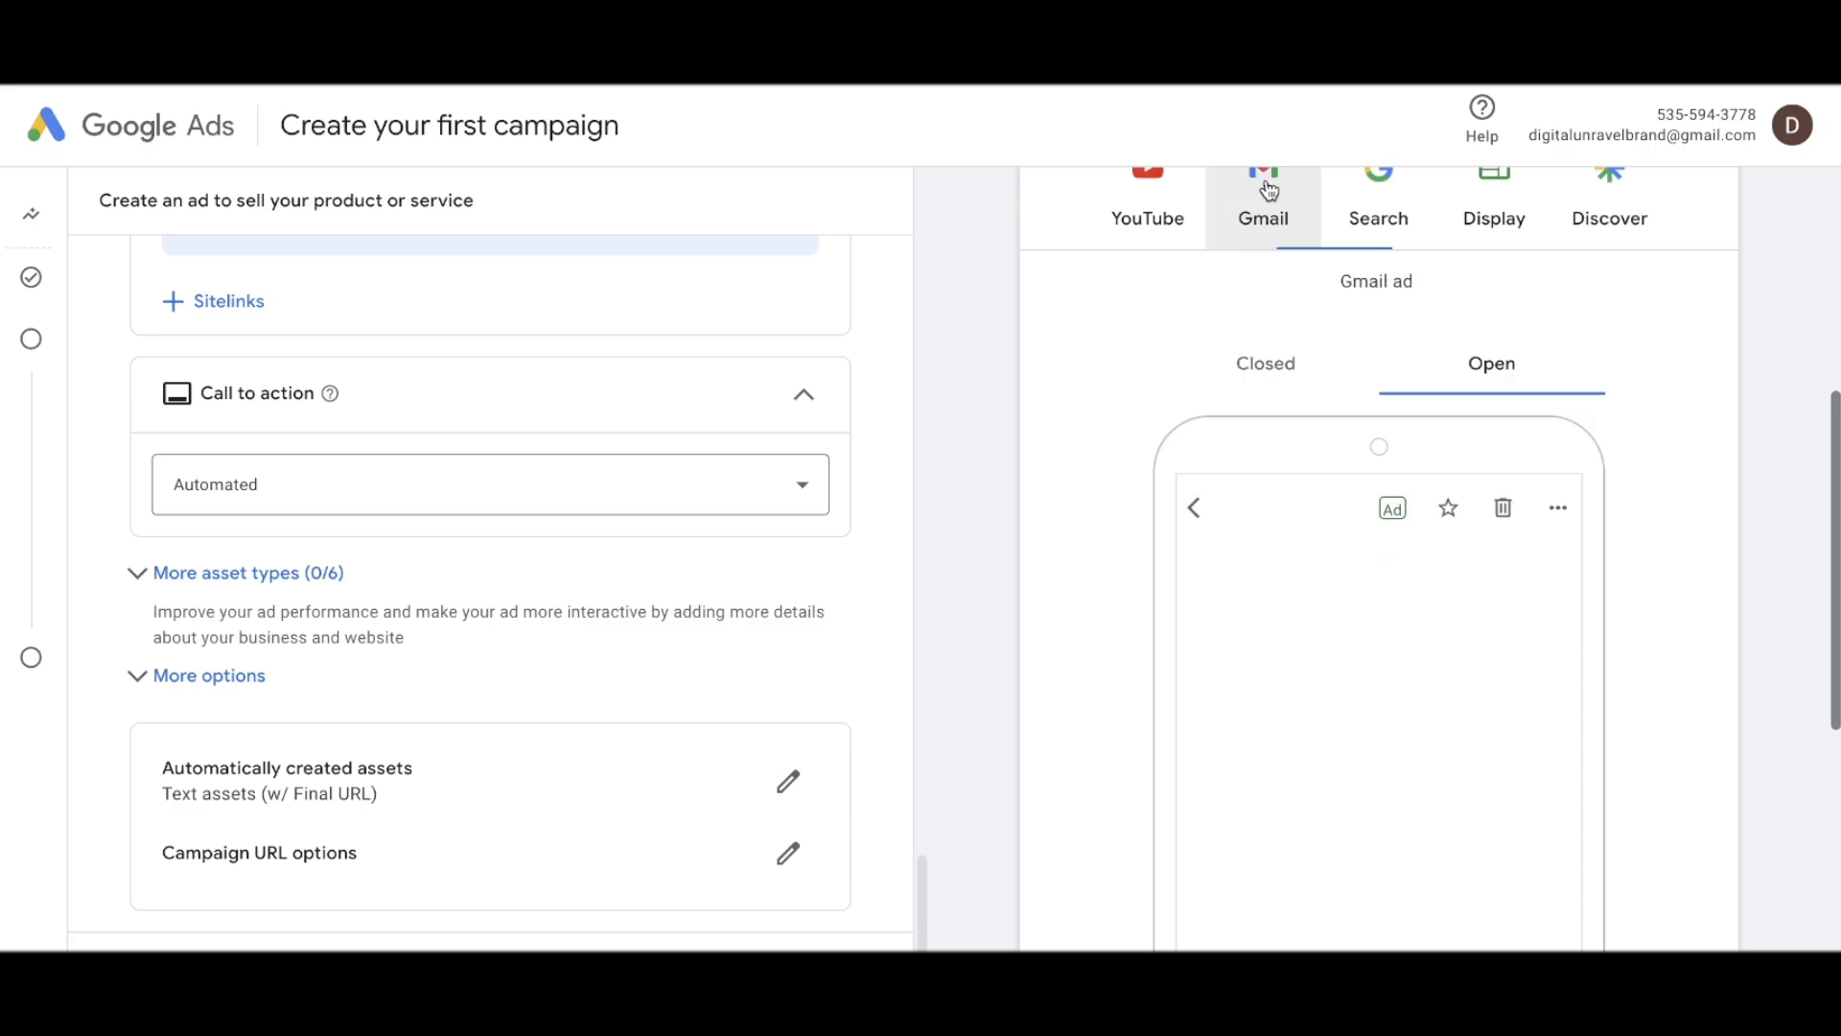
pyautogui.click(1254, 361)
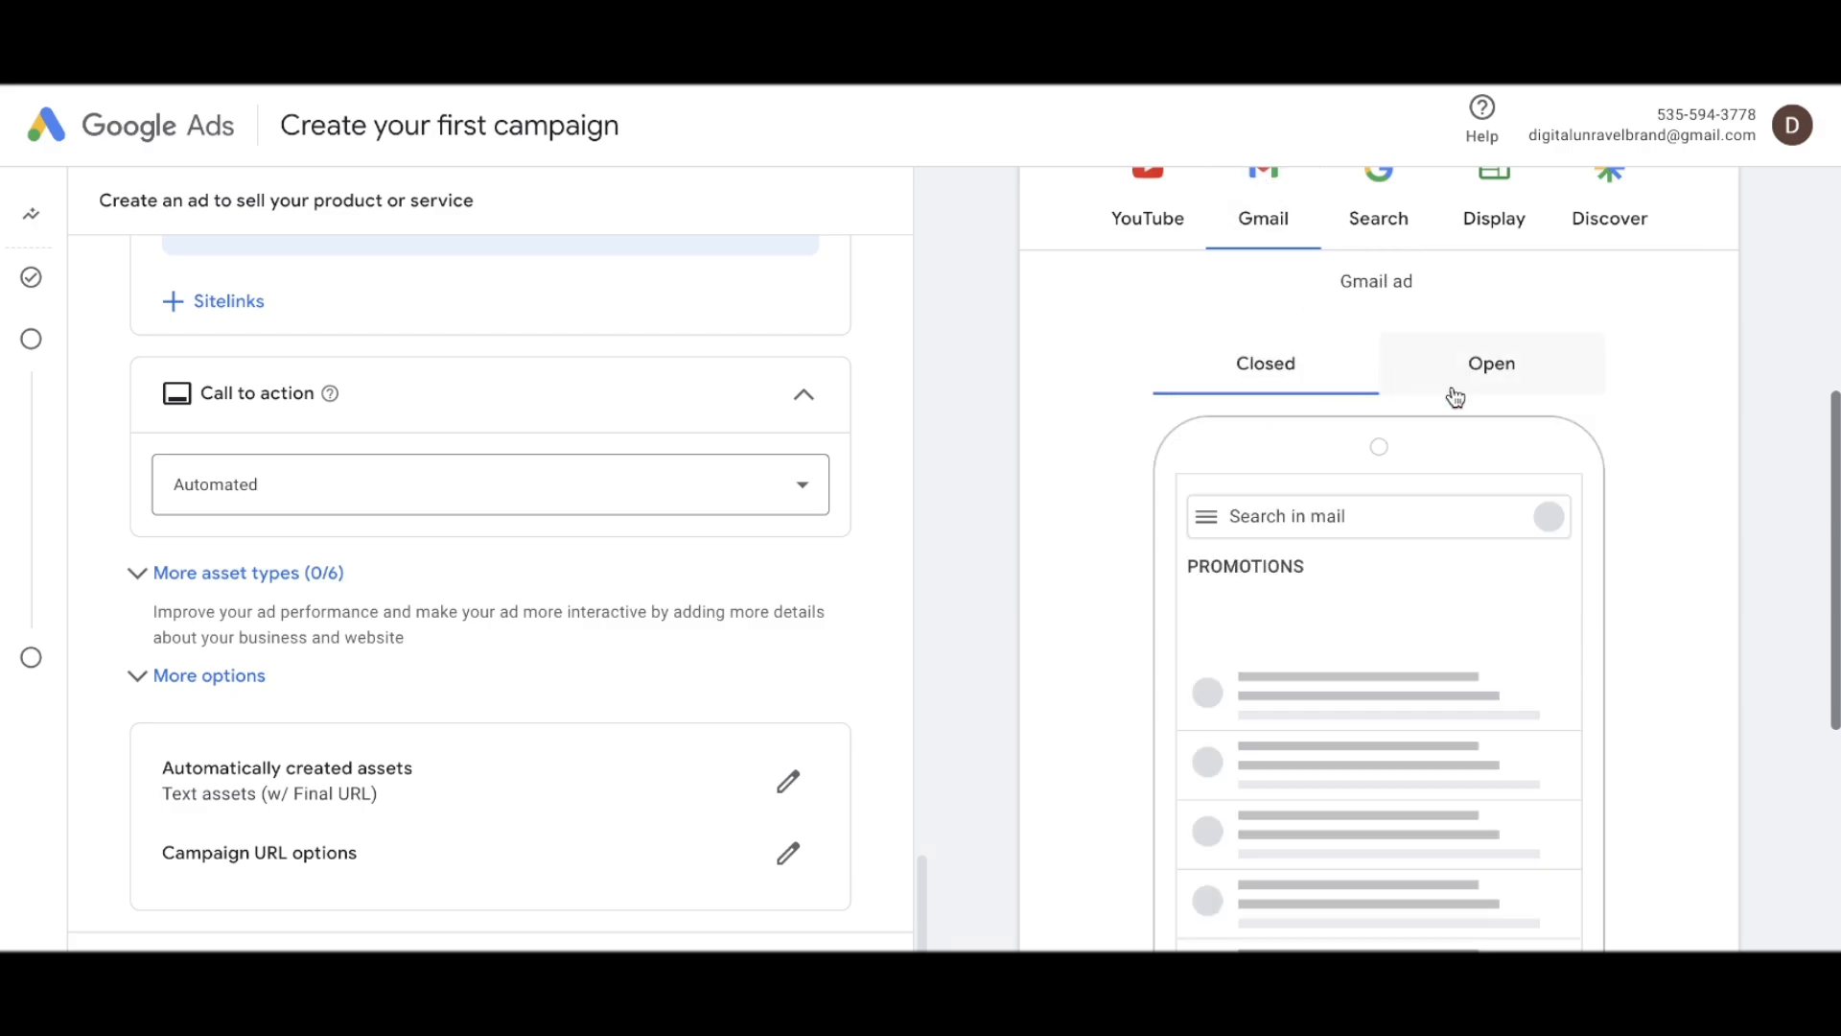
pyautogui.click(1352, 240)
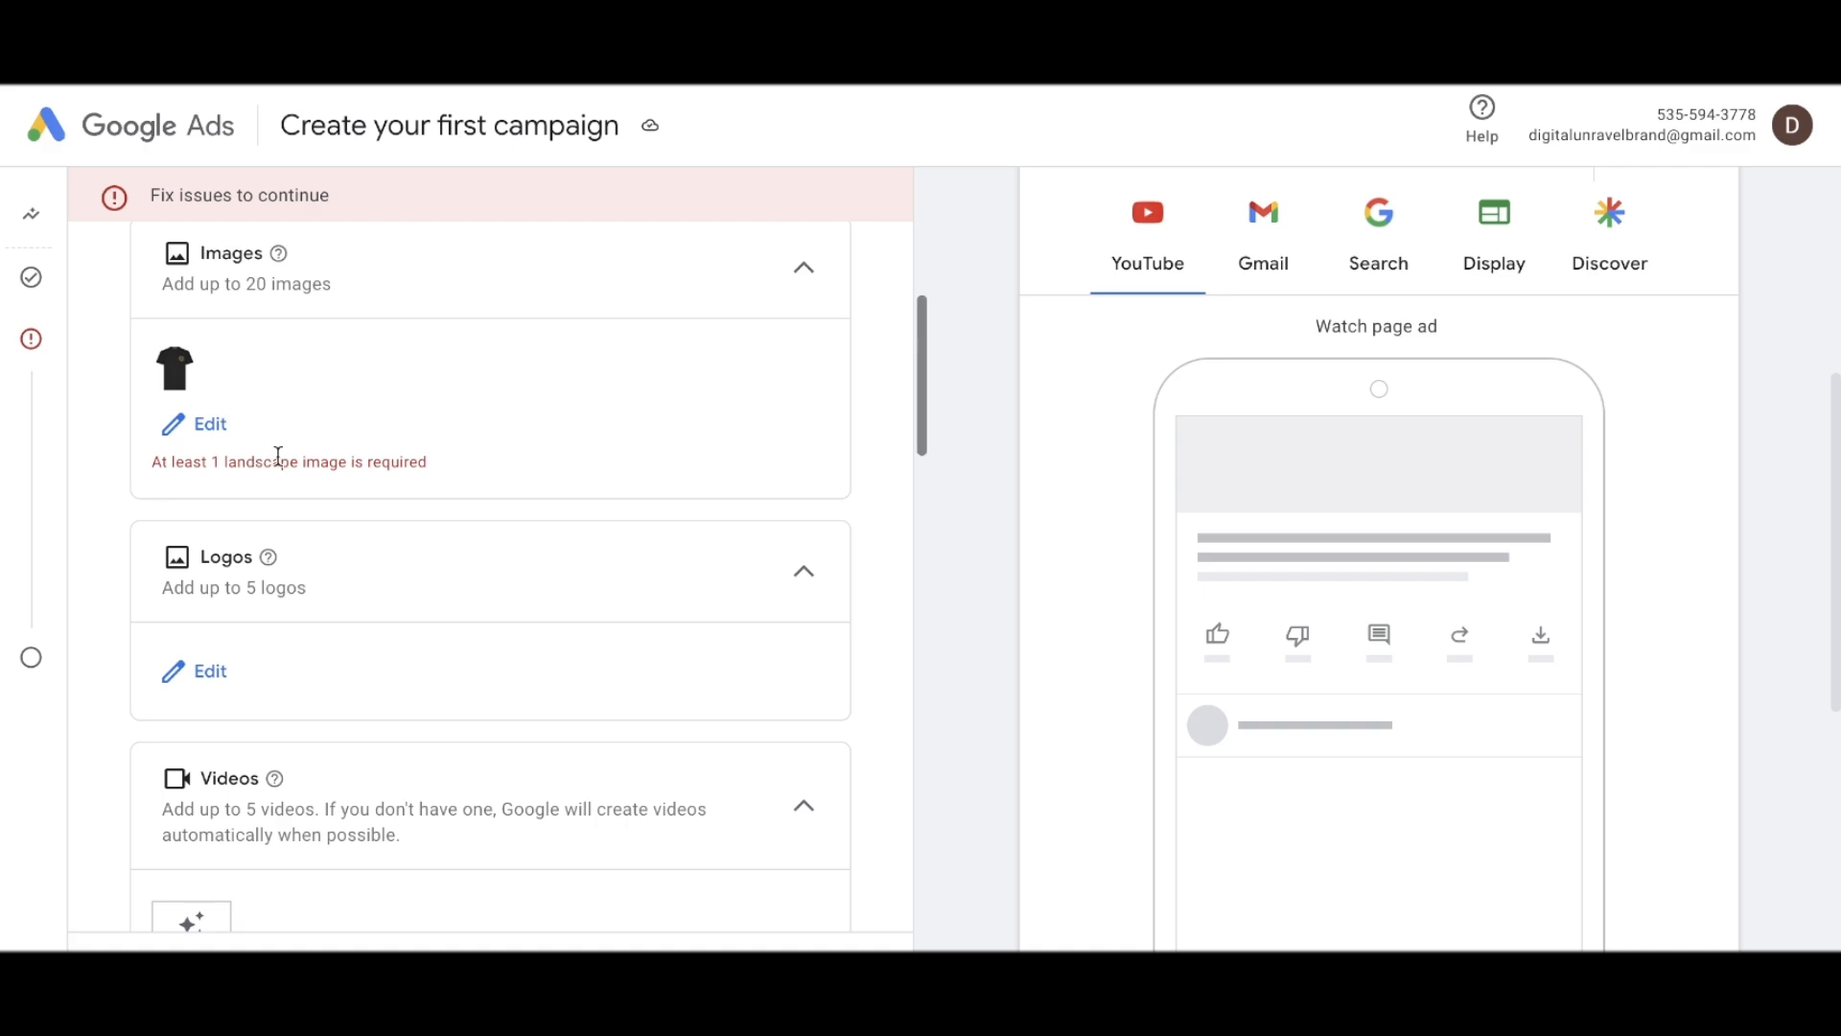
# - Add a landscape 1.91:1 crop of the black T-shirt picture to the ad's images and save the selection
pyautogui.click(211, 428)
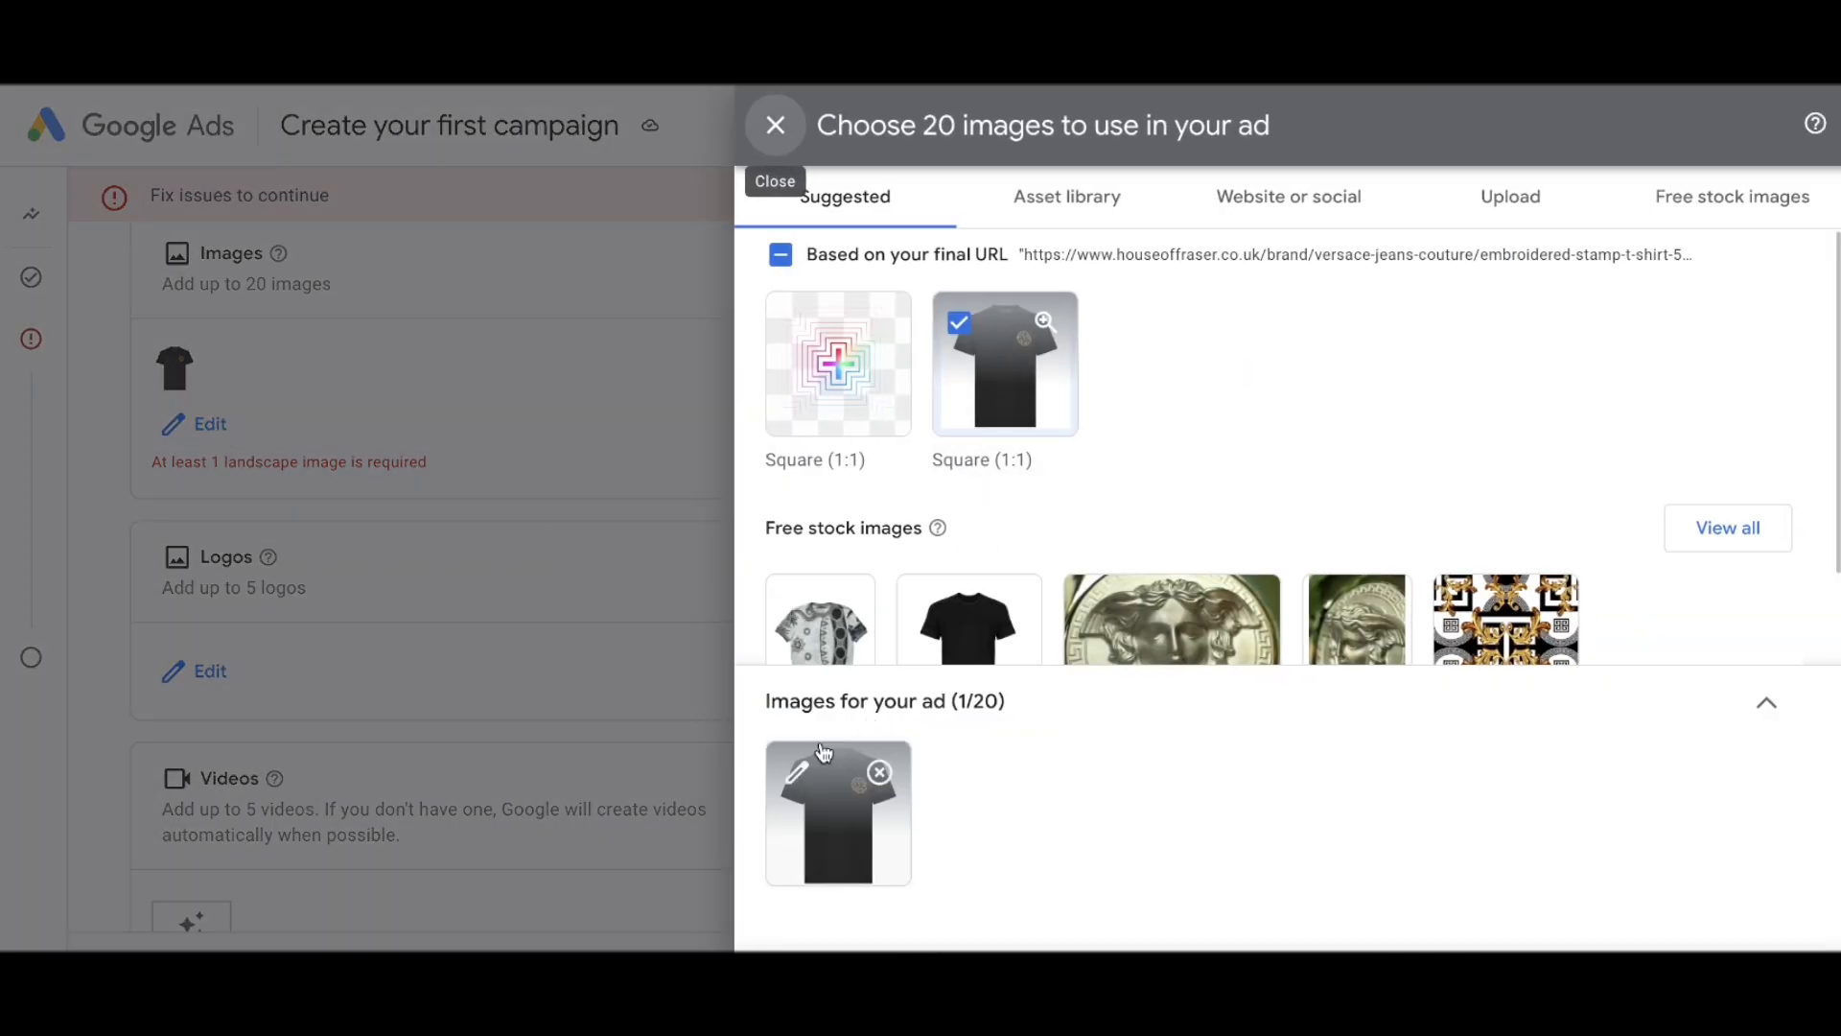
pyautogui.click(986, 382)
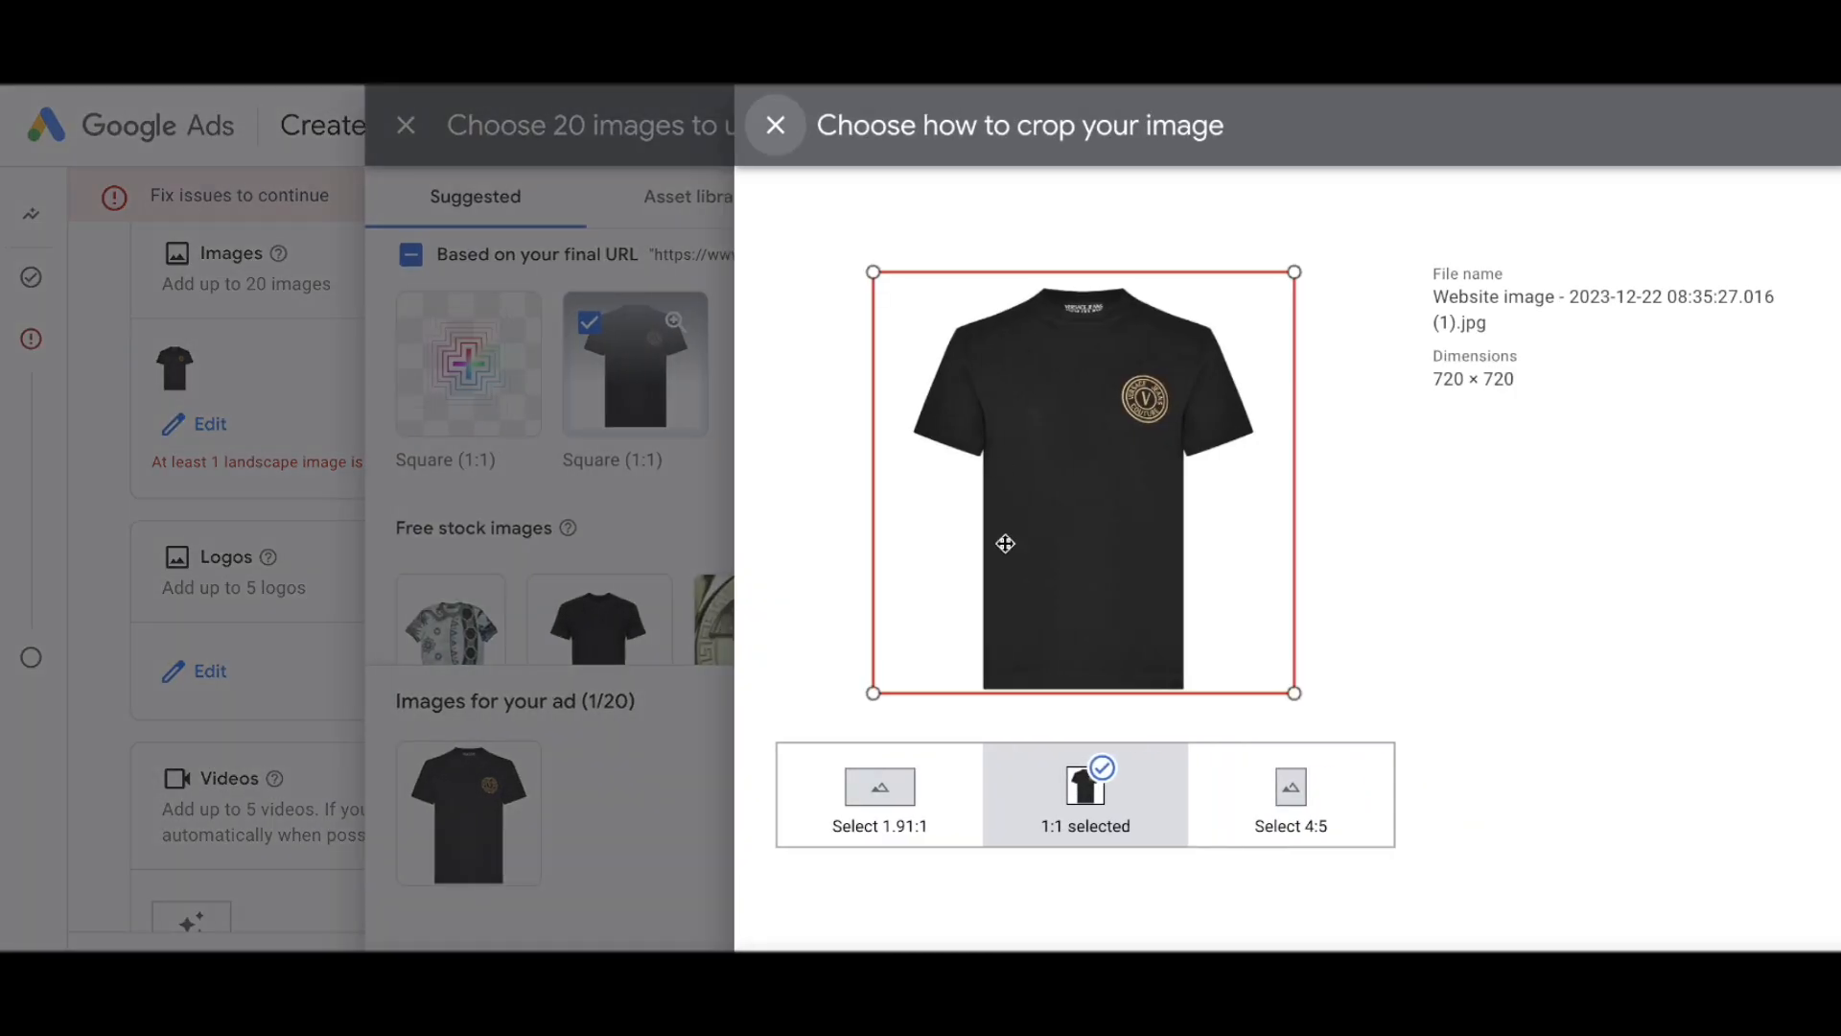
pyautogui.click(884, 800)
pyautogui.moveTo(1074, 415); pyautogui.dragTo(1074, 331)
pyautogui.click(800, 978)
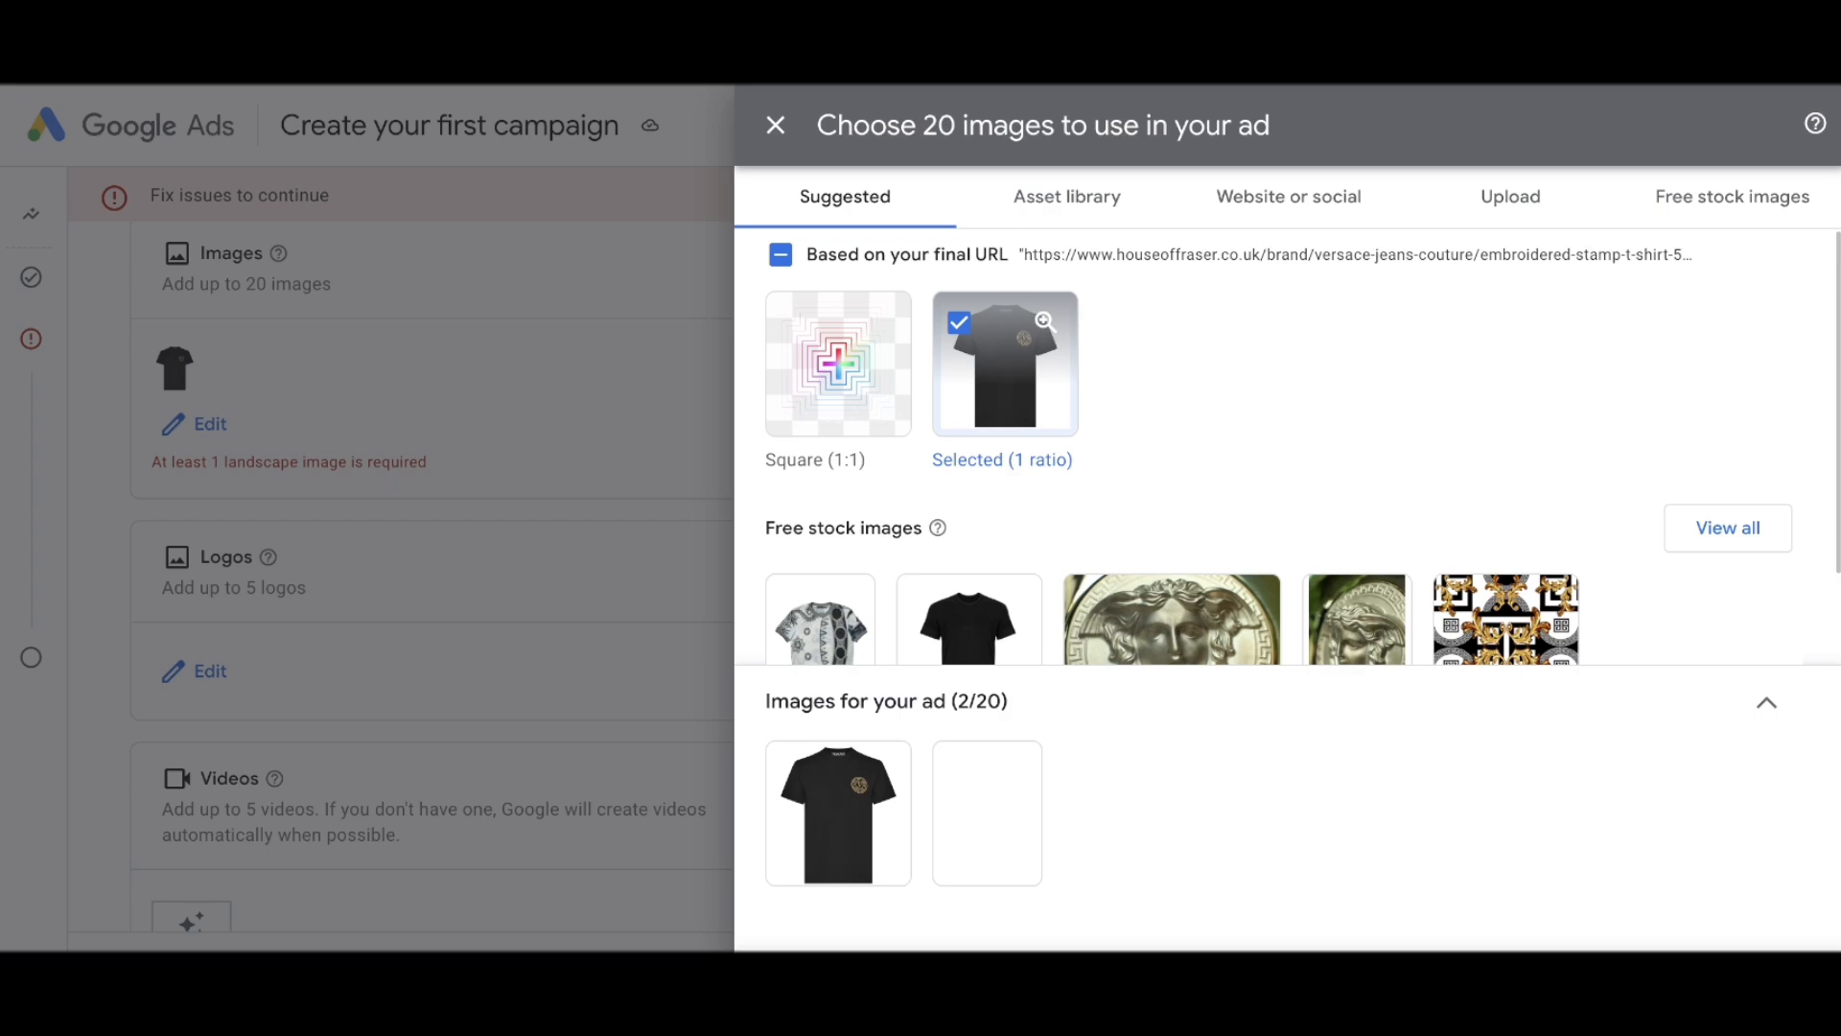
pyautogui.click(800, 978)
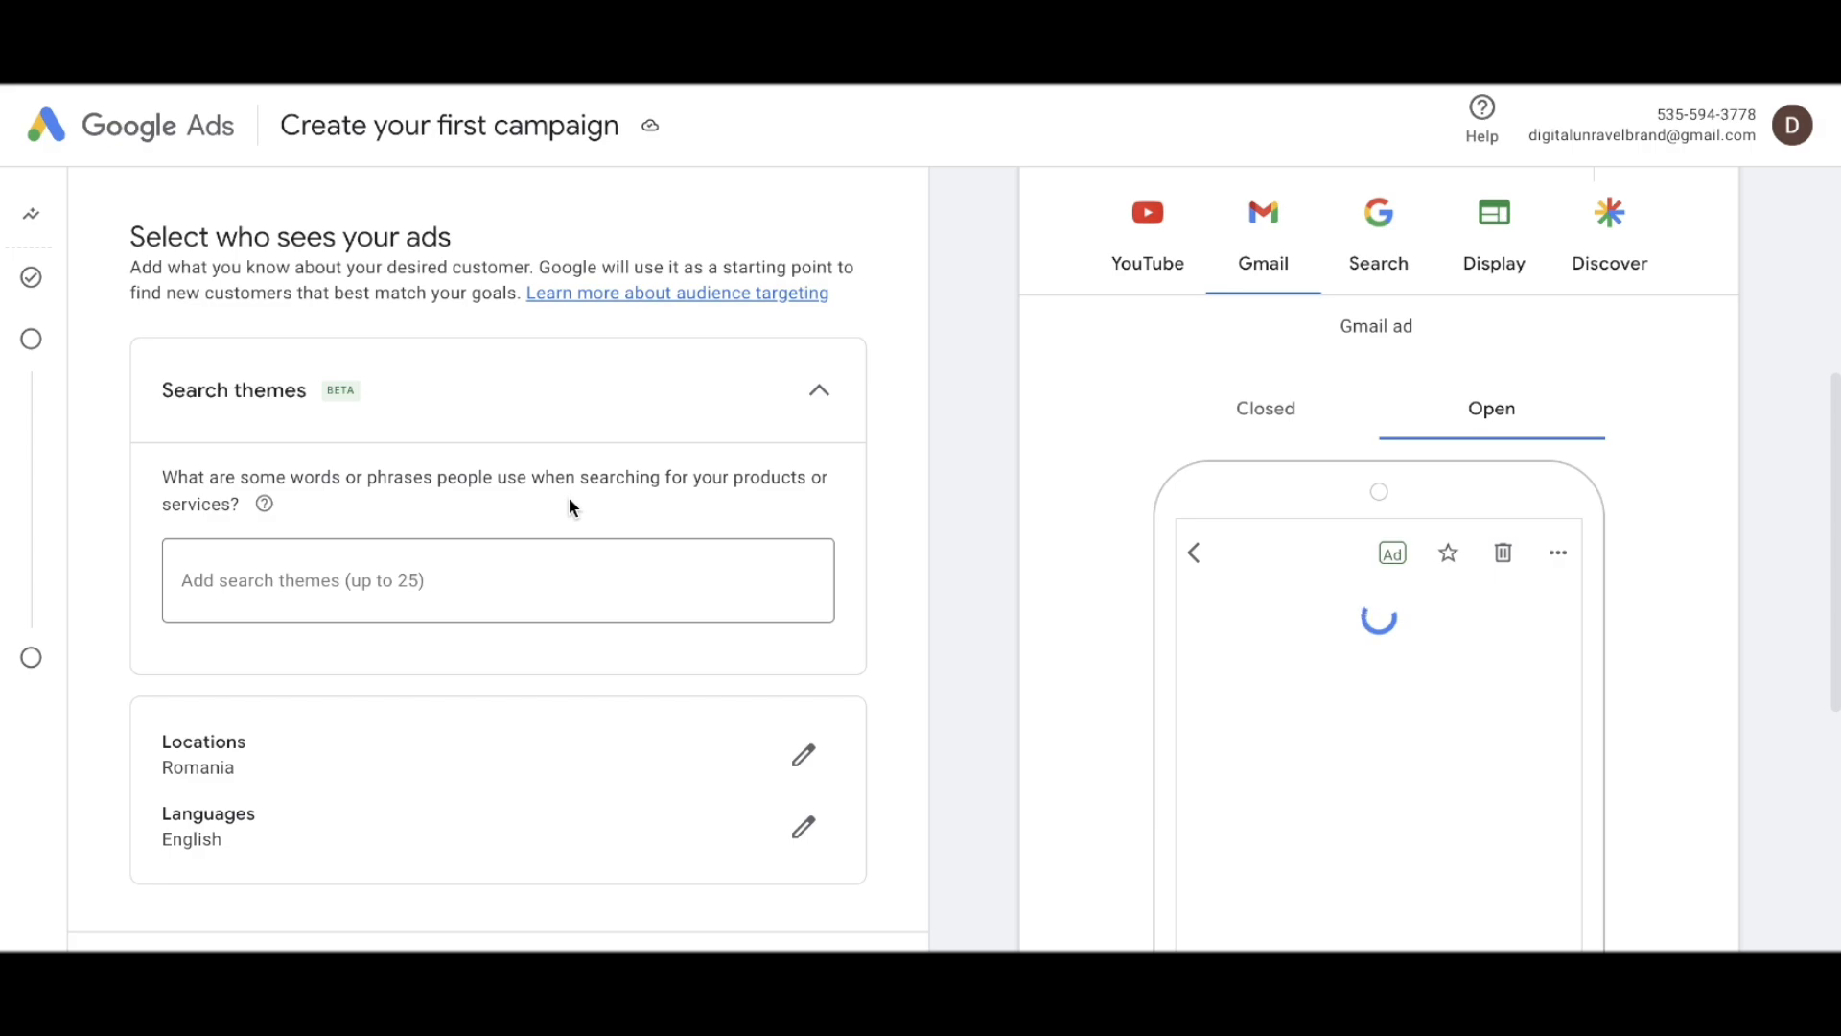
# - Add the search themes t shirt and blue t-shirt to the campaign's audience signals
pyautogui.click(447, 578)
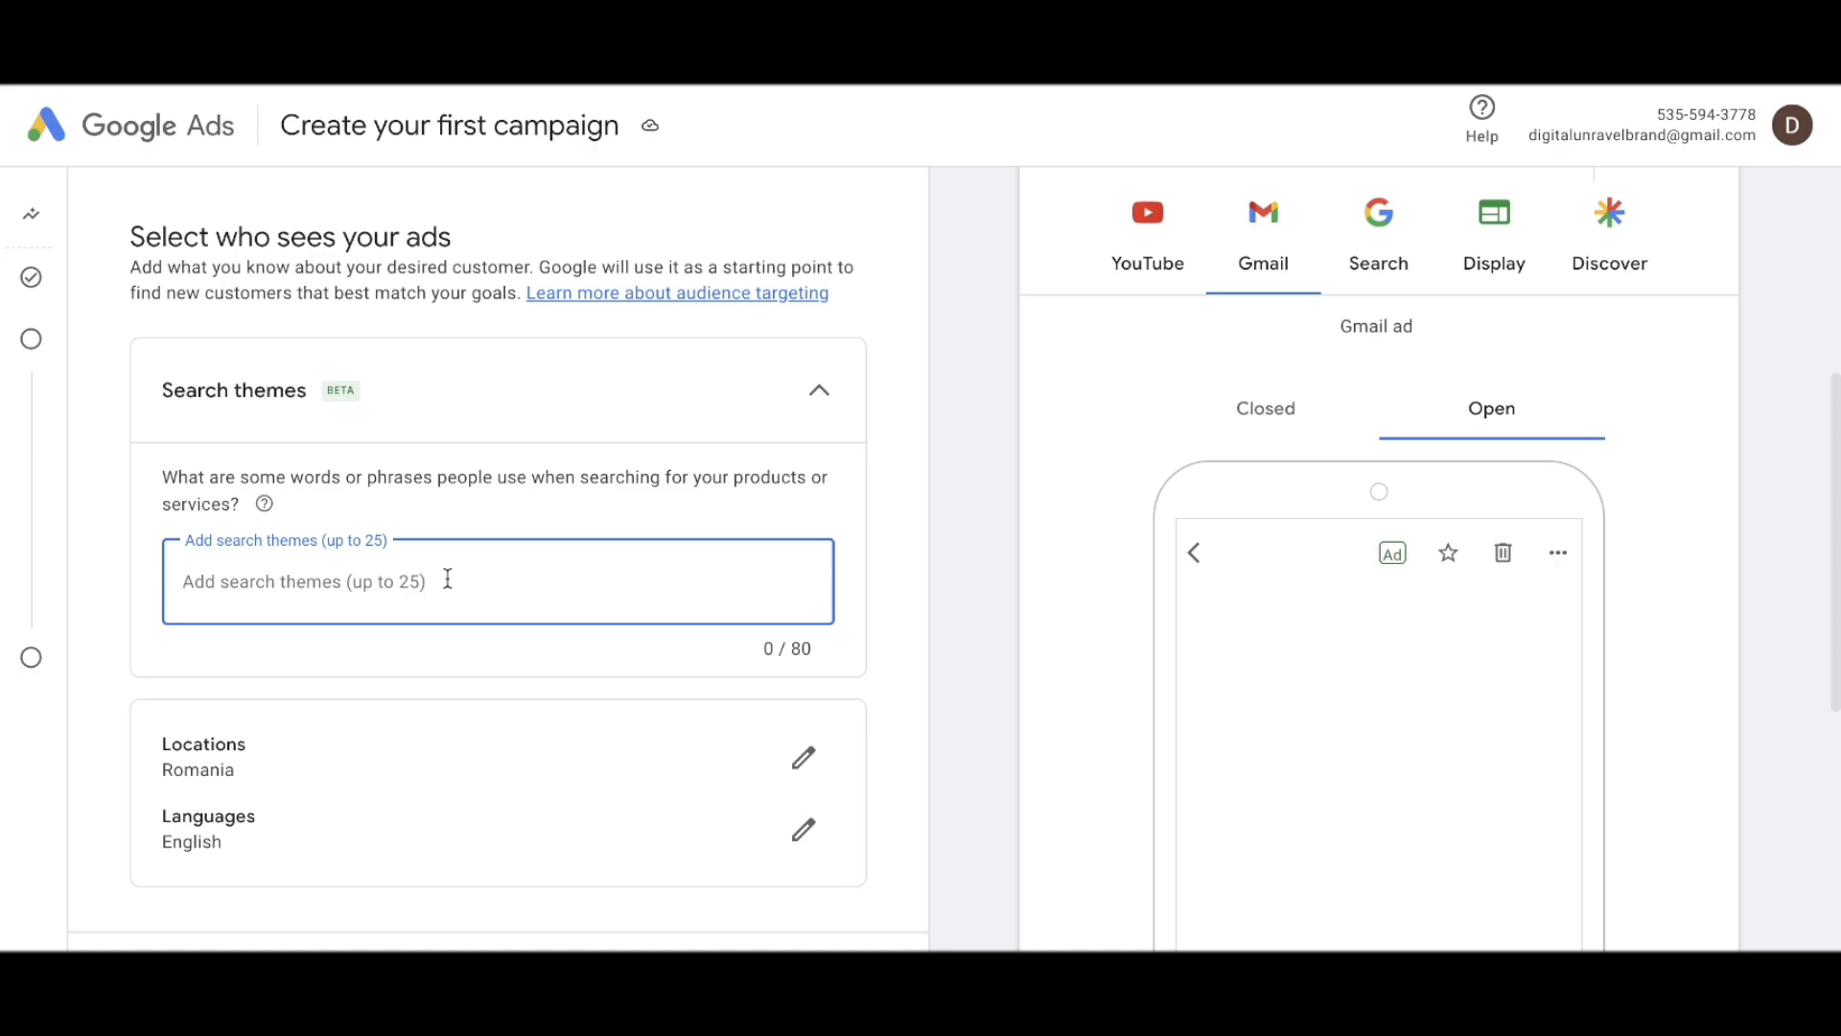
pyautogui.write('t shirt')
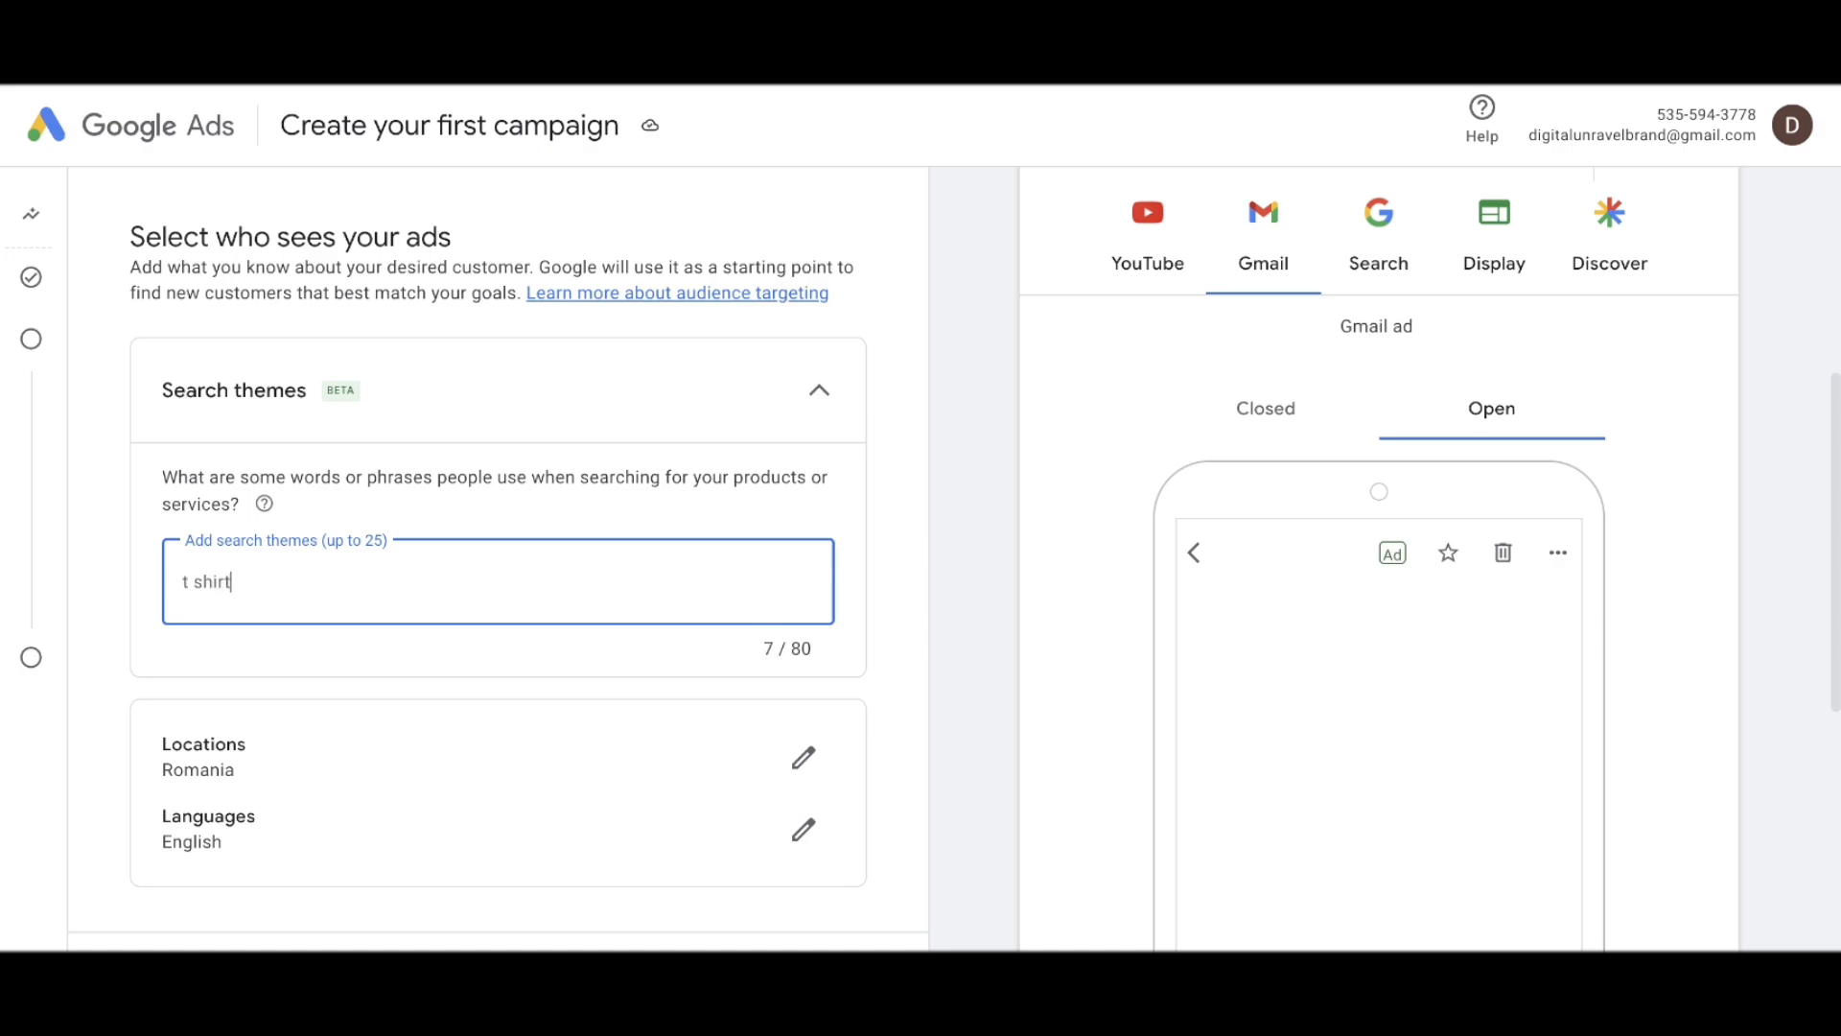
pyautogui.press('Return')
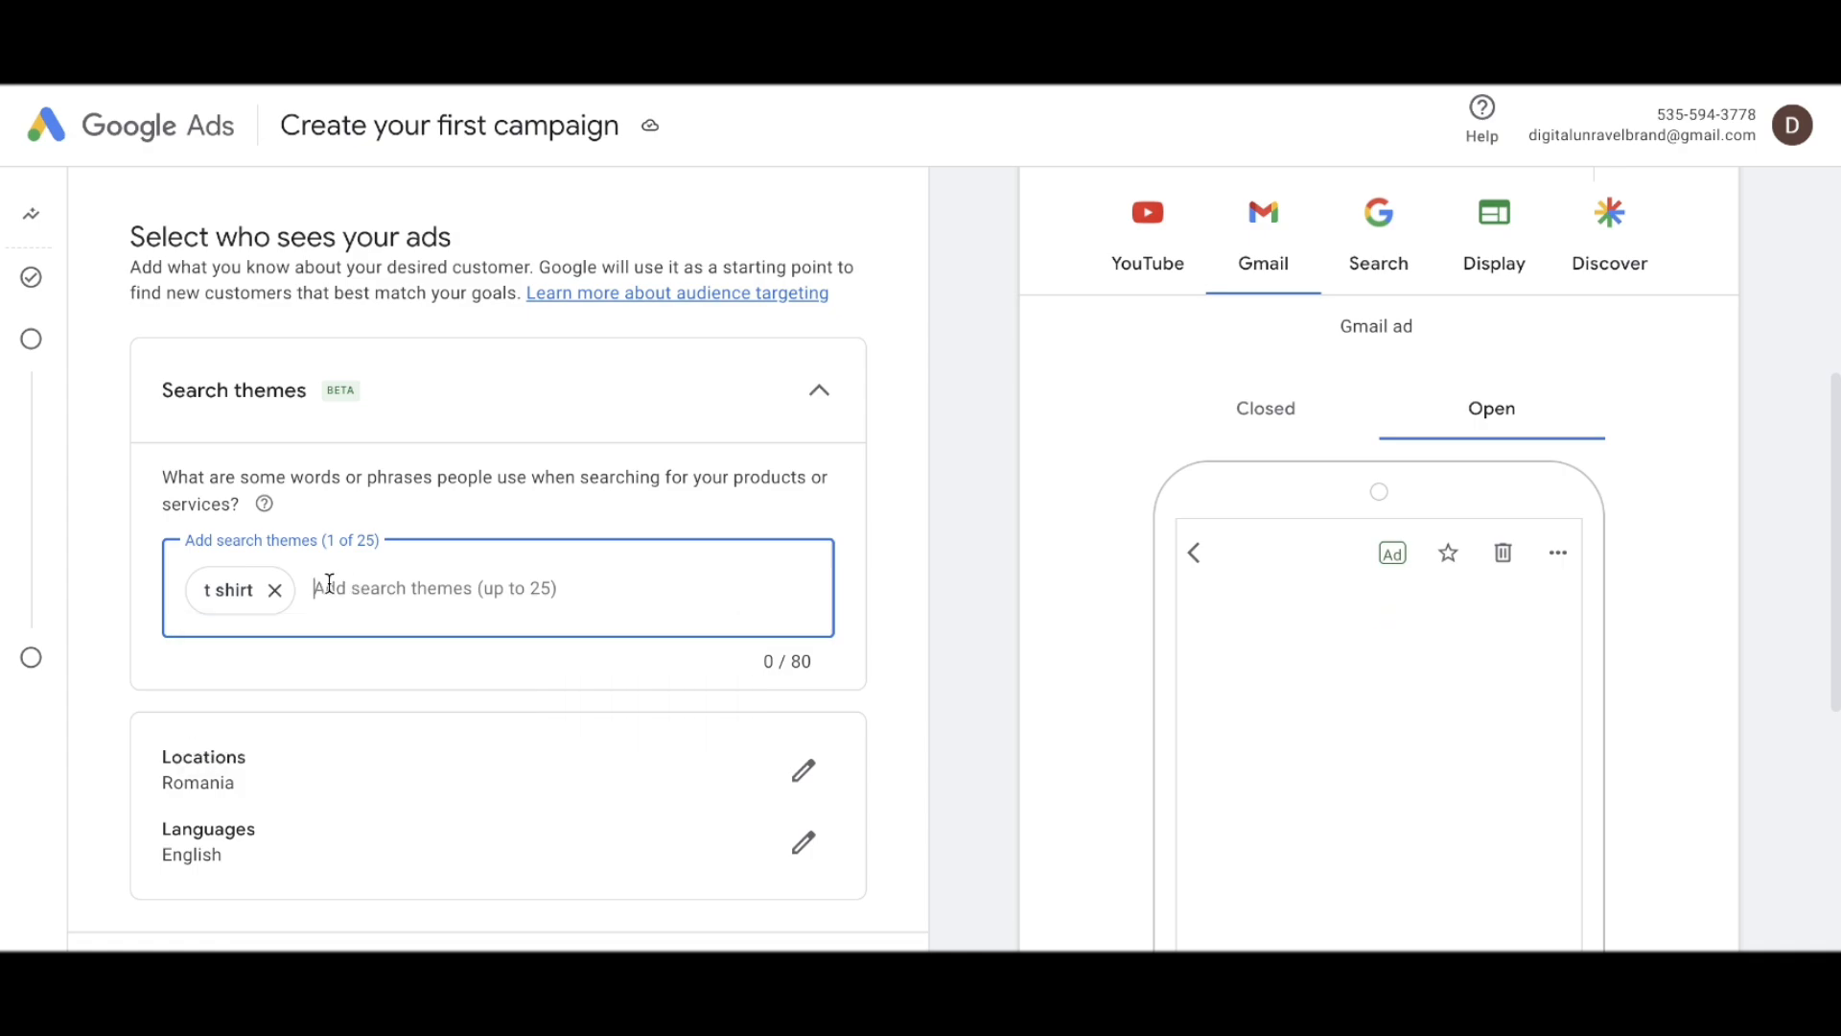
pyautogui.write('blue t-')
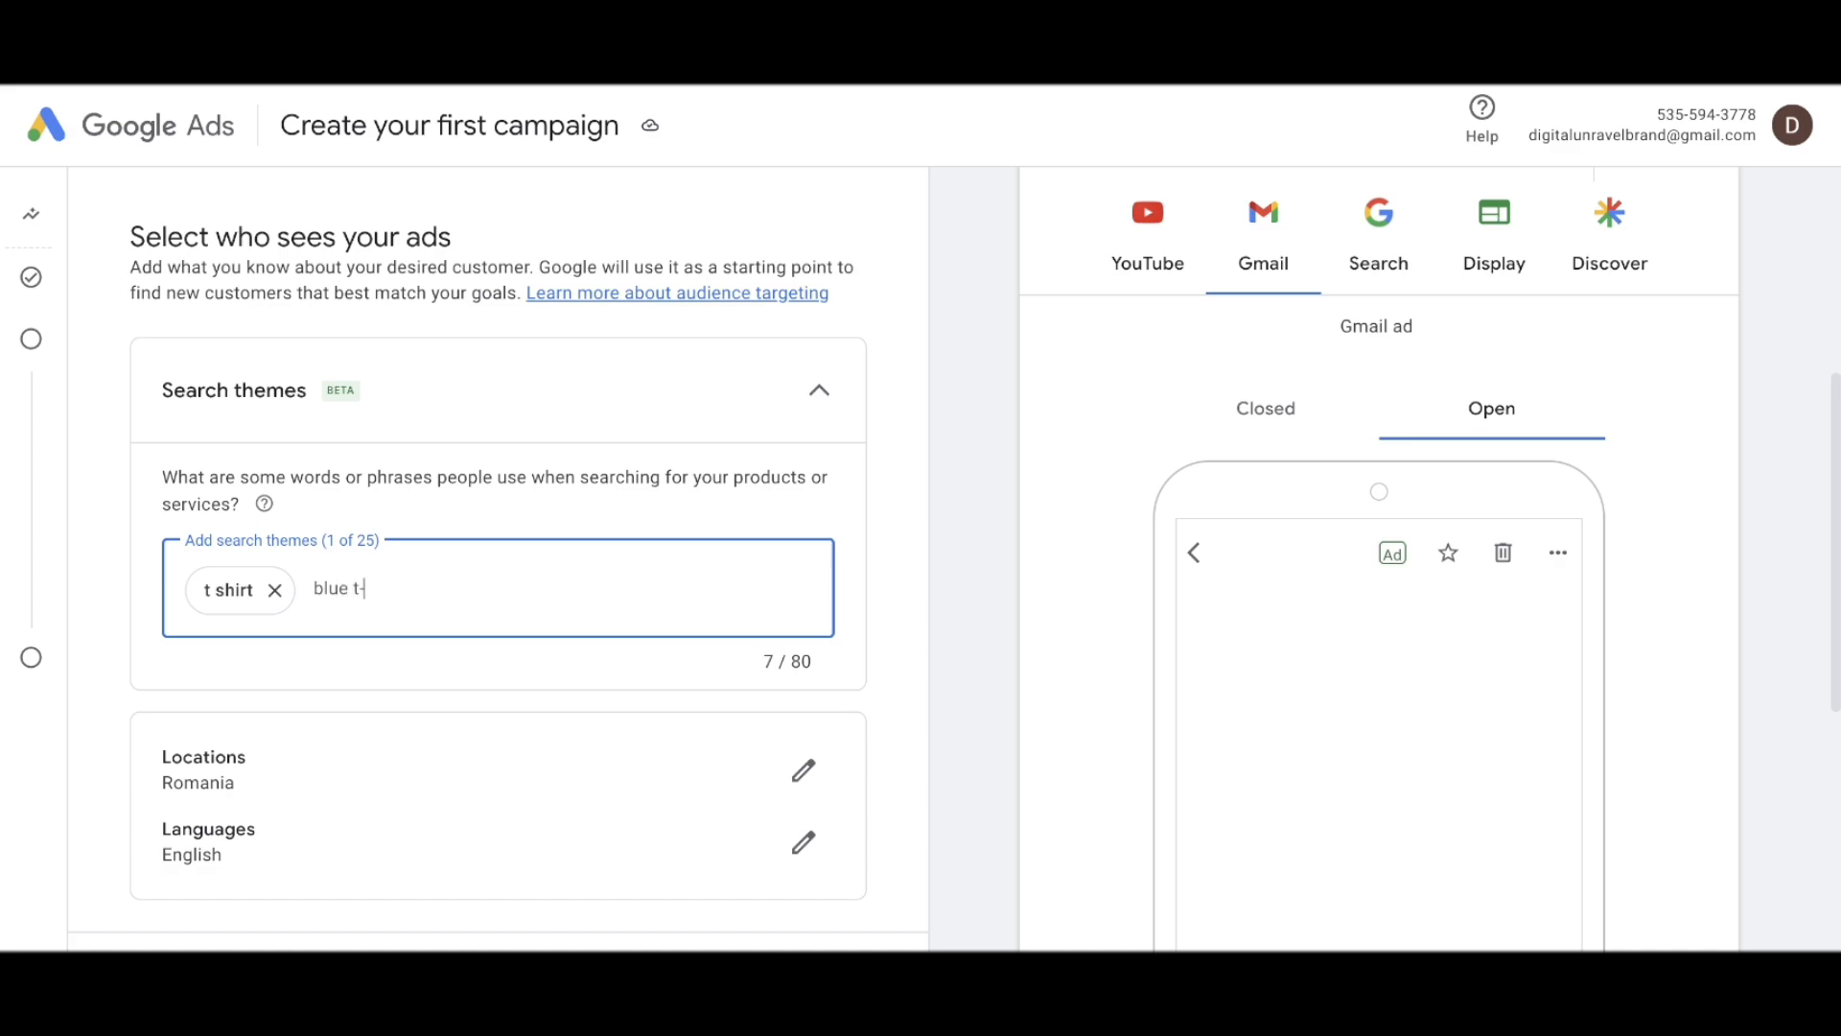
pyautogui.write('shirt')
pyautogui.press('Return')
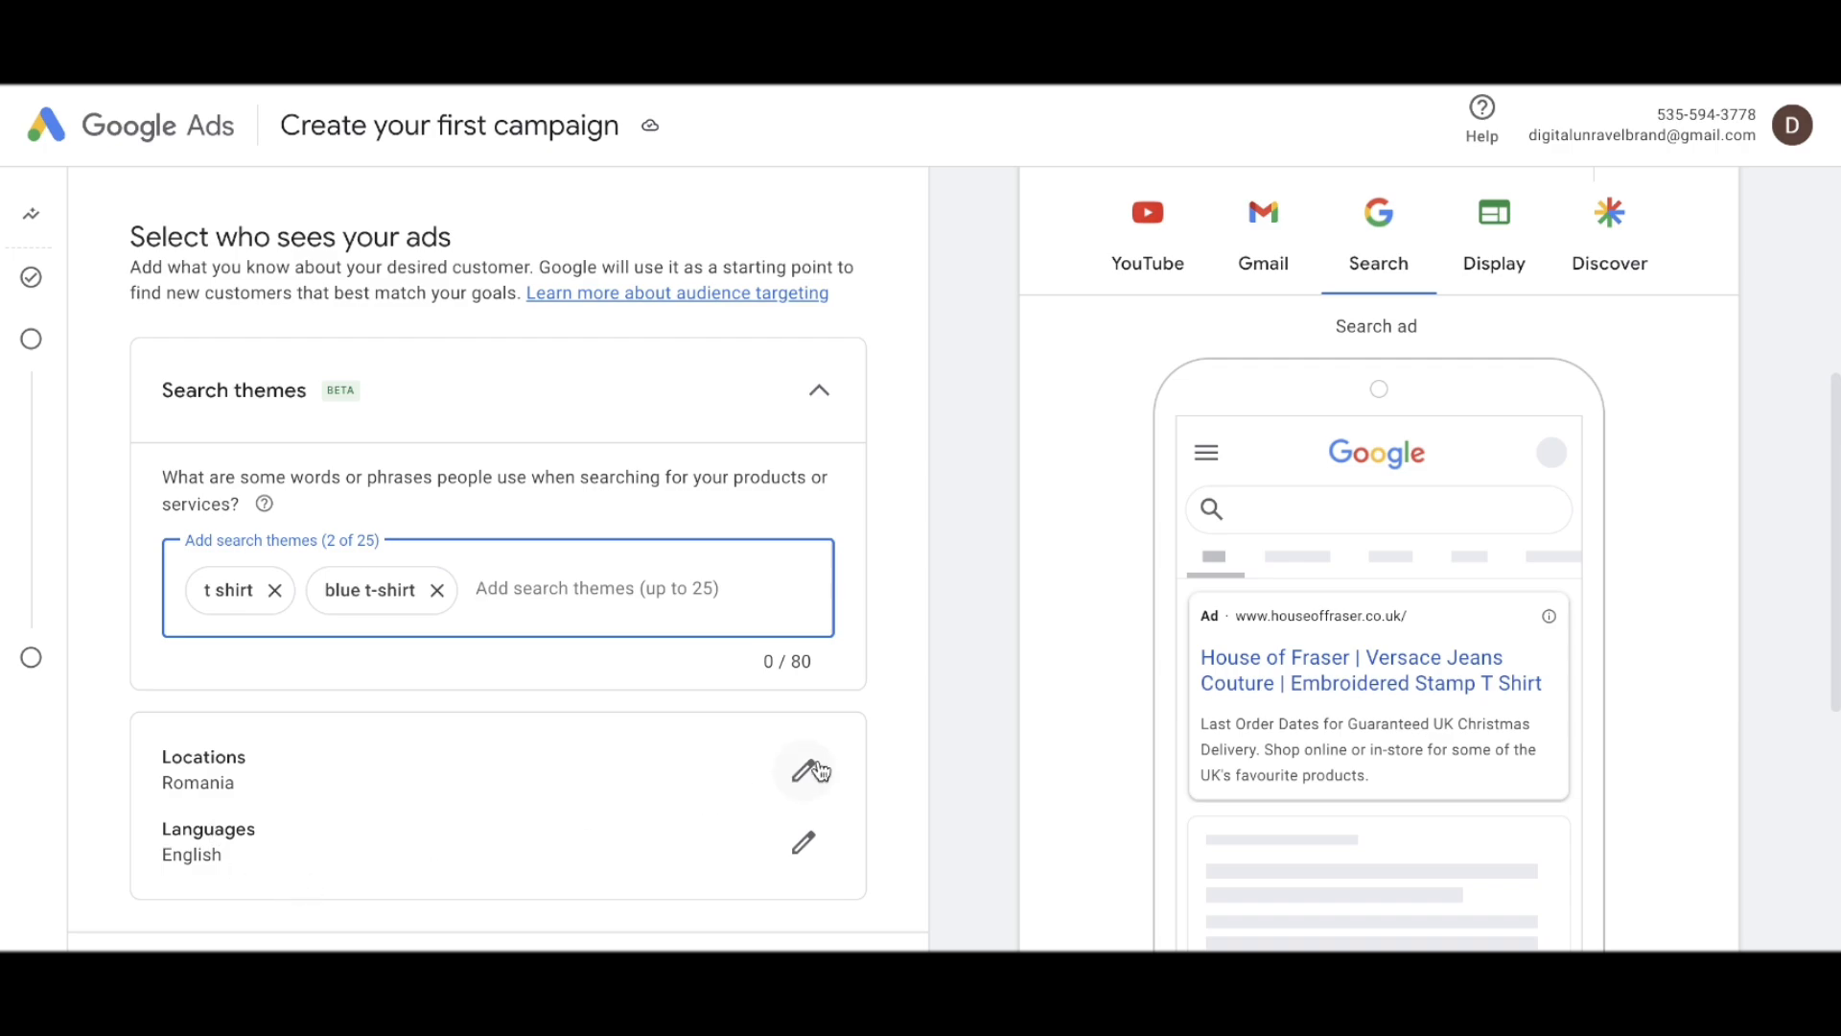
# - Switch the campaign's location targeting to custom locations and target the United States
pyautogui.click(805, 774)
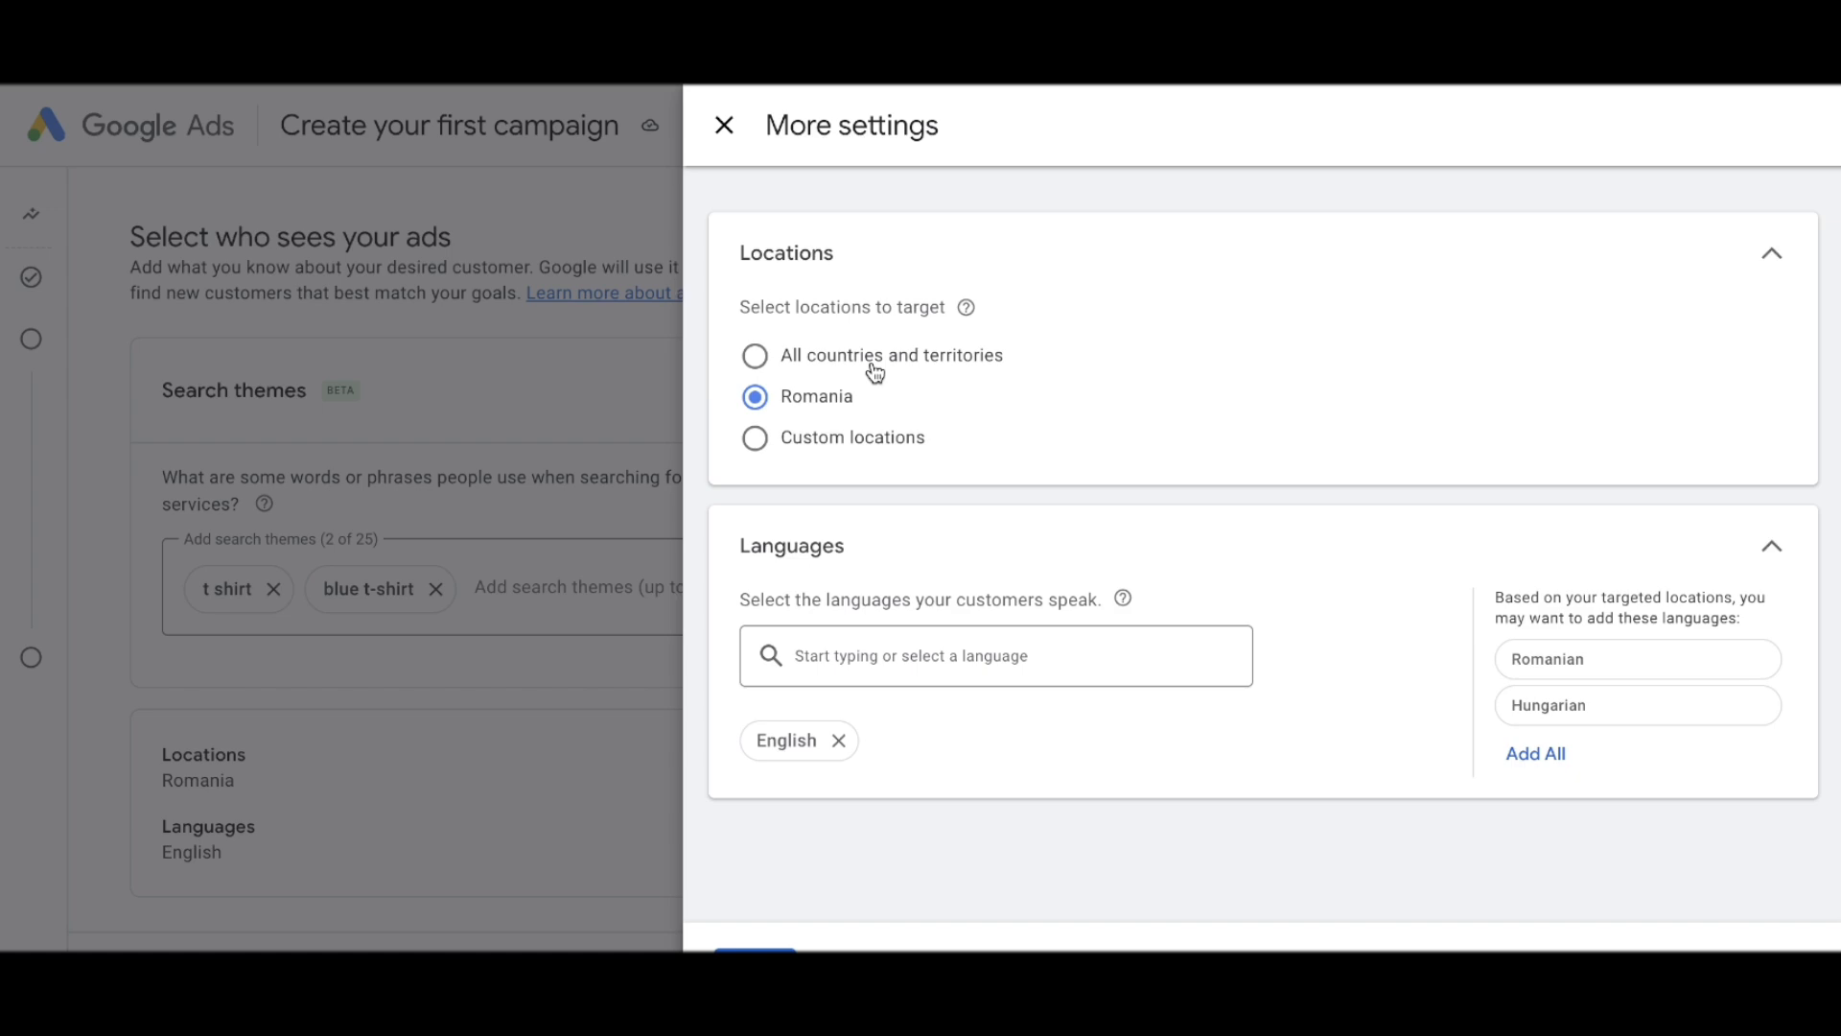
pyautogui.click(875, 370)
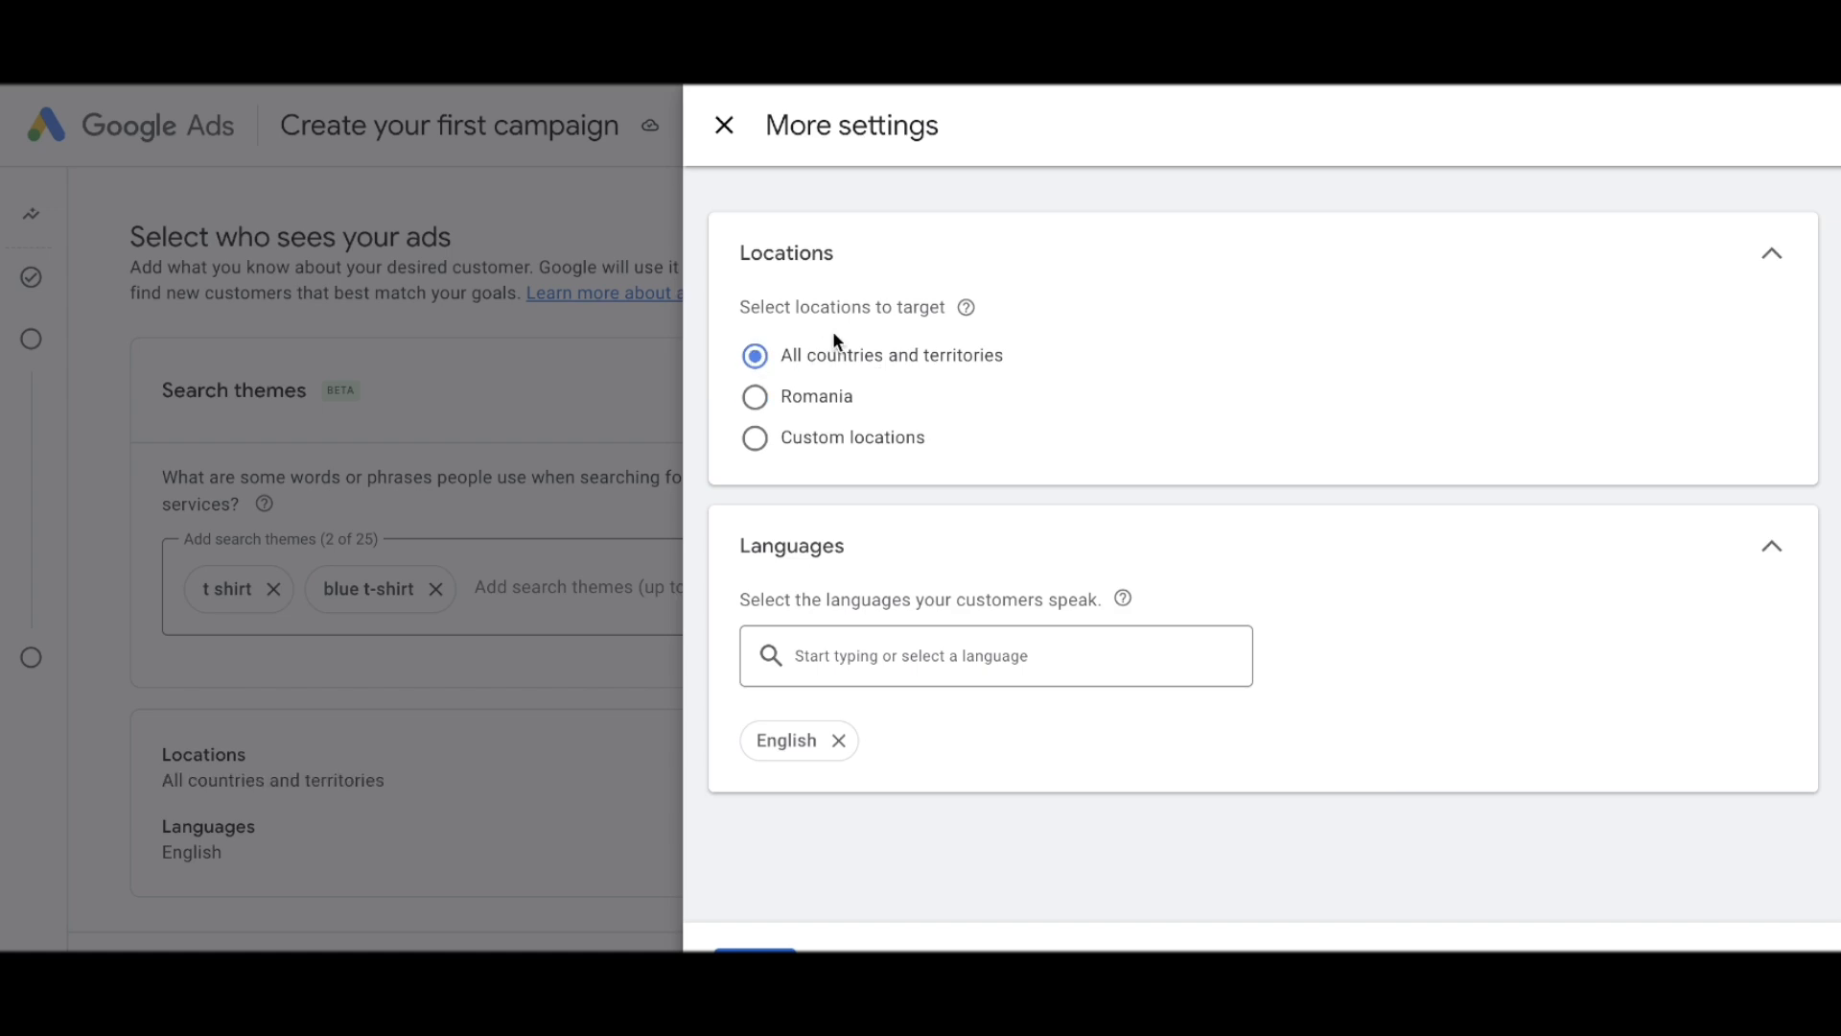
pyautogui.click(846, 439)
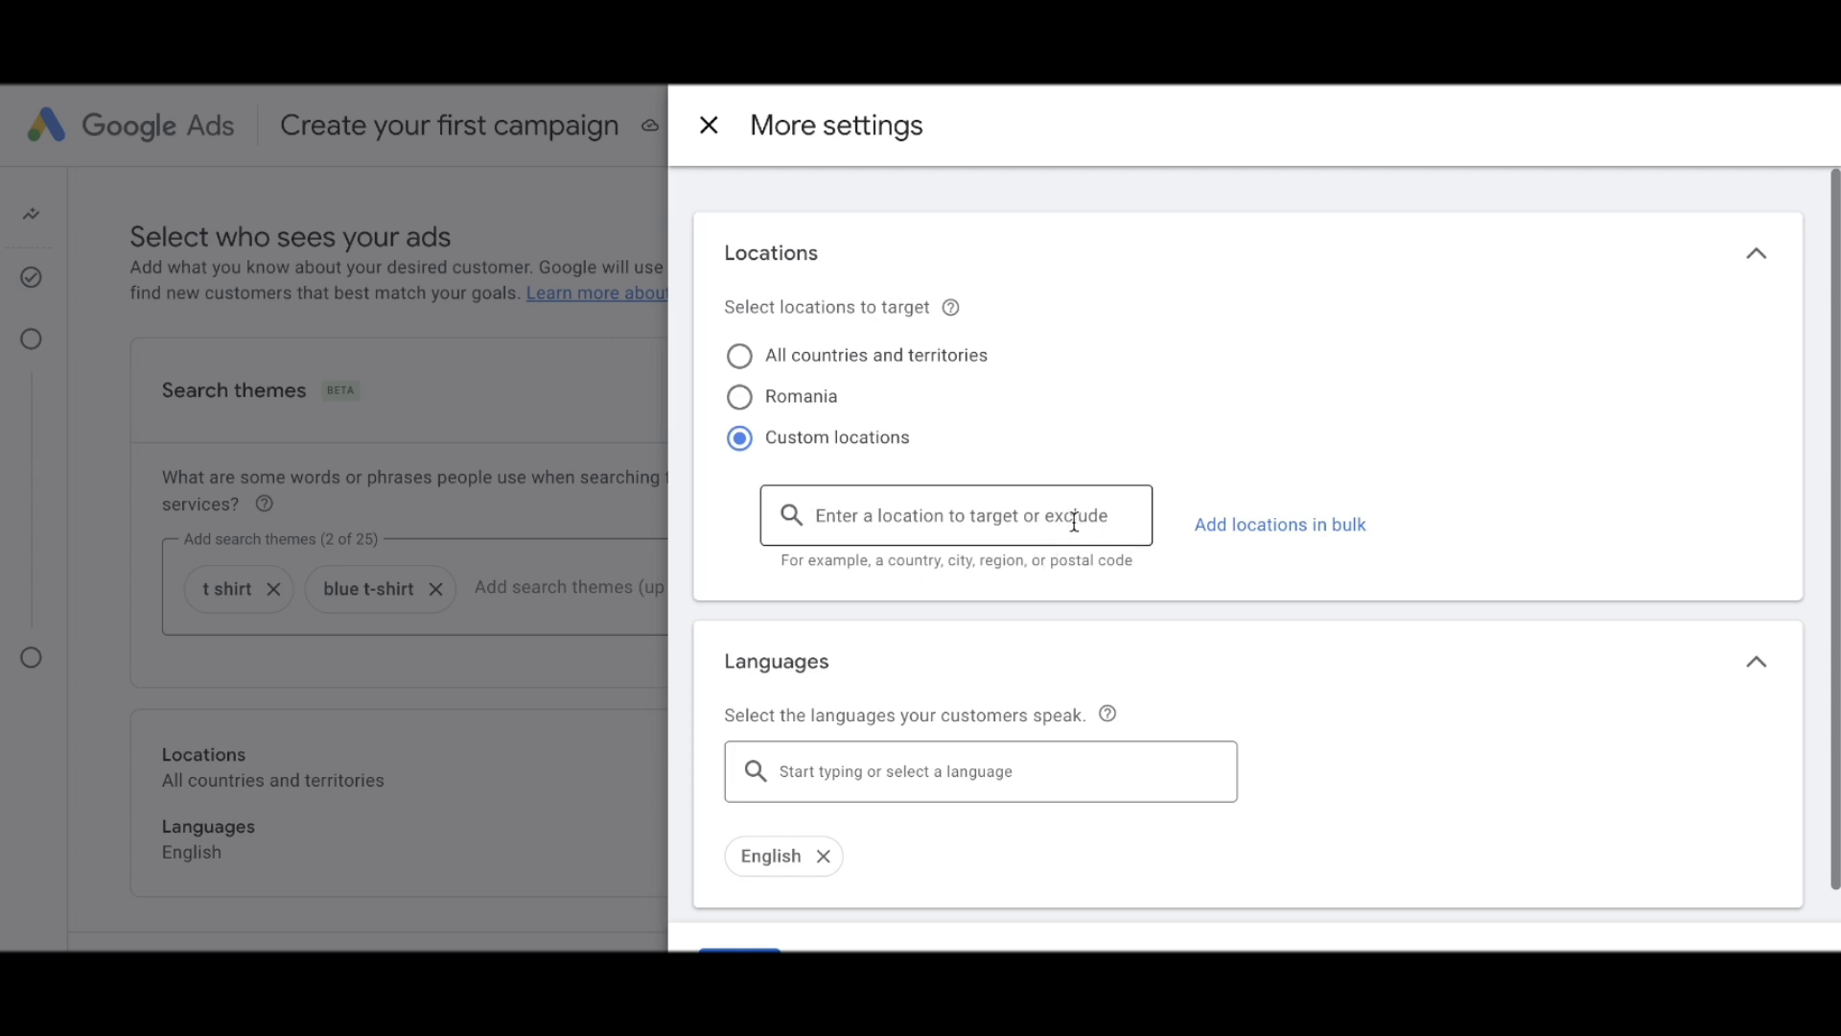
pyautogui.write('united')
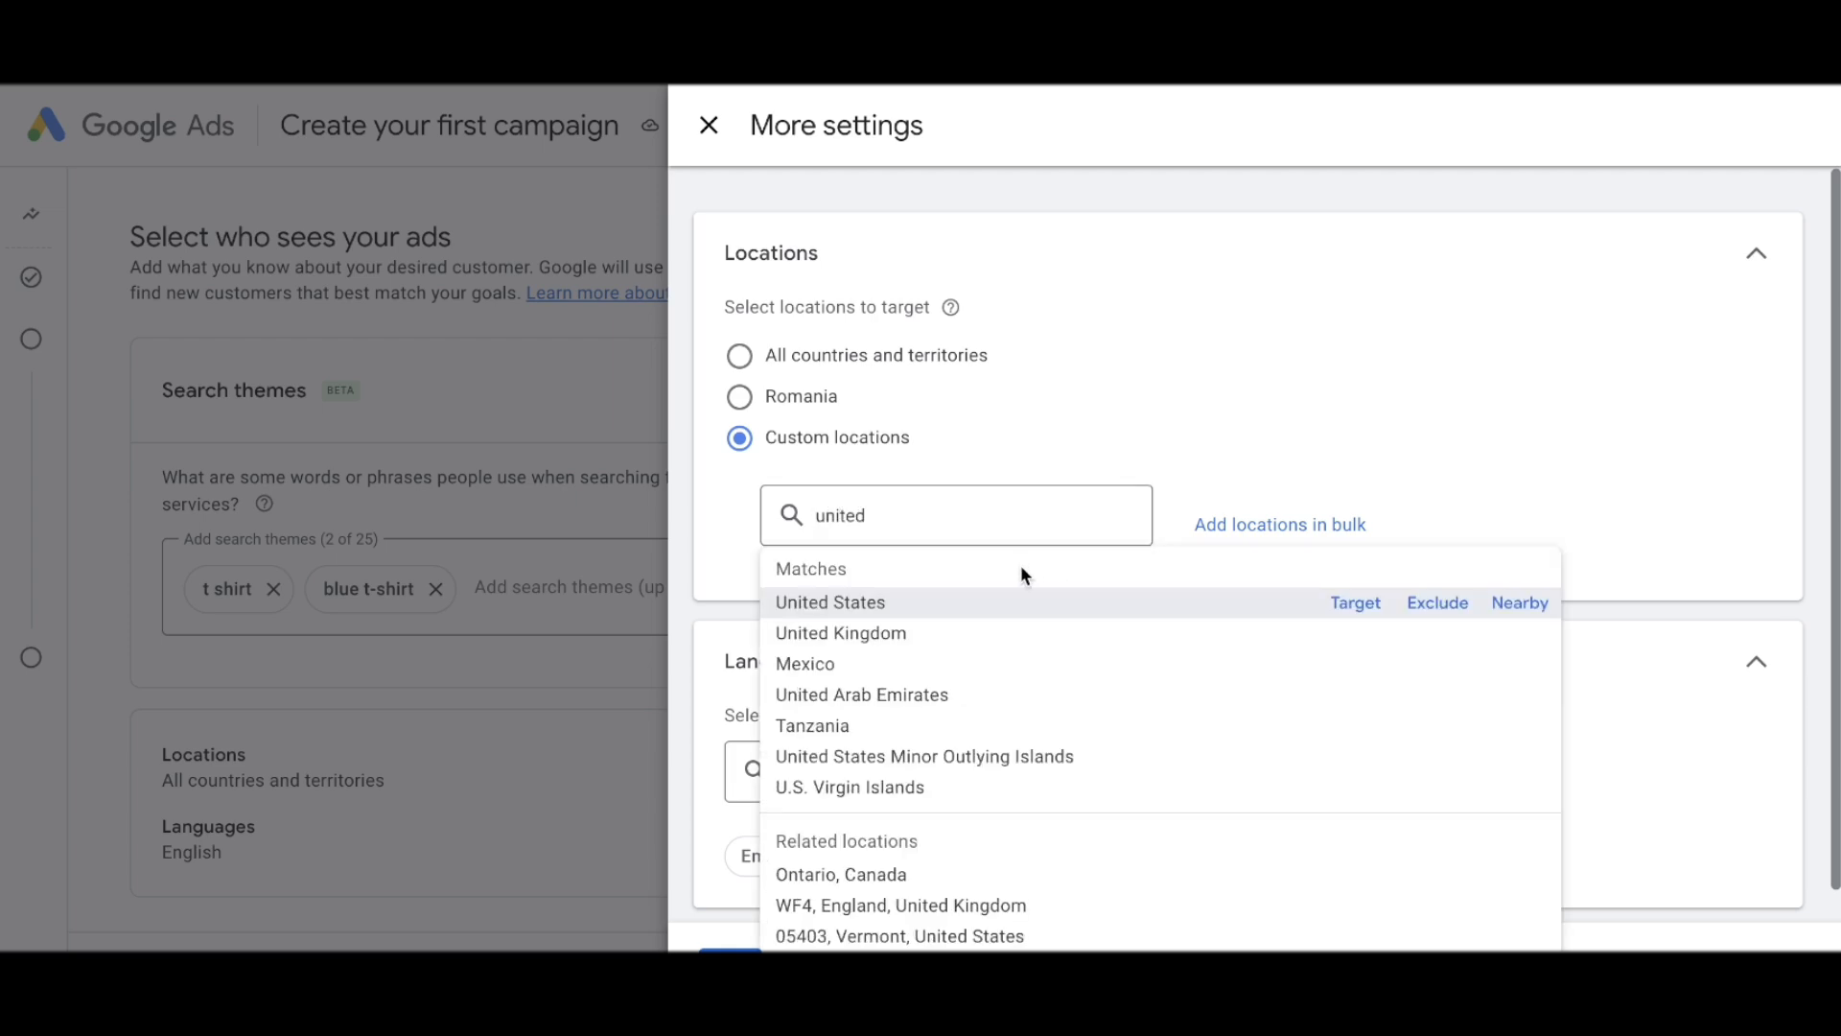
pyautogui.click(1372, 604)
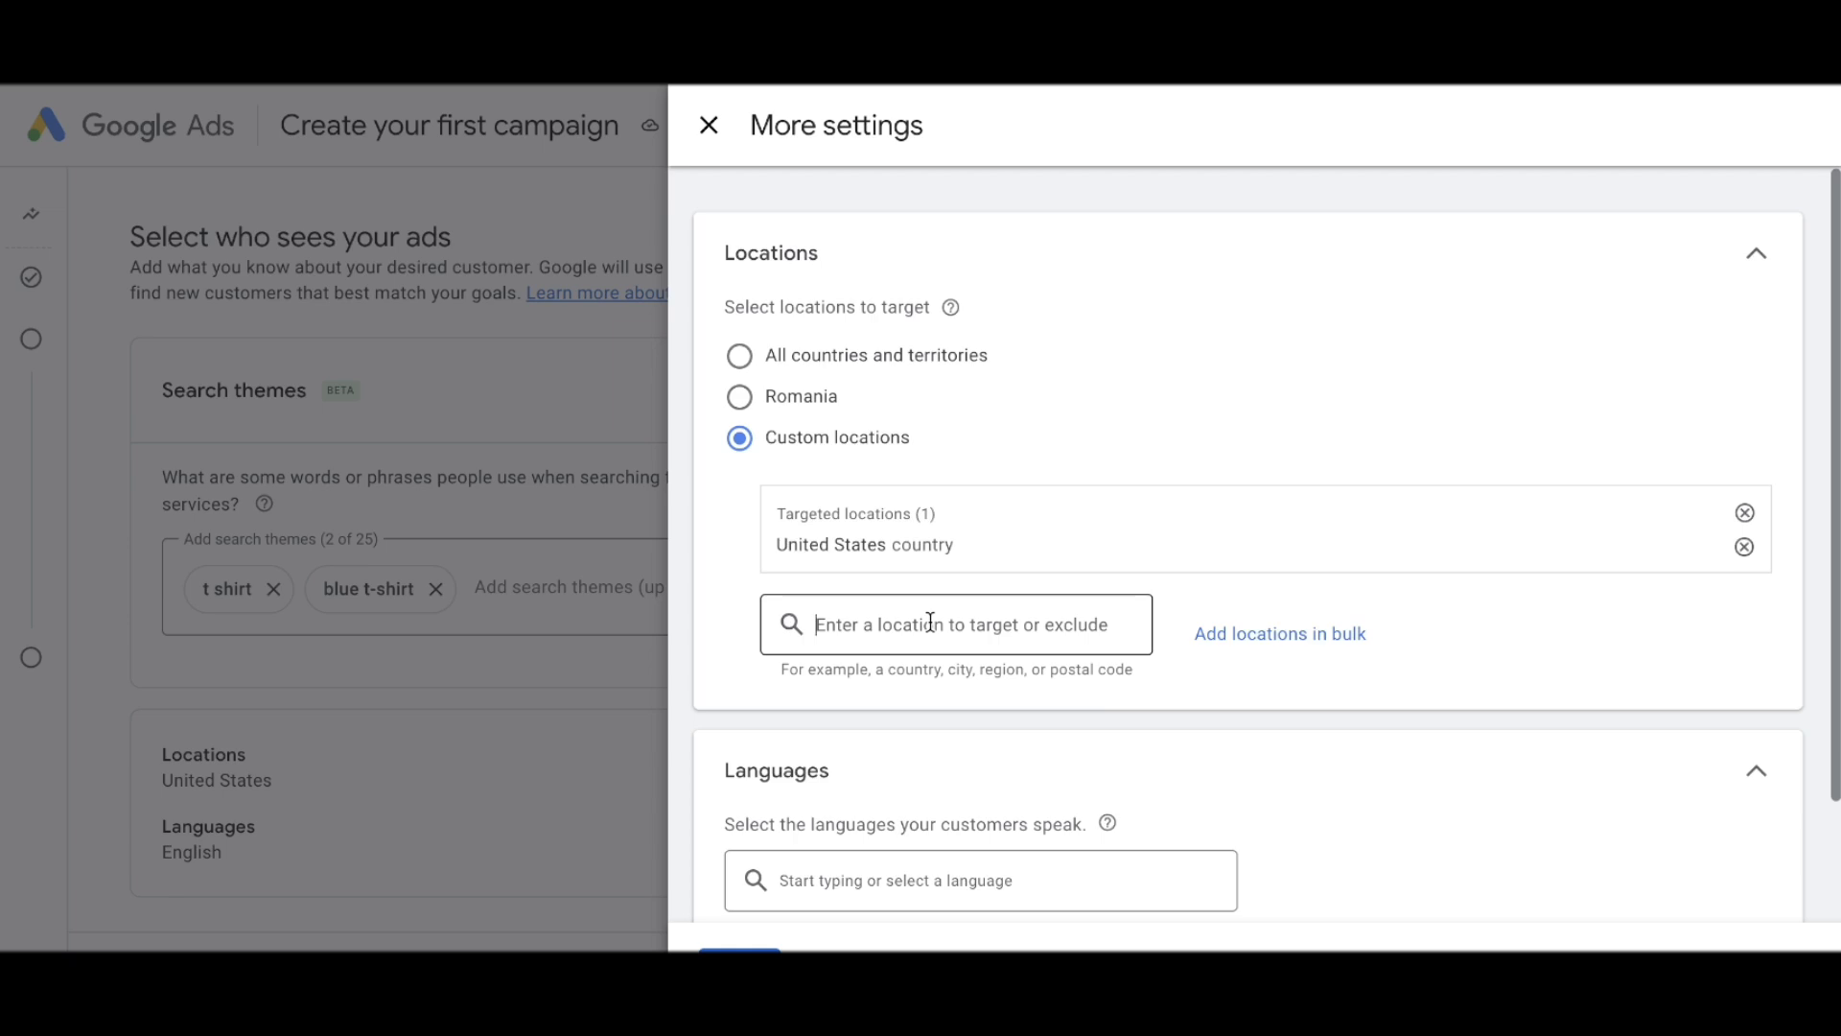
# - Exclude Italy from the campaign's custom locations
pyautogui.write('italy')
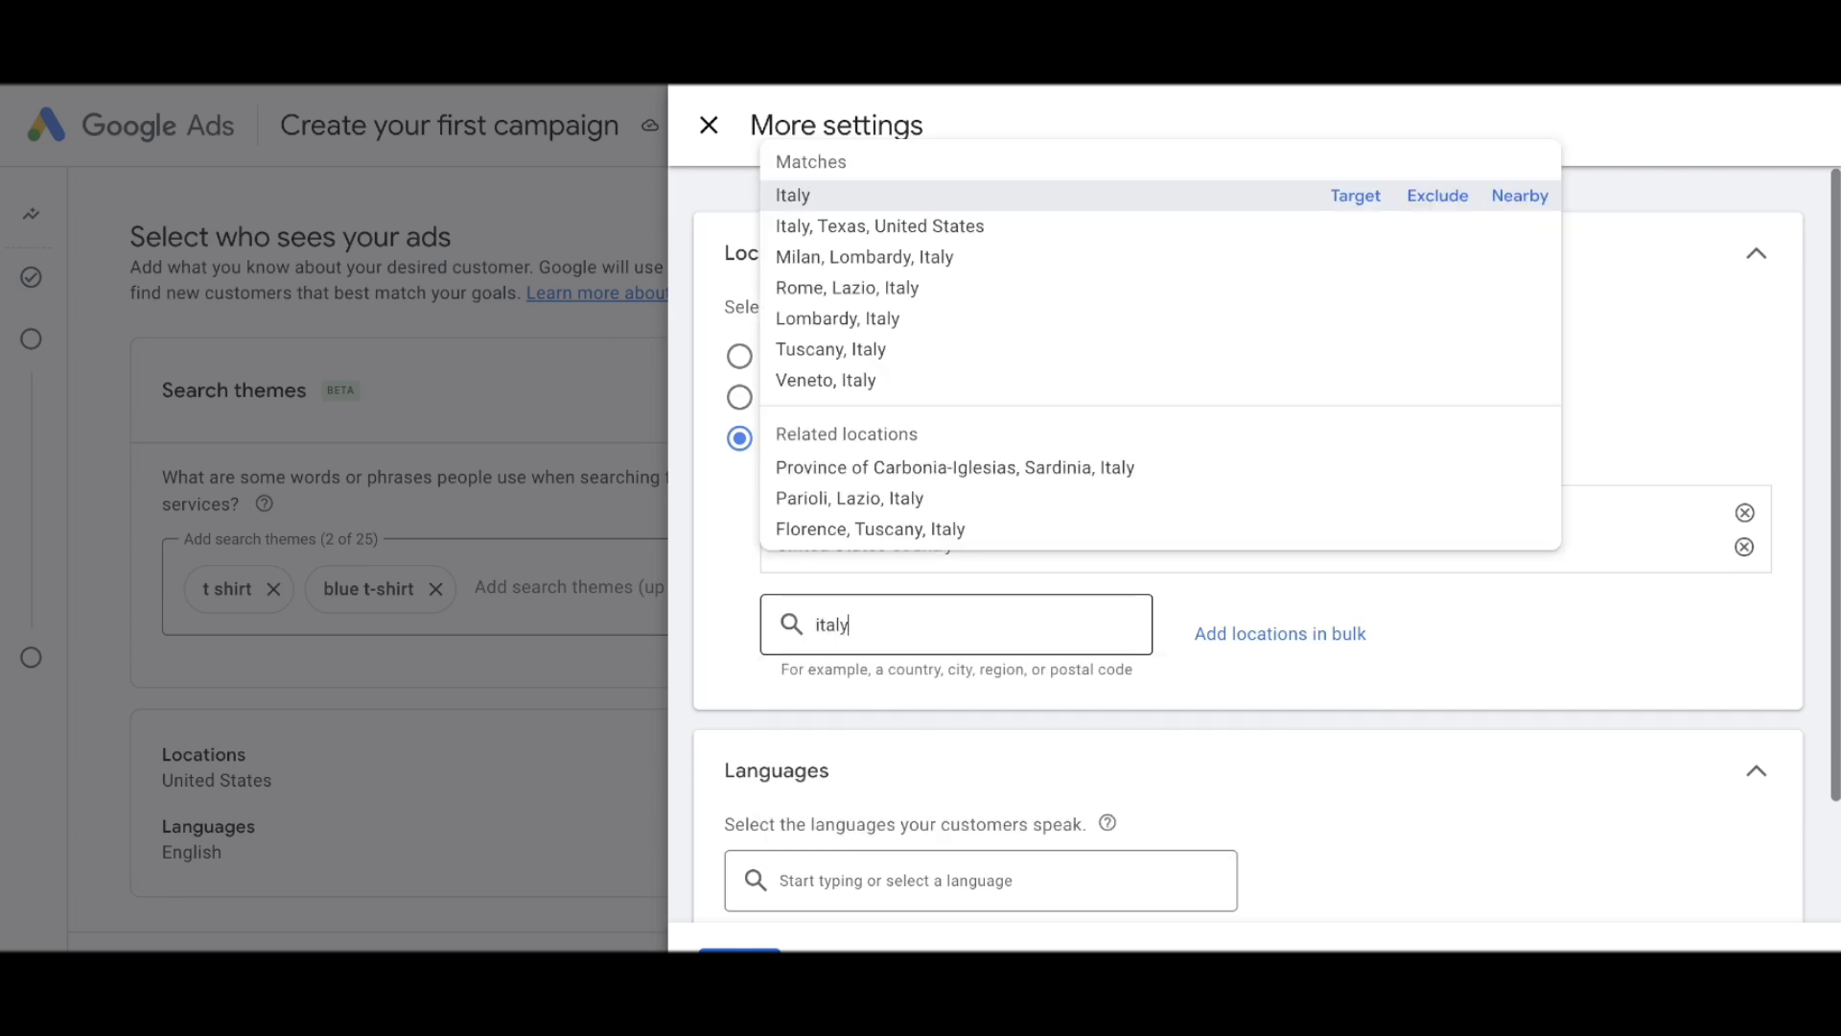
pyautogui.click(1433, 197)
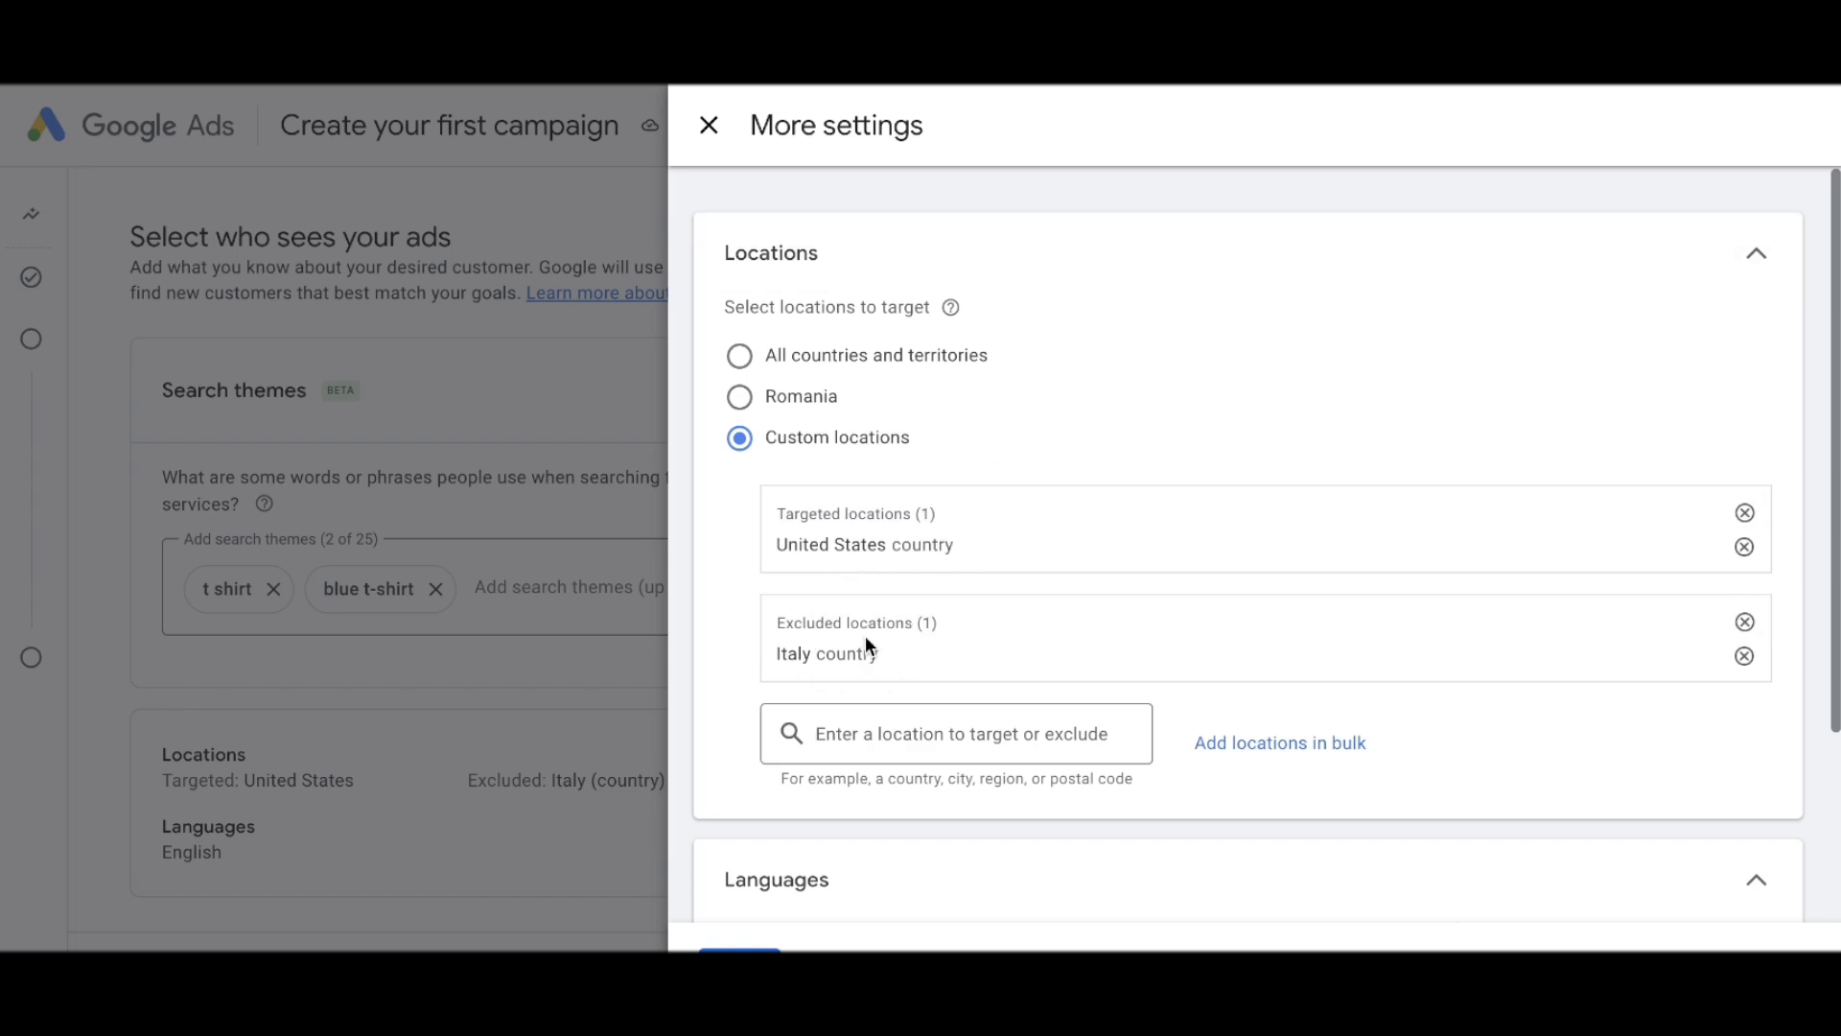
pyautogui.scroll(-3, 878, 644)
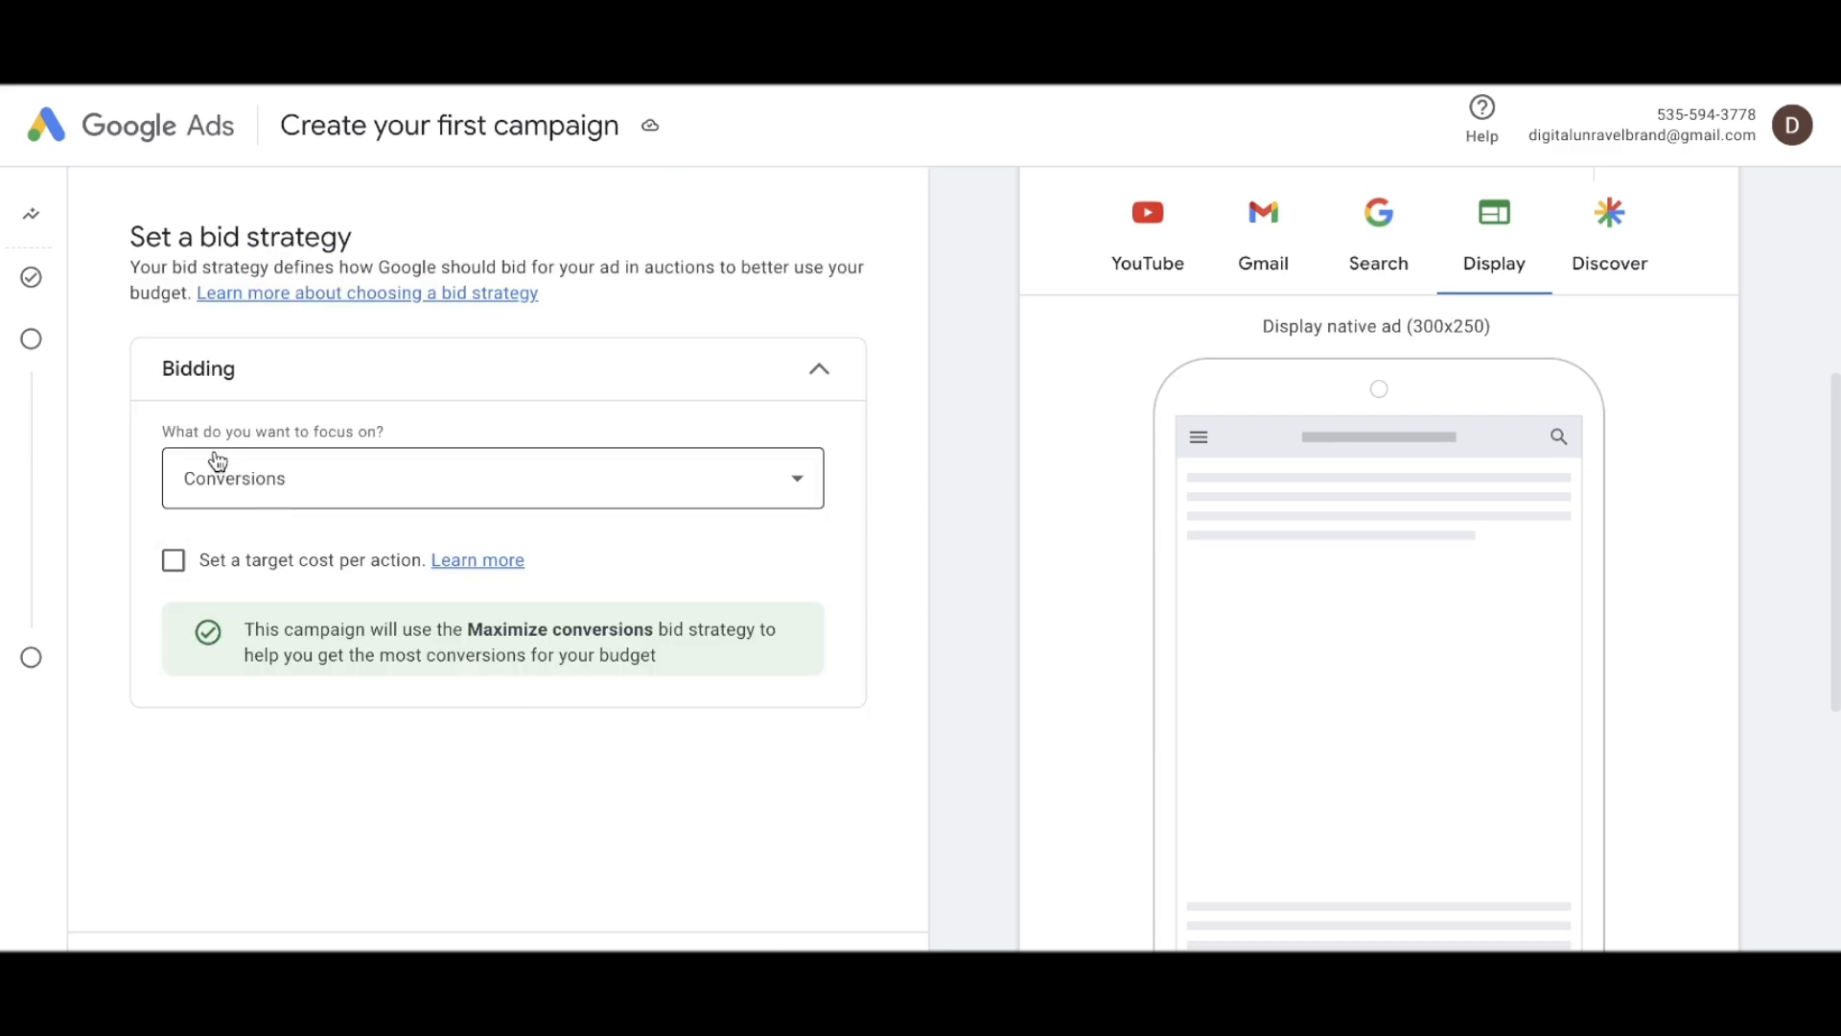
# - Compare the Conversions and Conversion value bidding options, and set the bidding focus to Conversion value
pyautogui.click(243, 487)
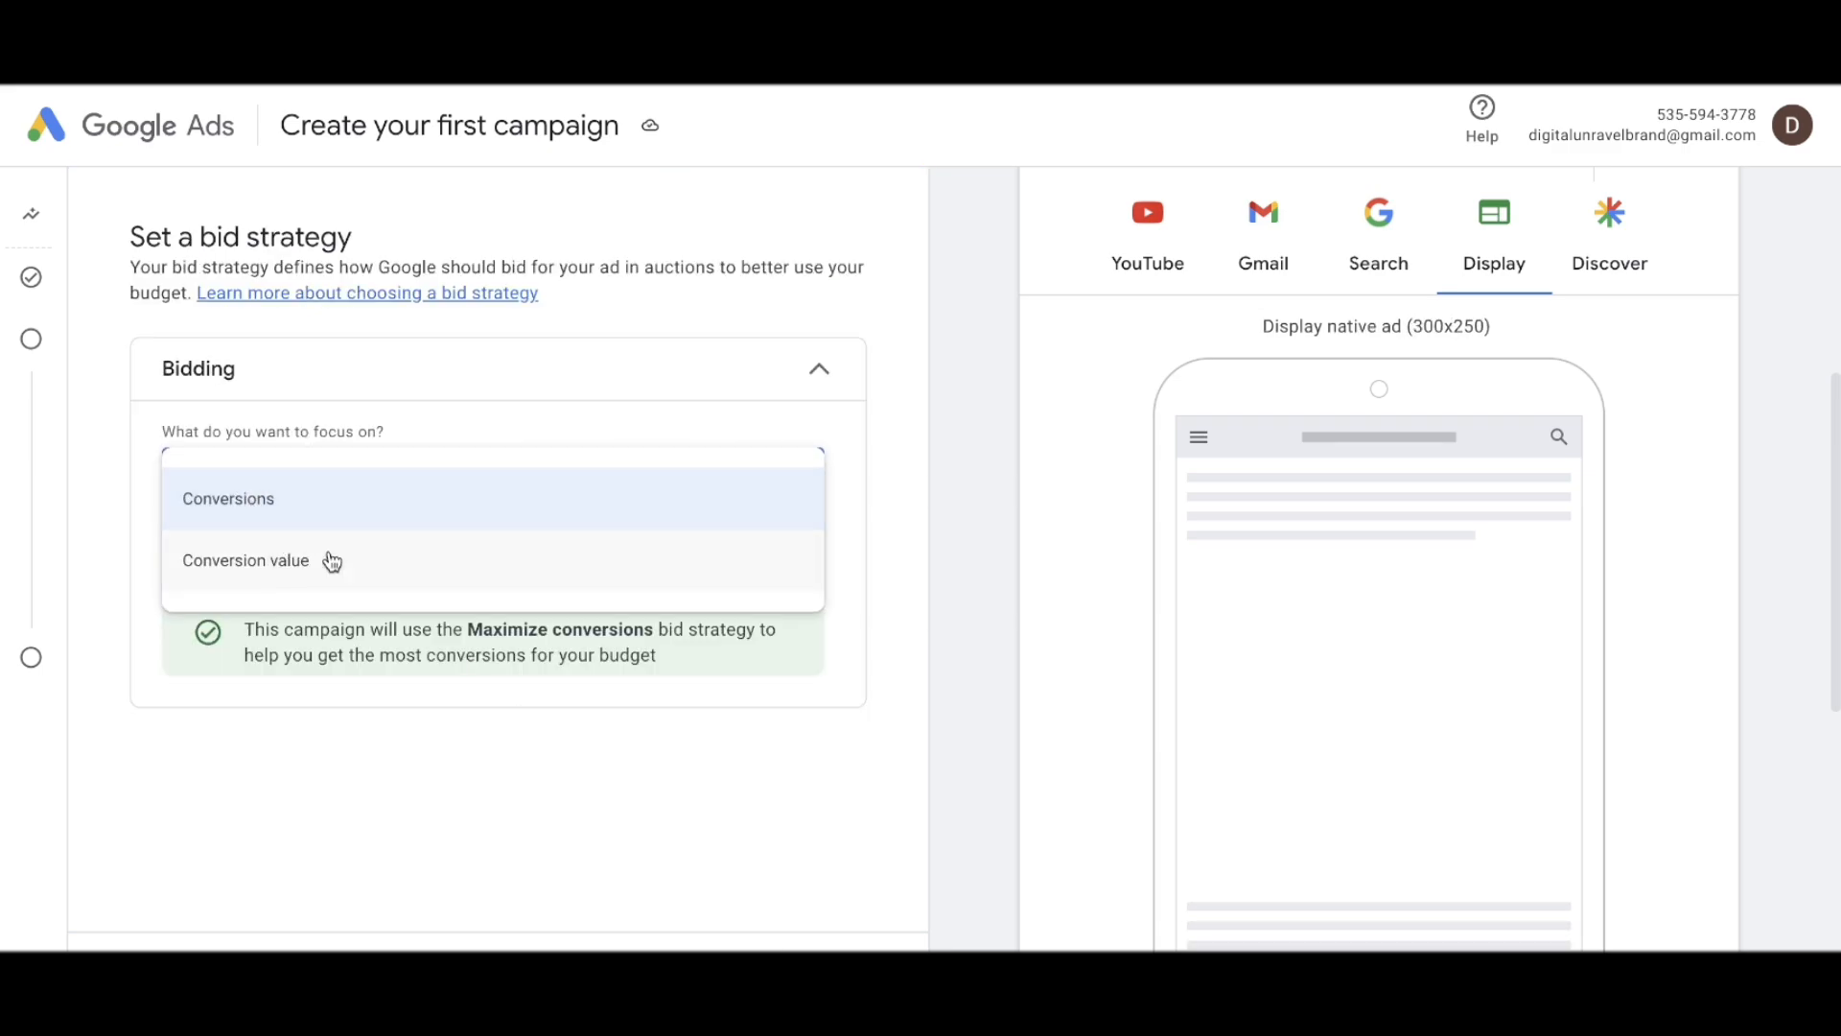
pyautogui.click(249, 562)
pyautogui.click(290, 495)
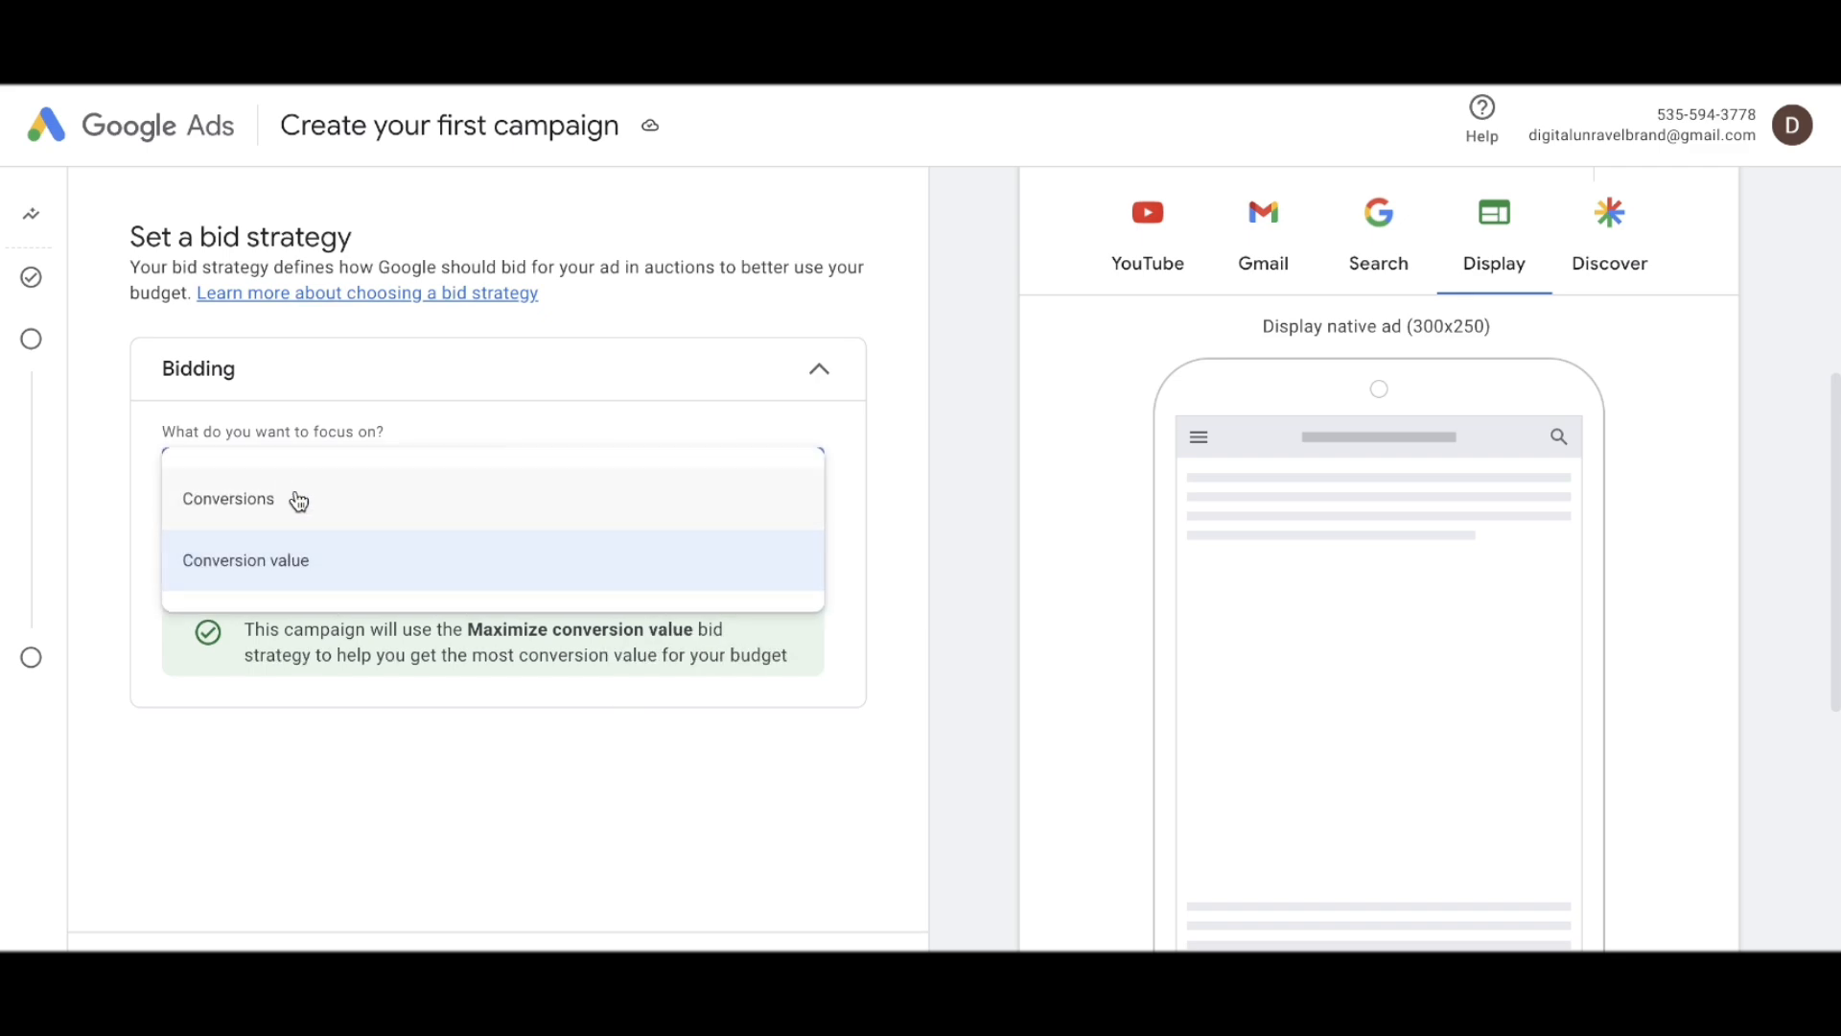
pyautogui.click(295, 499)
pyautogui.click(246, 487)
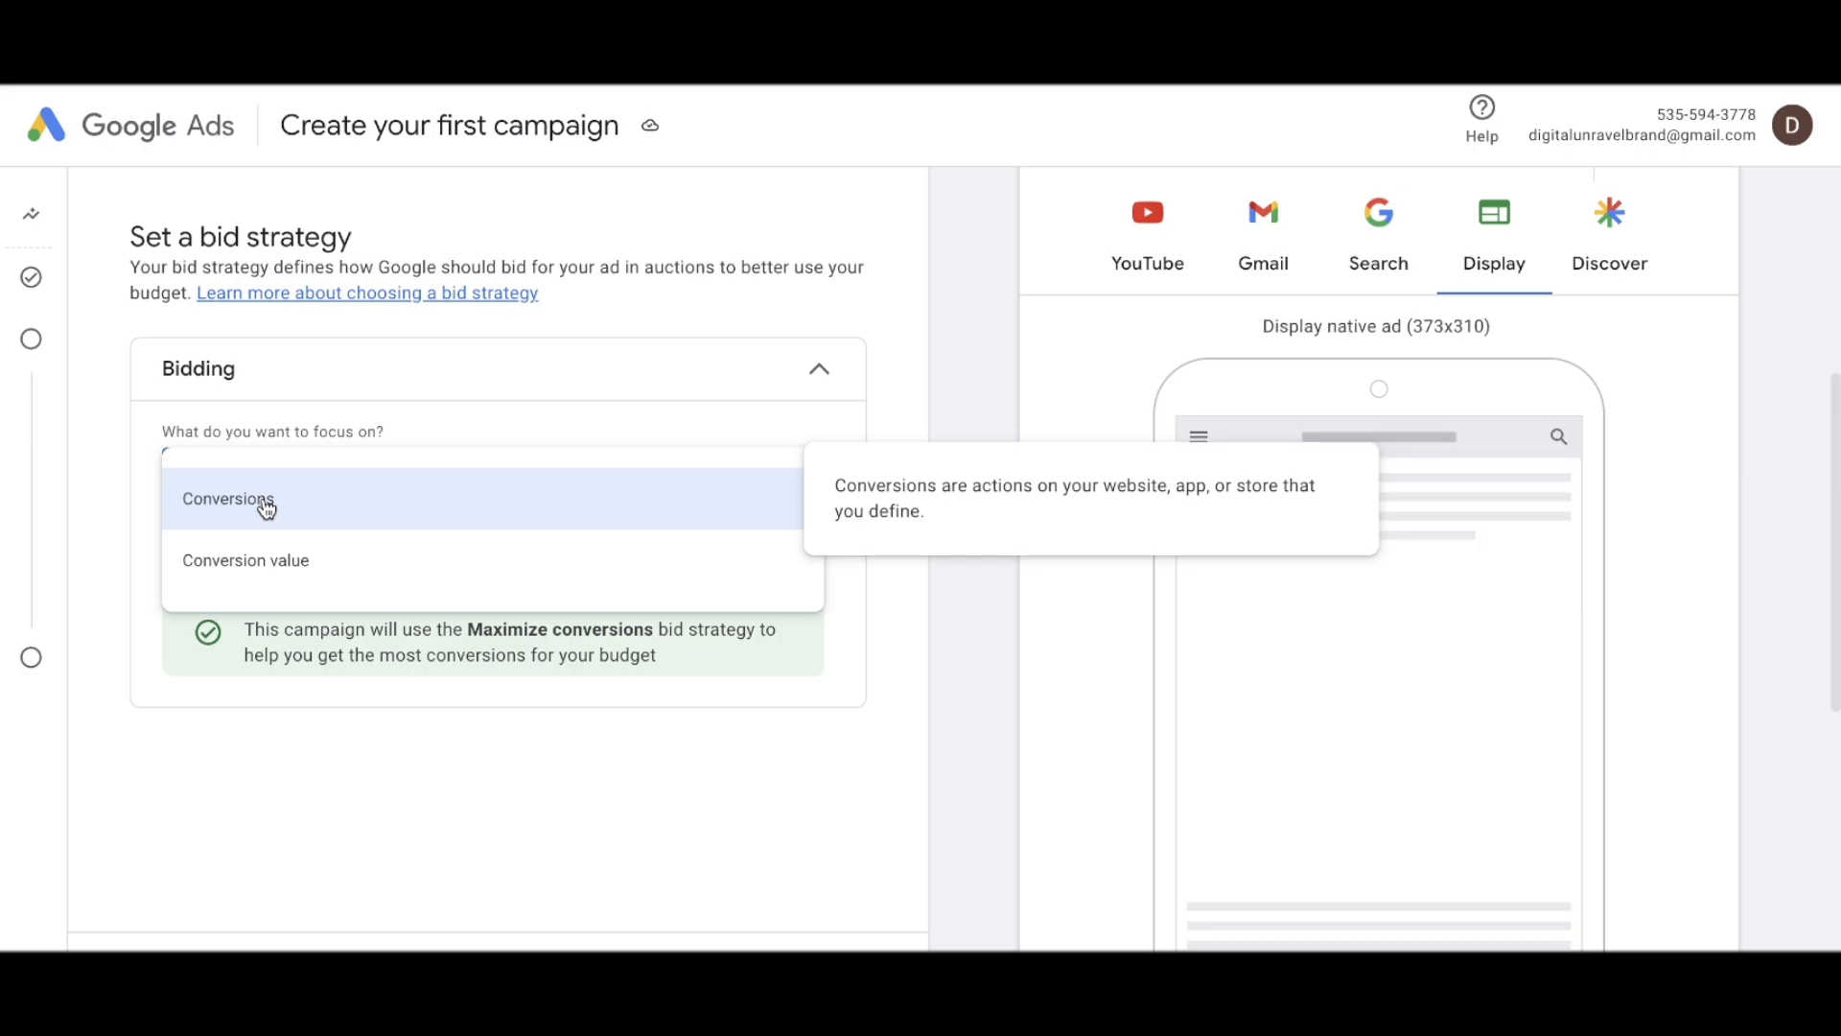
pyautogui.click(276, 576)
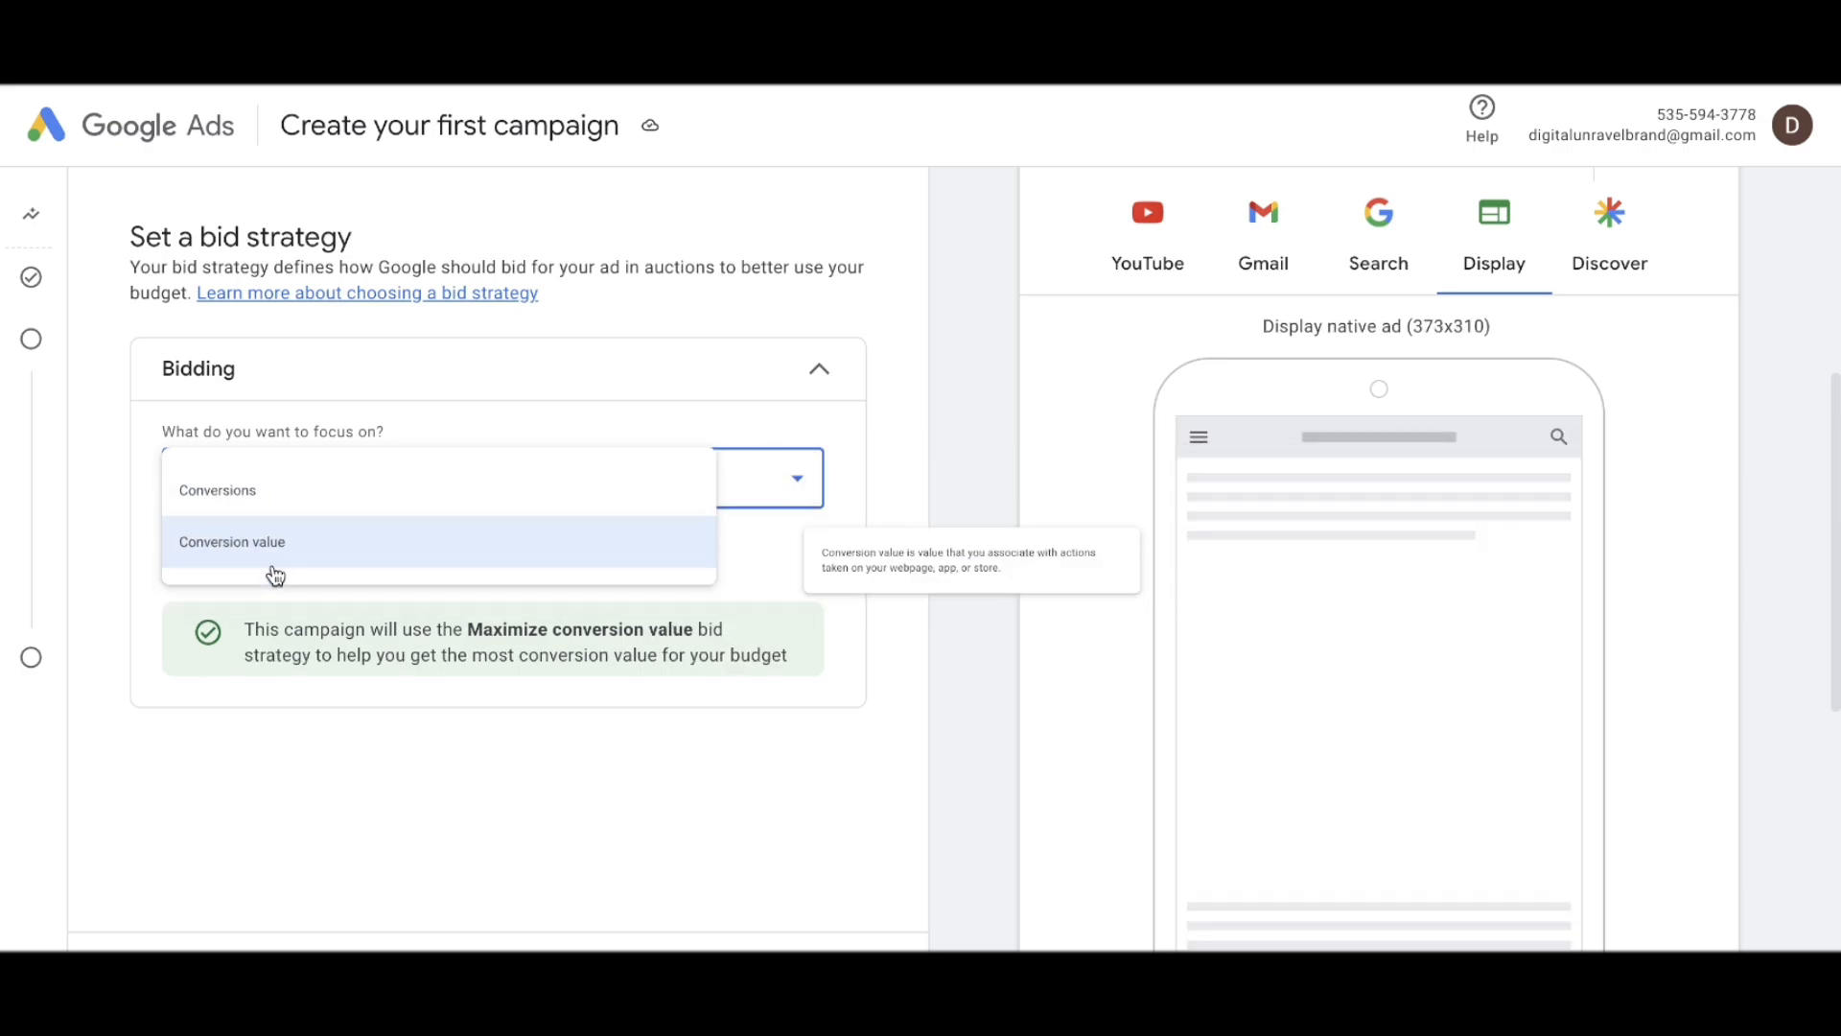
pyautogui.click(300, 480)
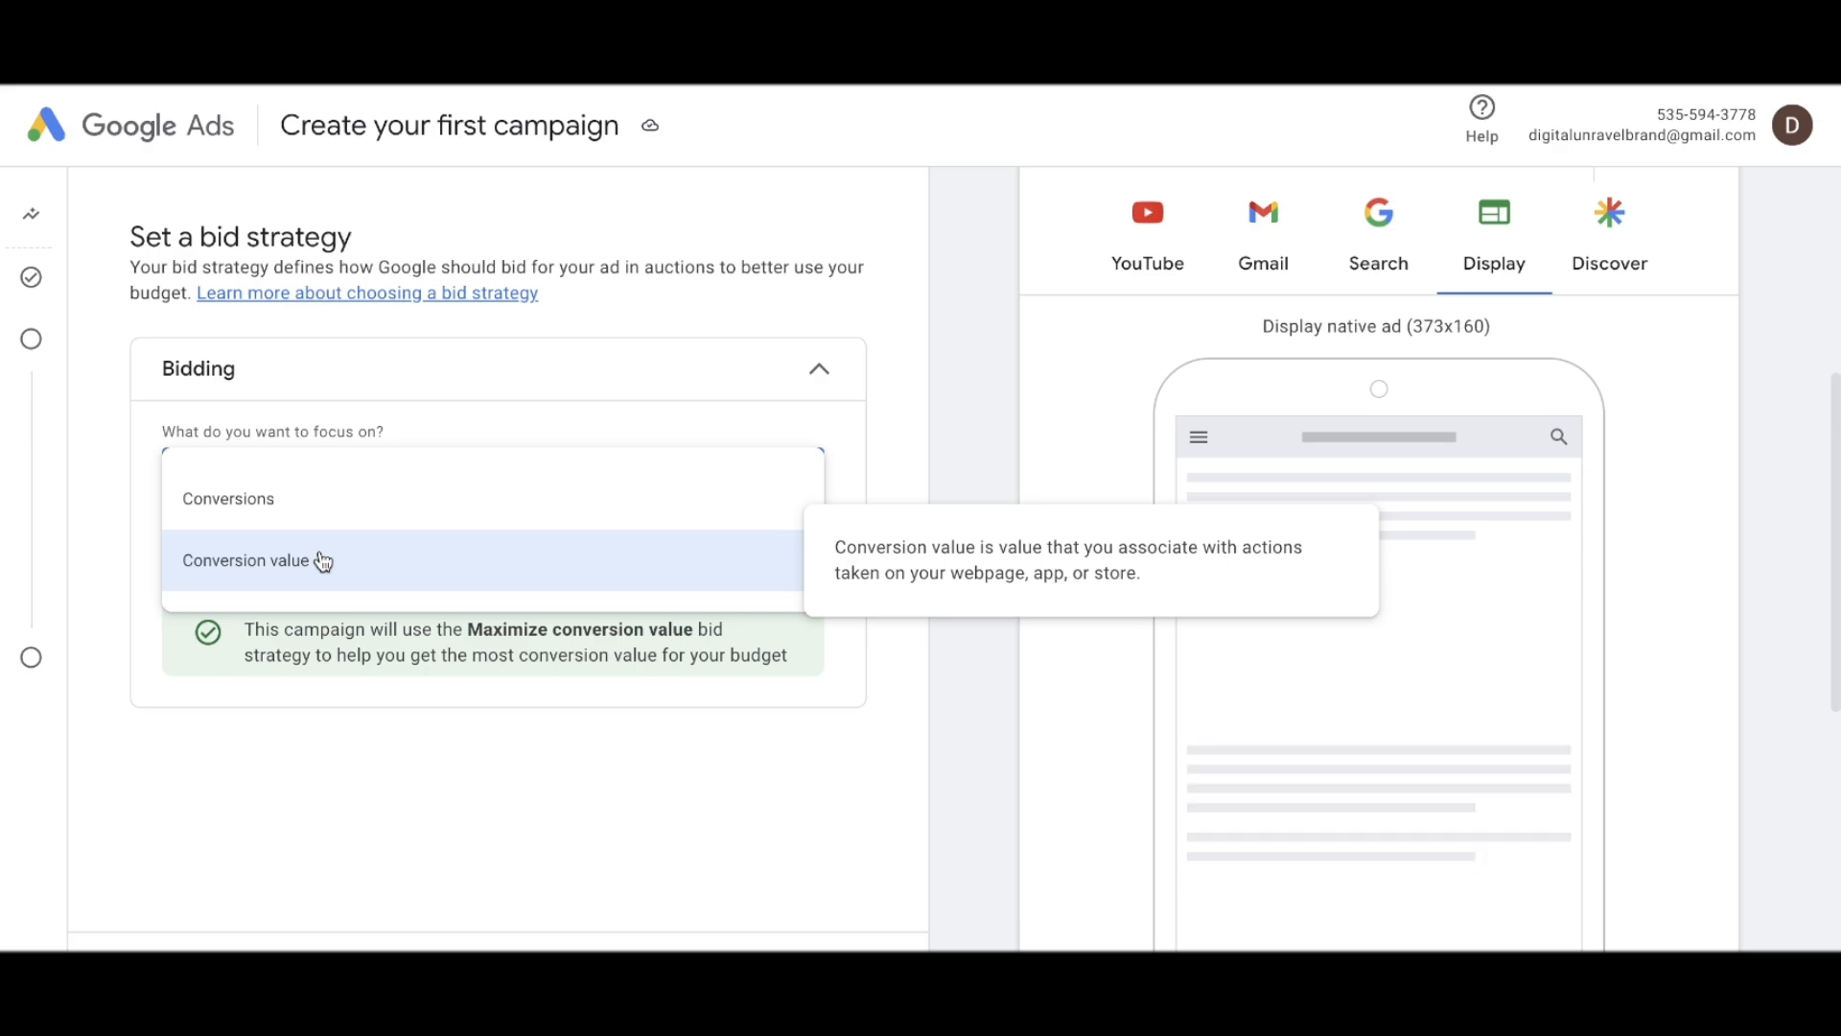
pyautogui.click(359, 557)
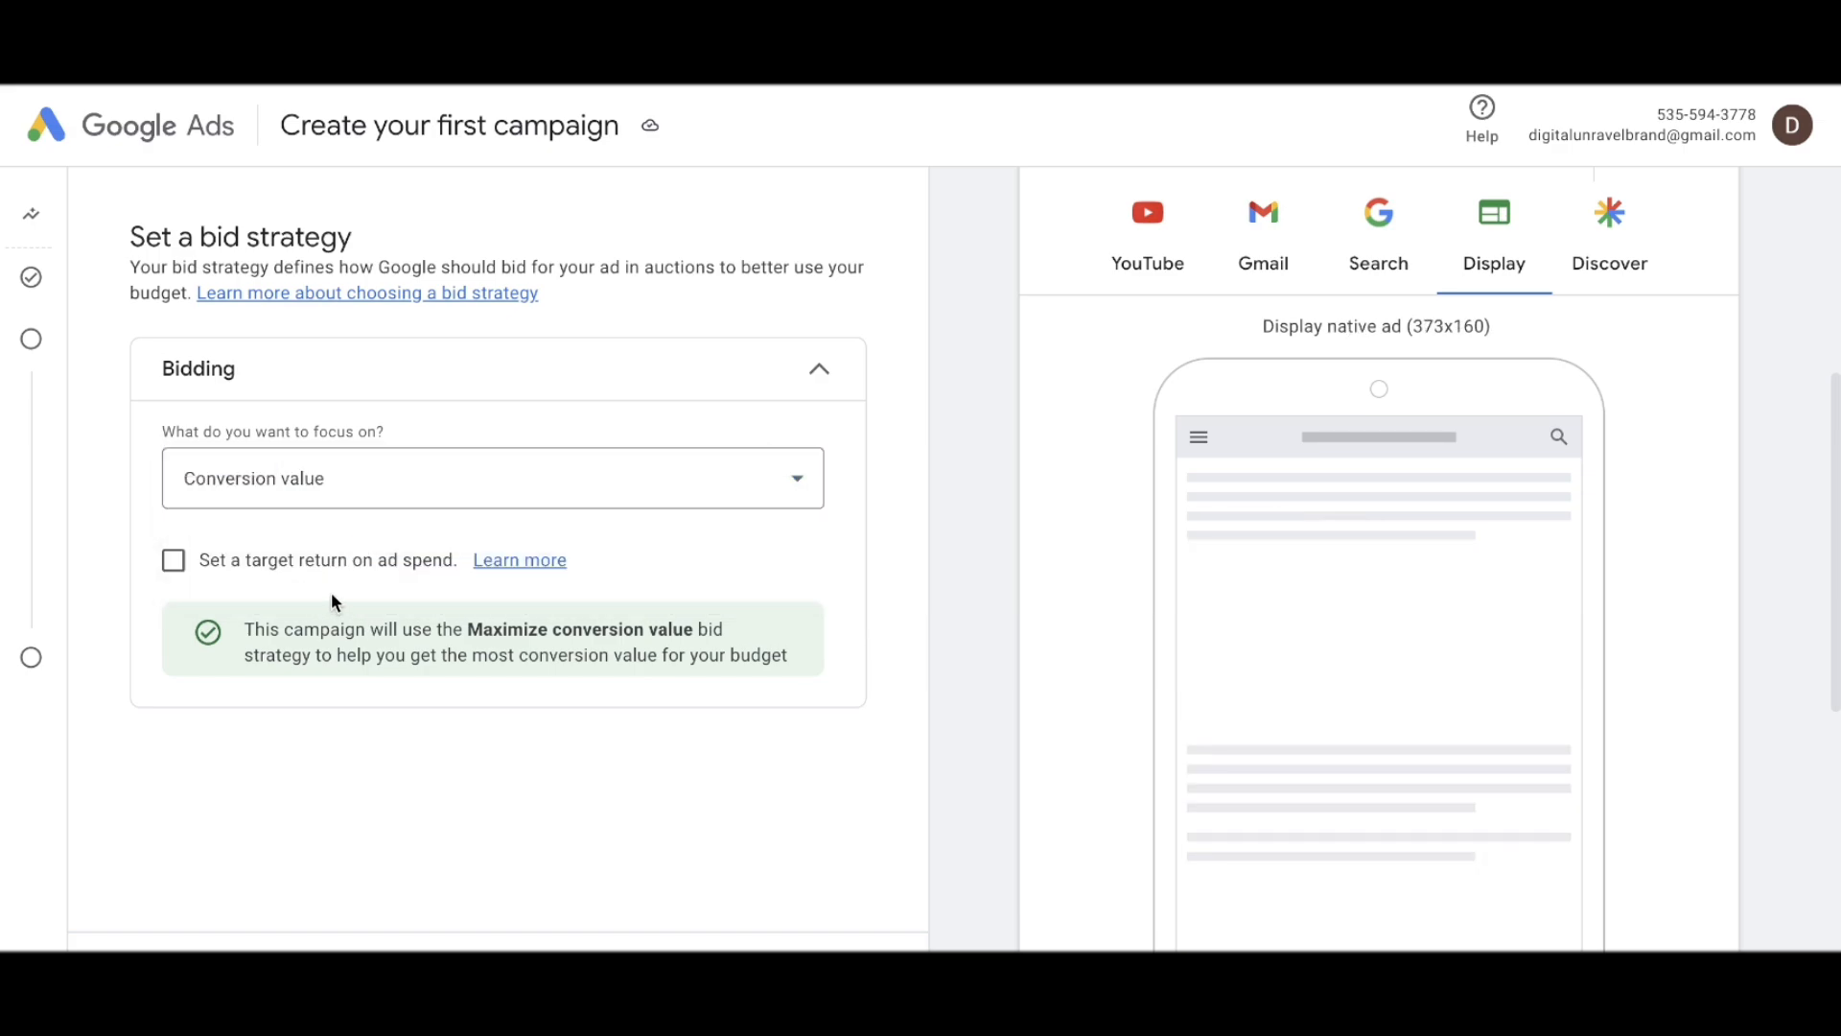
# - Enable a target return on ad spend and set the target ROAS to 25%
pyautogui.click(359, 566)
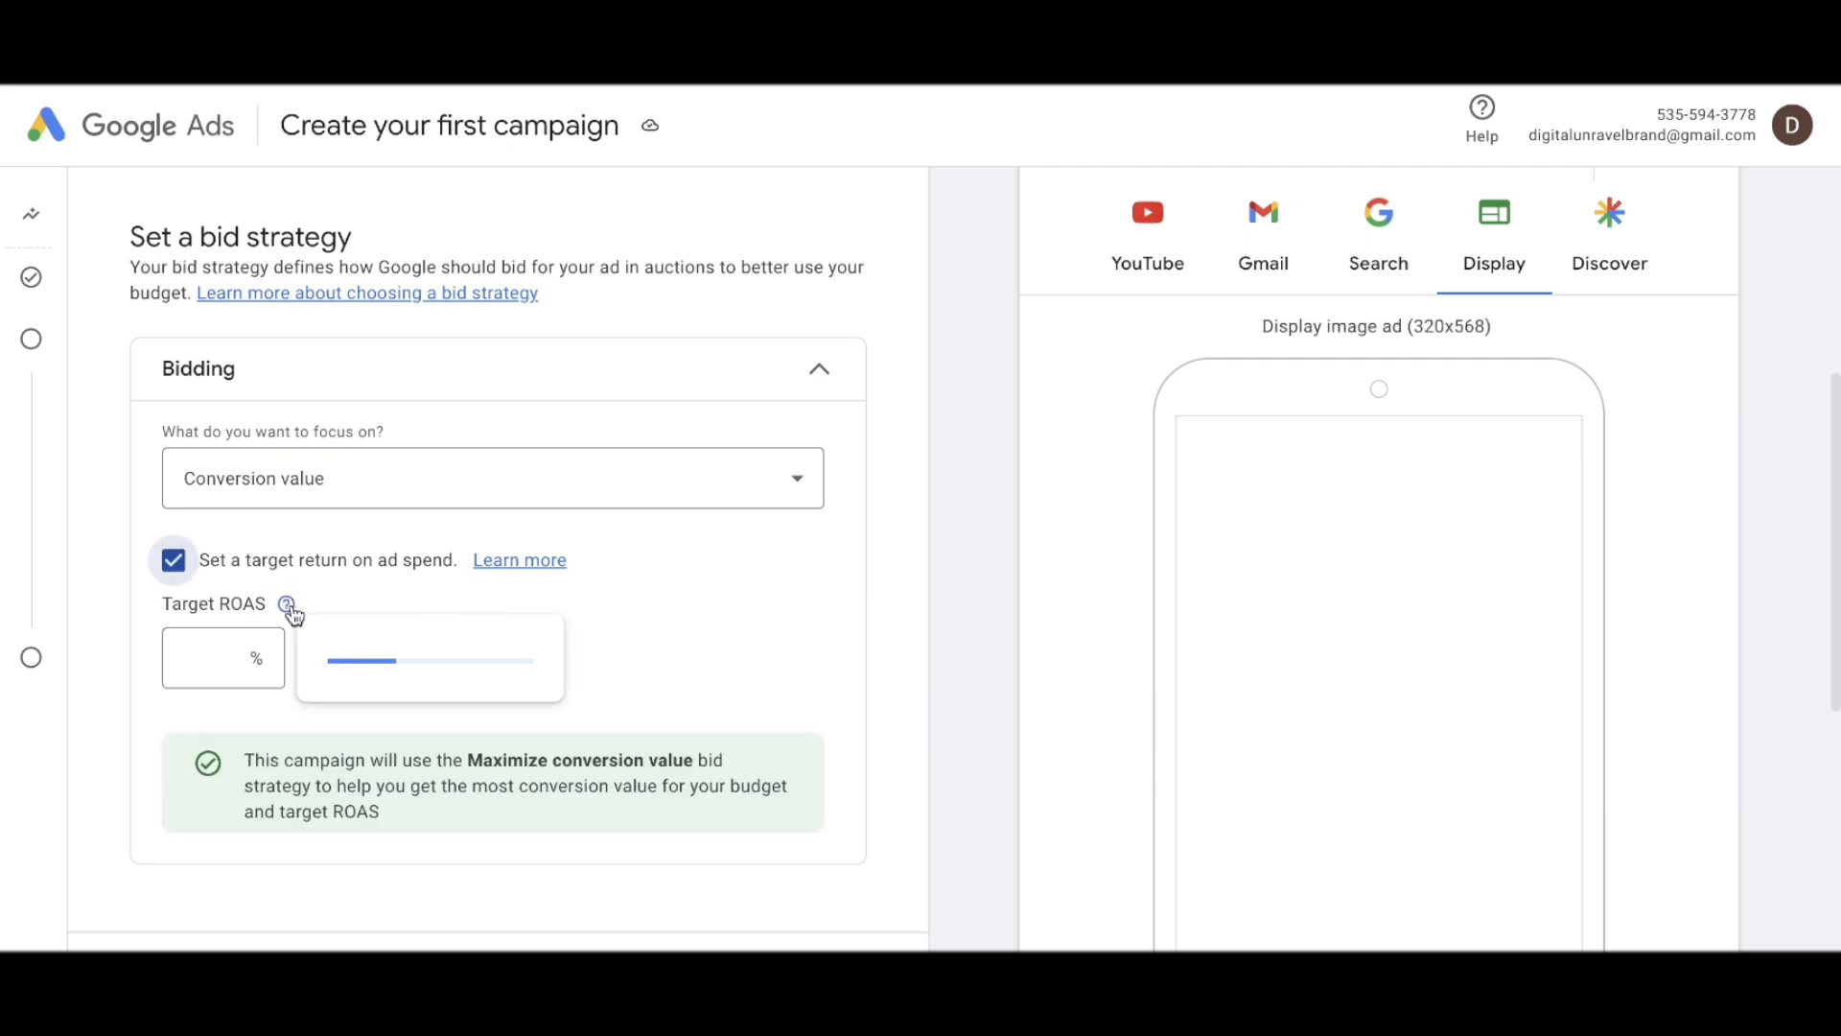
pyautogui.click(210, 660)
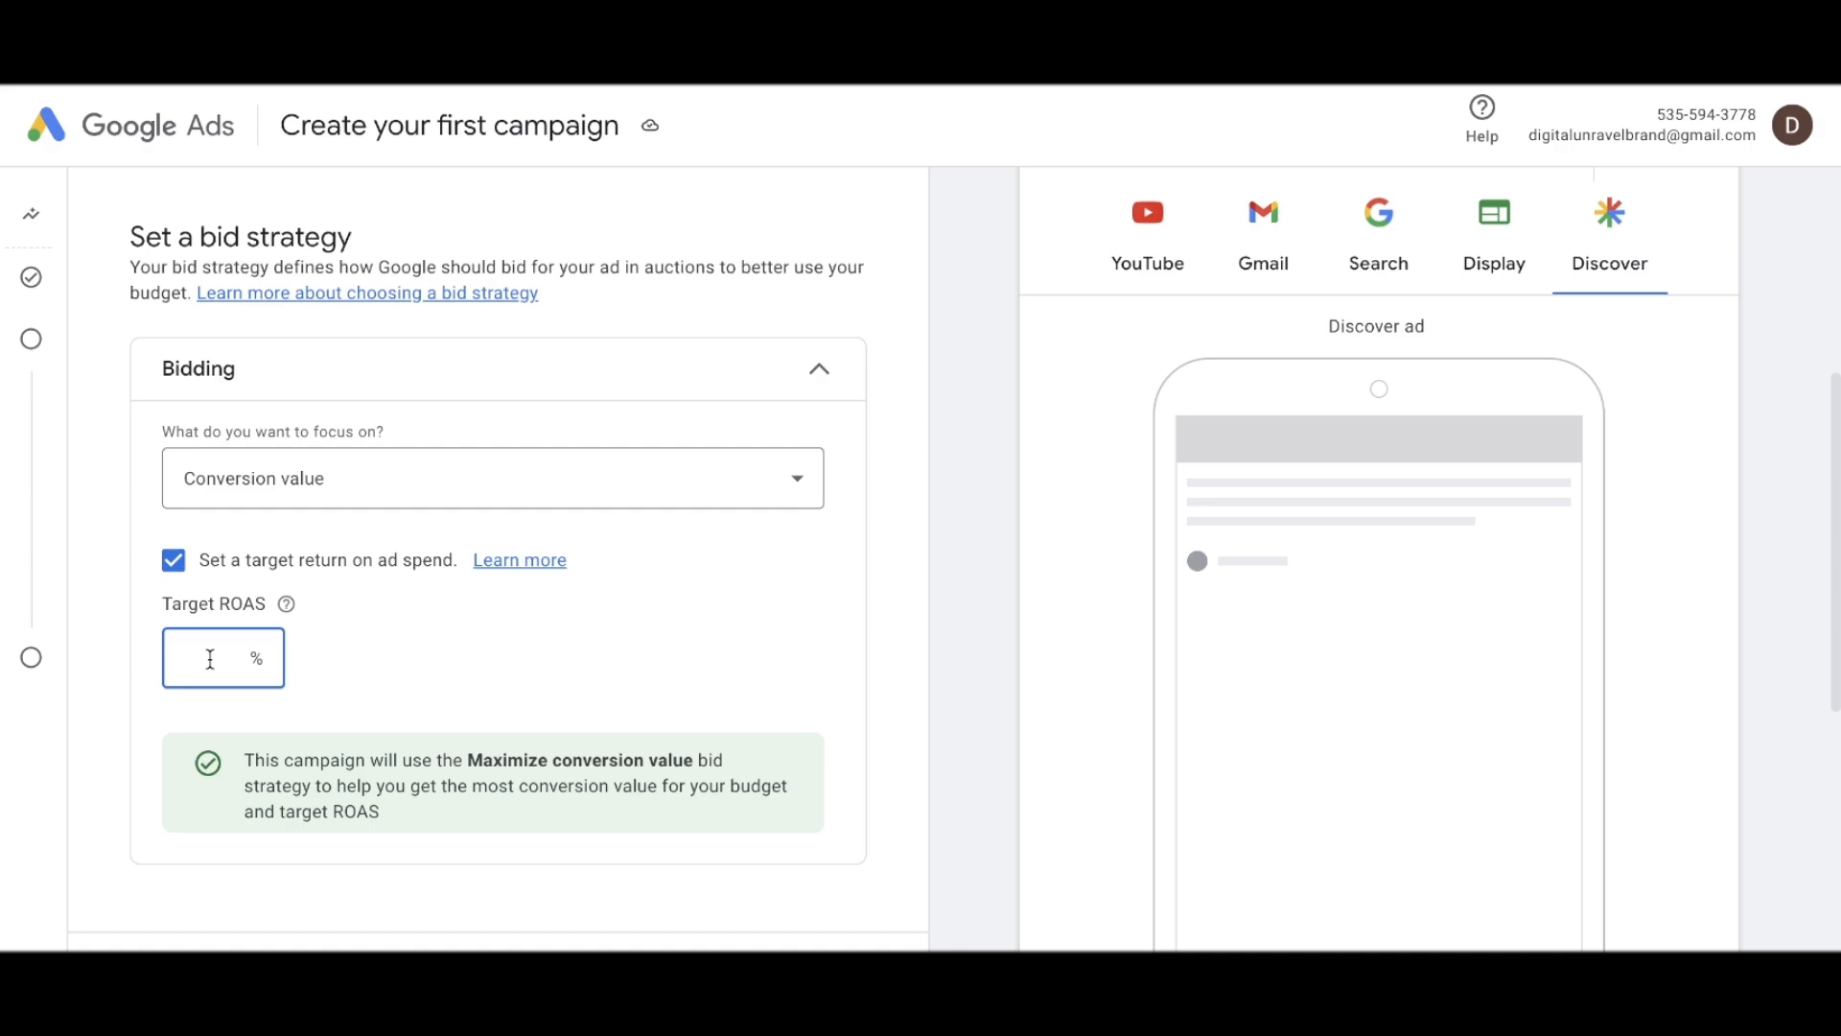
pyautogui.write('25')
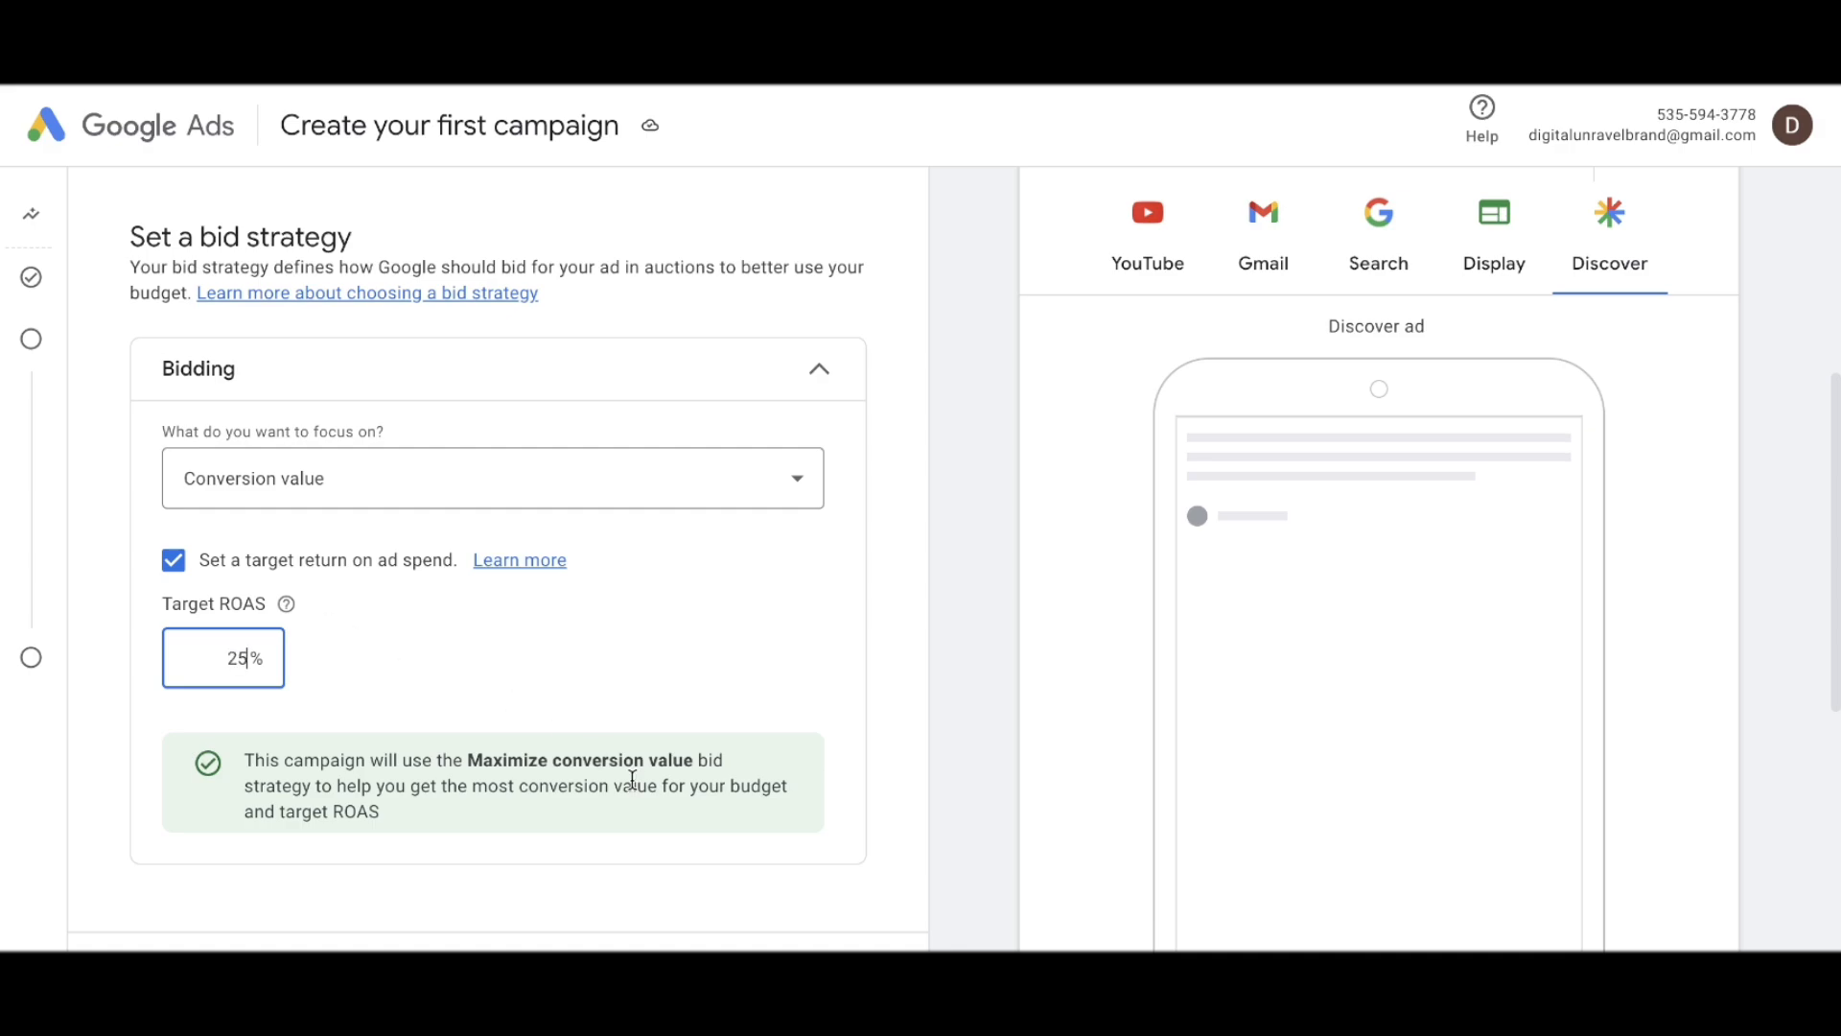
pyautogui.click(765, 692)
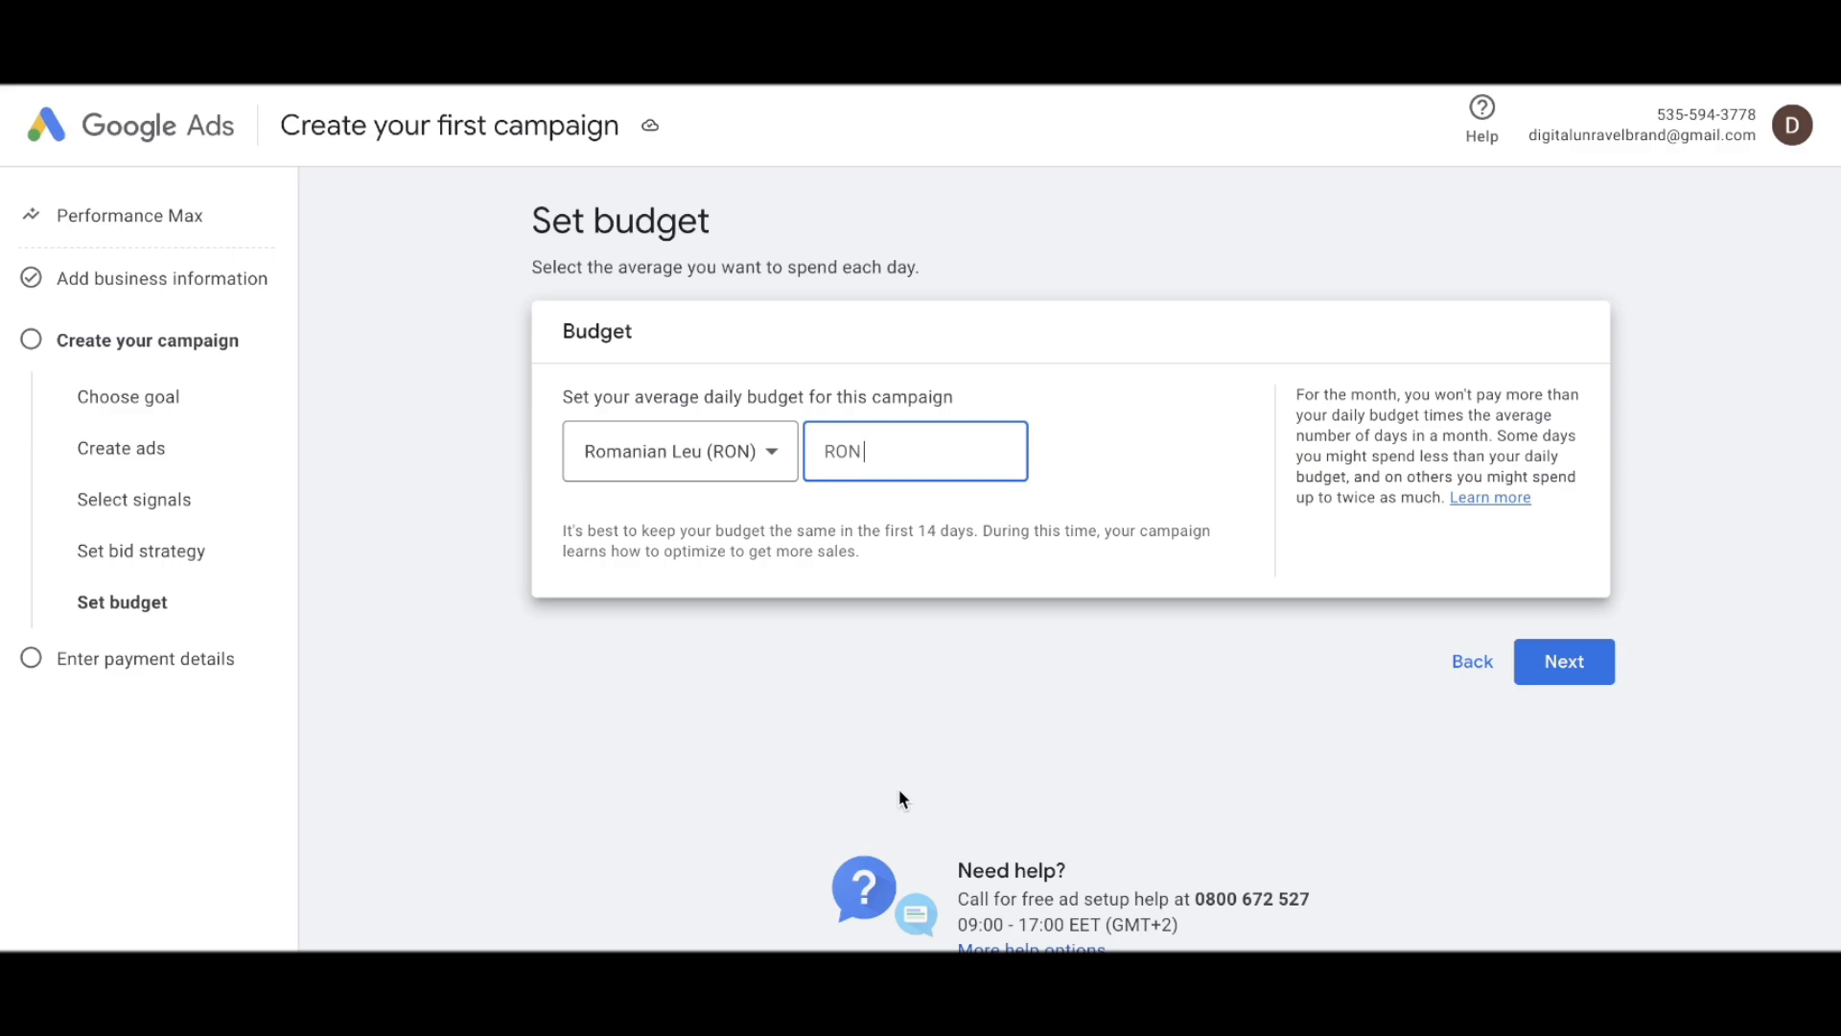
# - Change the currency of the campaign's average daily budget to US Dollar (USD $)
pyautogui.click(767, 453)
pyautogui.scroll(-10, 652, 633)
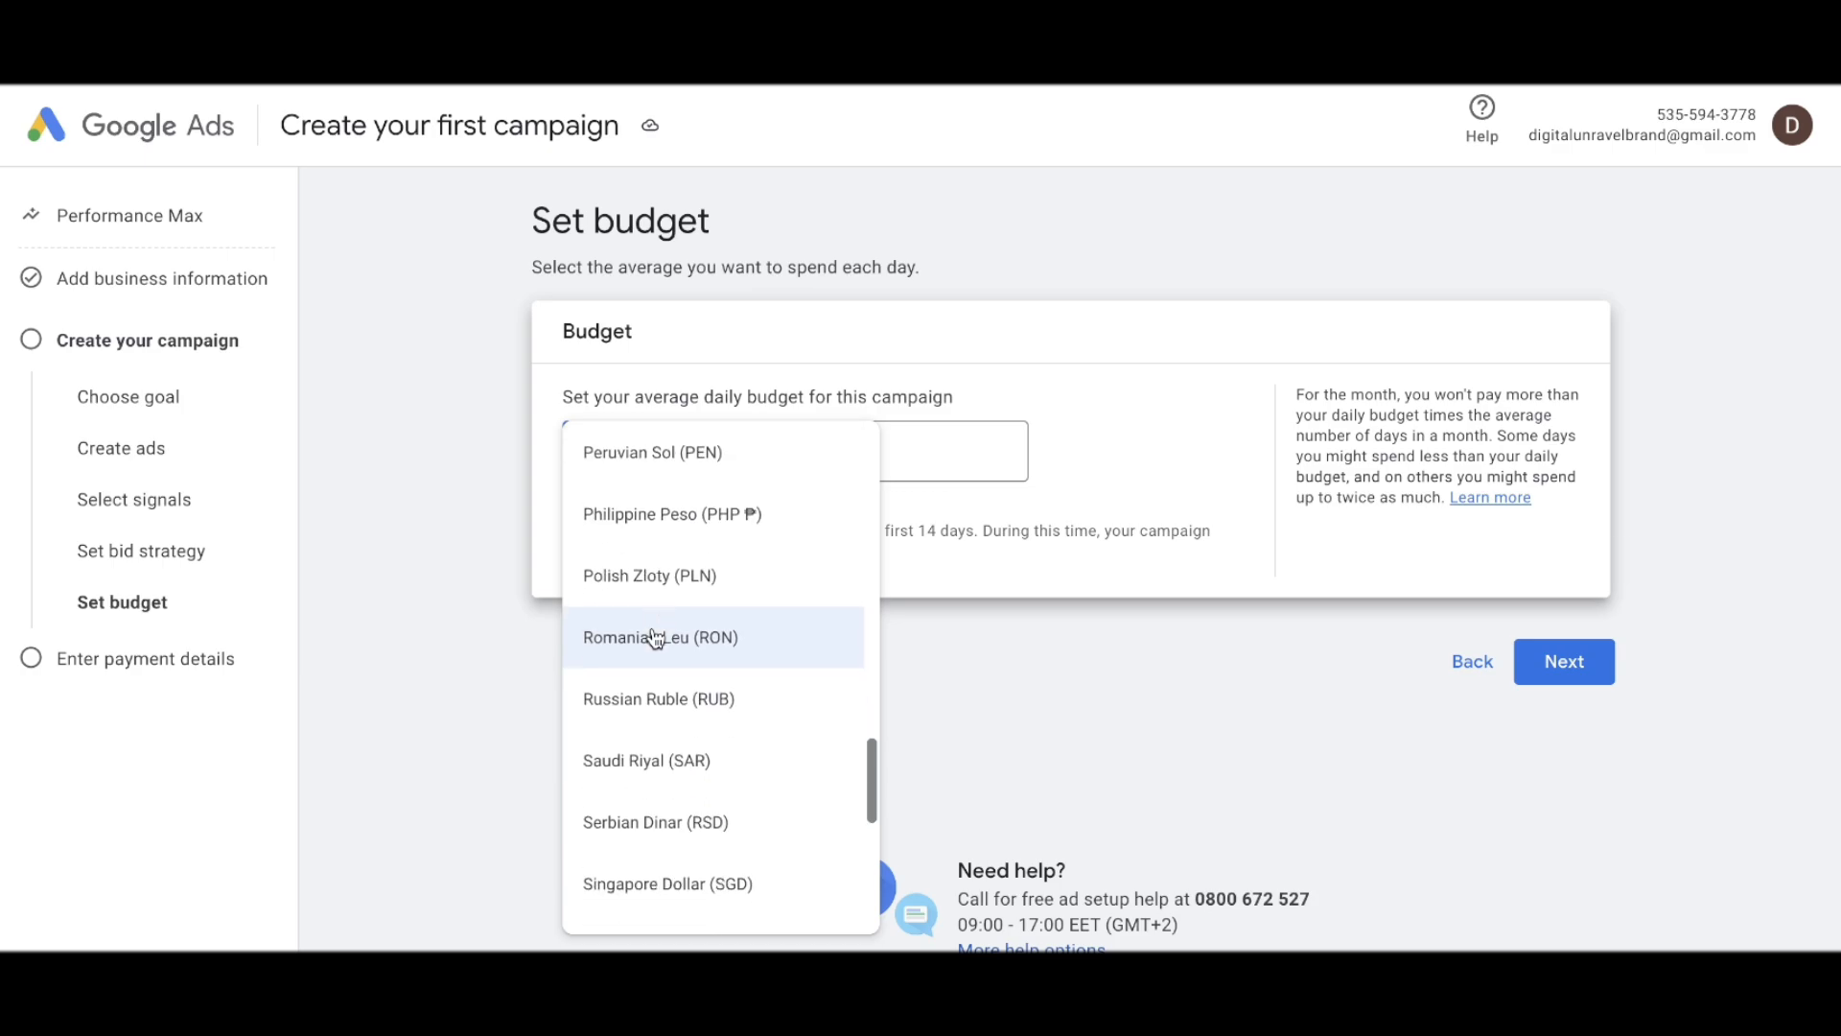
pyautogui.scroll(-6, 652, 636)
pyautogui.scroll(10, 744, 614)
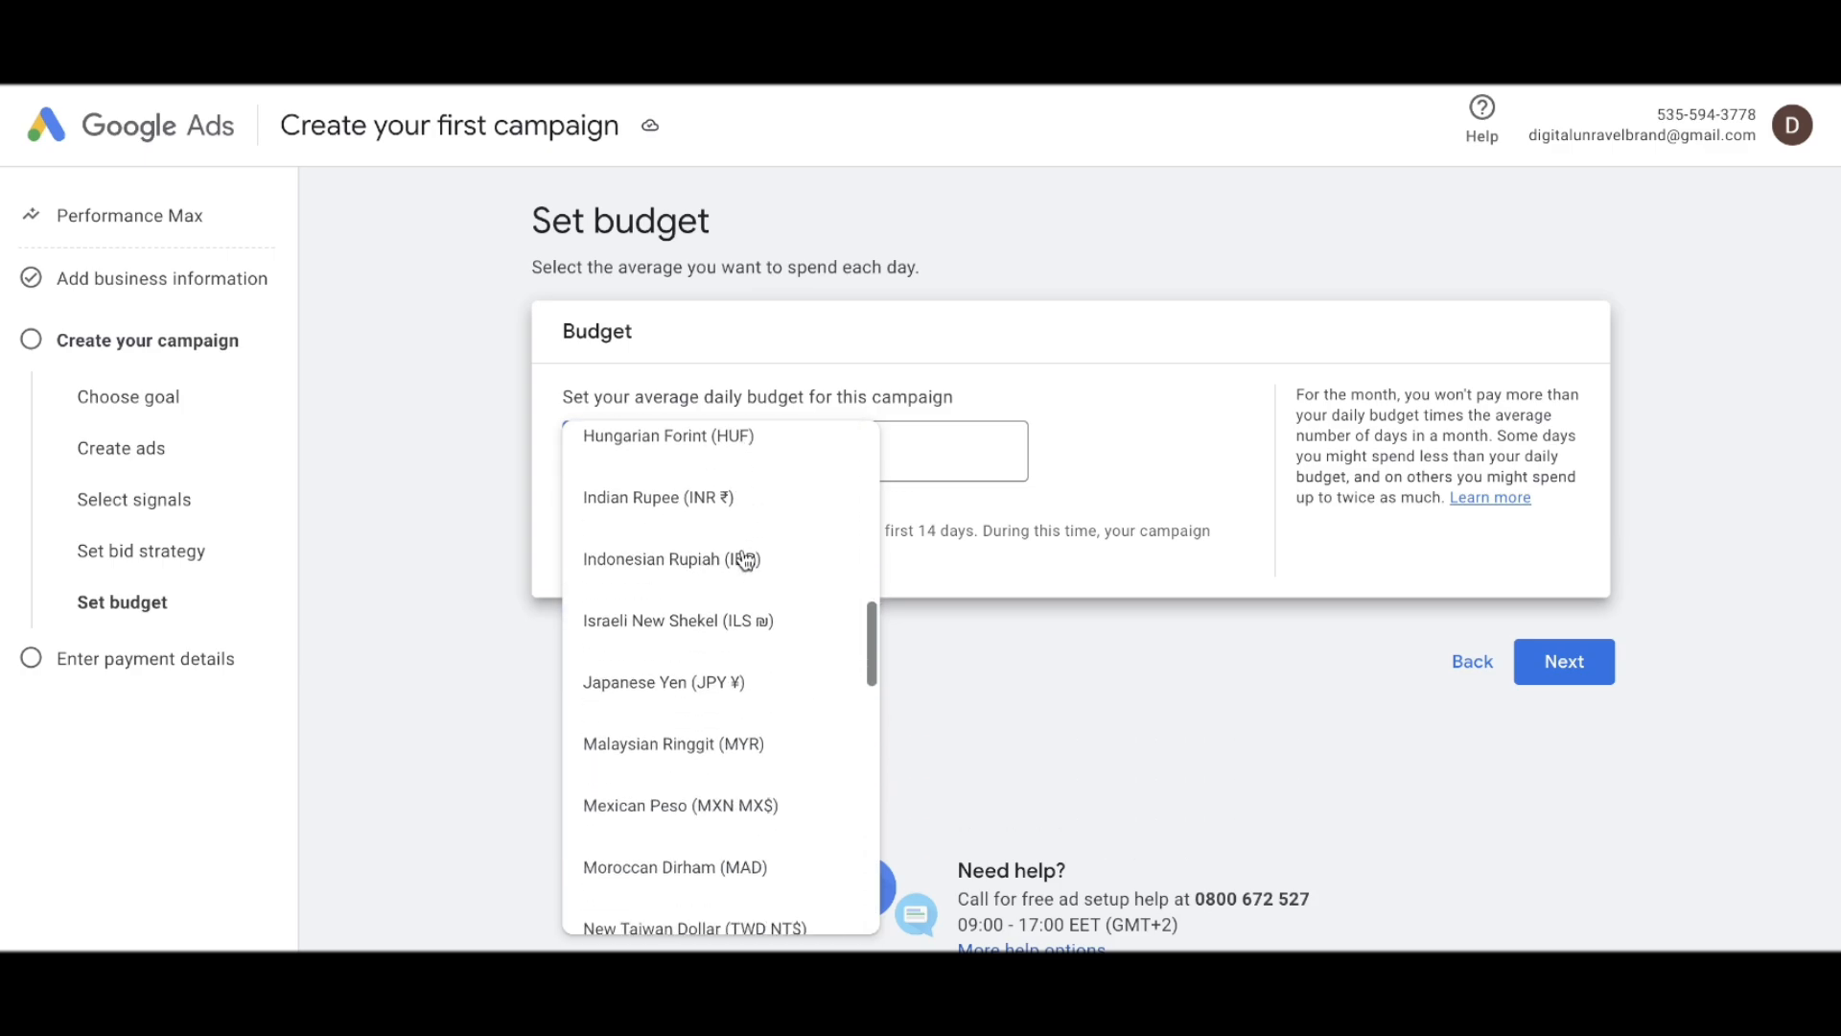
pyautogui.scroll(-5, 746, 561)
pyautogui.click(682, 822)
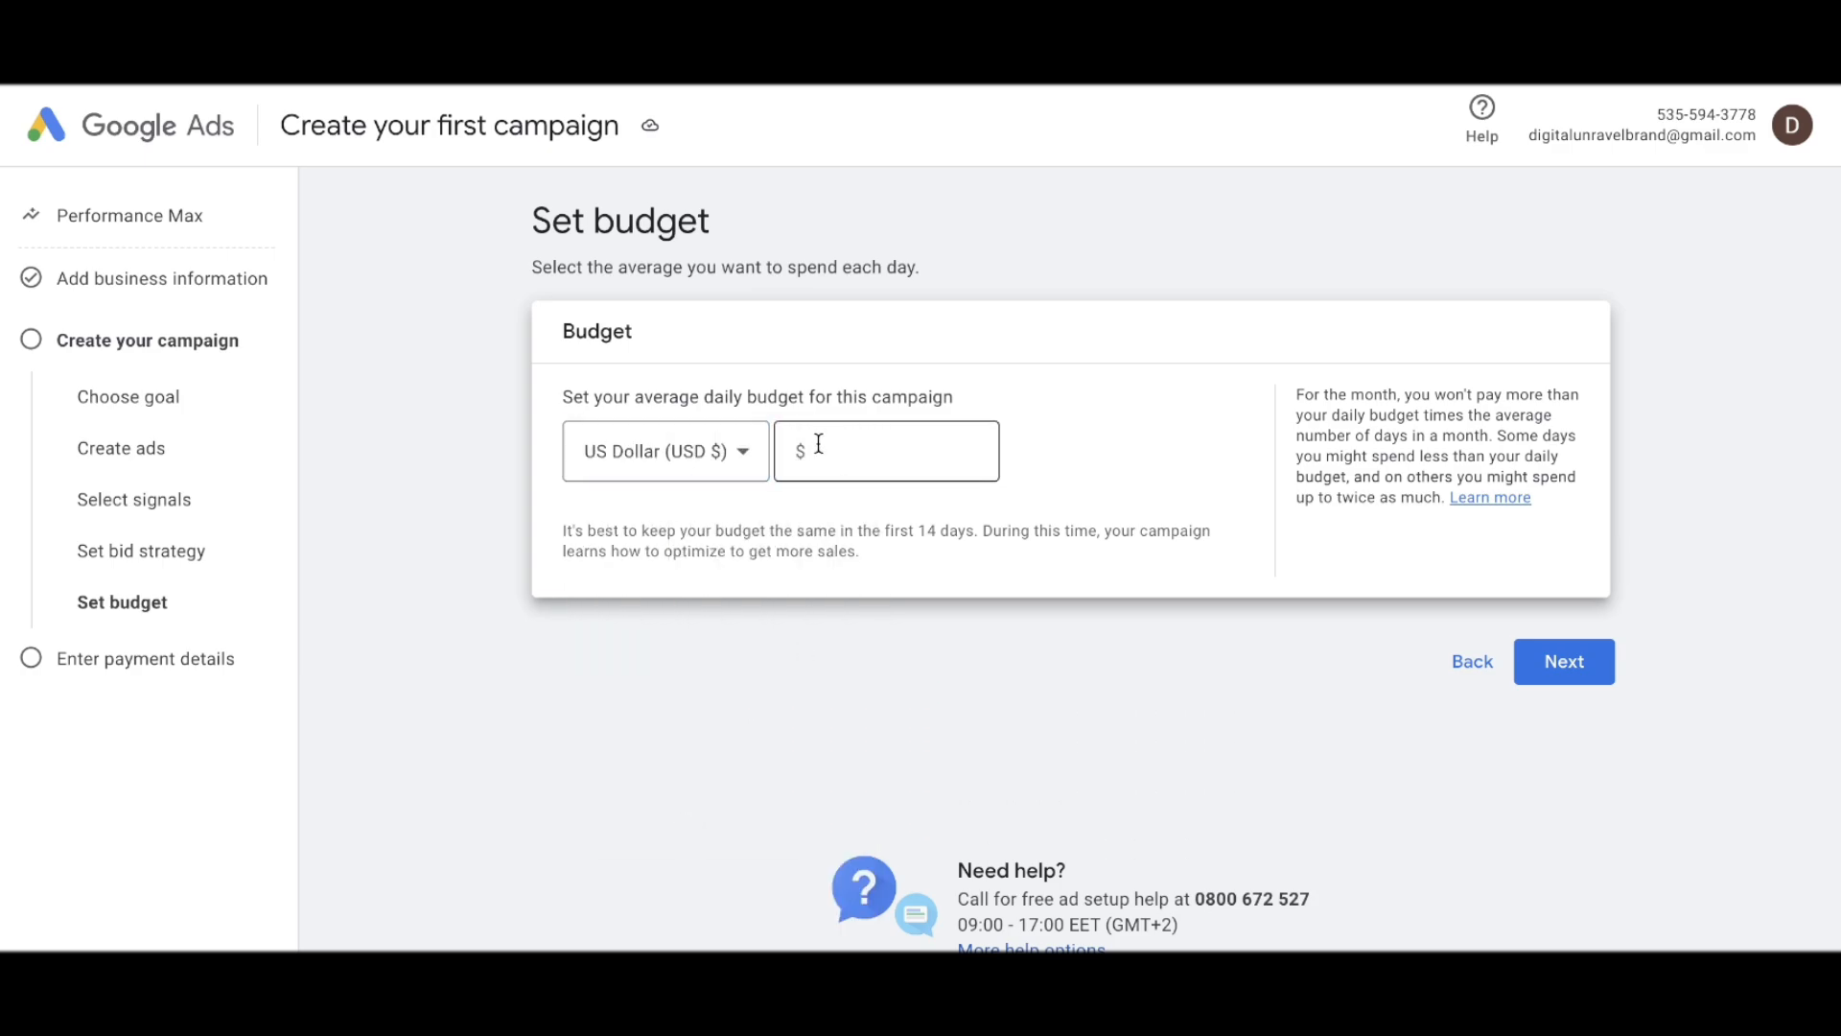
# - Set the campaign's average daily budget to $50
pyautogui.click(843, 443)
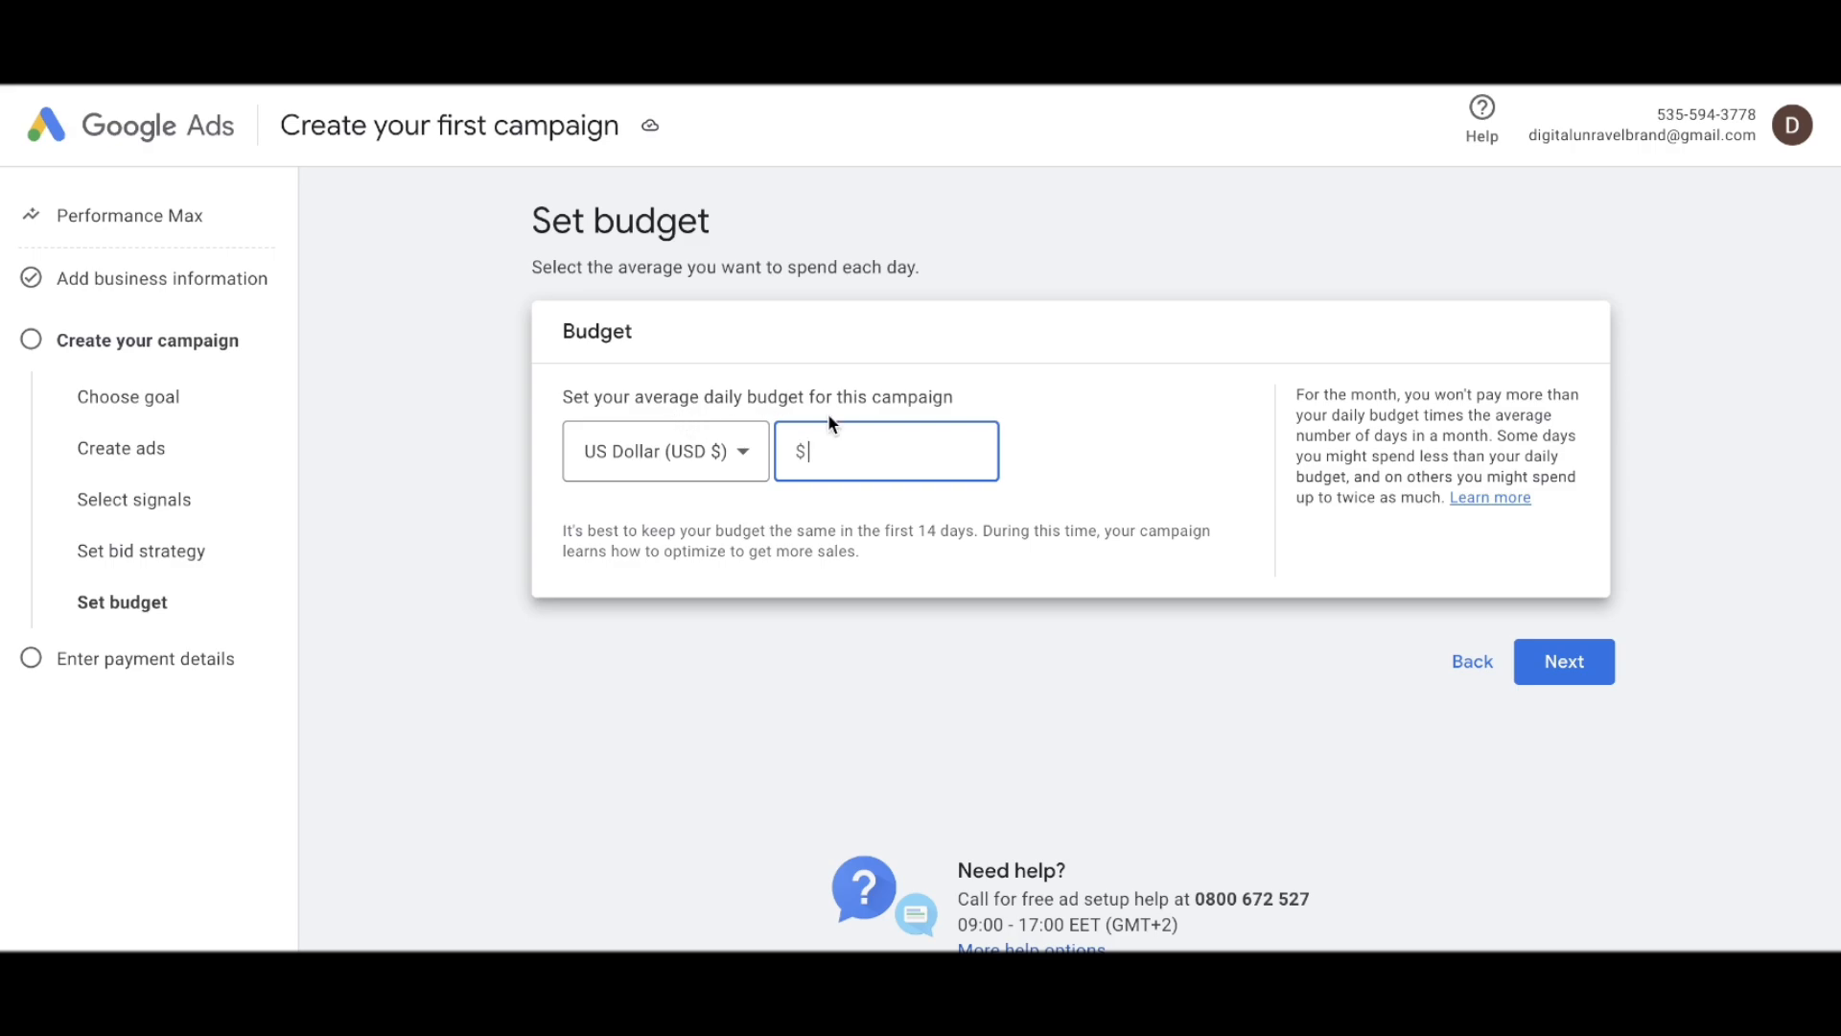
pyautogui.write('50')
pyautogui.click(1421, 561)
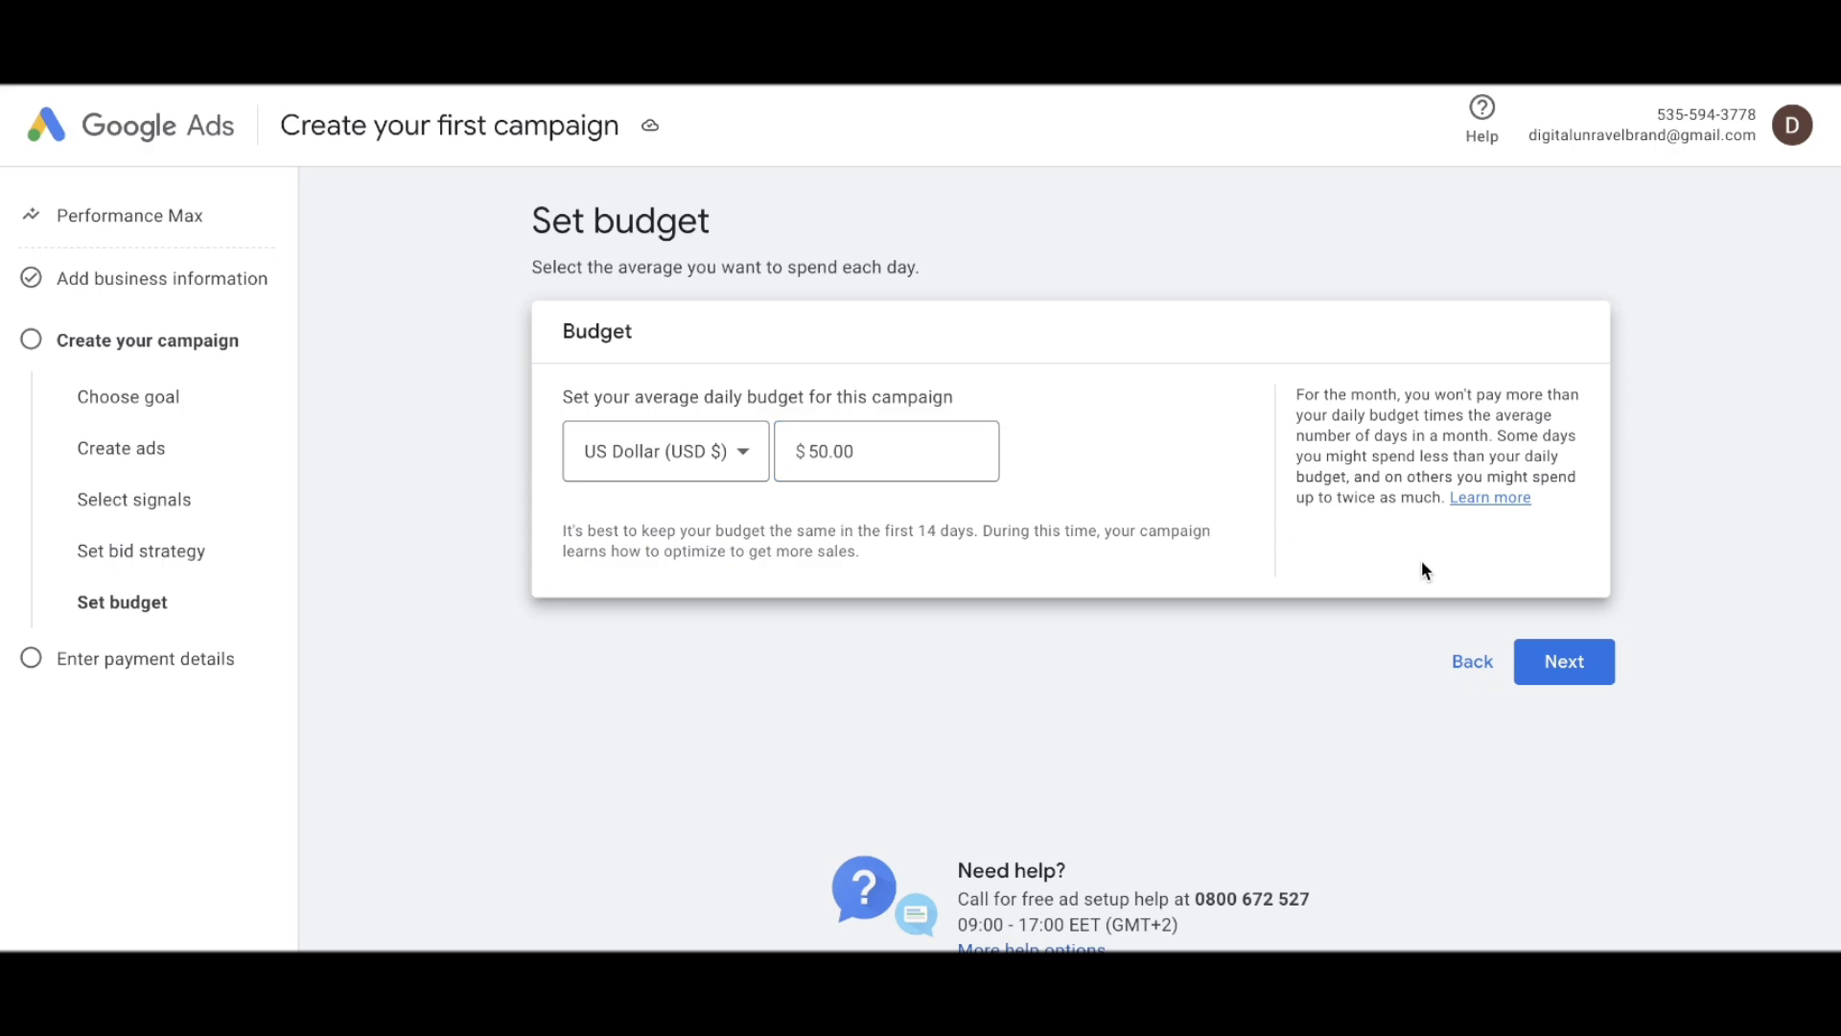
# - Continue to the payment details and review the payments profile, purpose of use and available payment methods
pyautogui.click(1527, 674)
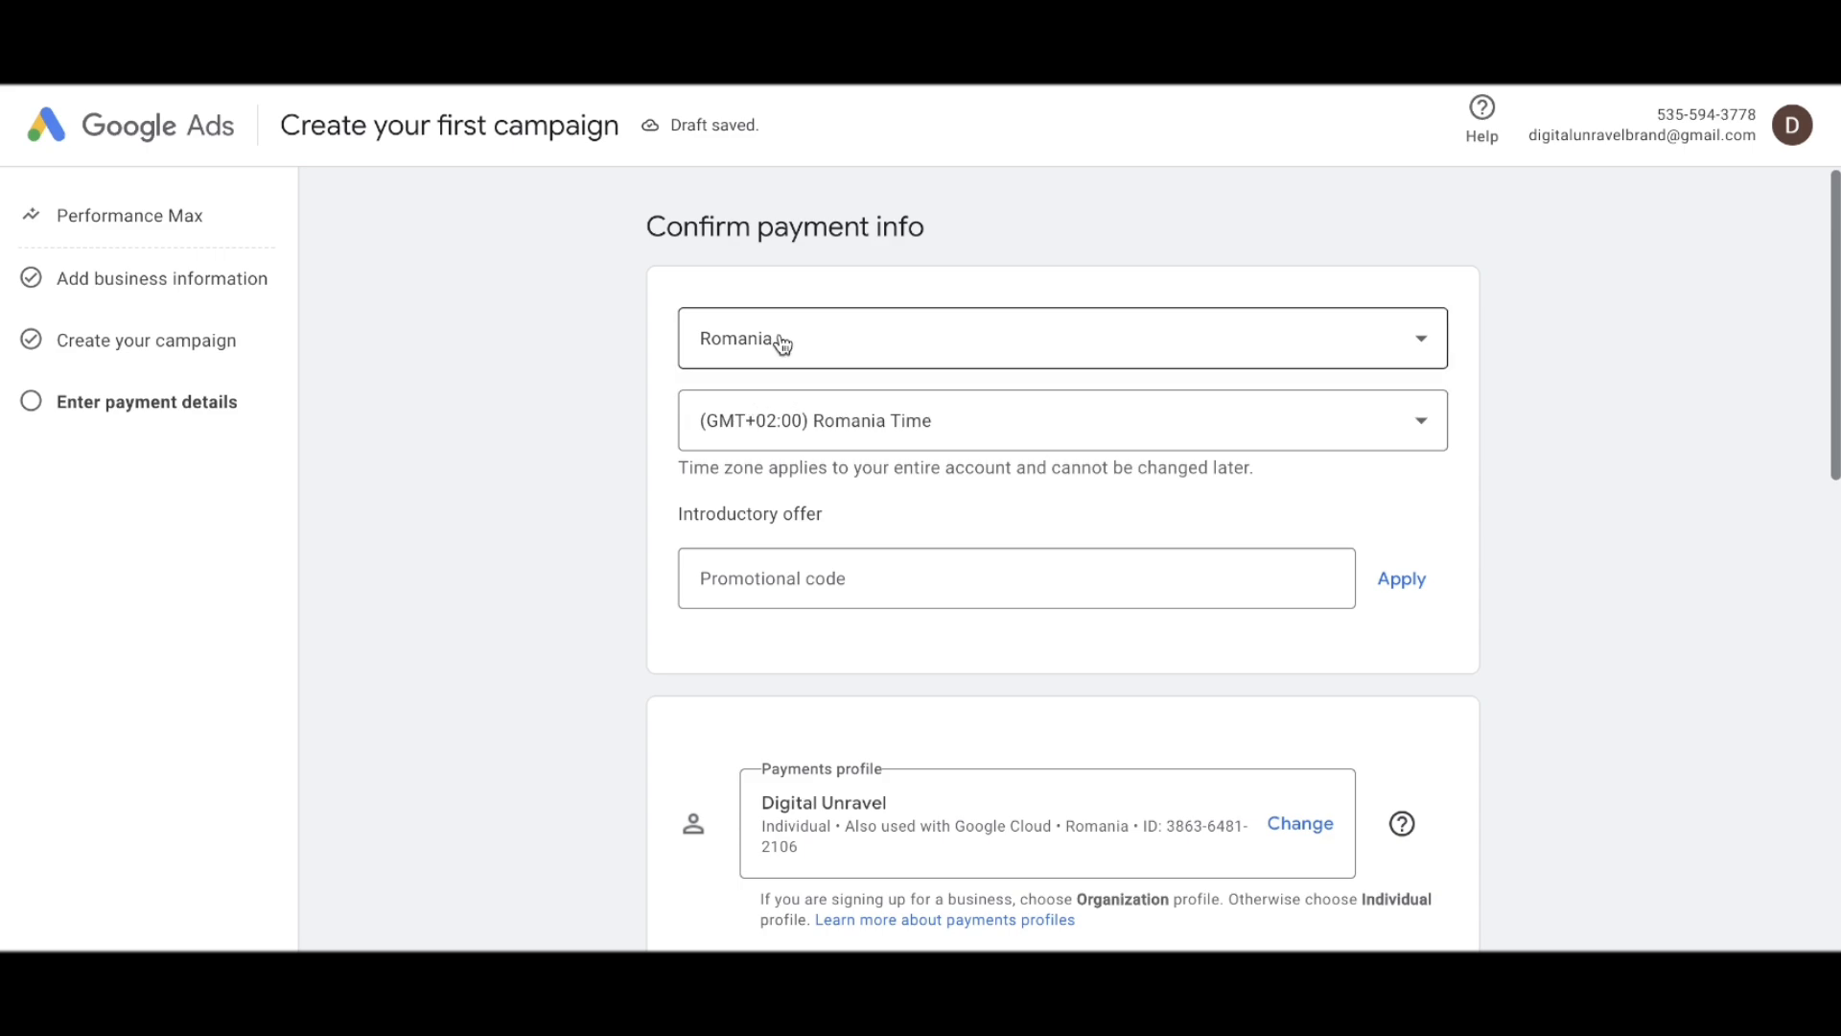
pyautogui.scroll(-2, 614, 535)
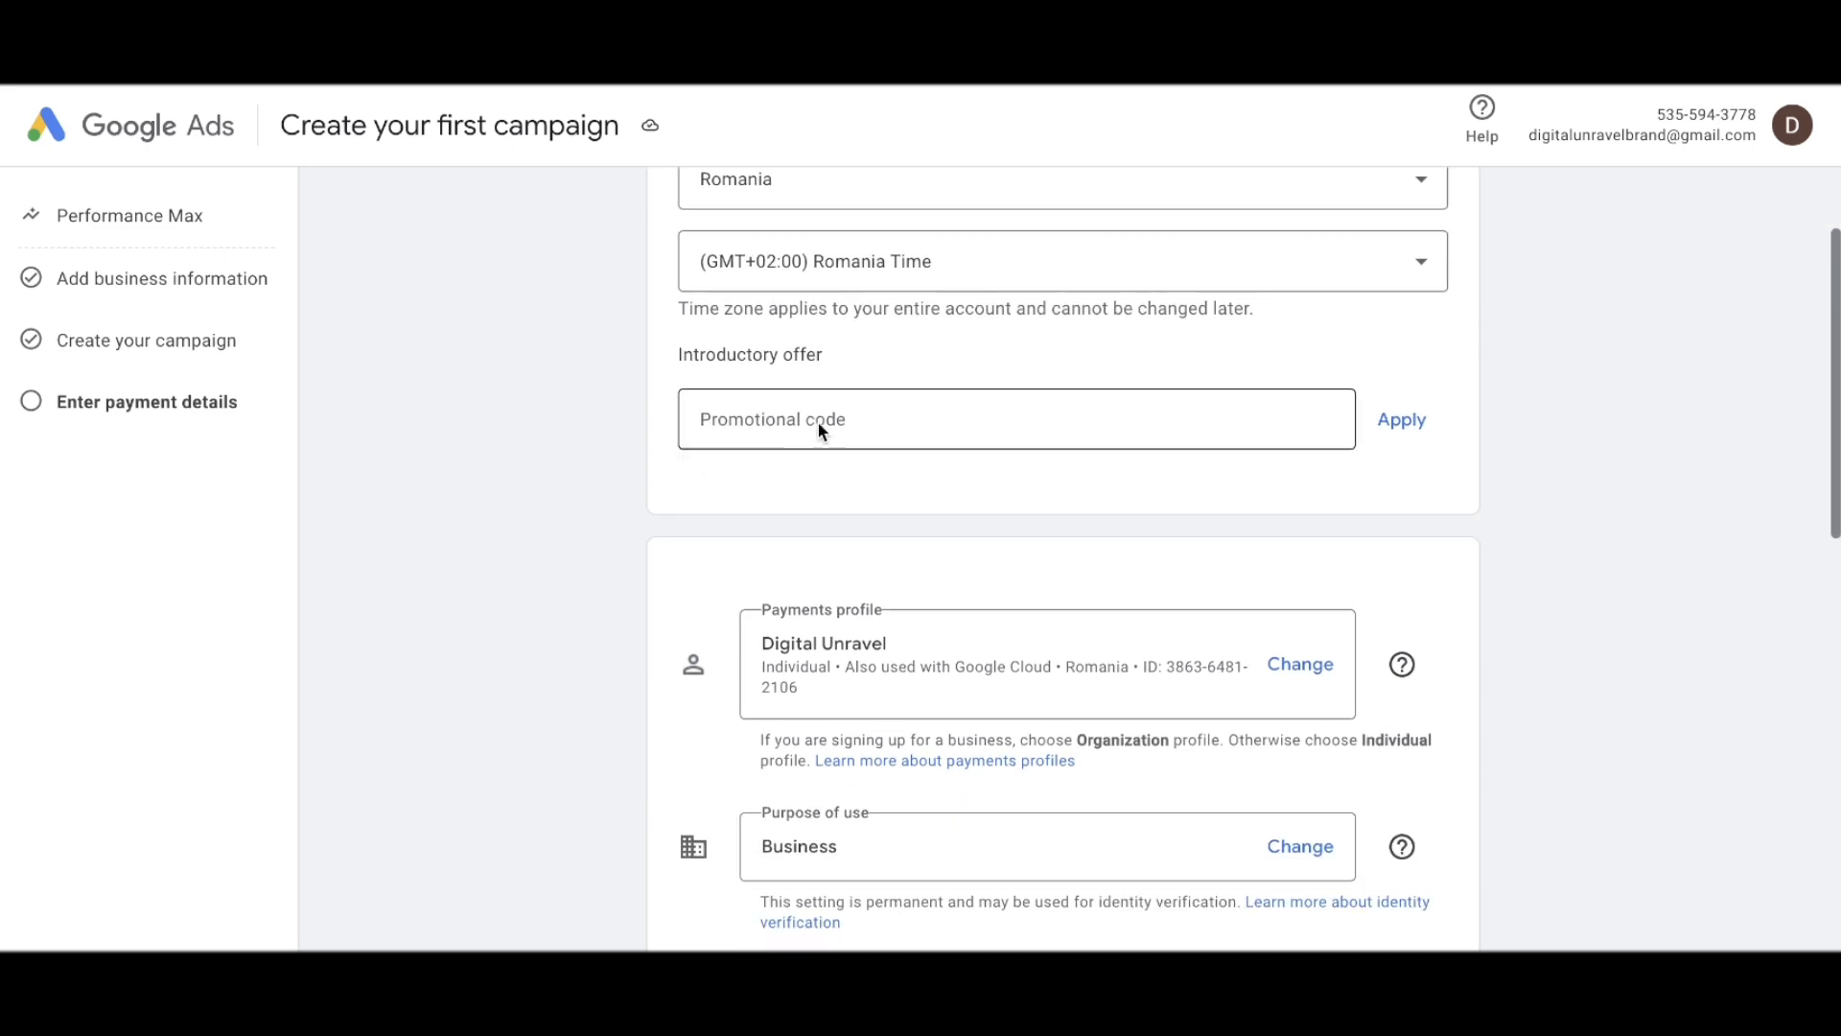
pyautogui.scroll(-4, 827, 377)
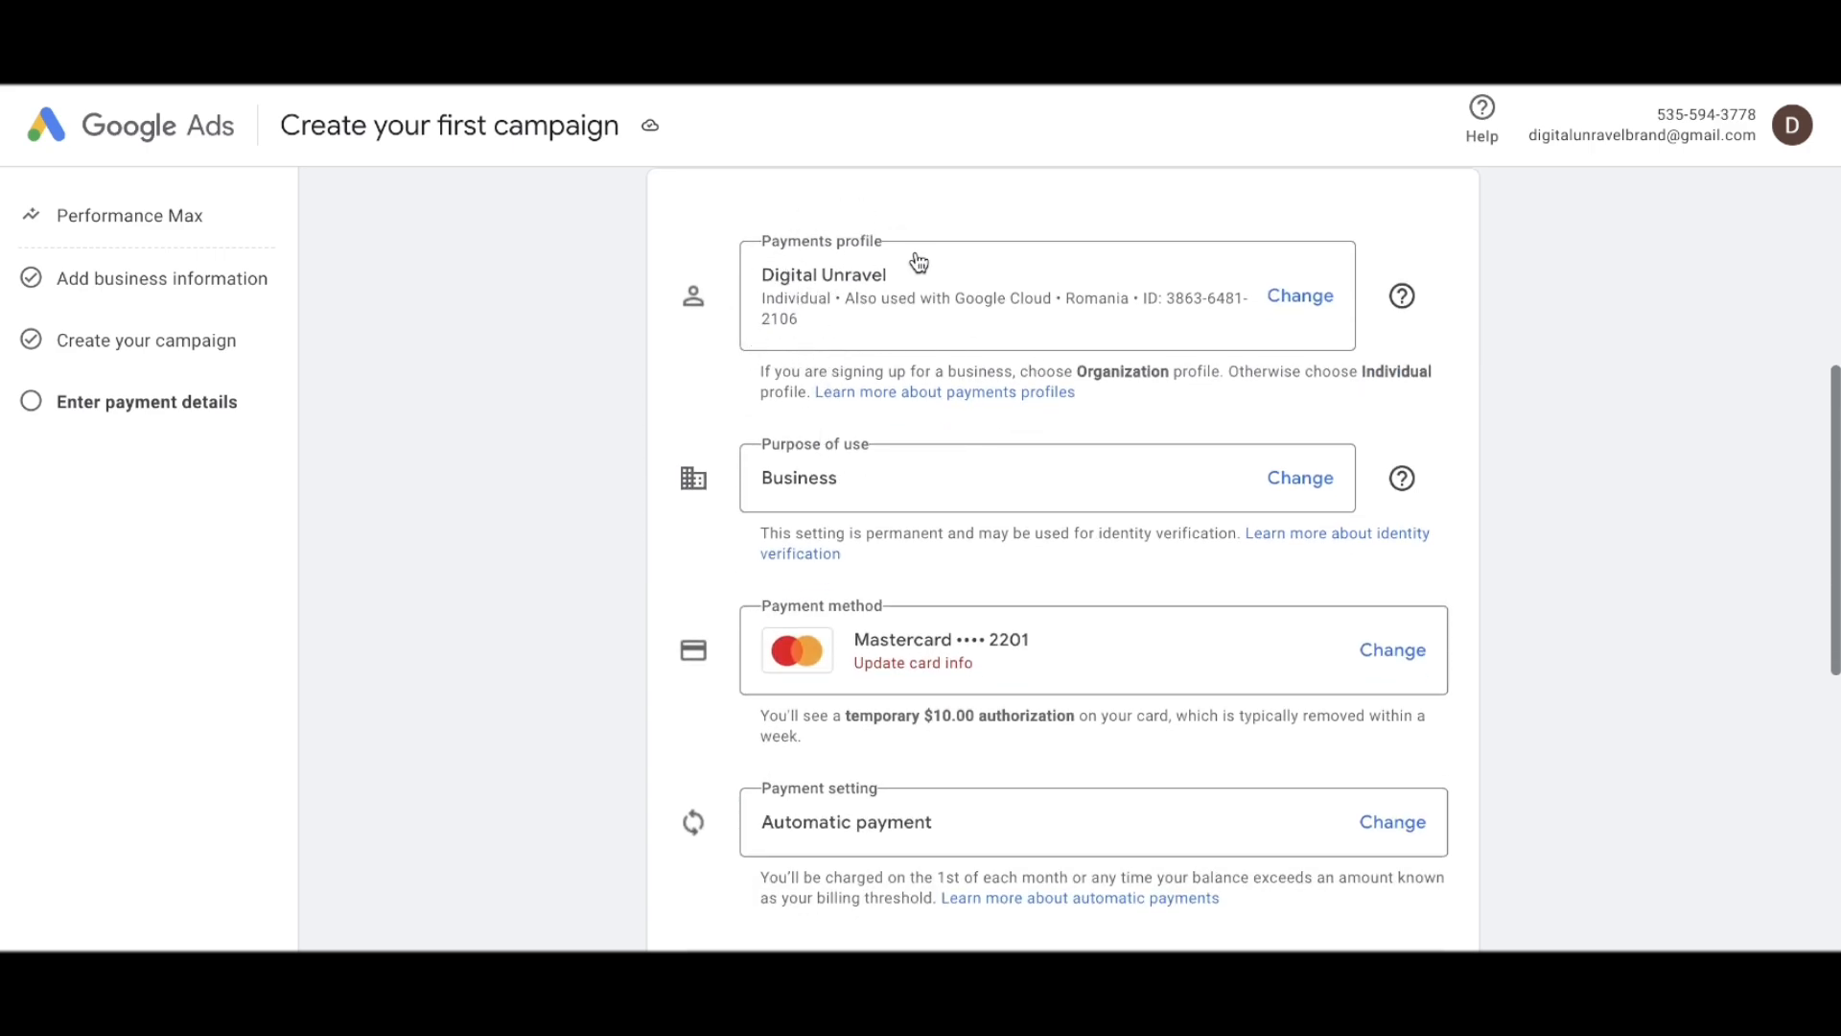
pyautogui.scroll(-2, 860, 299)
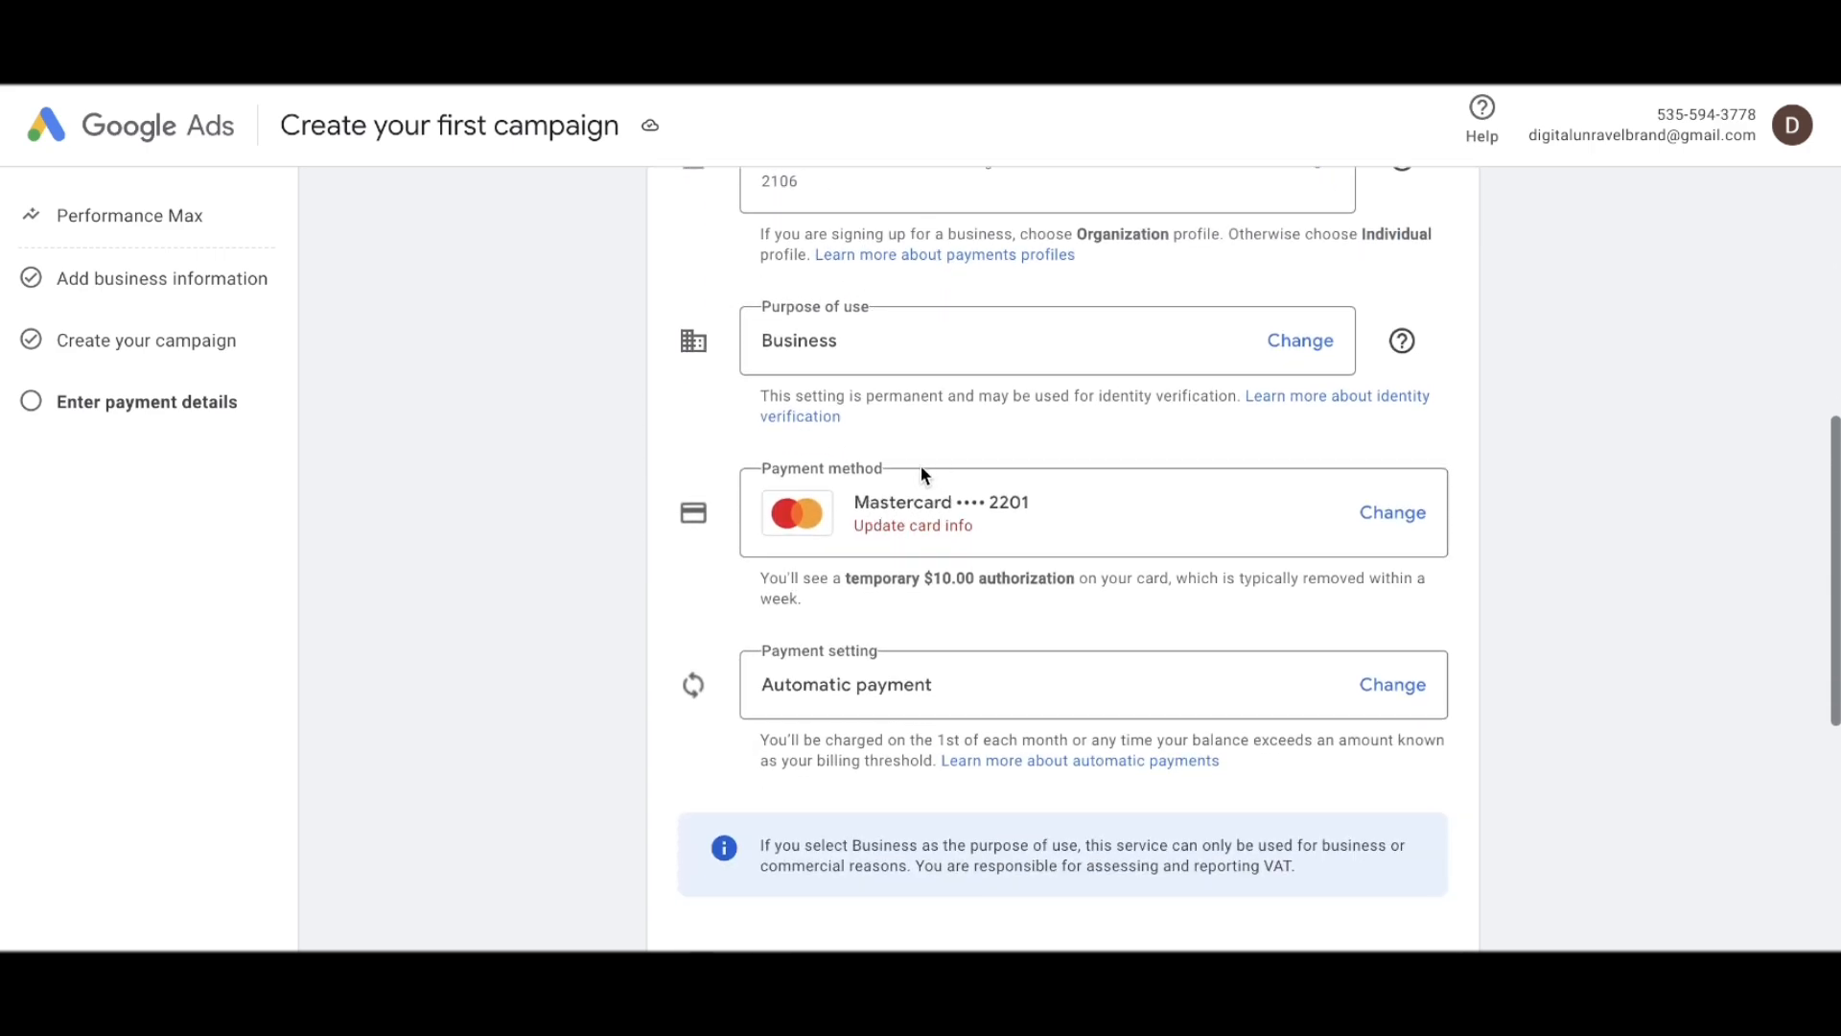
pyautogui.click(1401, 508)
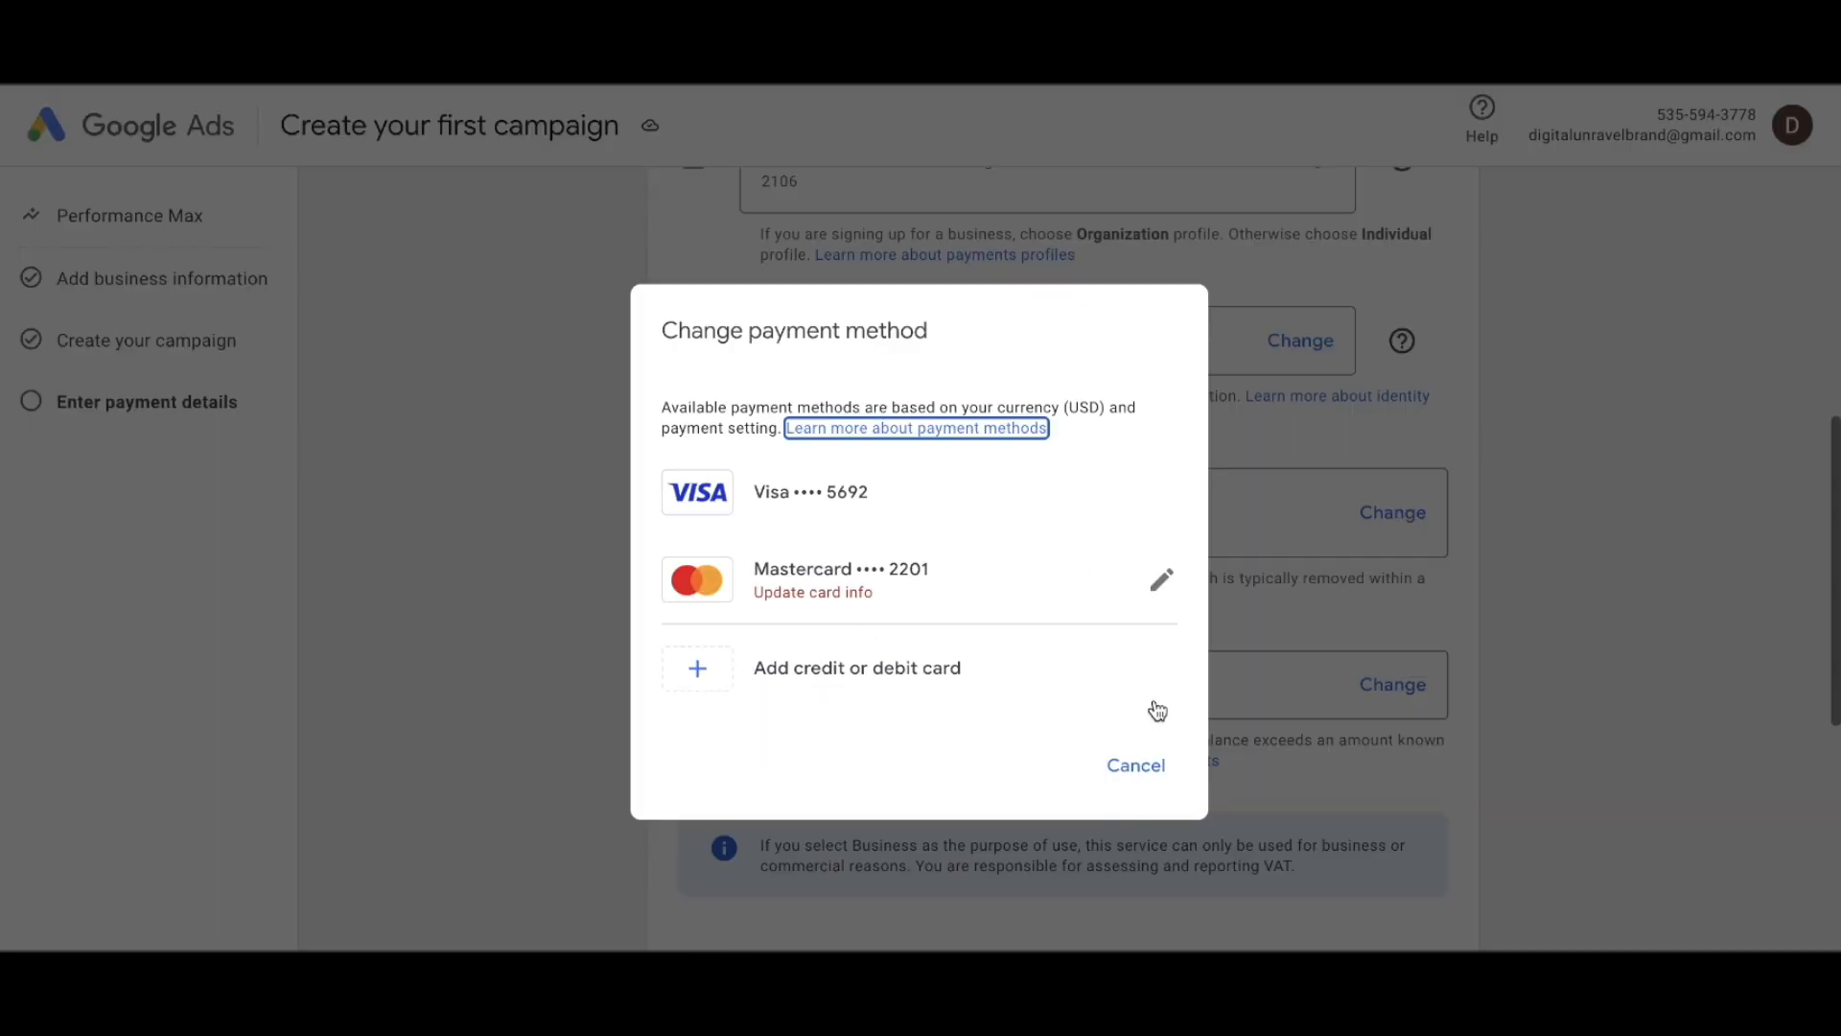
pyautogui.click(1151, 767)
pyautogui.scroll(-2, 897, 621)
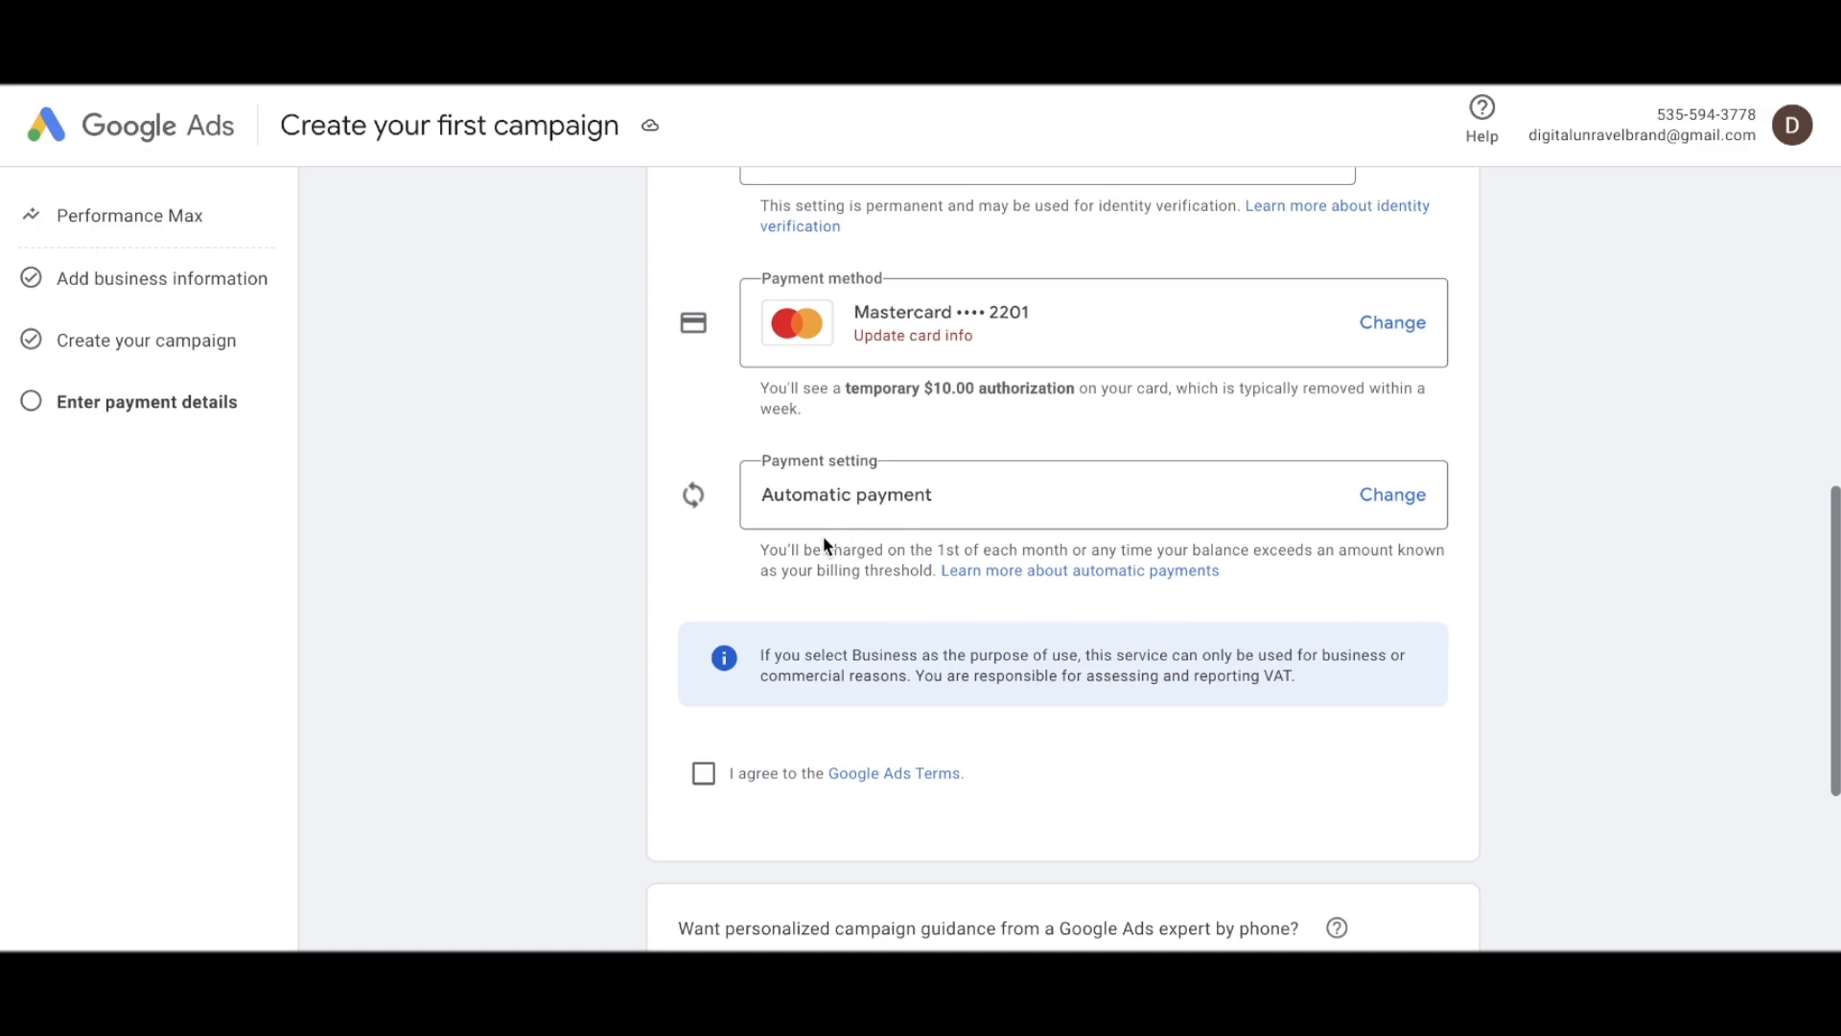
pyautogui.click(1381, 491)
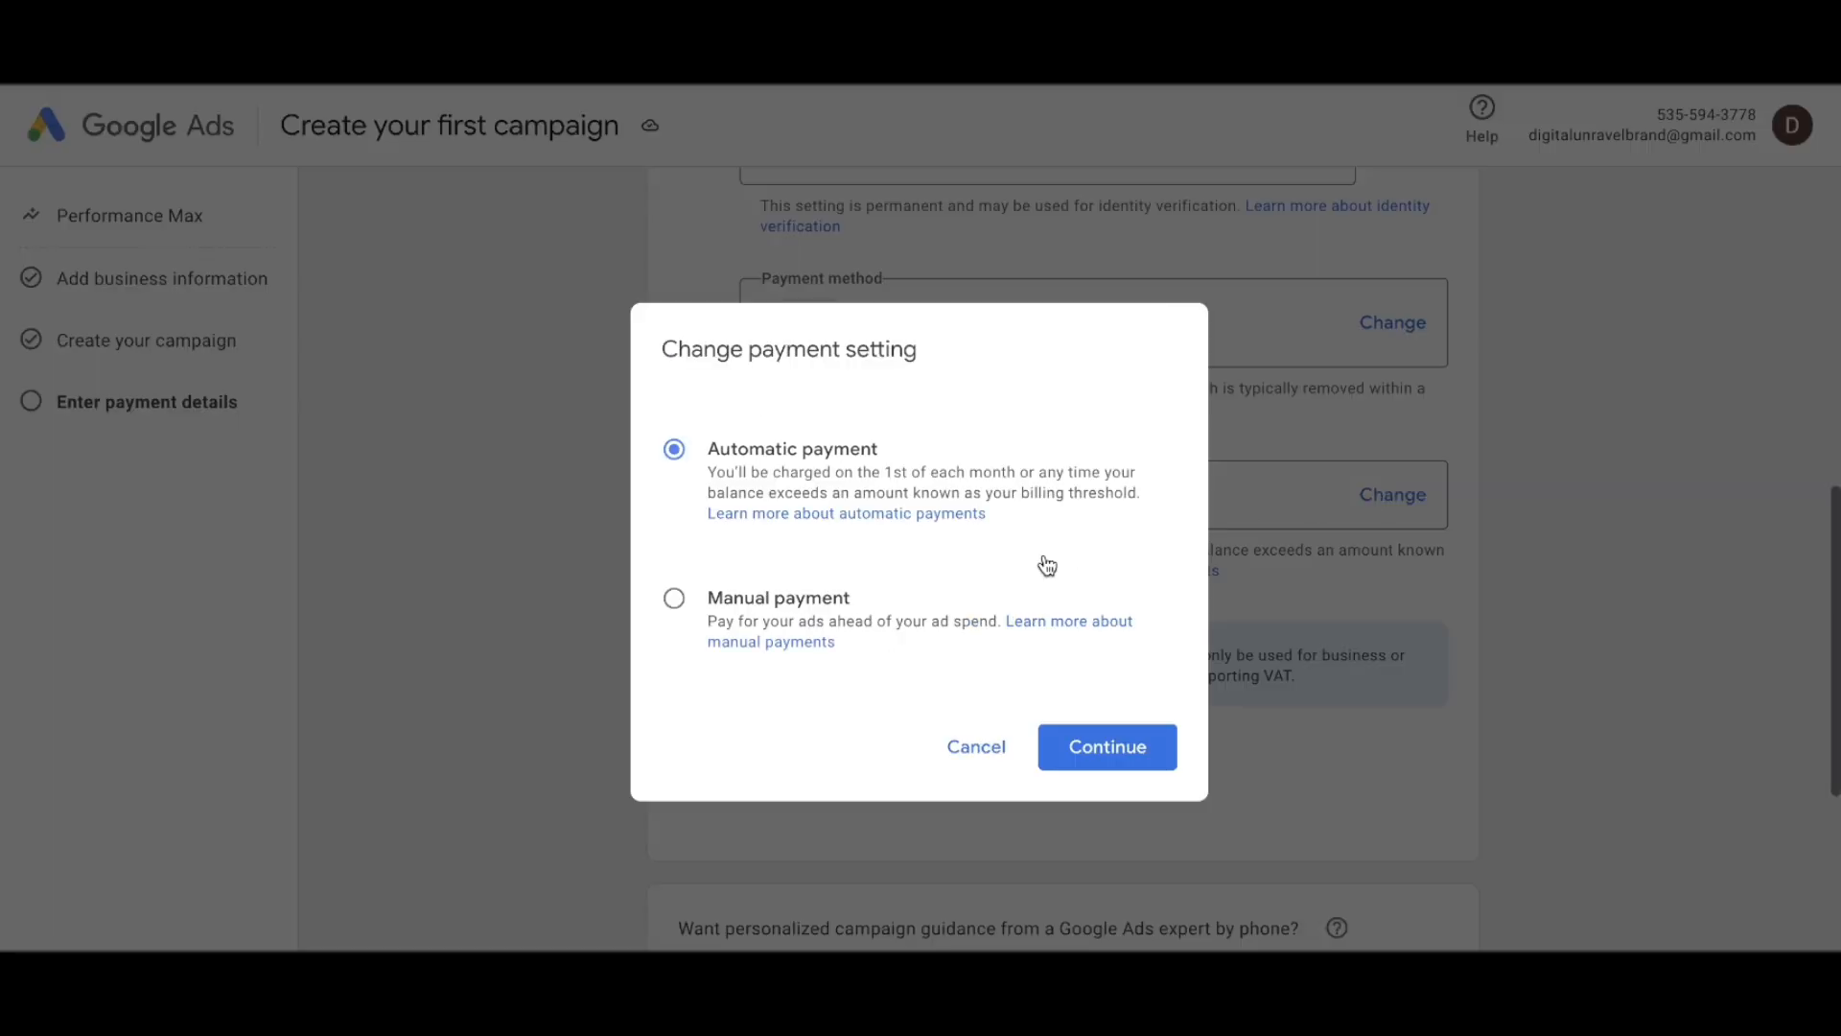
pyautogui.click(907, 644)
pyautogui.click(993, 794)
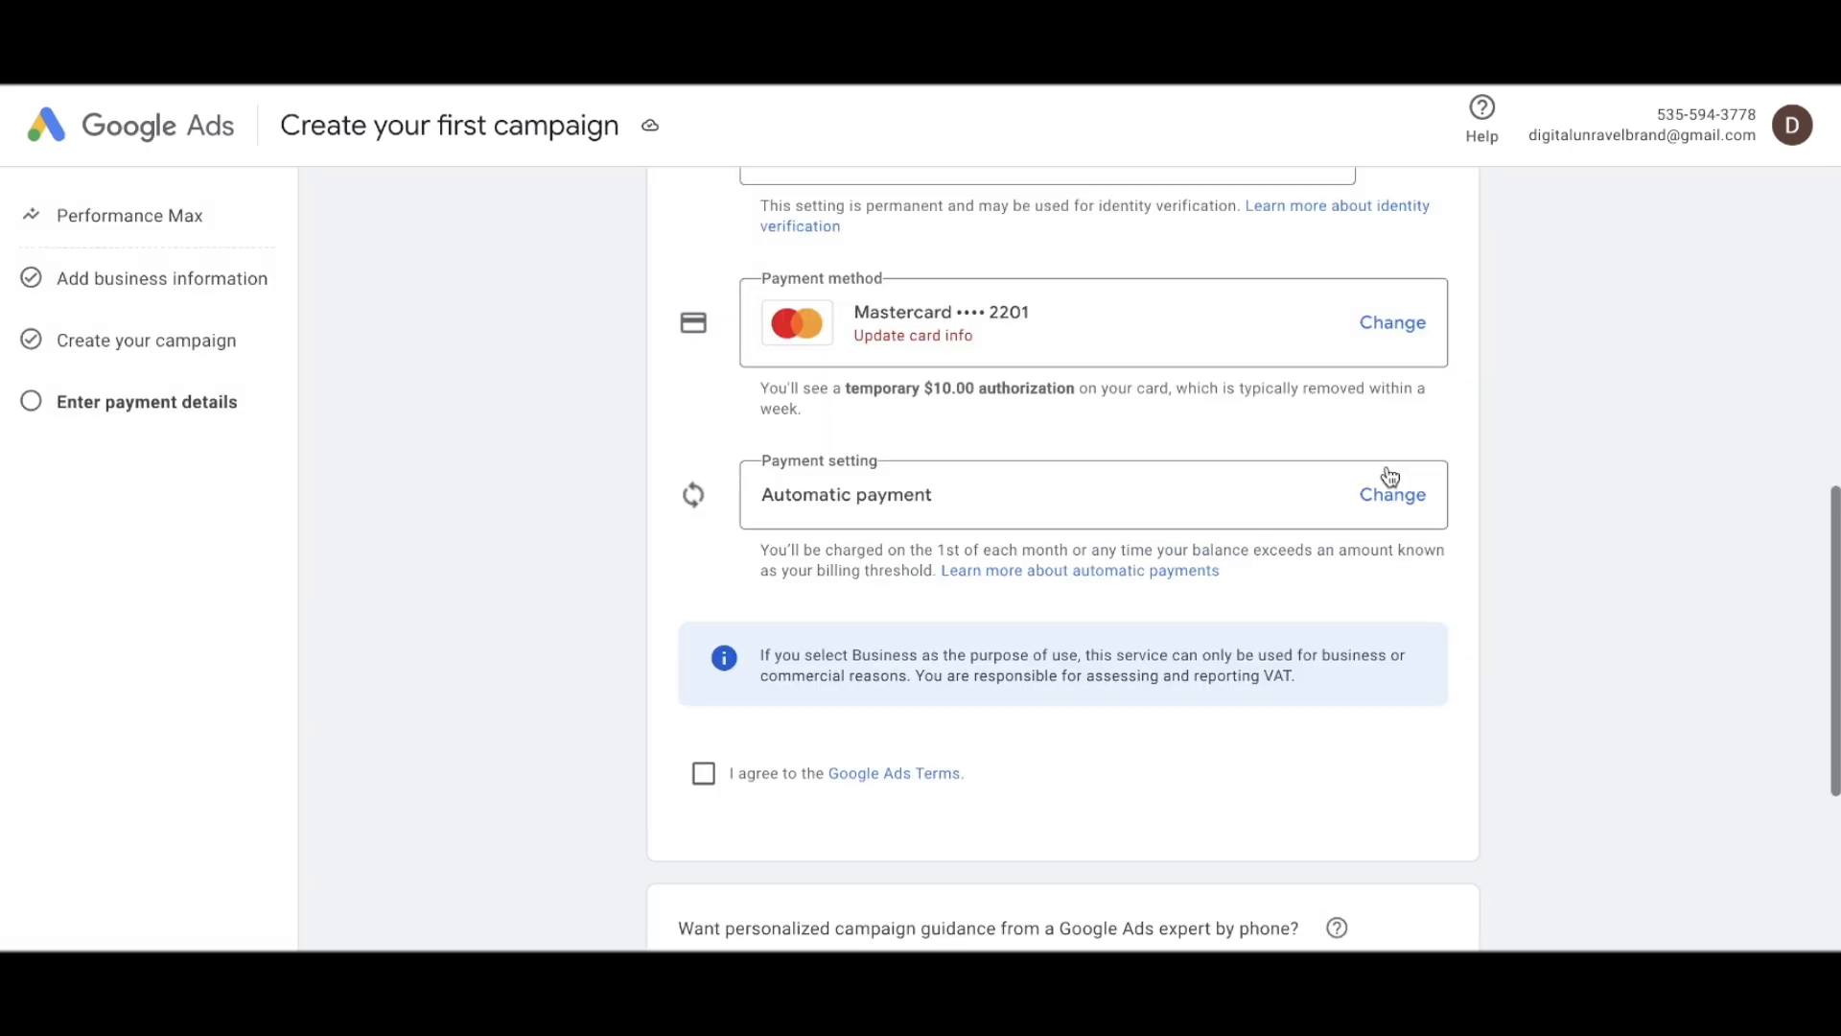
# - Change the payment setting to Manual payment with an amount of $500
pyautogui.click(1396, 492)
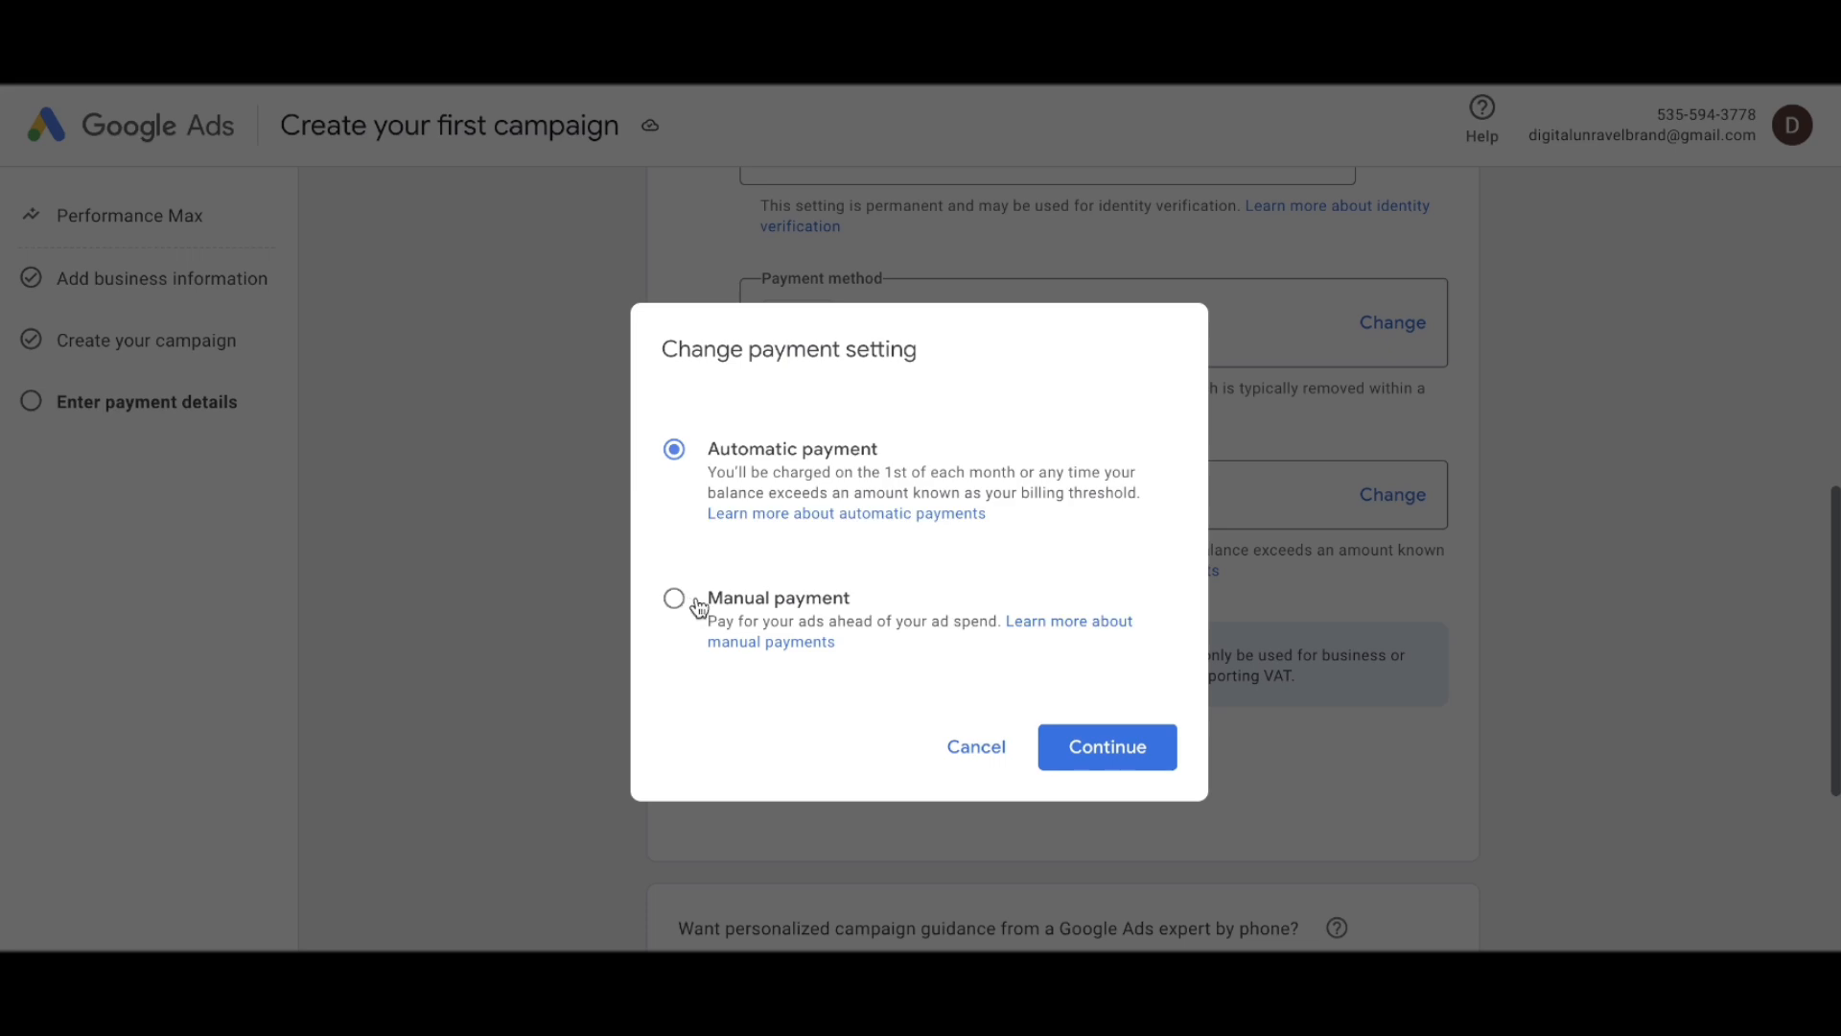
pyautogui.click(803, 604)
pyautogui.click(946, 703)
pyautogui.write('50')
pyautogui.press('Return')
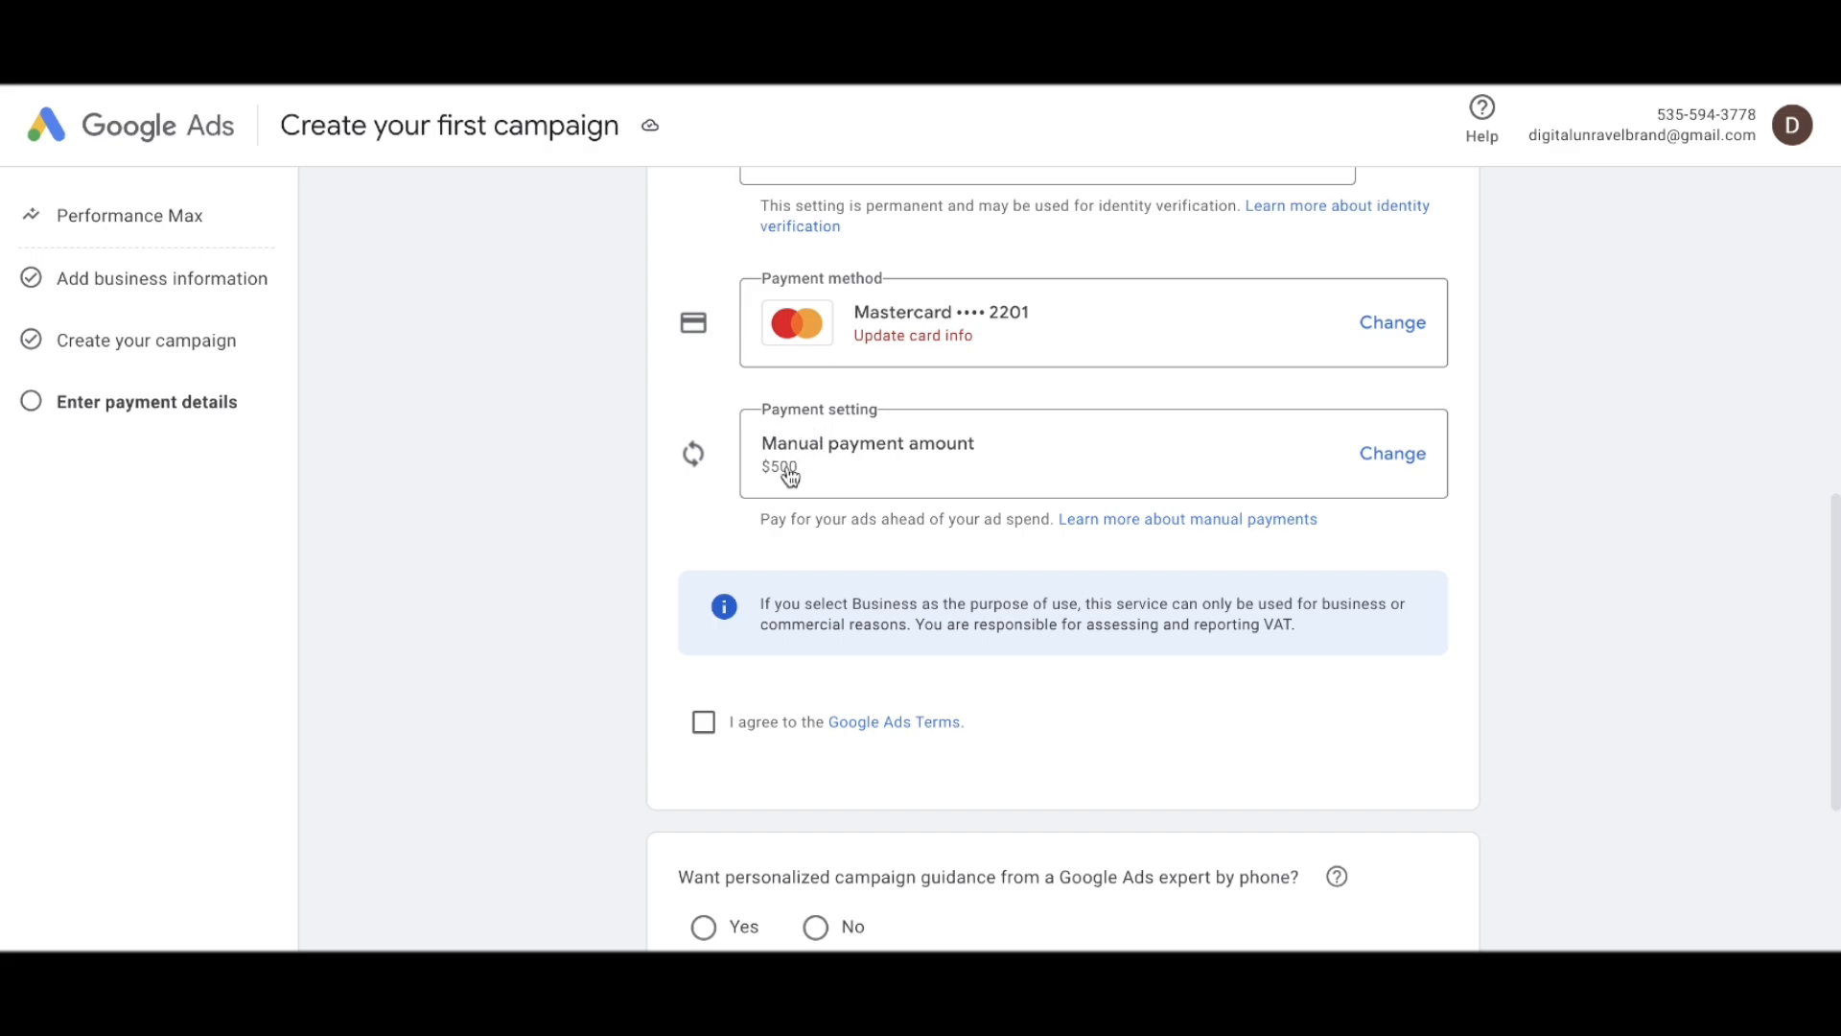
# - Agree to the Google Ads Terms and decline personalized campaign guidance by phone
pyautogui.scroll(-4, 795, 480)
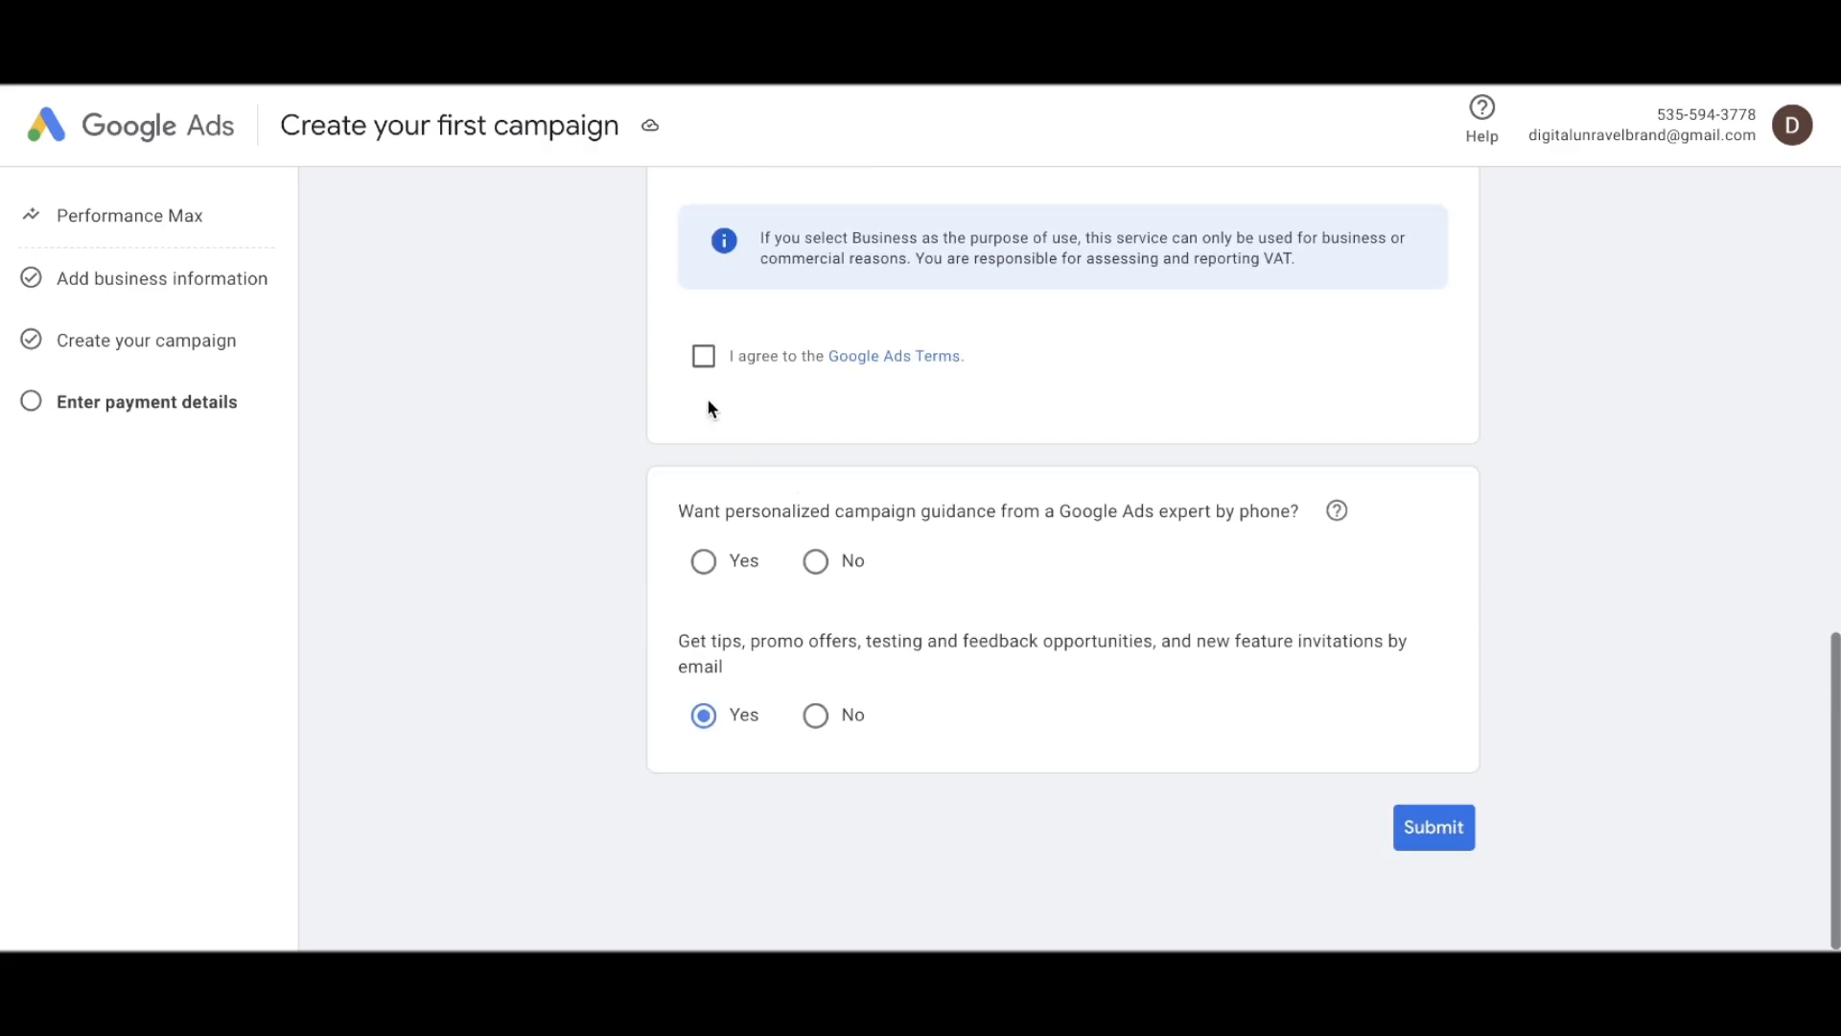
pyautogui.click(719, 371)
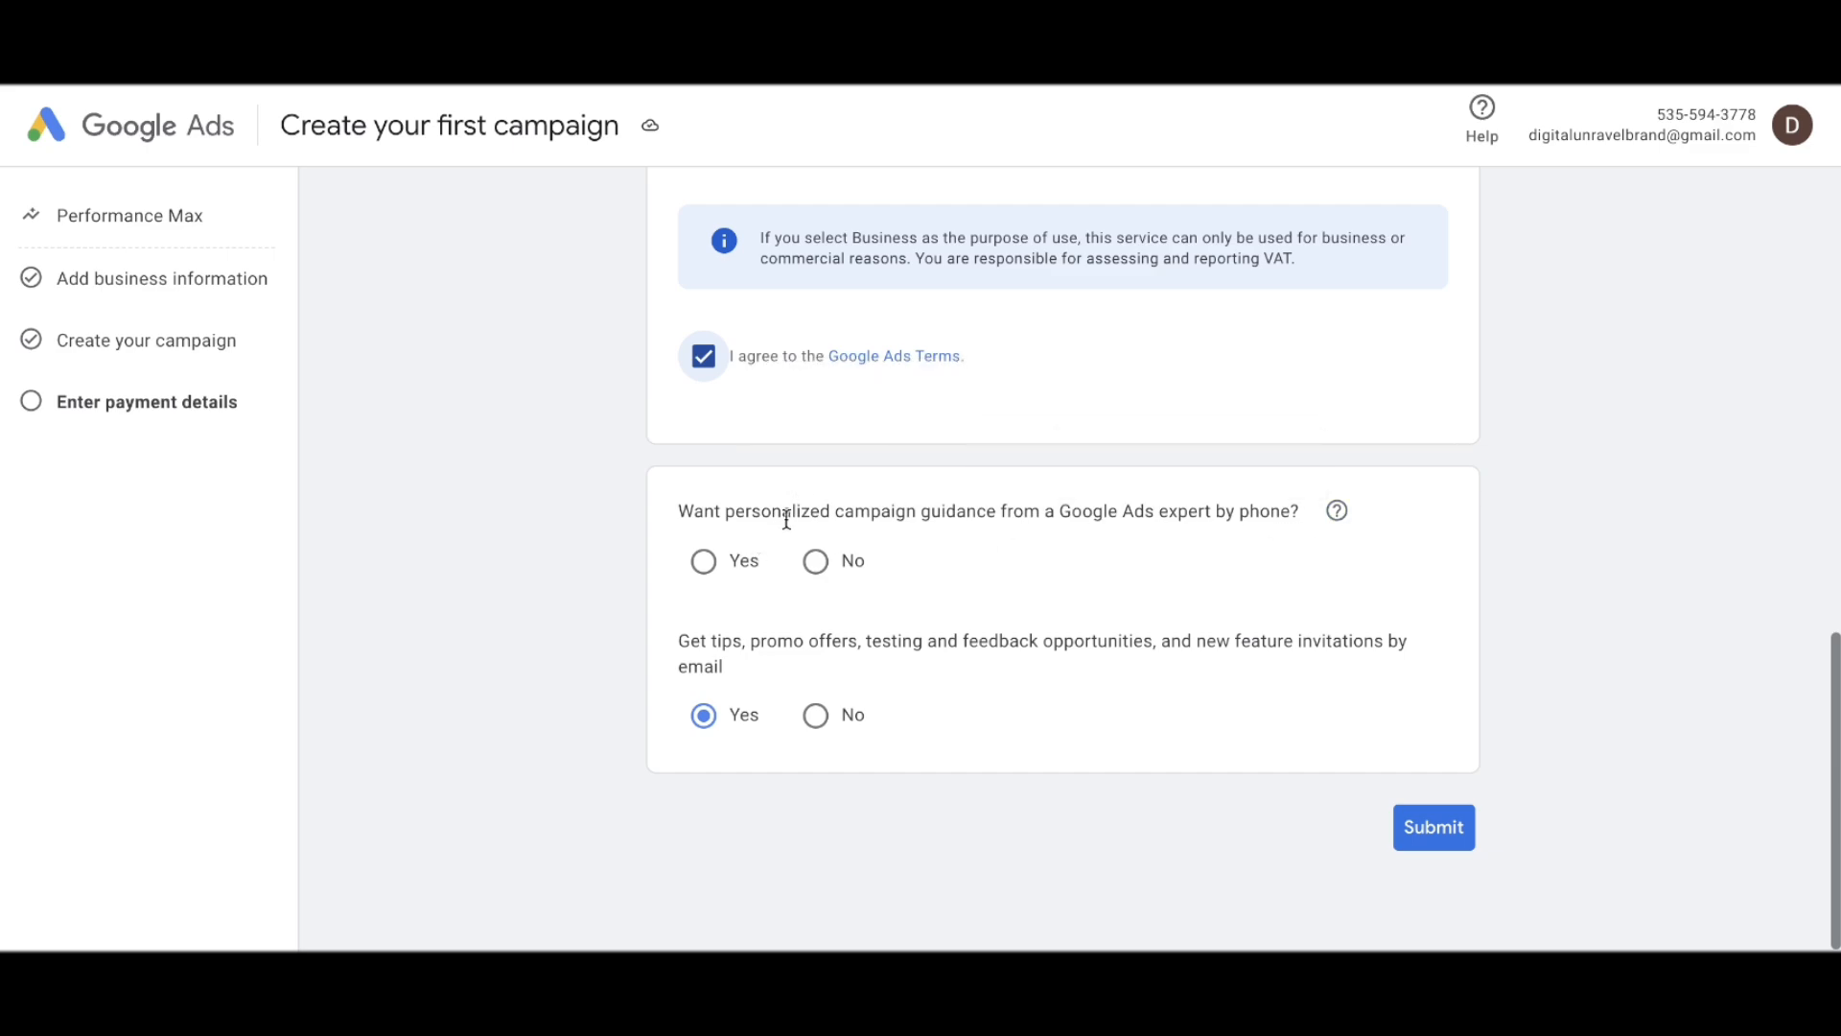
pyautogui.click(853, 564)
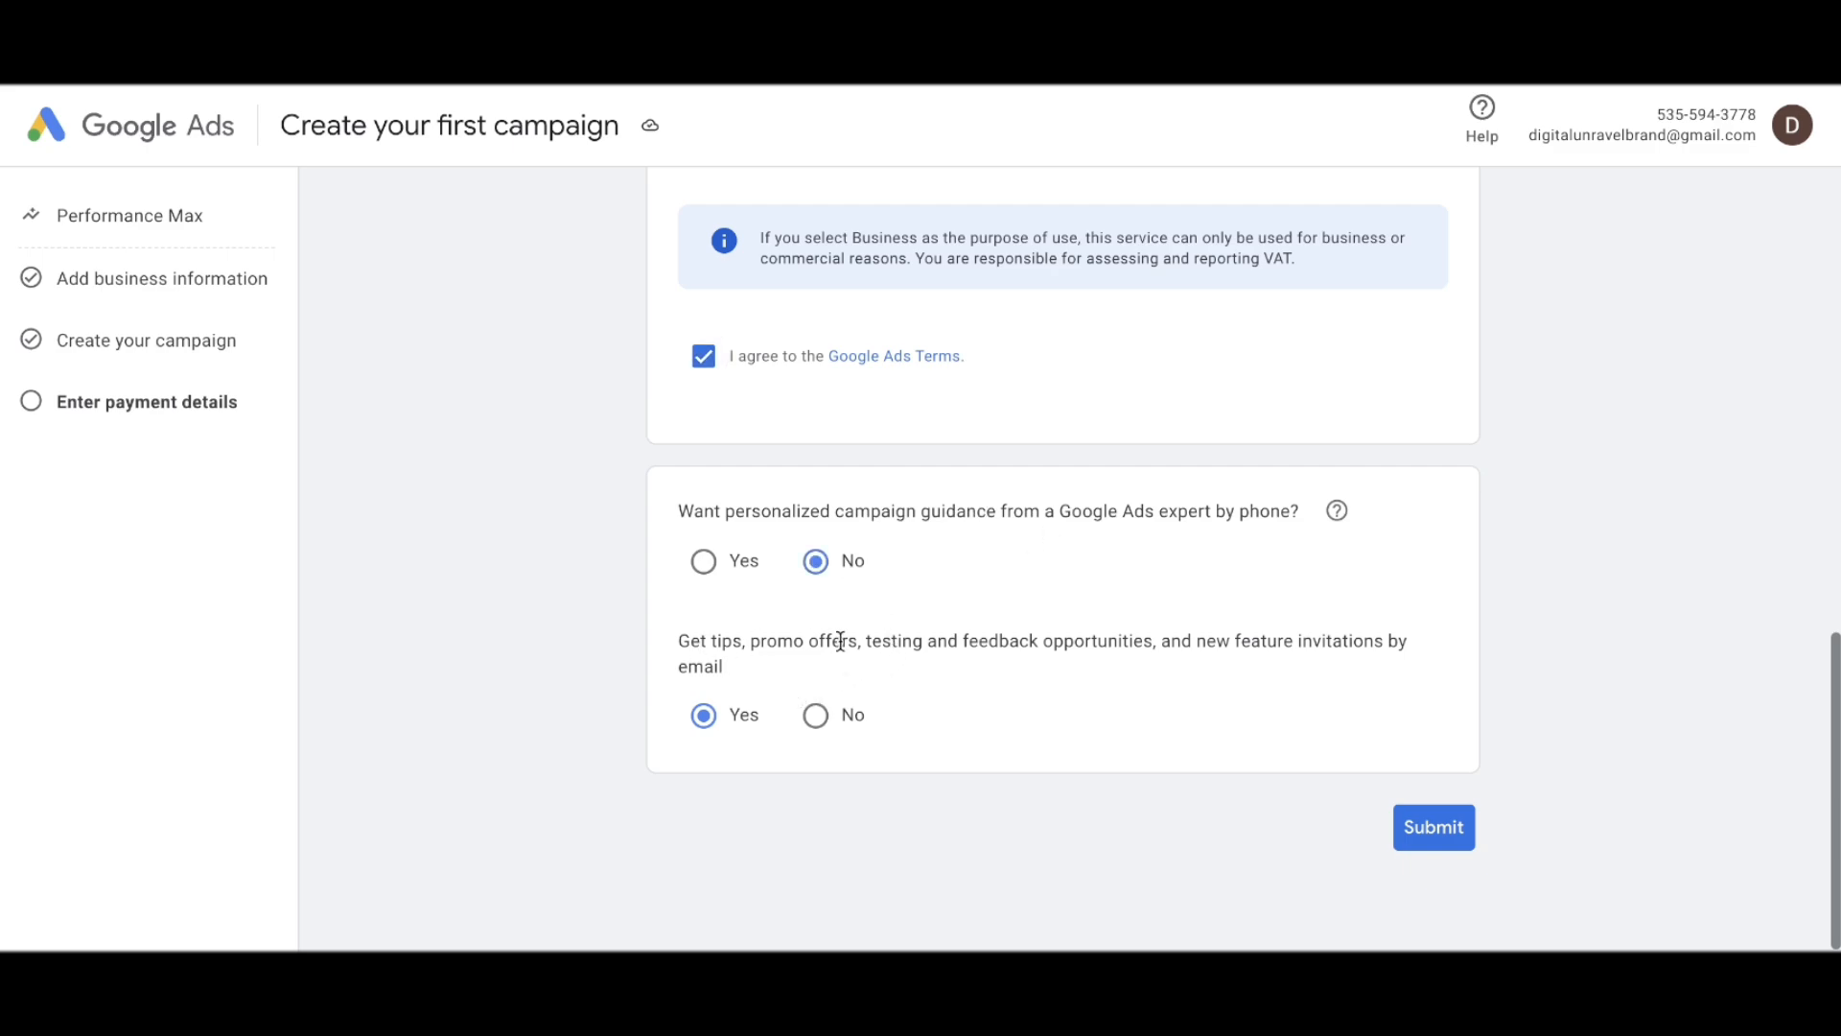